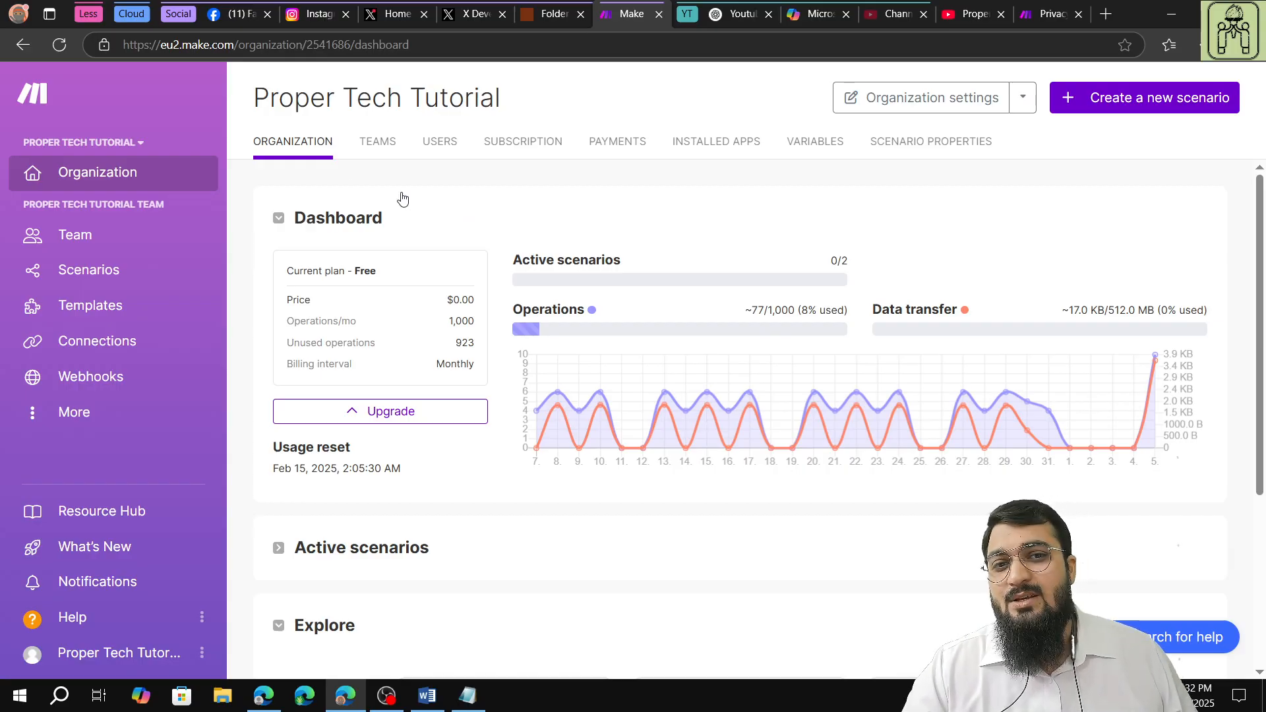
Switch to Facebook, open the account's Settings page and look through its list of settings categories.
left_click(239, 14)
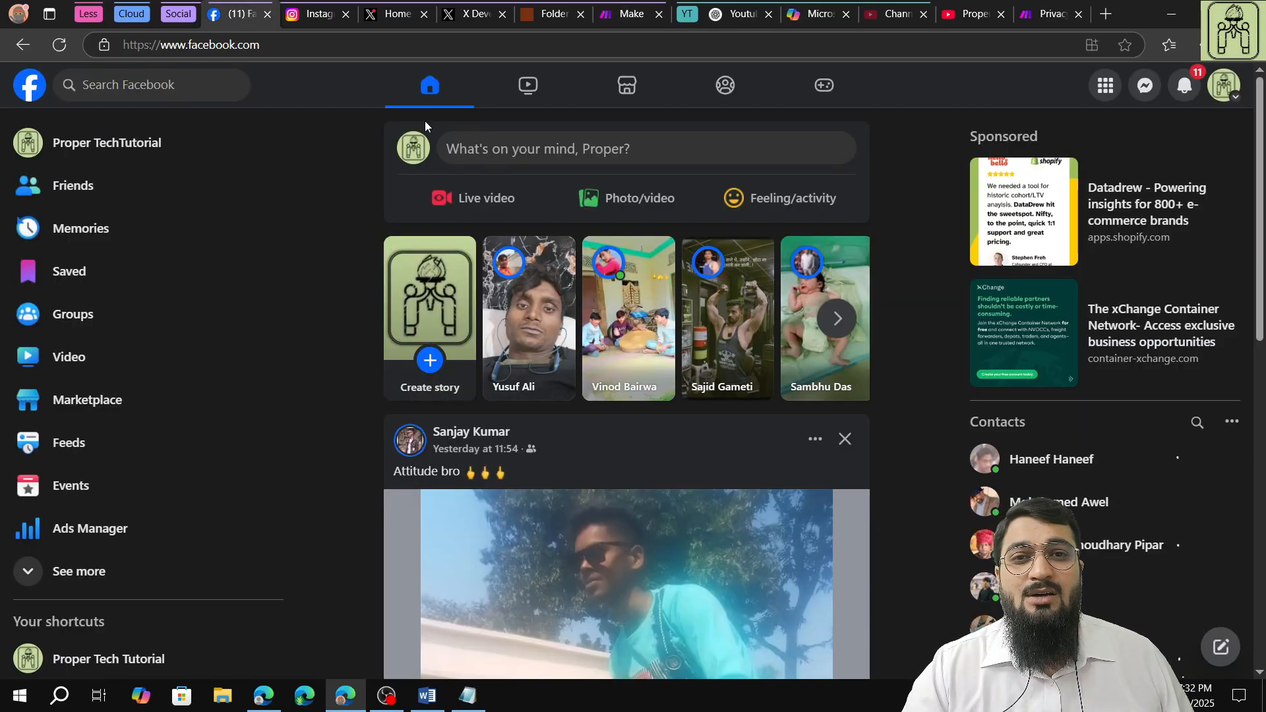
left_click(1224, 85)
left_click(1049, 350)
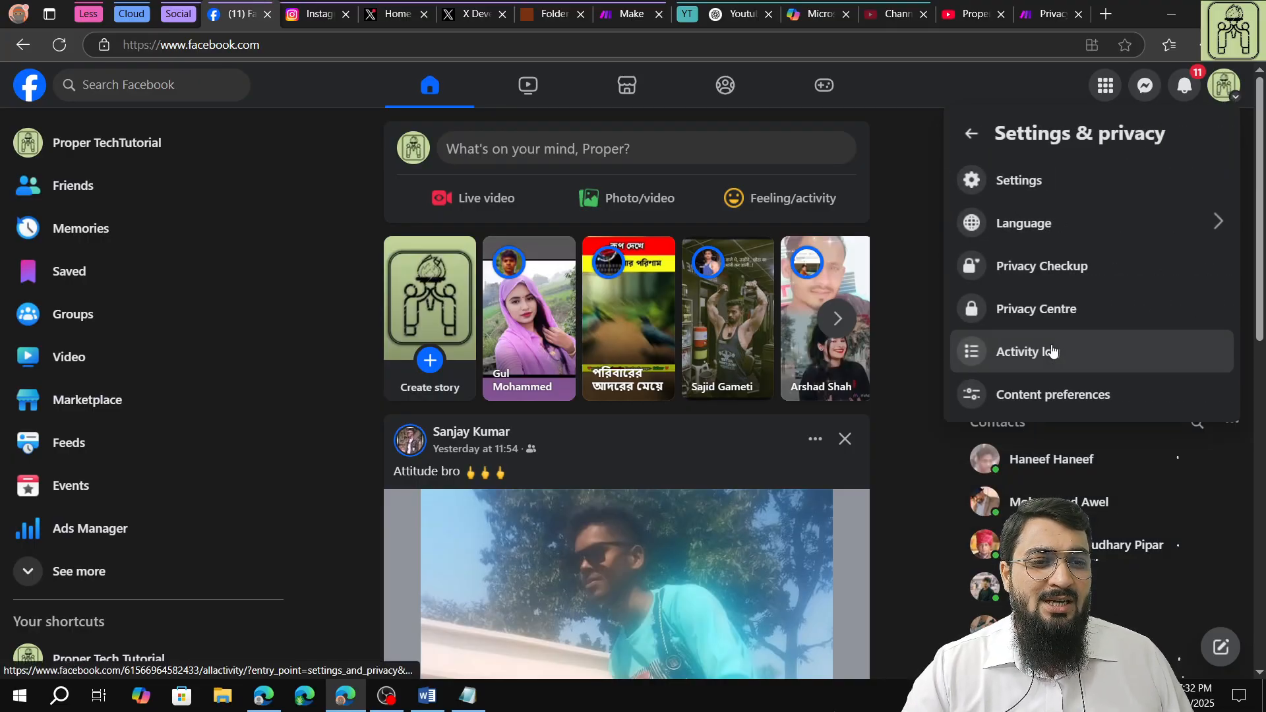
left_click(1019, 180)
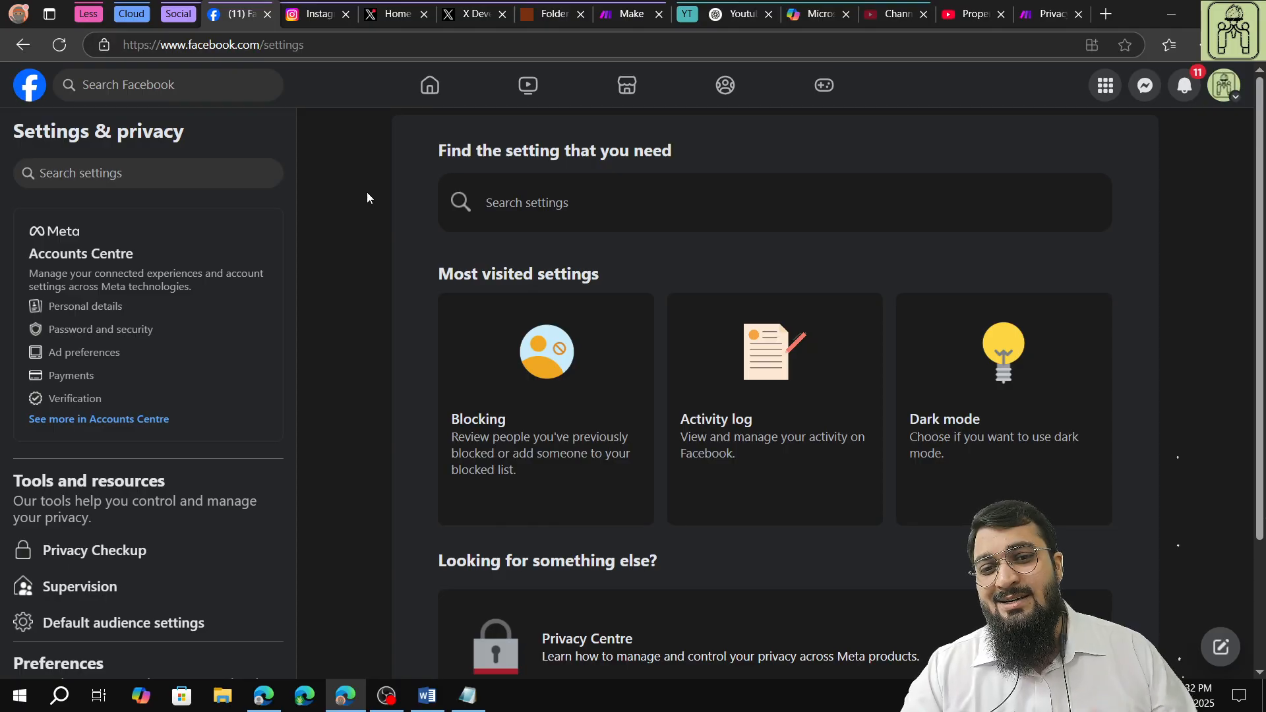
scroll(132, 376, "down", 4)
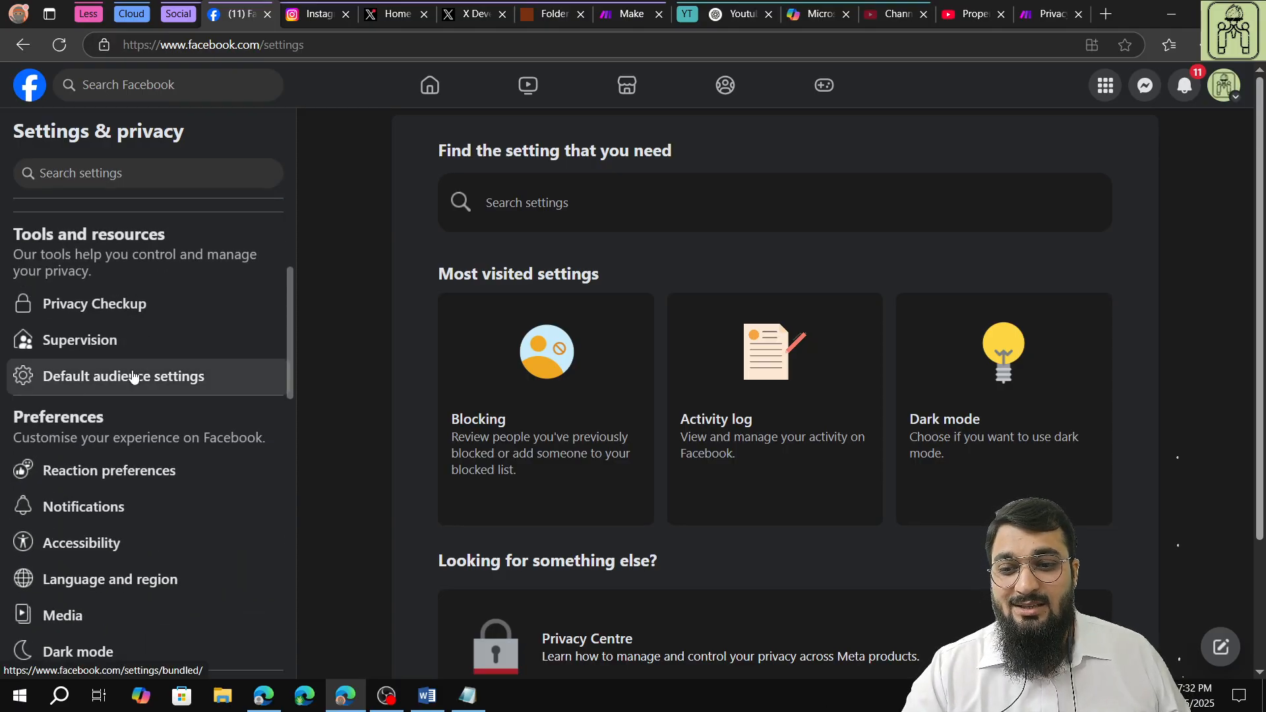
scroll(131, 376, "down", 5)
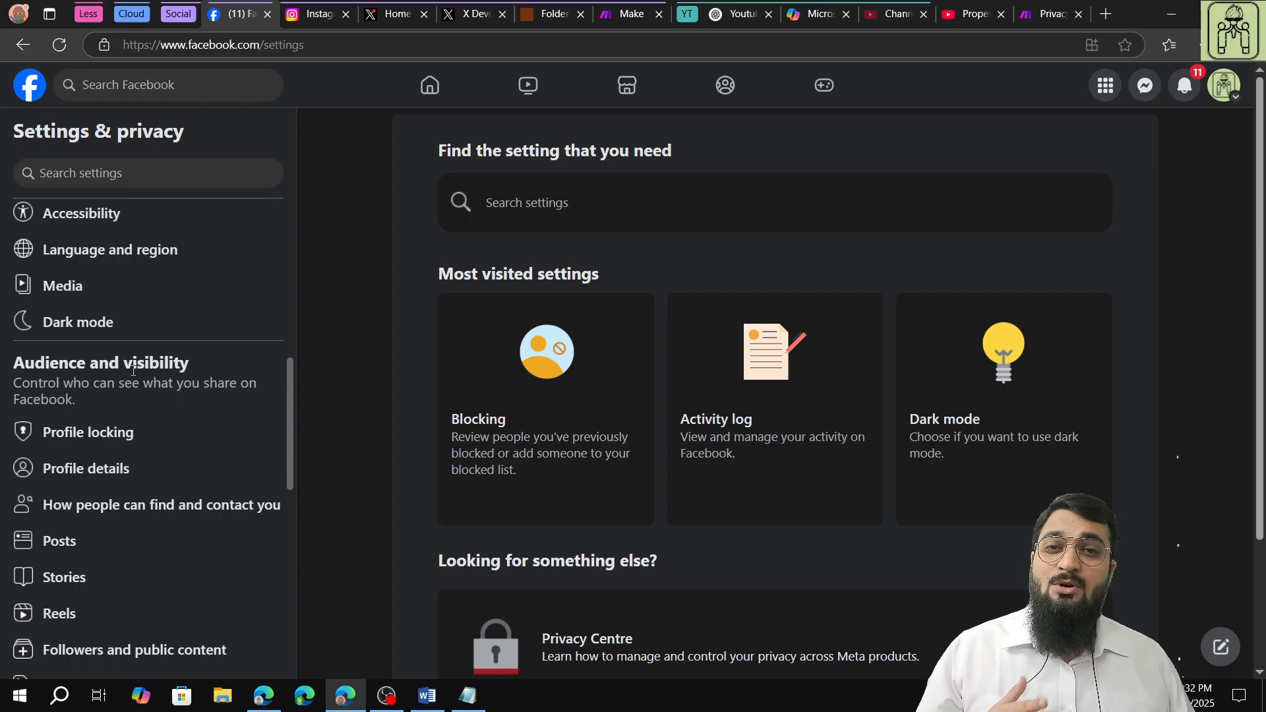
scroll(195, 339, "up", 4)
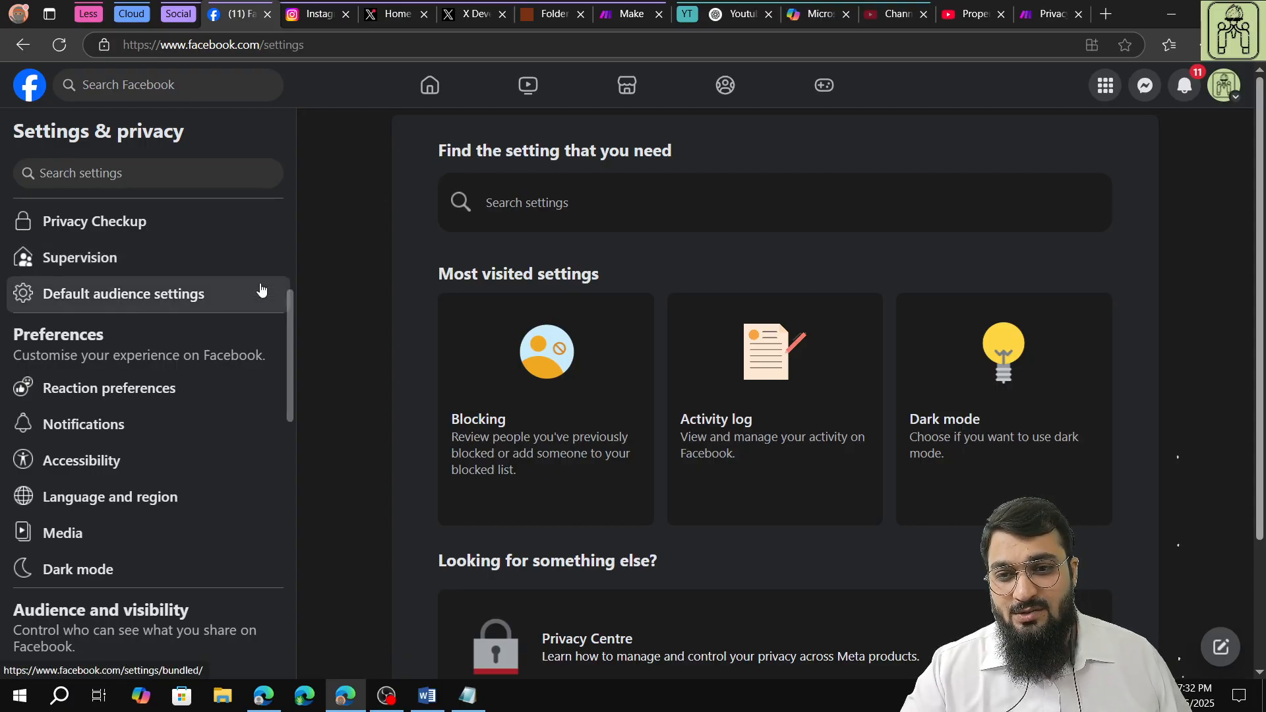
scroll(260, 285, "up", 3)
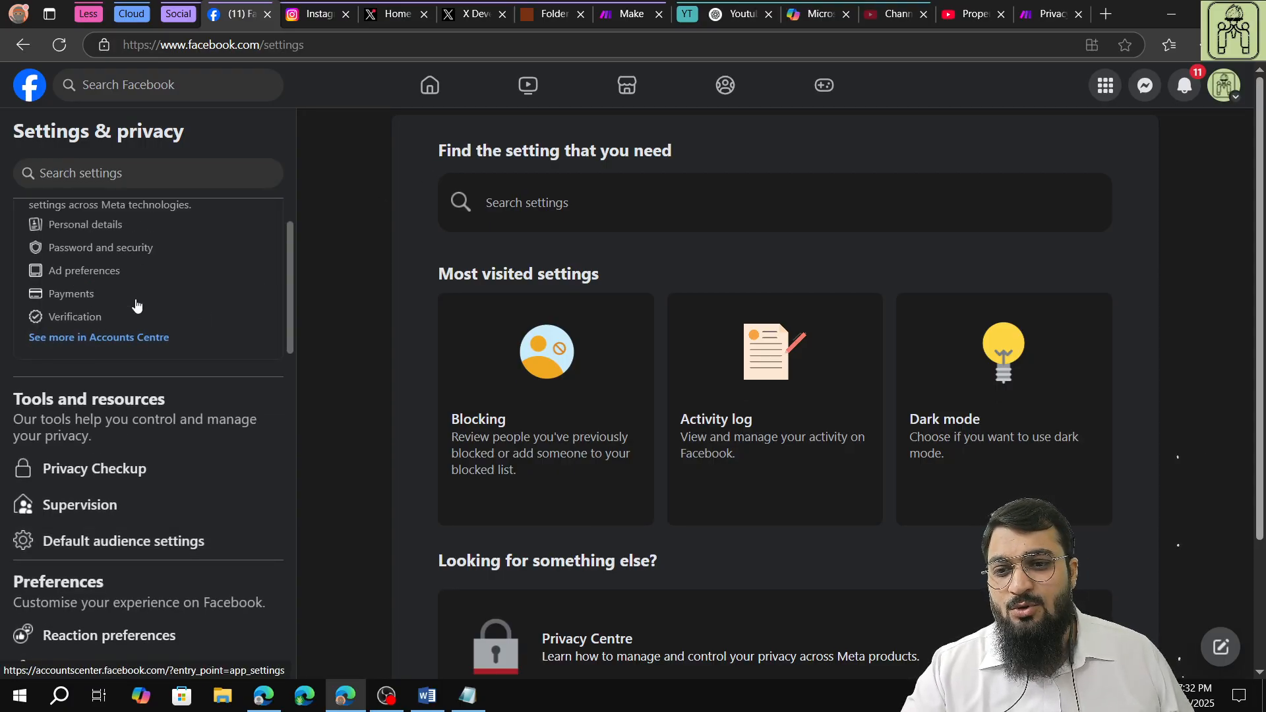
scroll(130, 306, "down", 1)
scroll(130, 305, "up", 2)
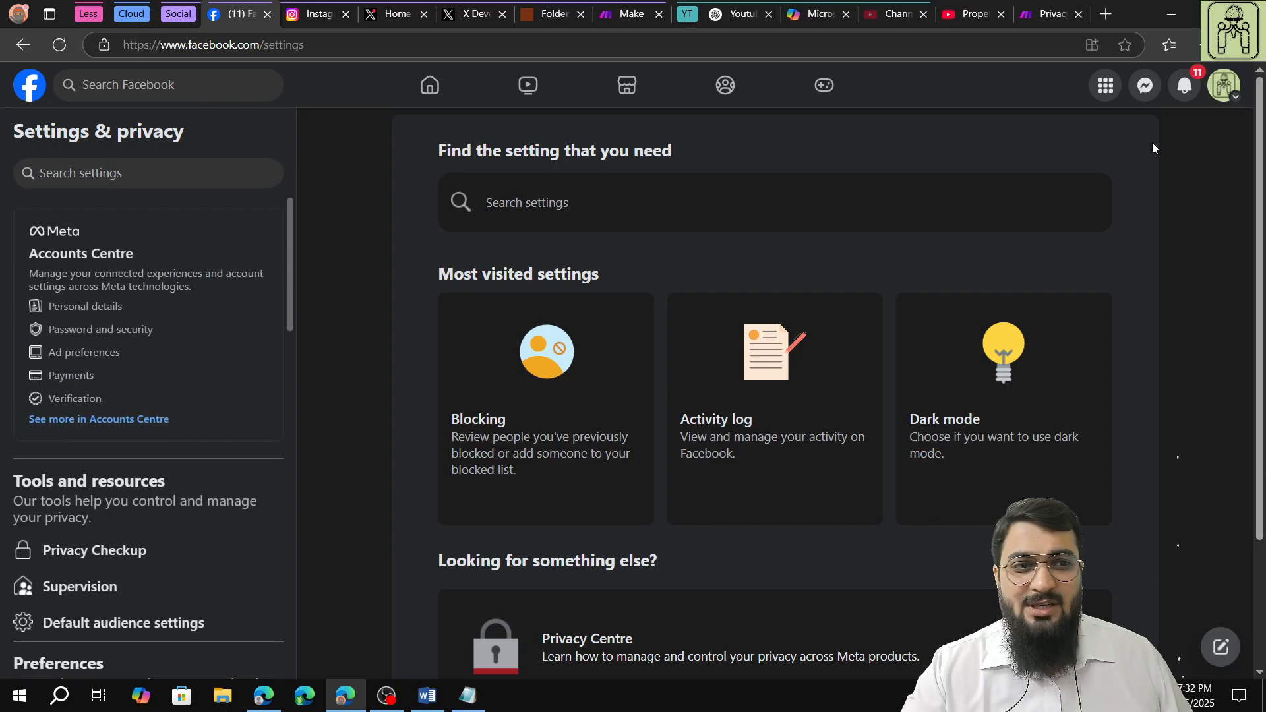
Open Meta Business Suite from the Facebook account and check the Facebook Page and Instagram profile linked there.
left_click(1233, 97)
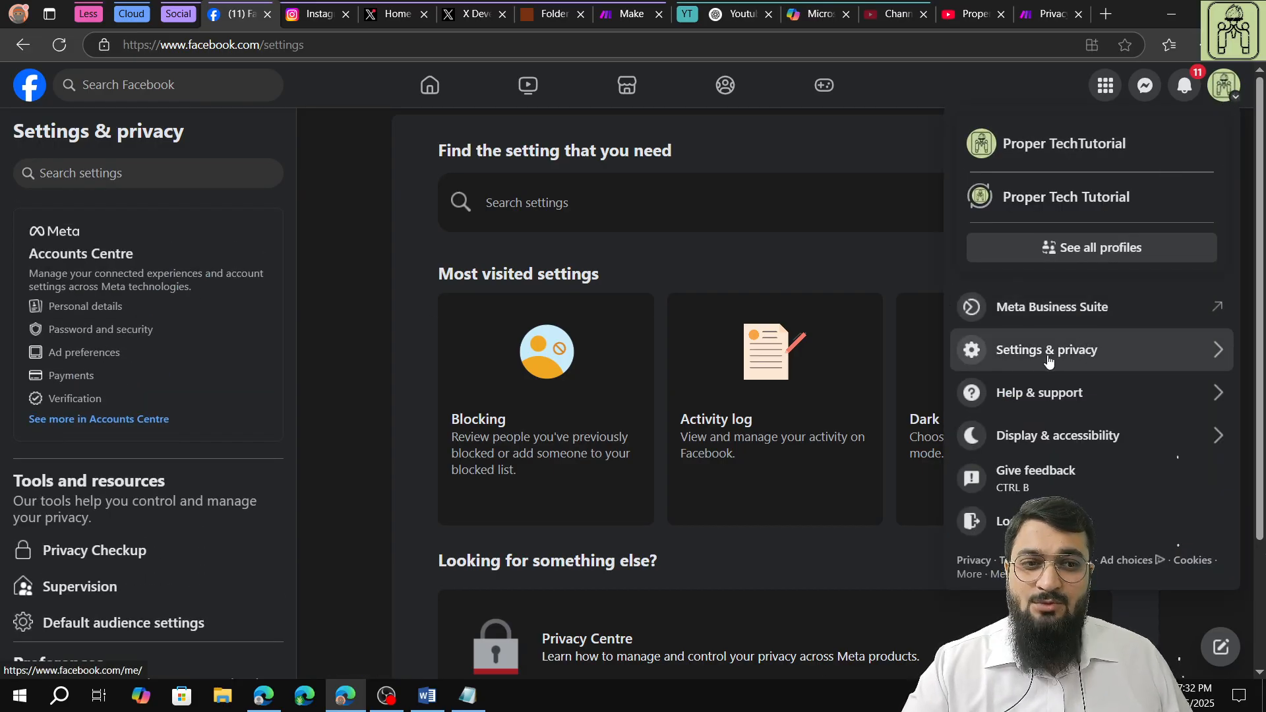
left_click(1055, 318)
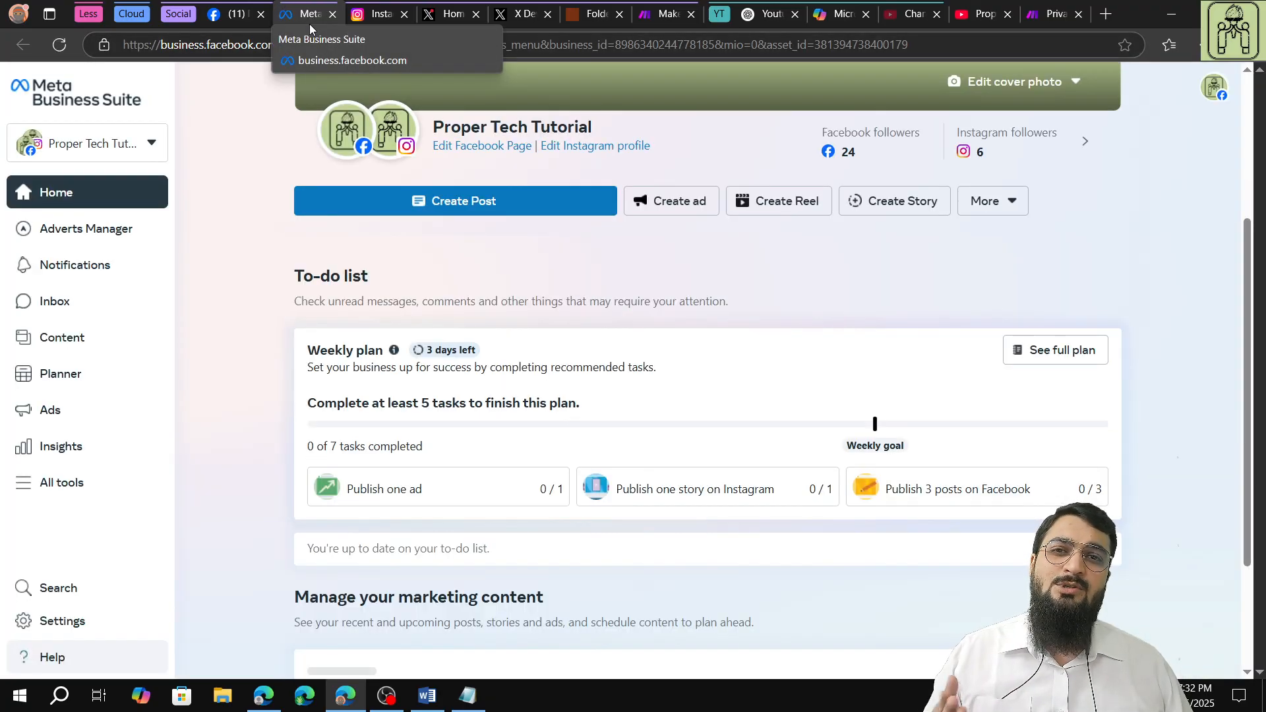
mouse_move(350, 132)
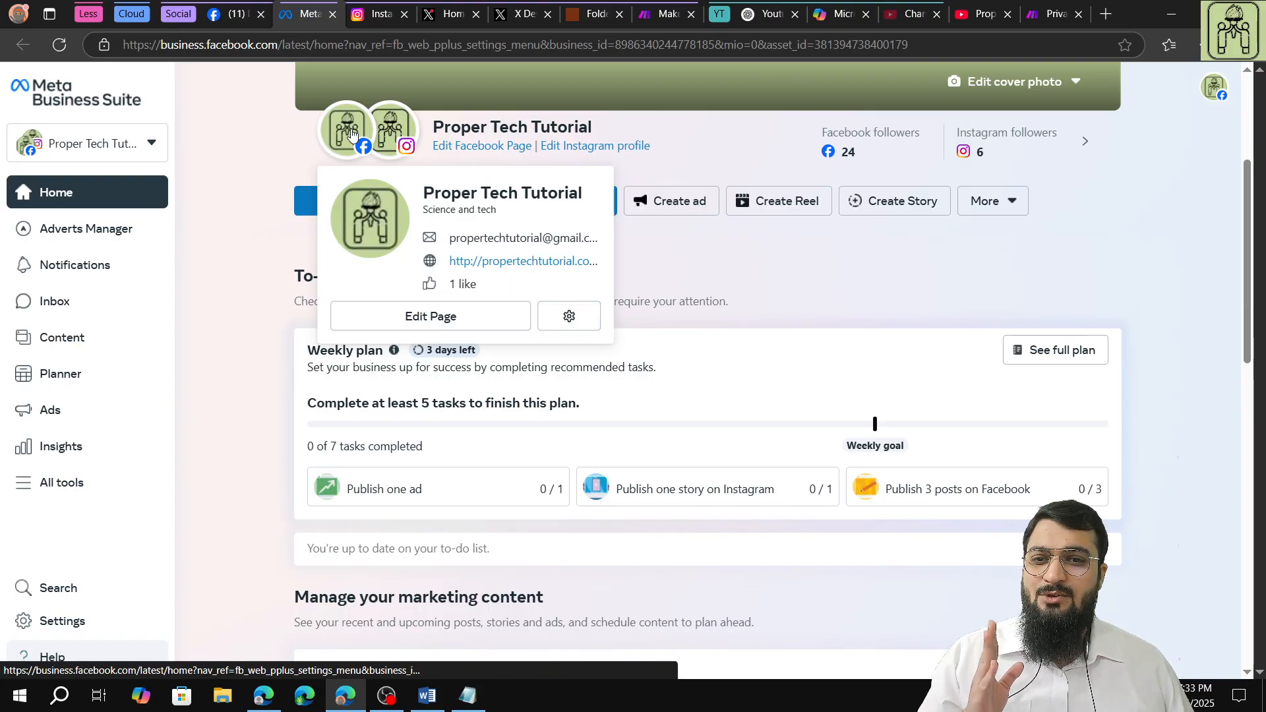
mouse_move(402, 137)
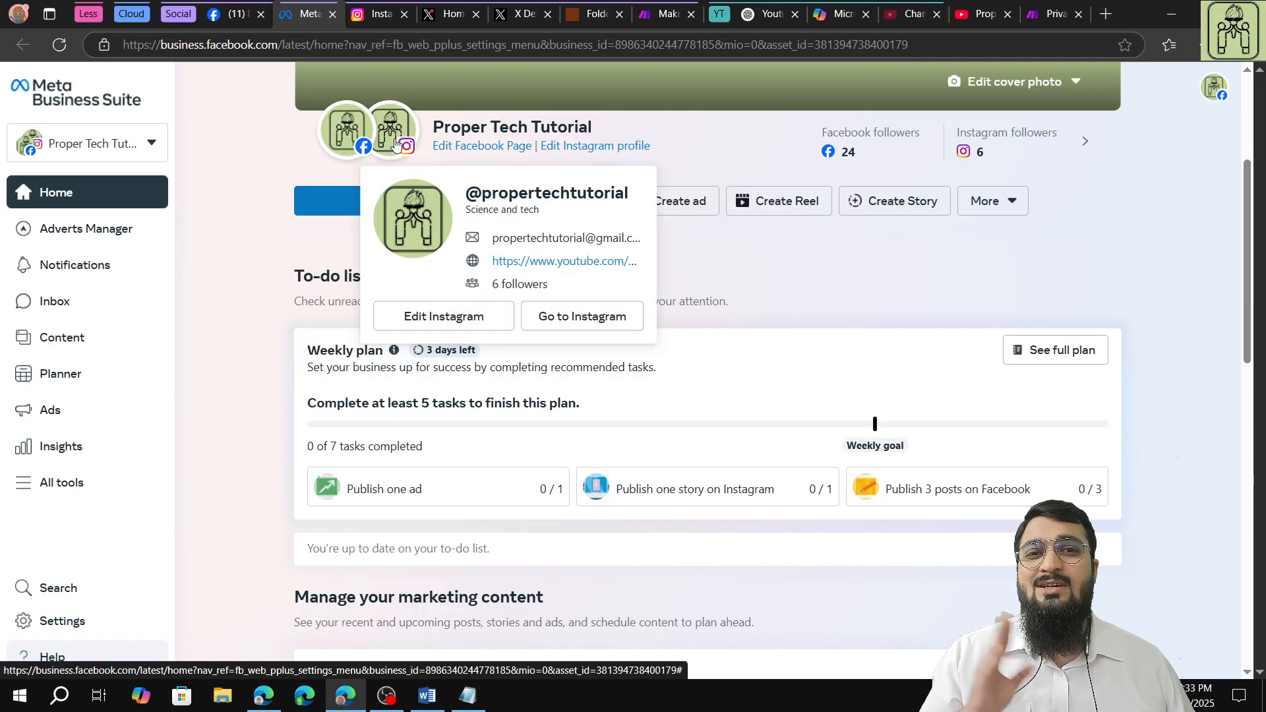
Switch to Instagram and open the Settings and privacy page from the account's own profile.
mouse_move(381, 26)
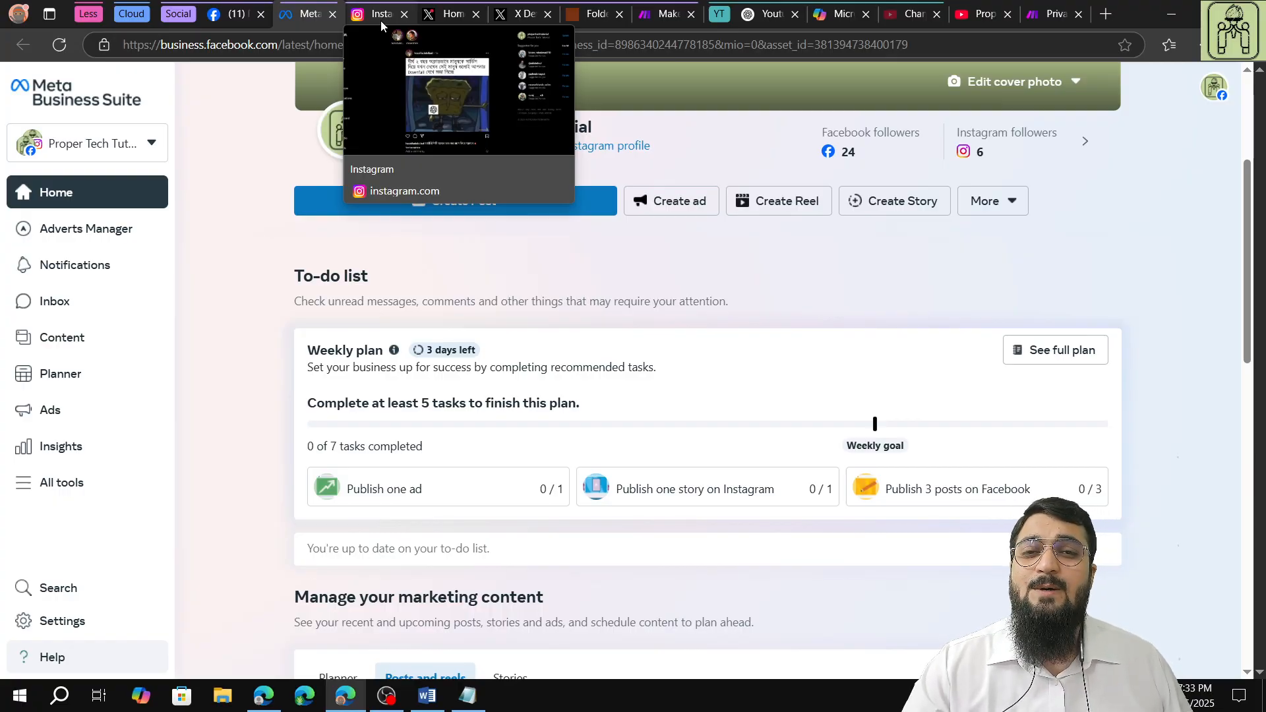
left_click(381, 21)
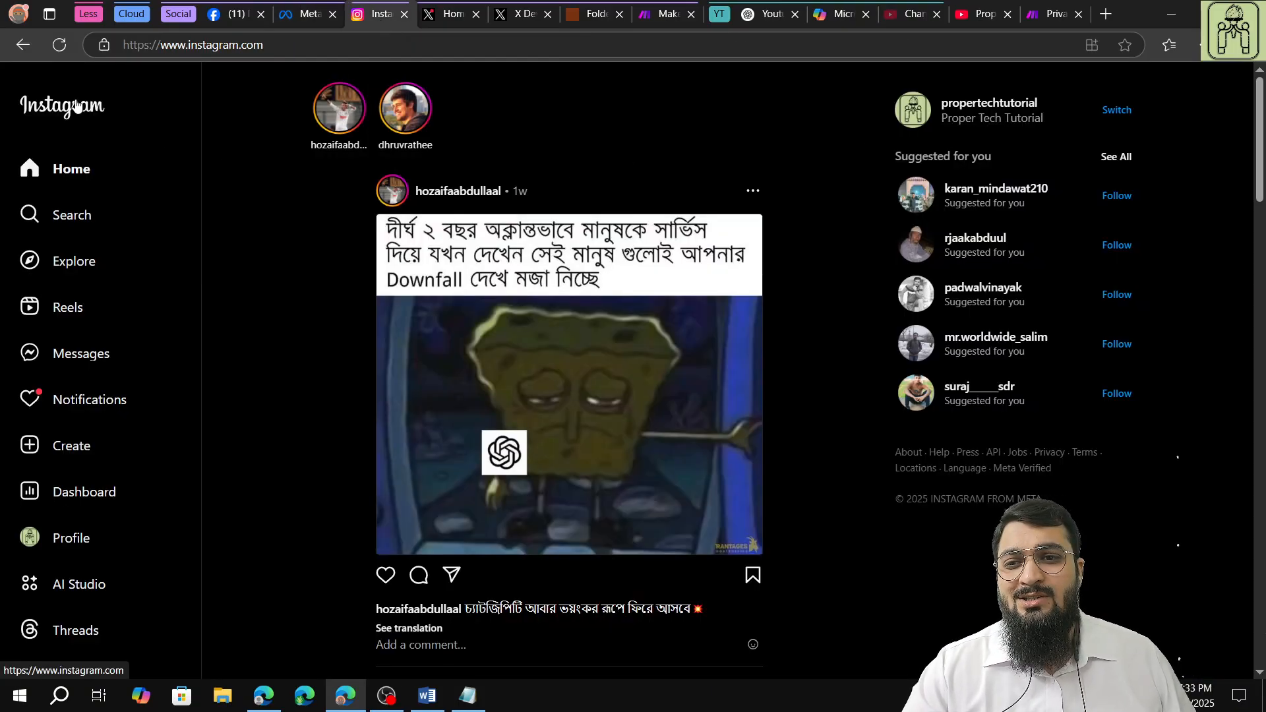
left_click(58, 545)
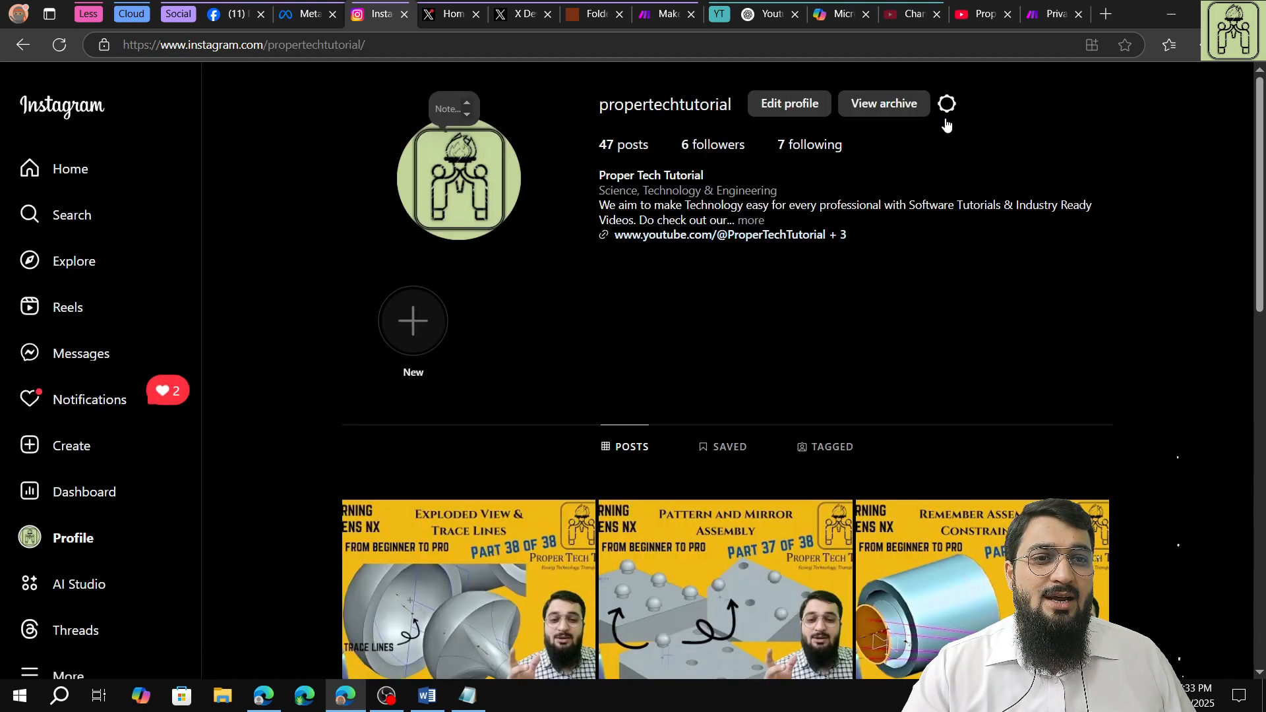
left_click(947, 107)
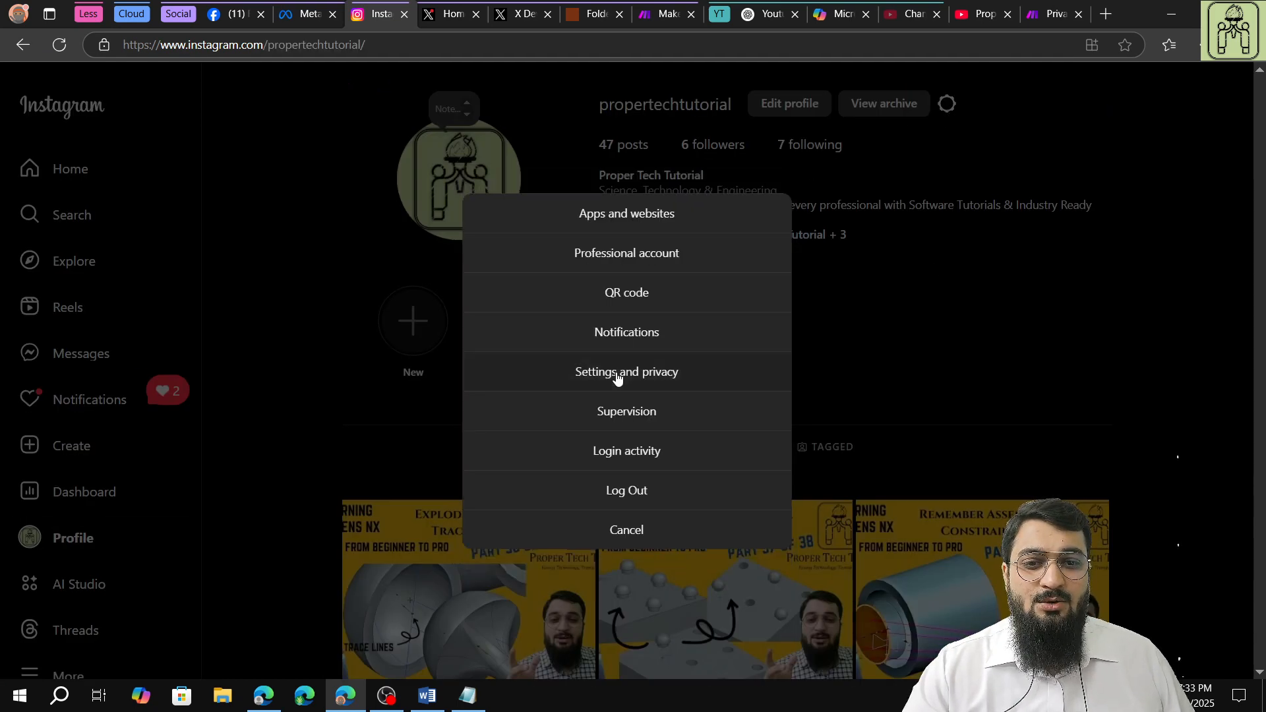
left_click(617, 374)
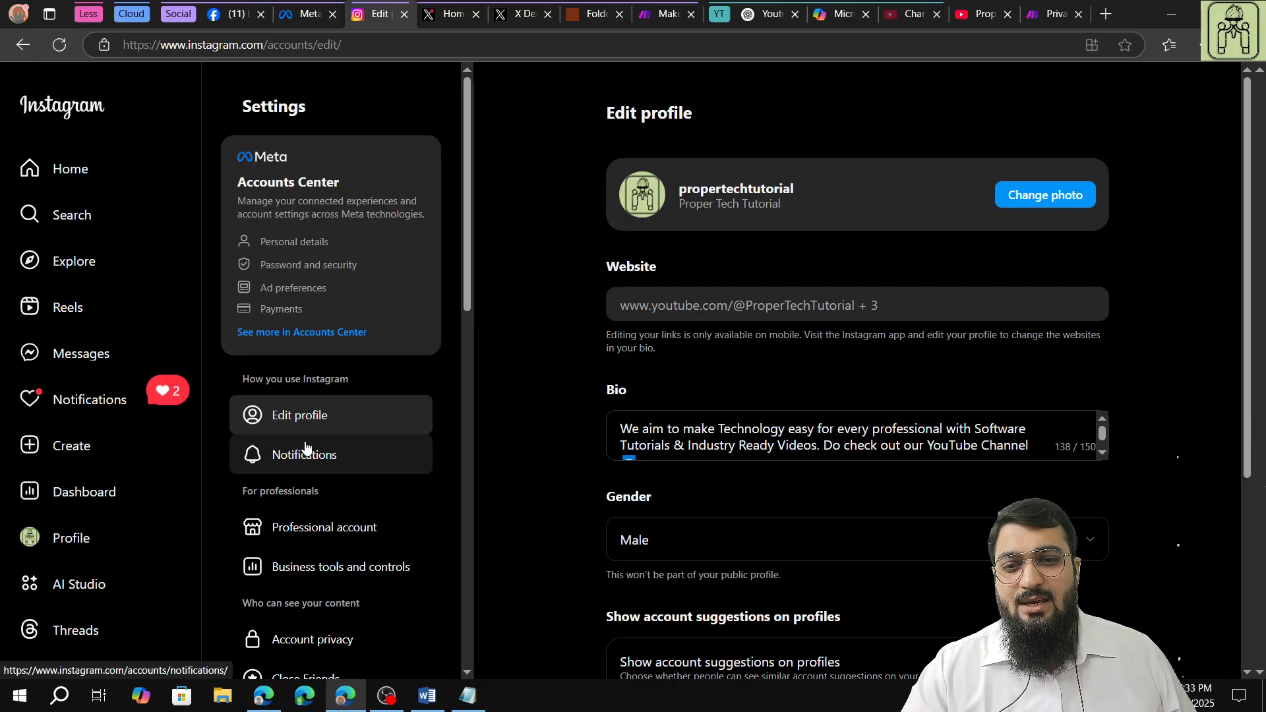
Find Business tools and controls in the Instagram settings and open it to check the account type options.
scroll(305, 448, "down", 5)
scroll(307, 447, "up", 1)
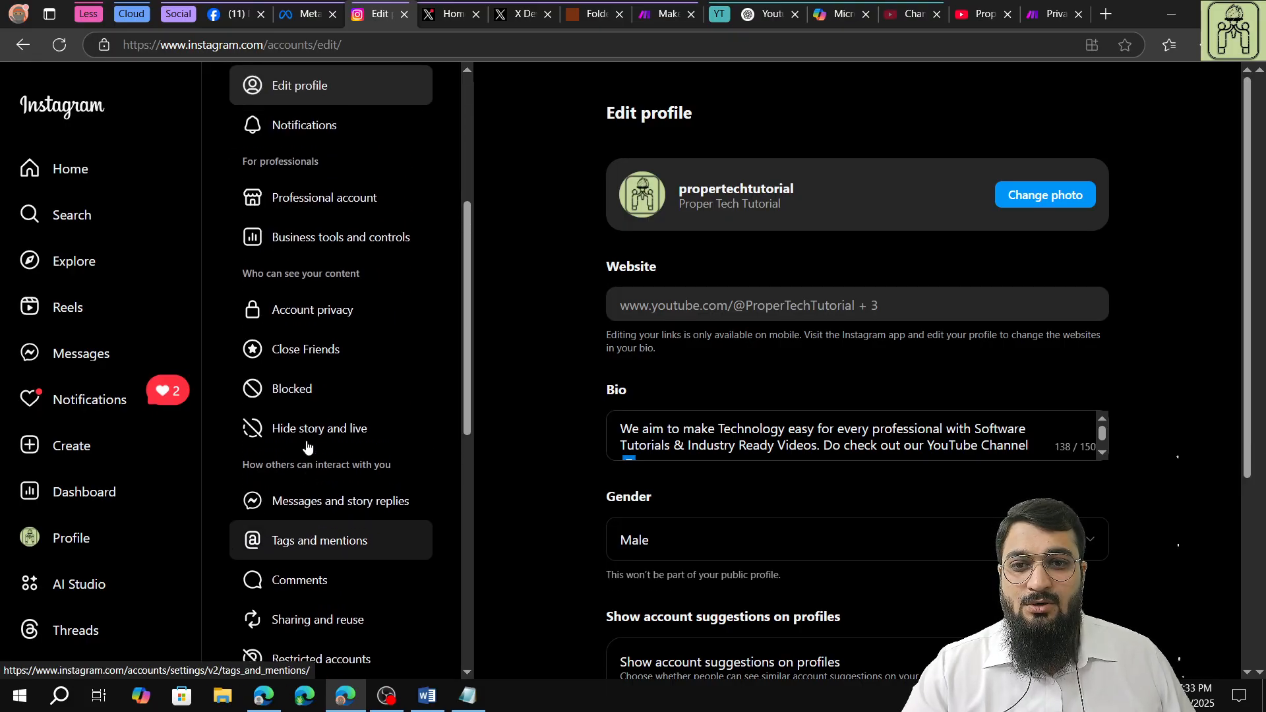
scroll(307, 435, "up", 1)
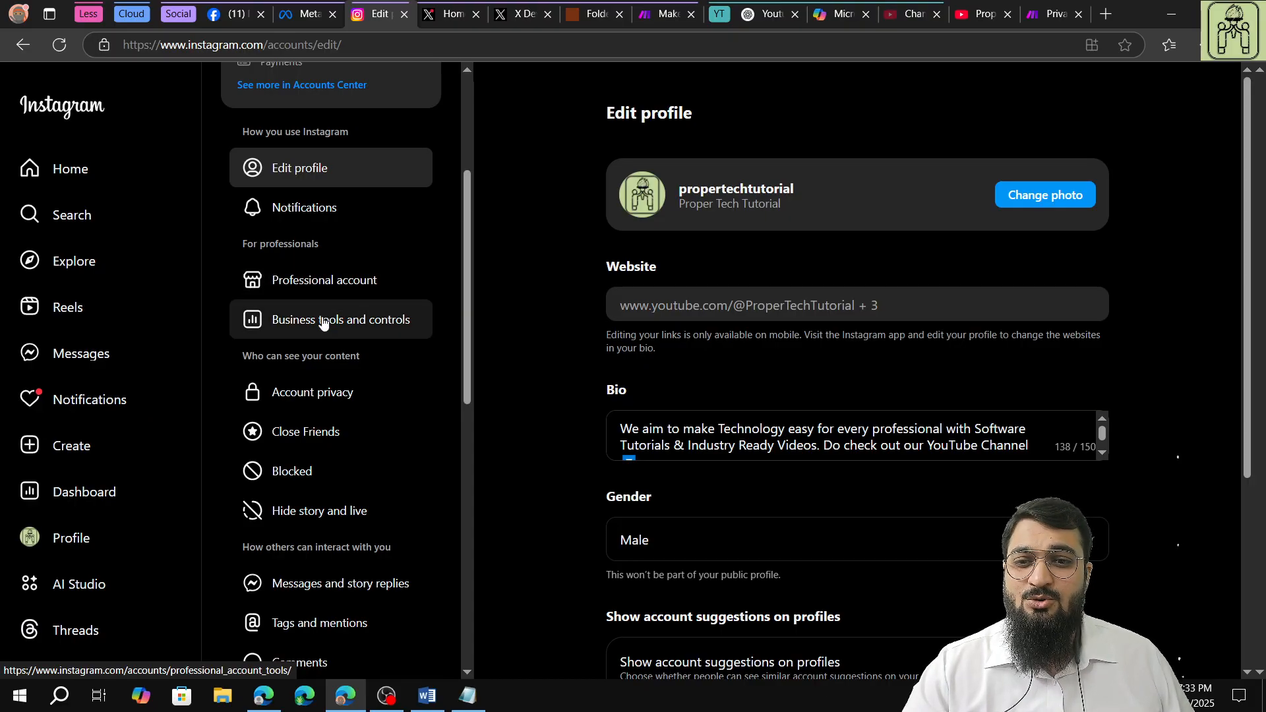
left_click(323, 320)
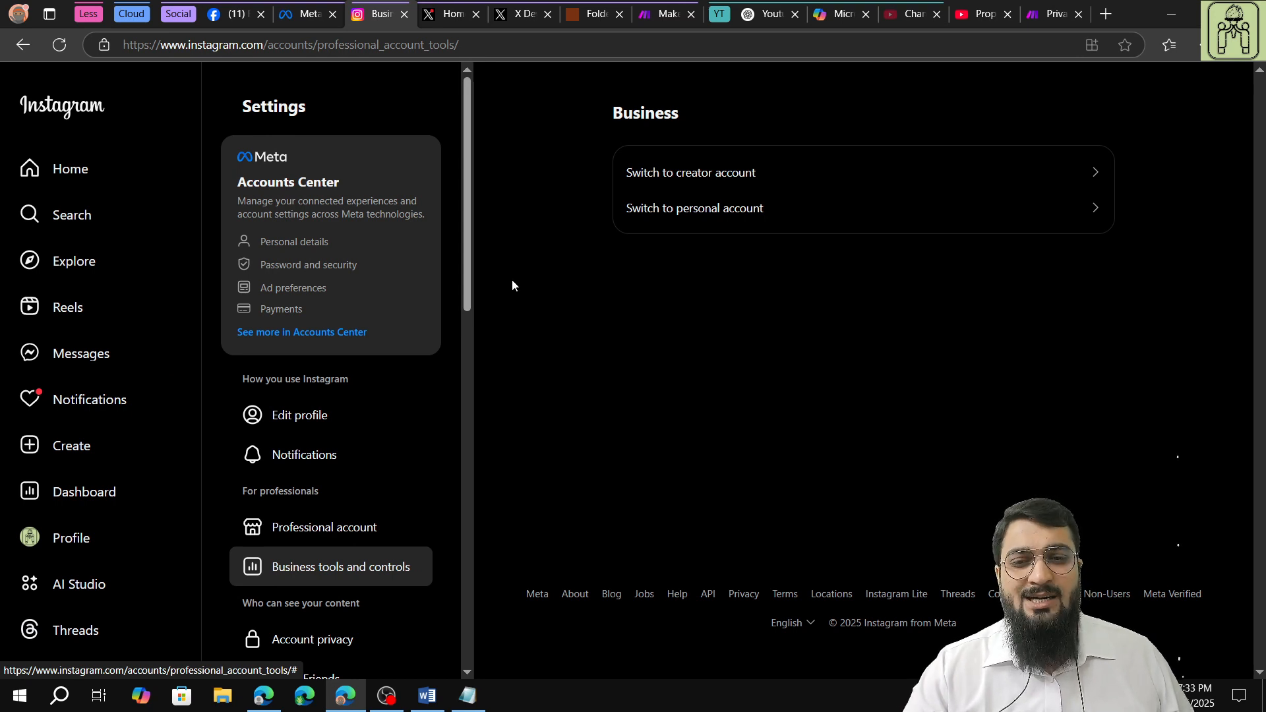
Open Meta's Accounts Center from the Instagram settings and view the accounts linked in it.
scroll(316, 309, "down", 3)
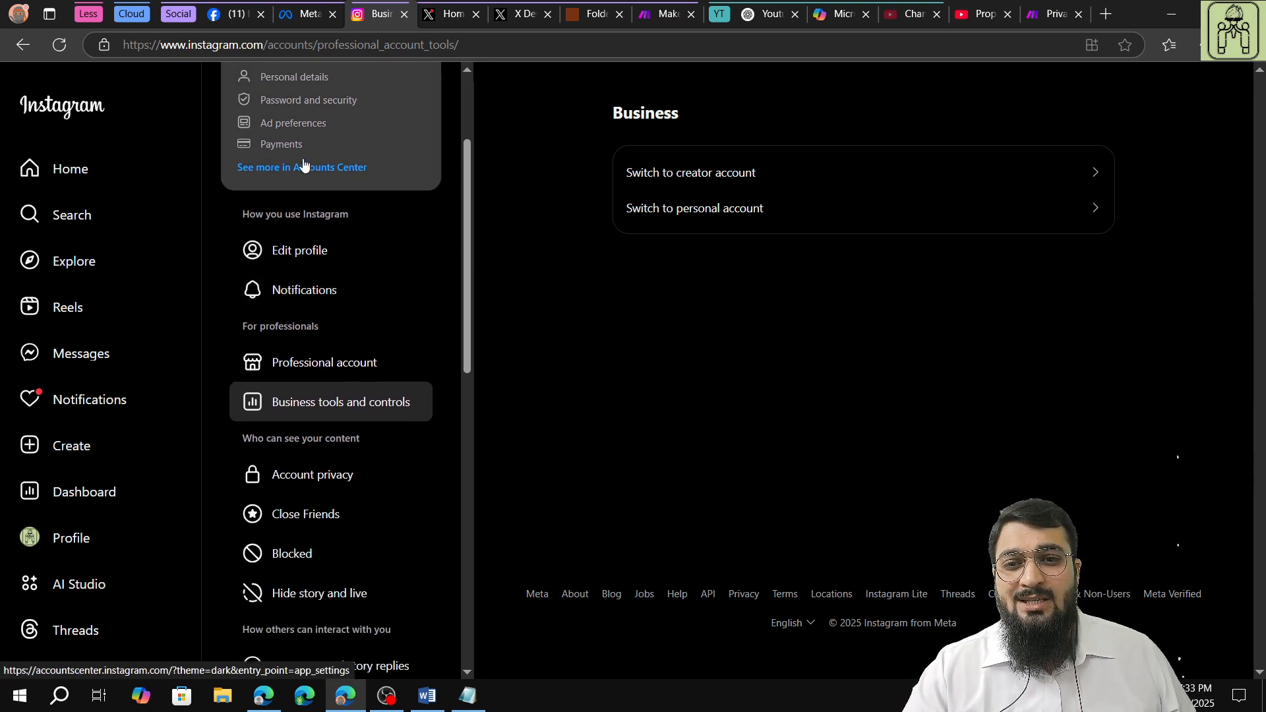
scroll(304, 142, "up", 3)
left_click(323, 279)
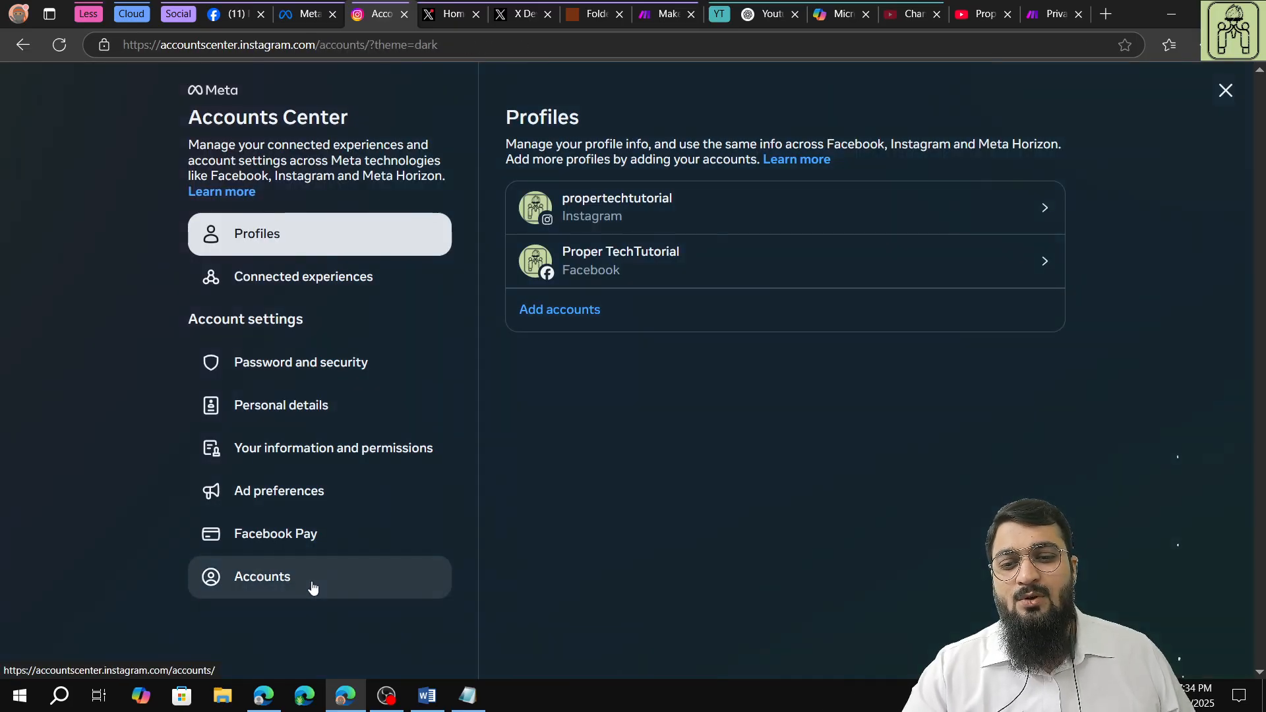
left_click(313, 586)
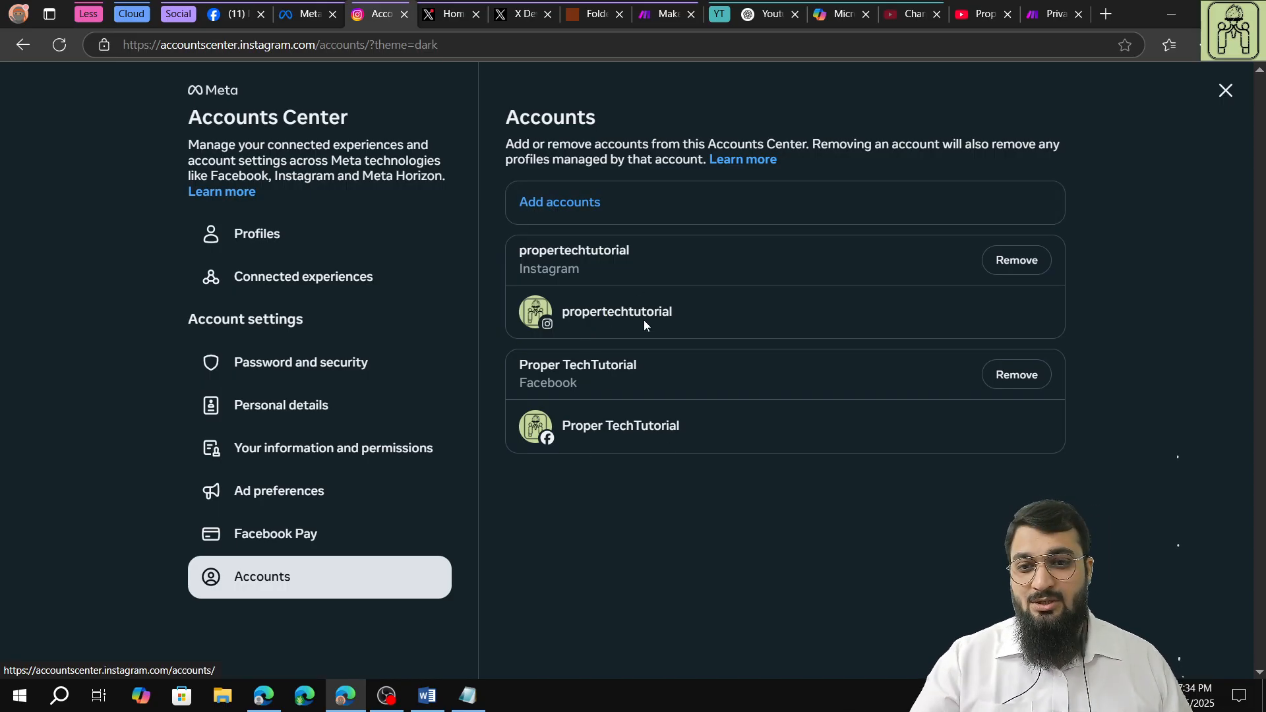
Check the Sharing across profiles options under Connected experiences and close them without changes.
left_click(356, 284)
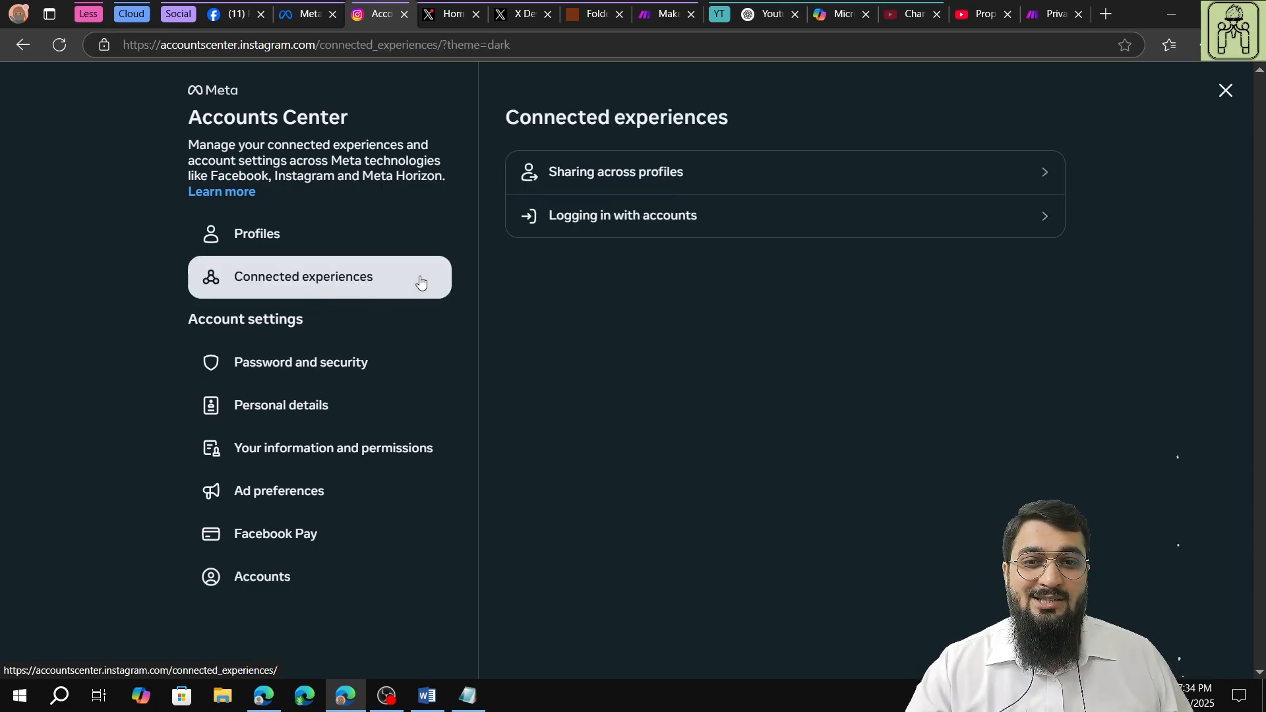
left_click(675, 176)
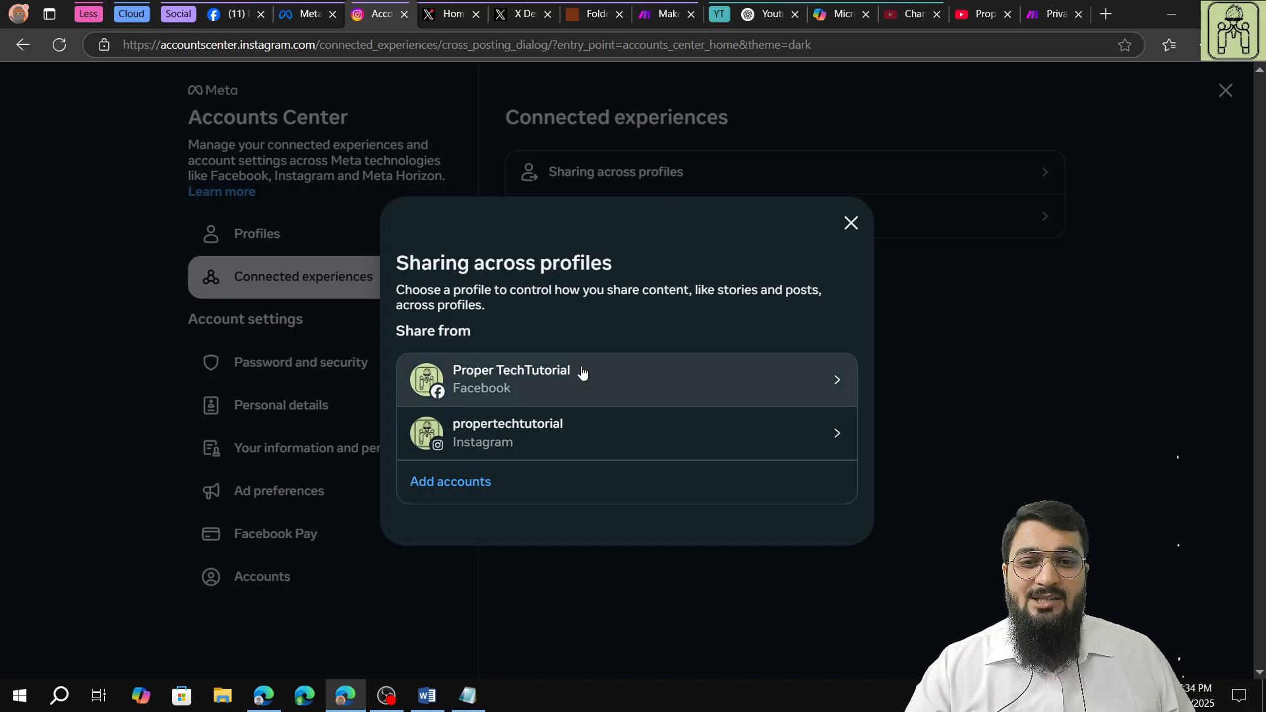
left_click(849, 225)
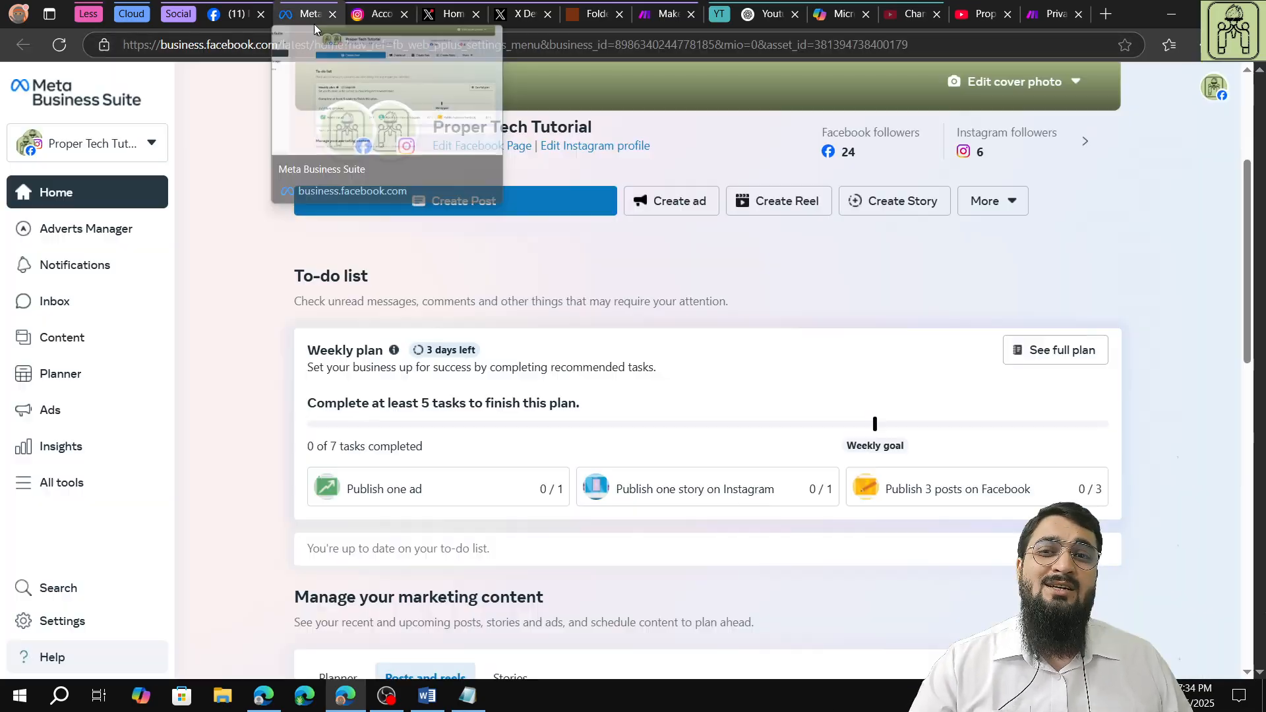
Return to Meta Business Suite and review the home page's linked profiles, weekly plan and recent marketing content.
left_click(313, 24)
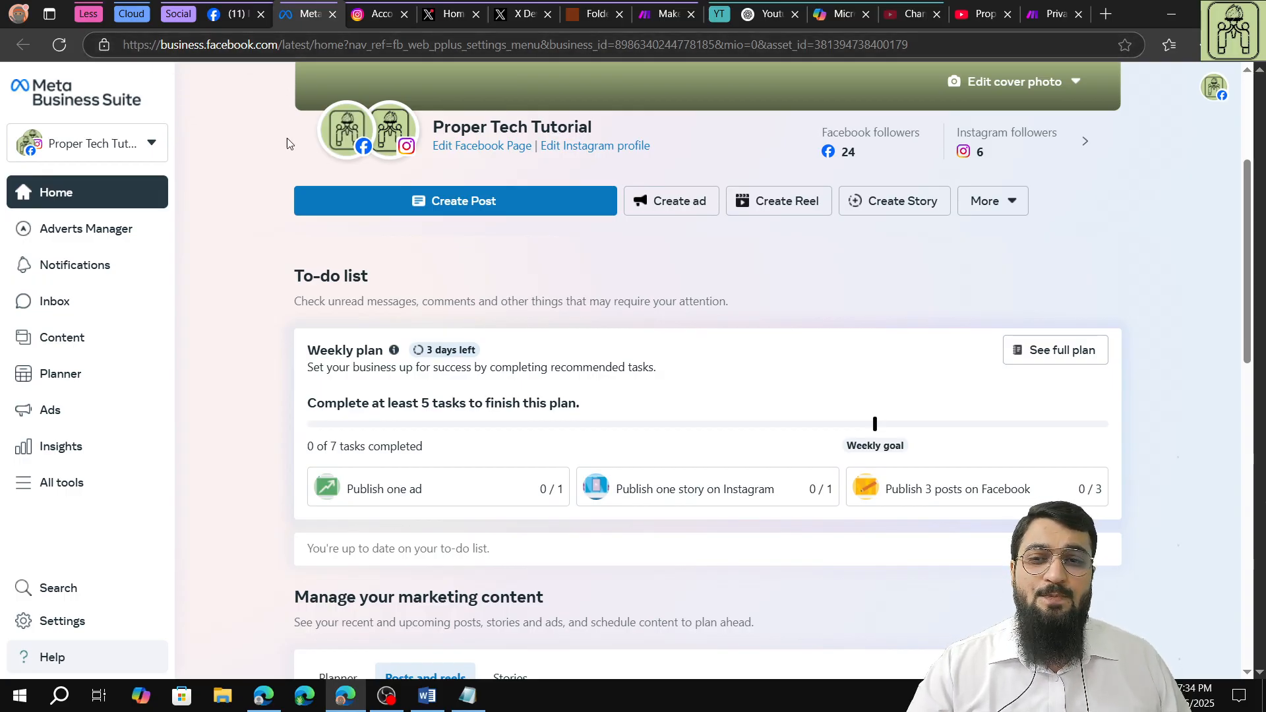
mouse_move(345, 135)
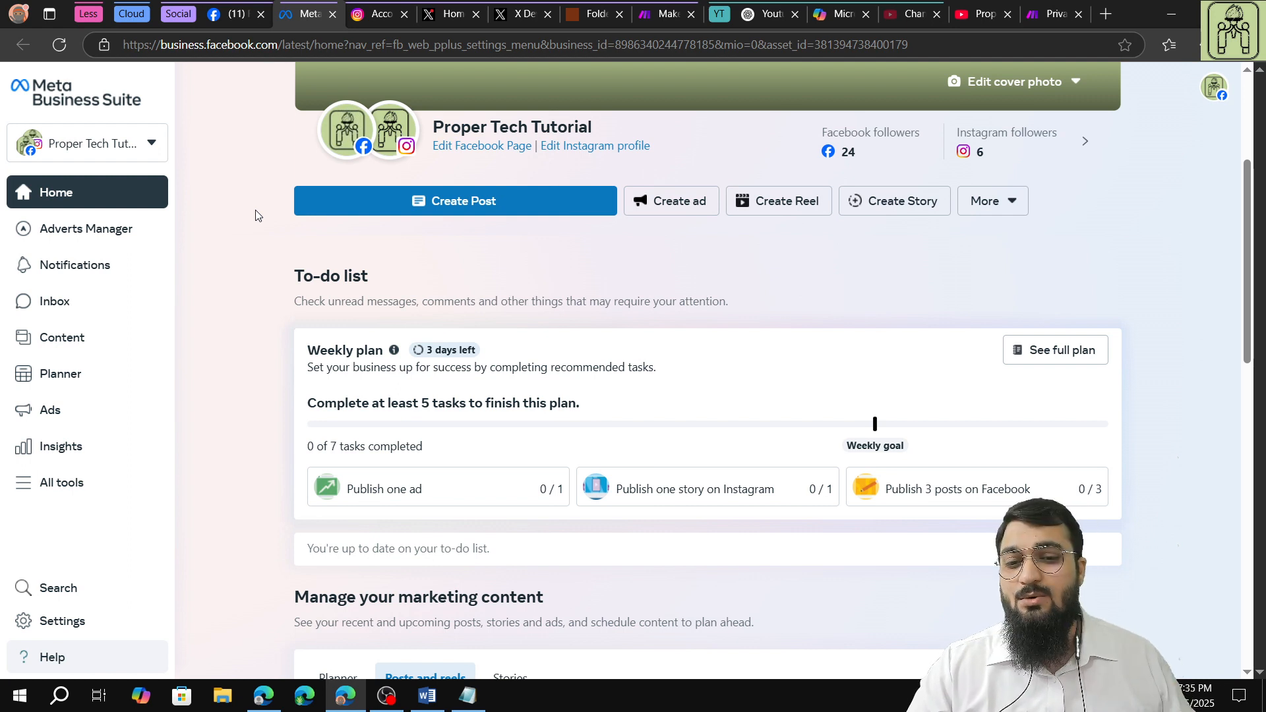
mouse_move(368, 154)
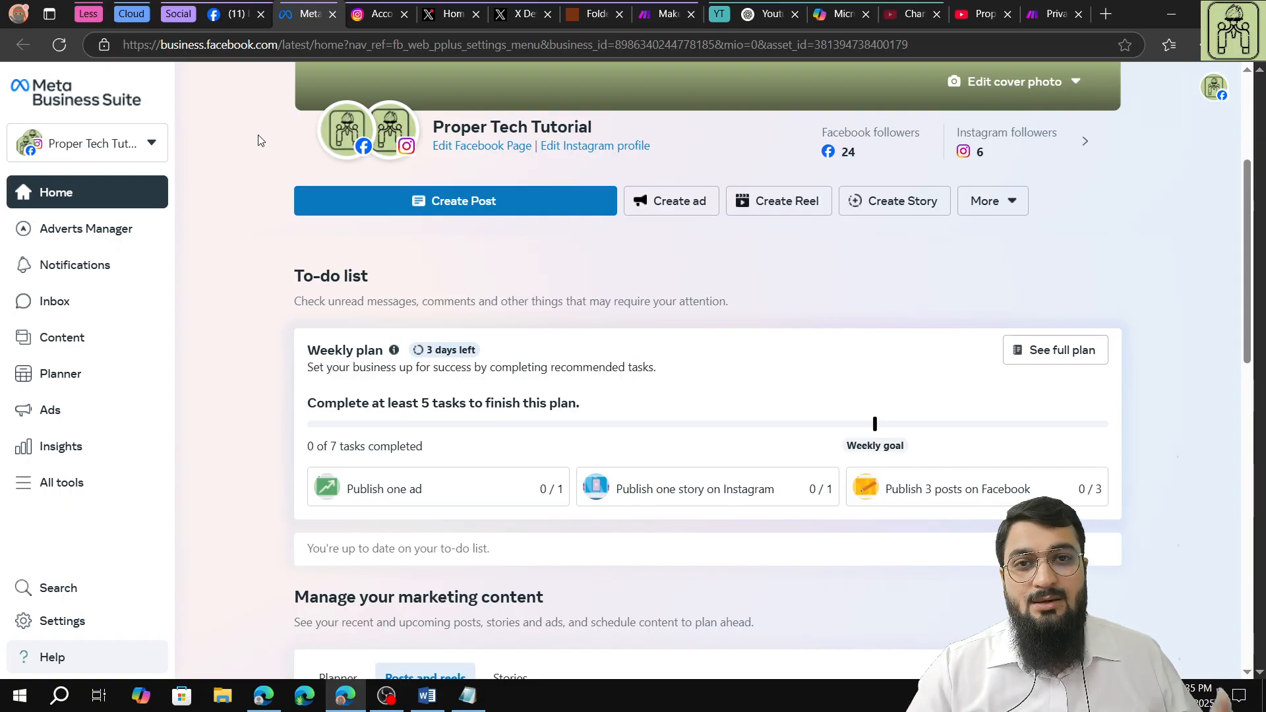
scroll(287, 246, "down", 3)
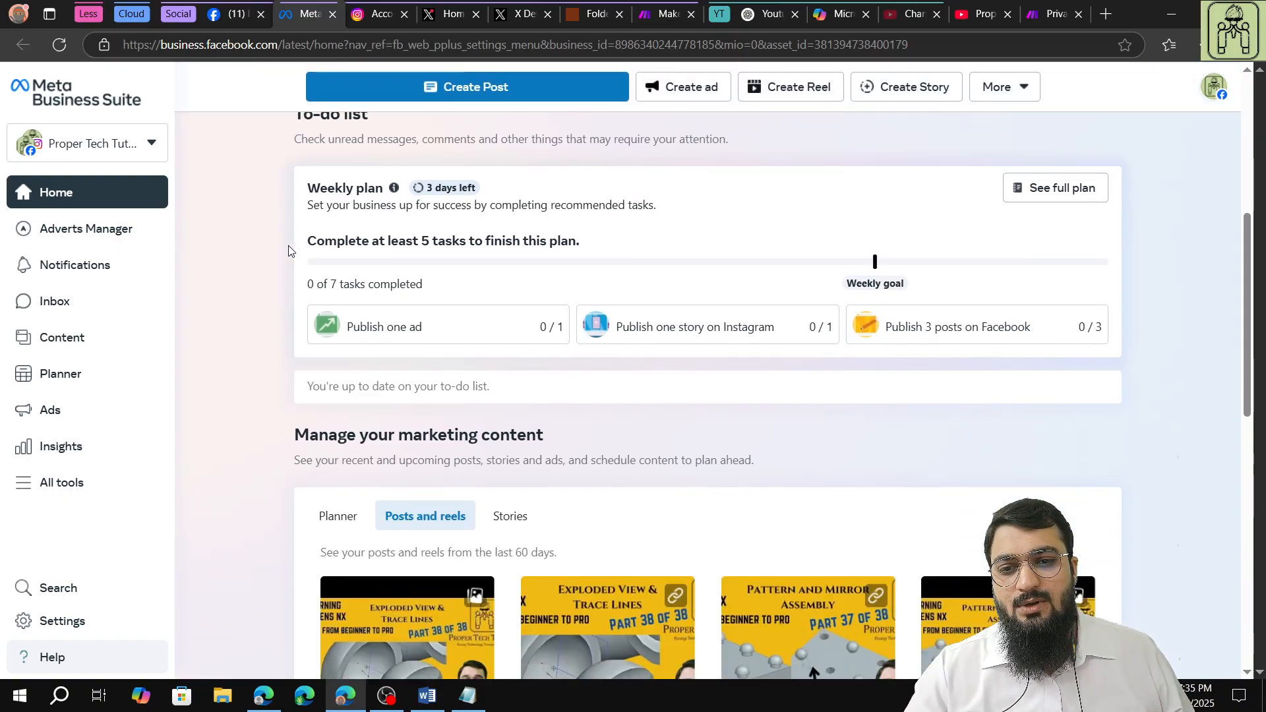
scroll(287, 245, "down", 1)
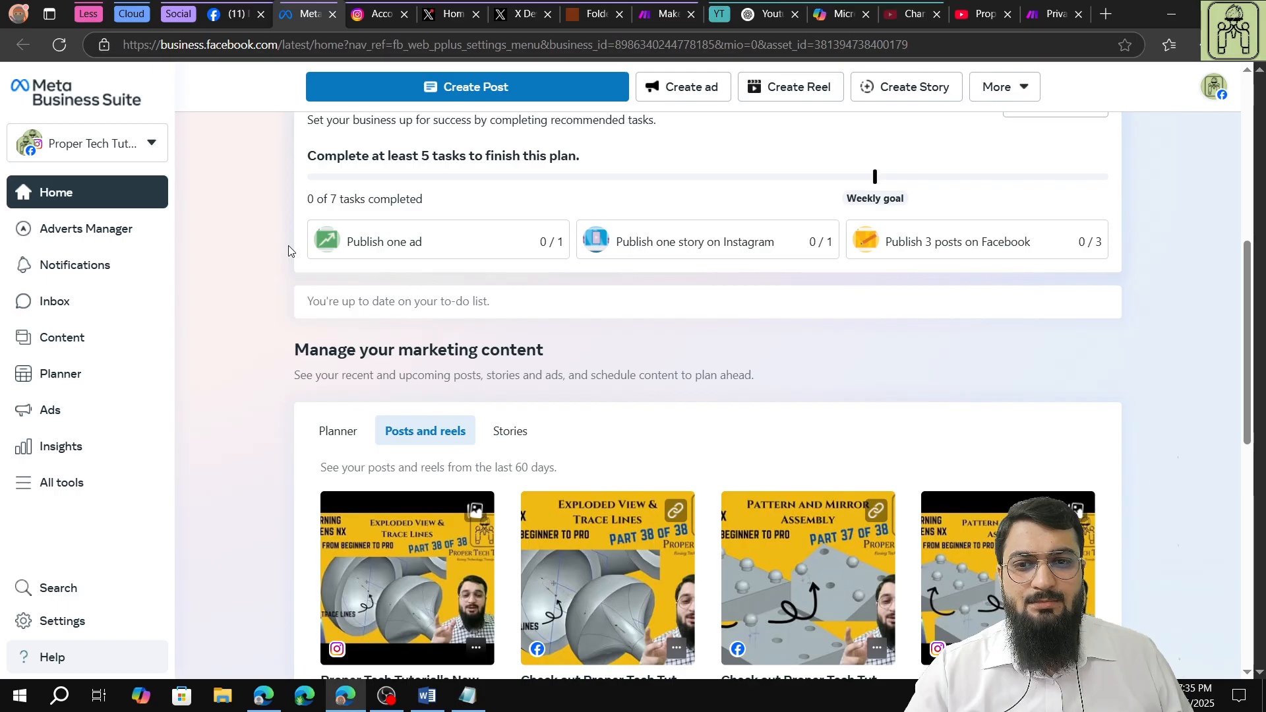
scroll(269, 275, "up", 5)
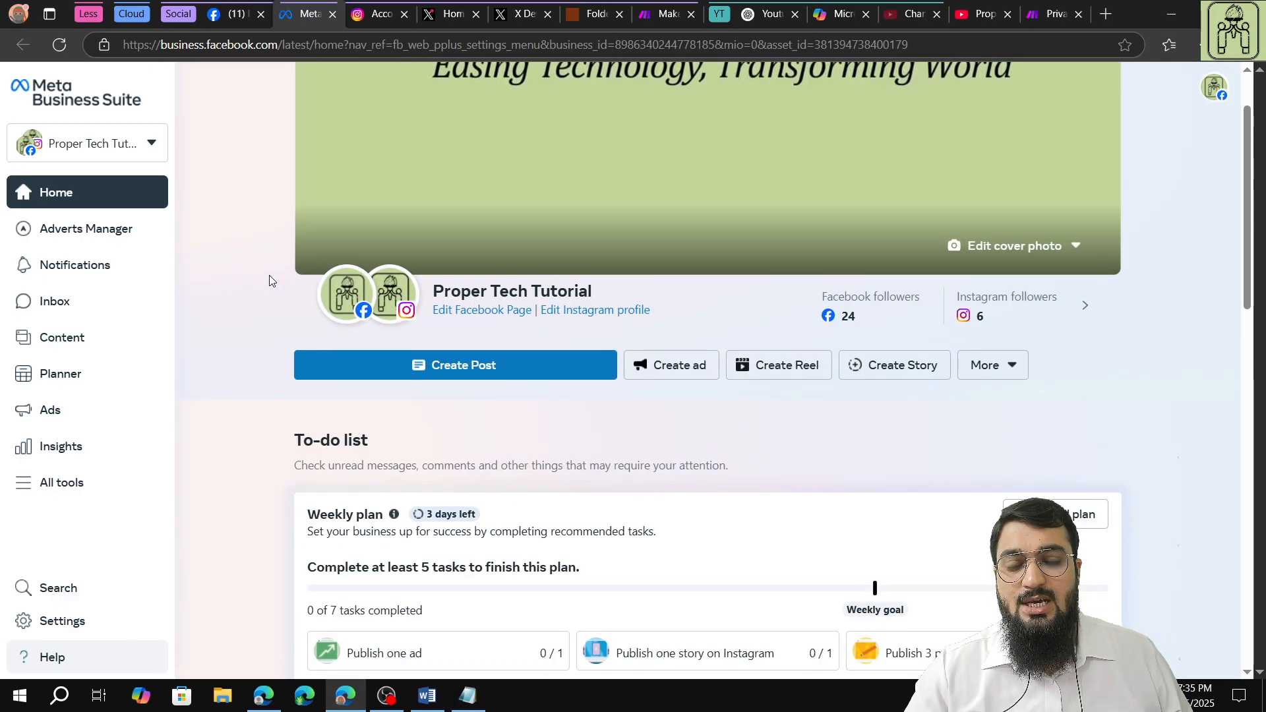
scroll(270, 270, "up", 1)
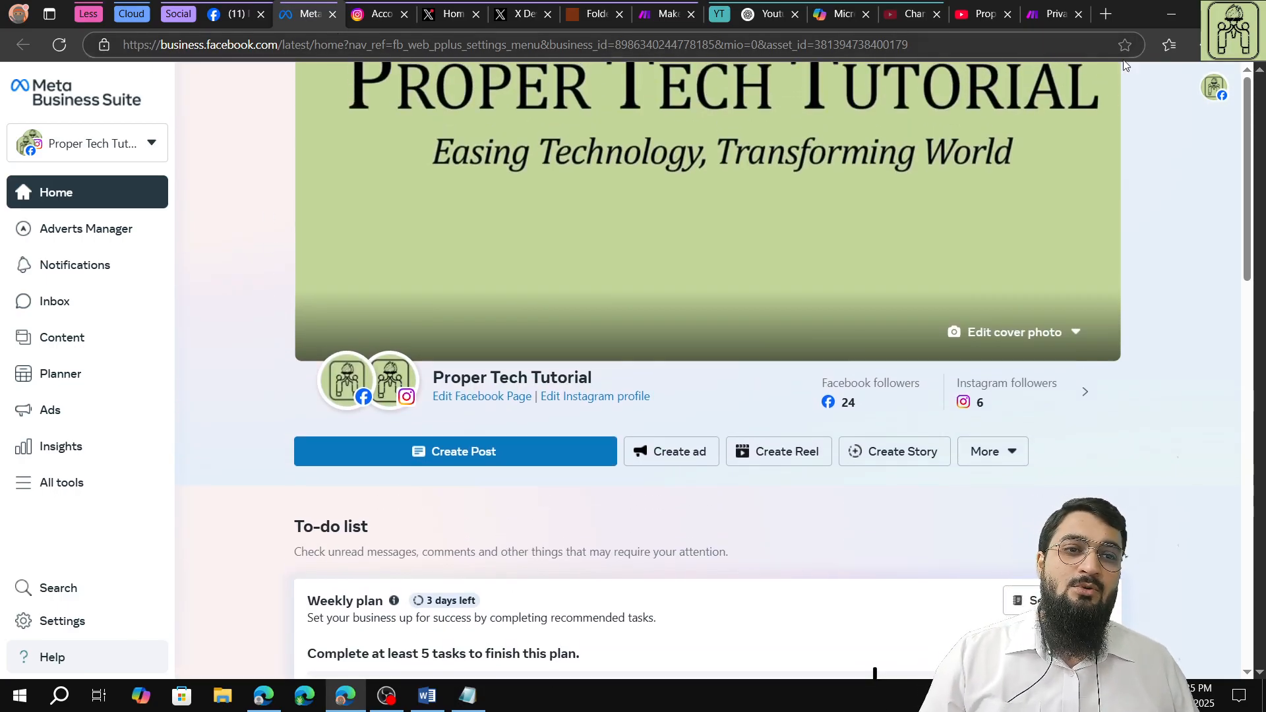
Search the web for "facebook for developers" in a new browser tab.
left_click(1105, 18)
type("fac")
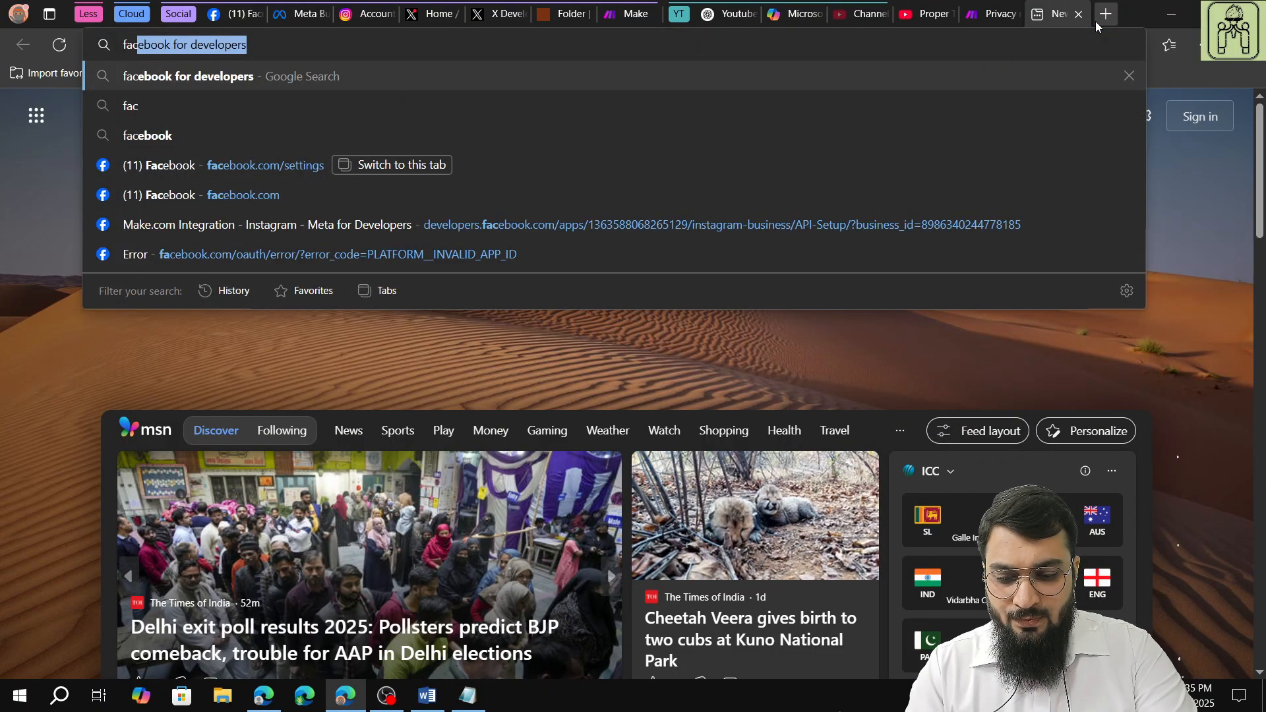
type("ebook for developers")
key("Return")
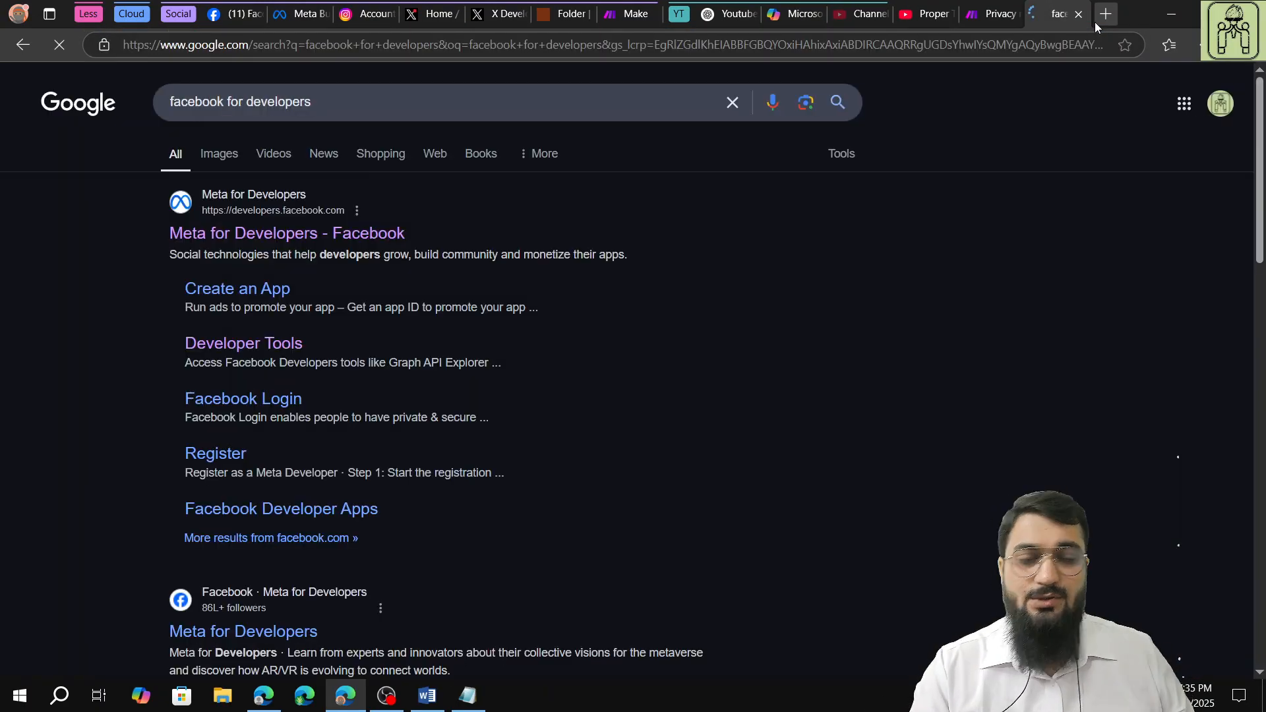
Open the Meta for Developers site, go to its My Apps page and log out of the current account.
left_click(376, 244)
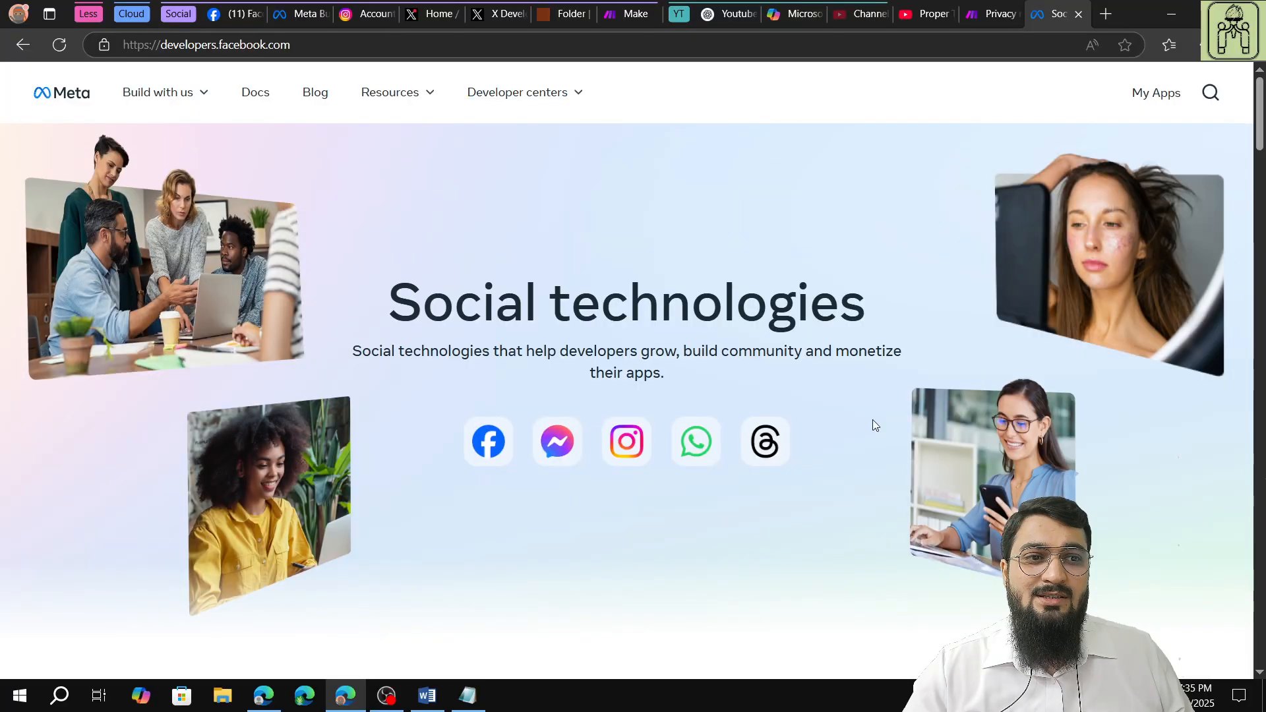
left_click(1151, 93)
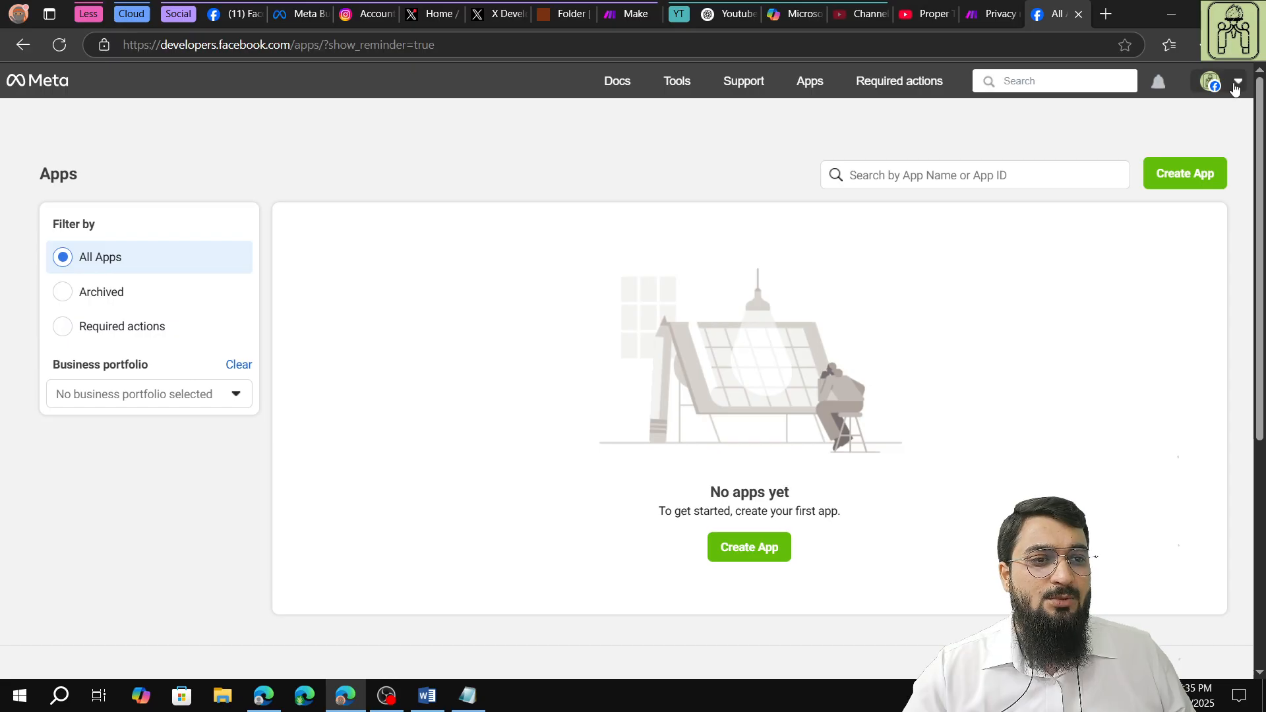
left_click(1235, 89)
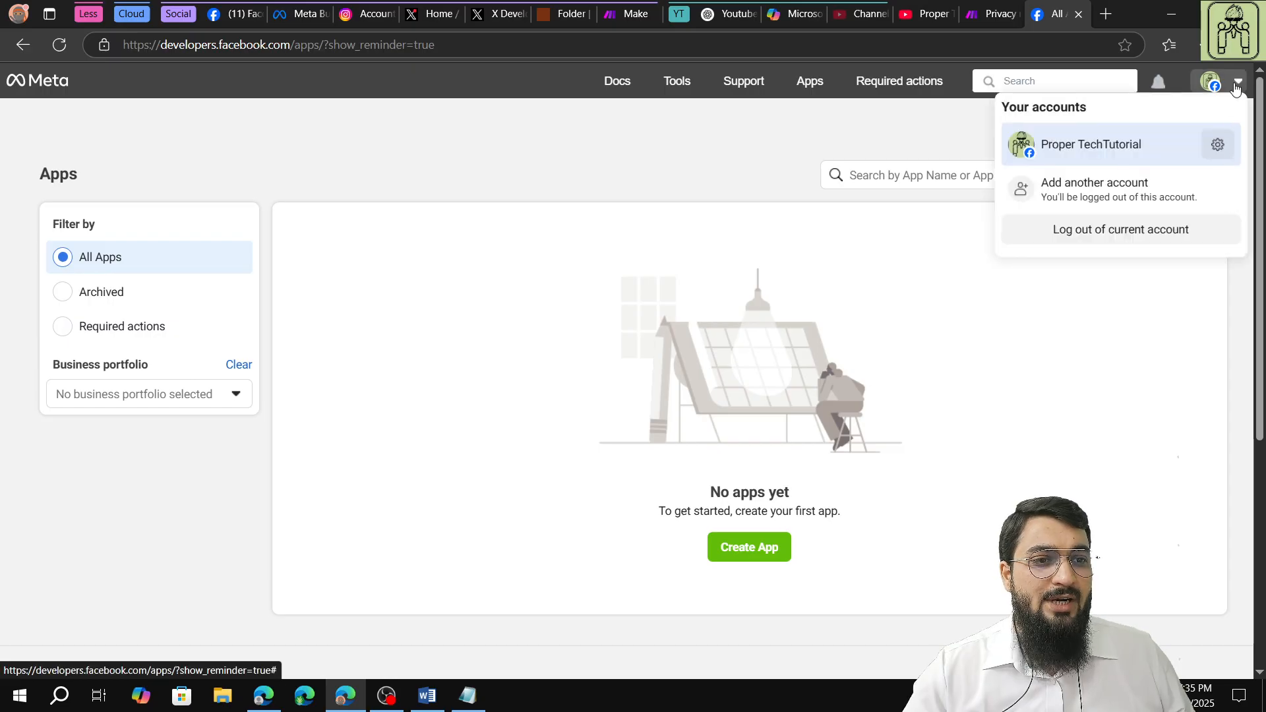
left_click(1166, 232)
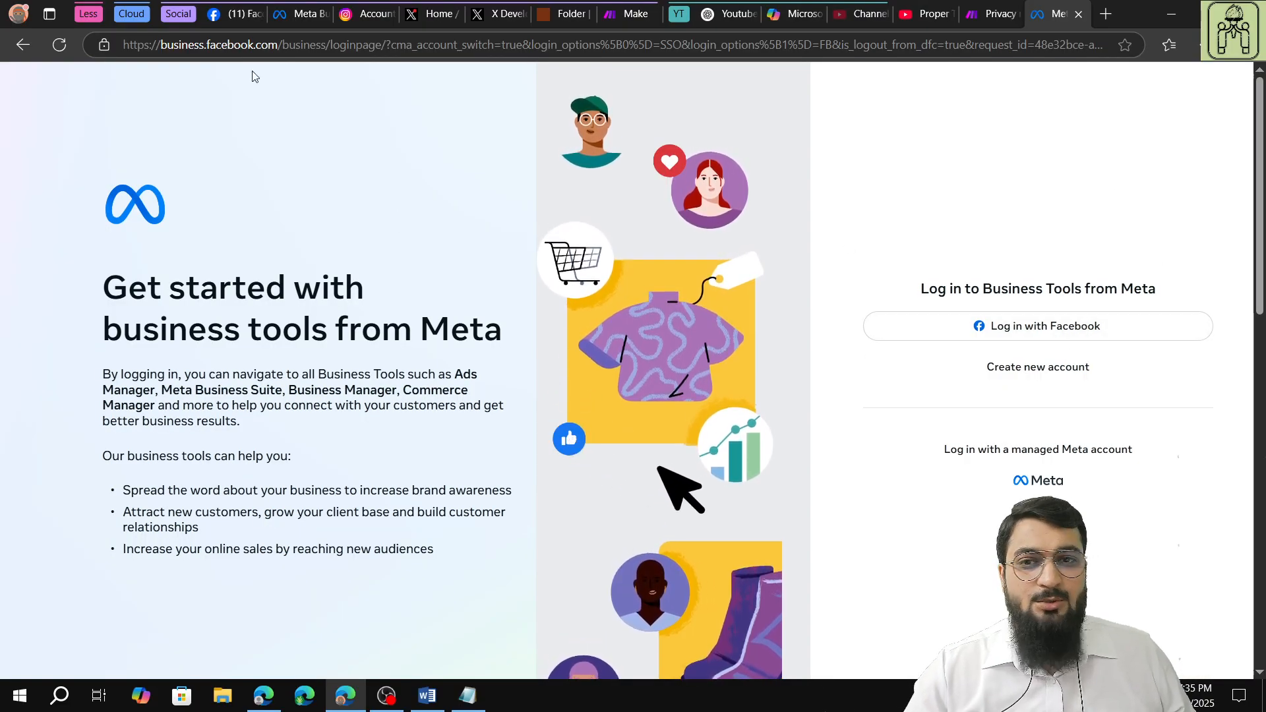
Search the web again for "facebook for developers" and open the Meta for Developers home page.
right_click(20, 50)
left_click(303, 46)
key("ctrl+a")
type("faceb")
key("Return")
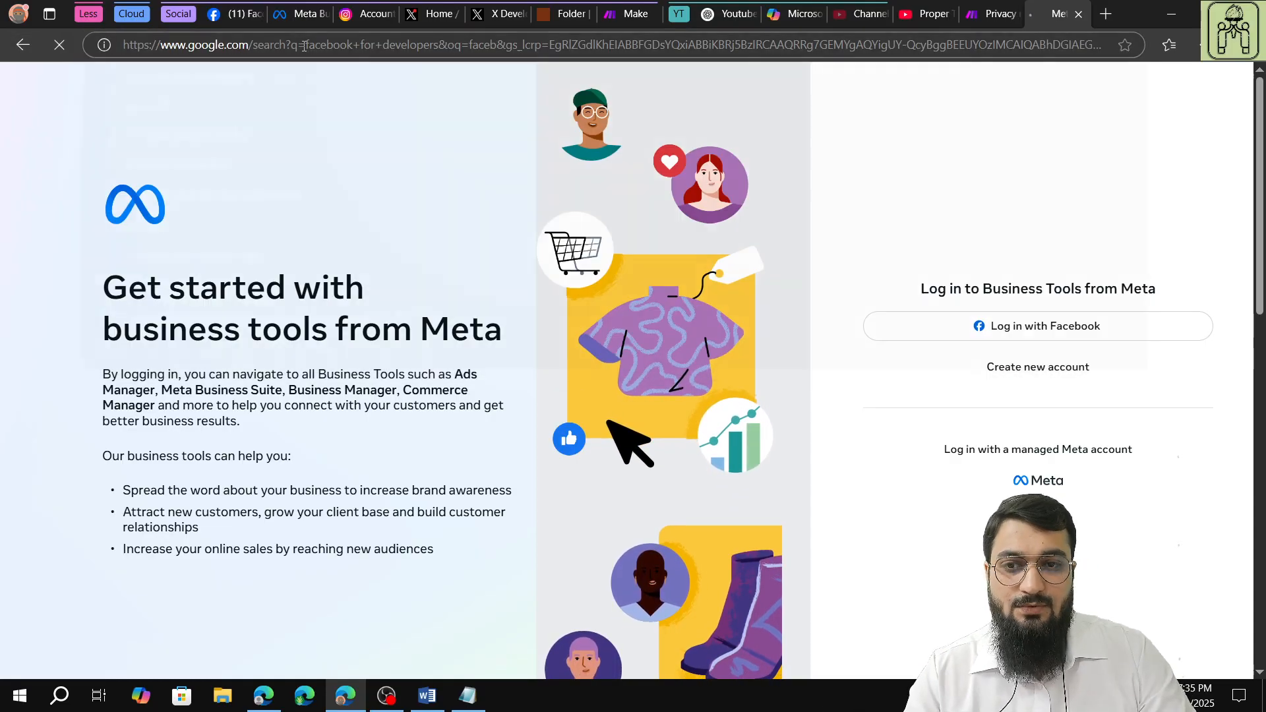
left_click(388, 236)
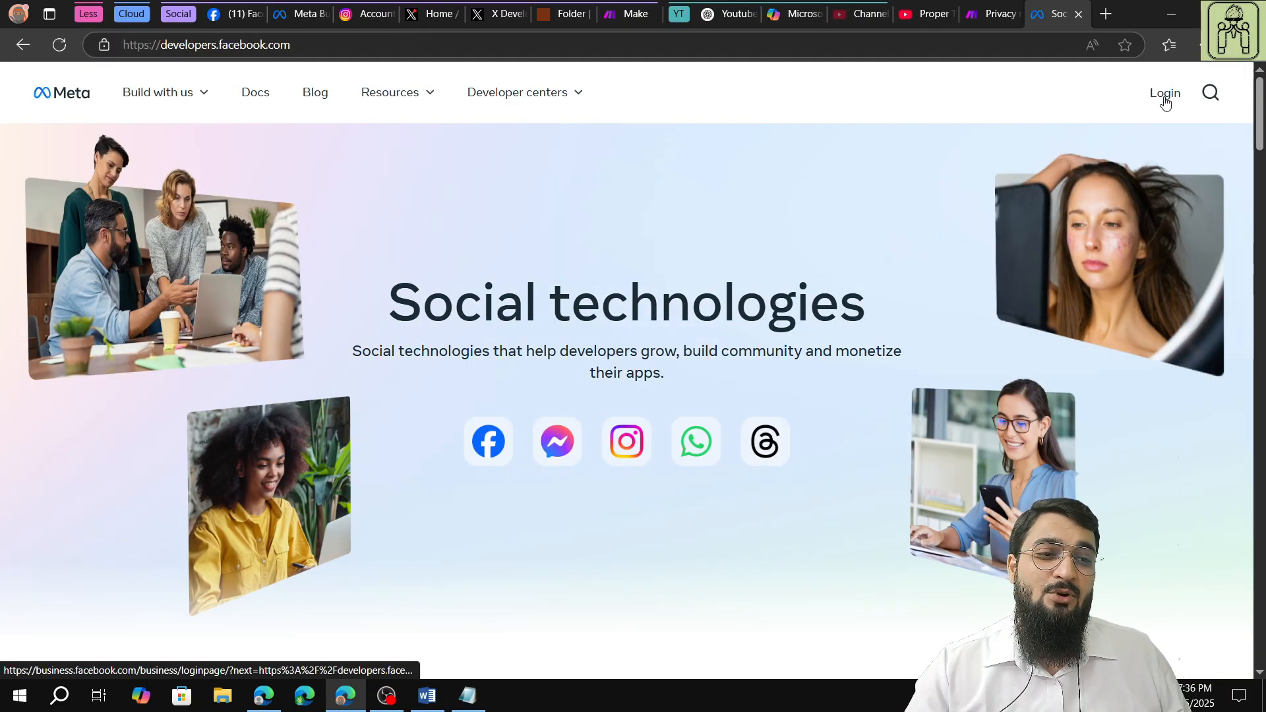
Log in to Meta for Developers with Facebook using the account password, and dismiss the offer to save it.
left_click(1165, 93)
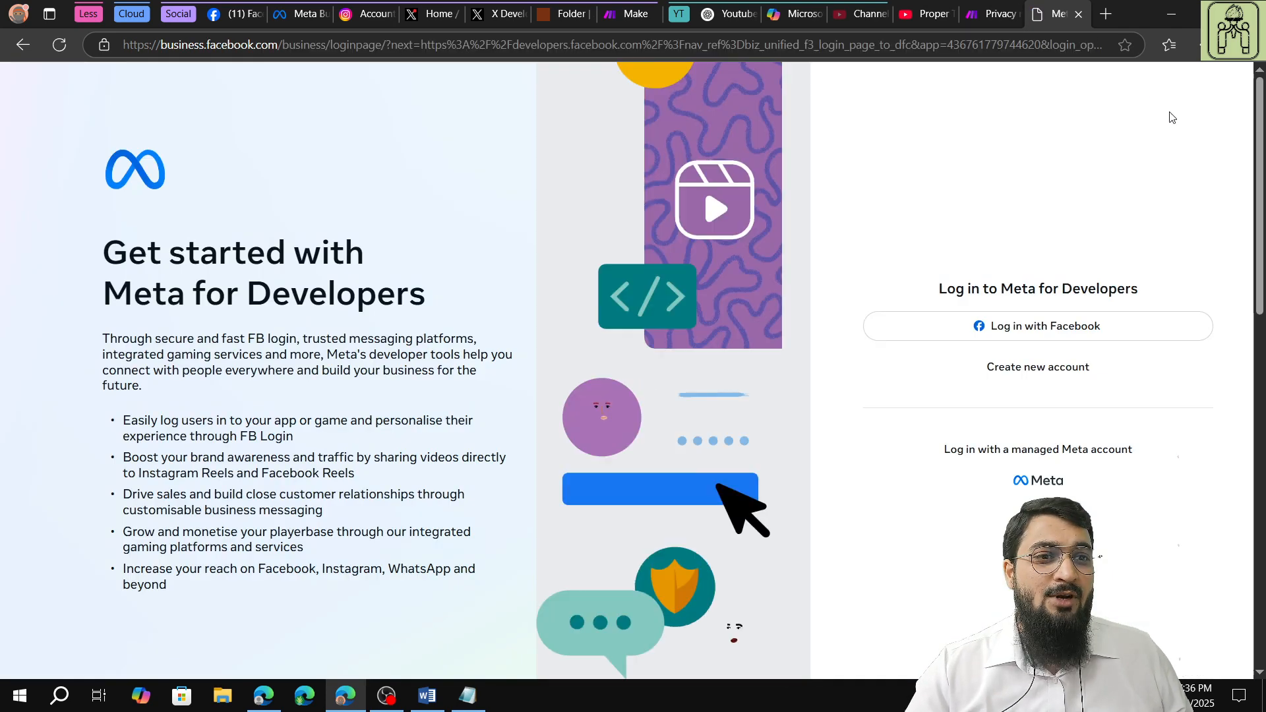
left_click(1059, 329)
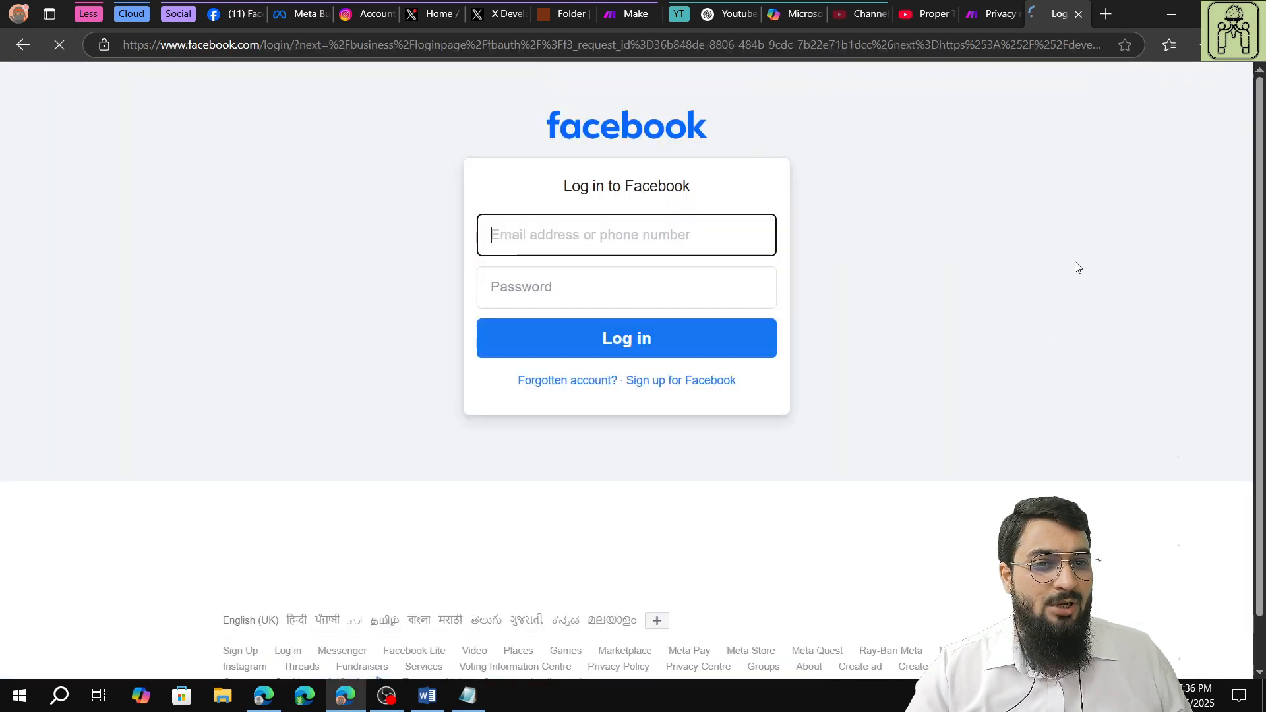
left_click(606, 344)
left_click(577, 288)
type("*******")
key("BackSpace")
key("BackSpace")
key("BackSpace")
key("BackSpace")
key("BackSpace")
key("BackSpace")
key("BackSpace")
type("***")
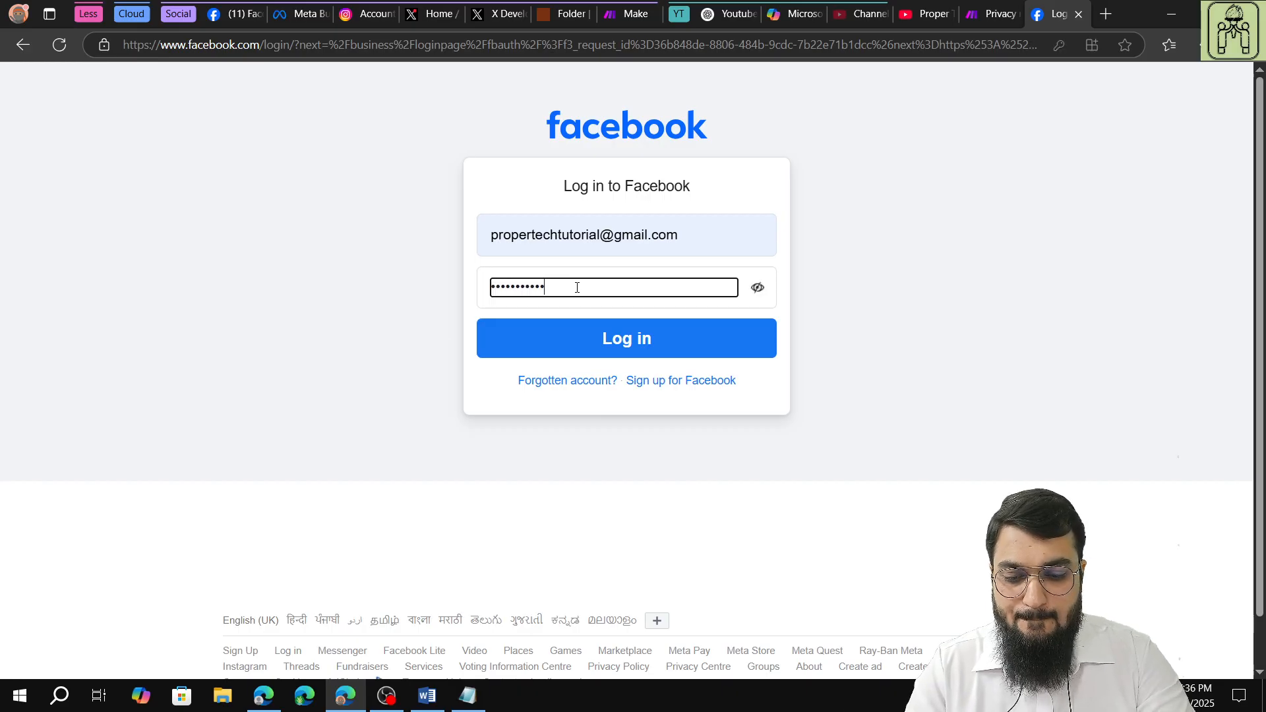
left_click(618, 353)
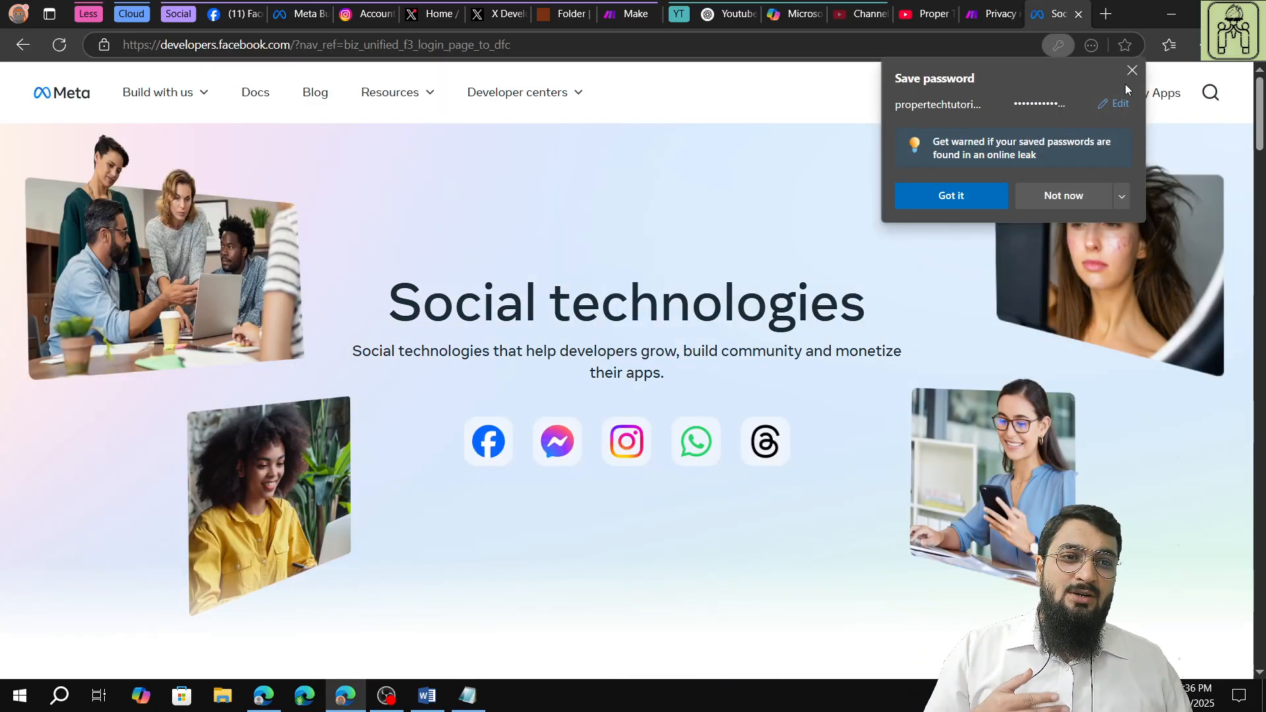
left_click(1130, 73)
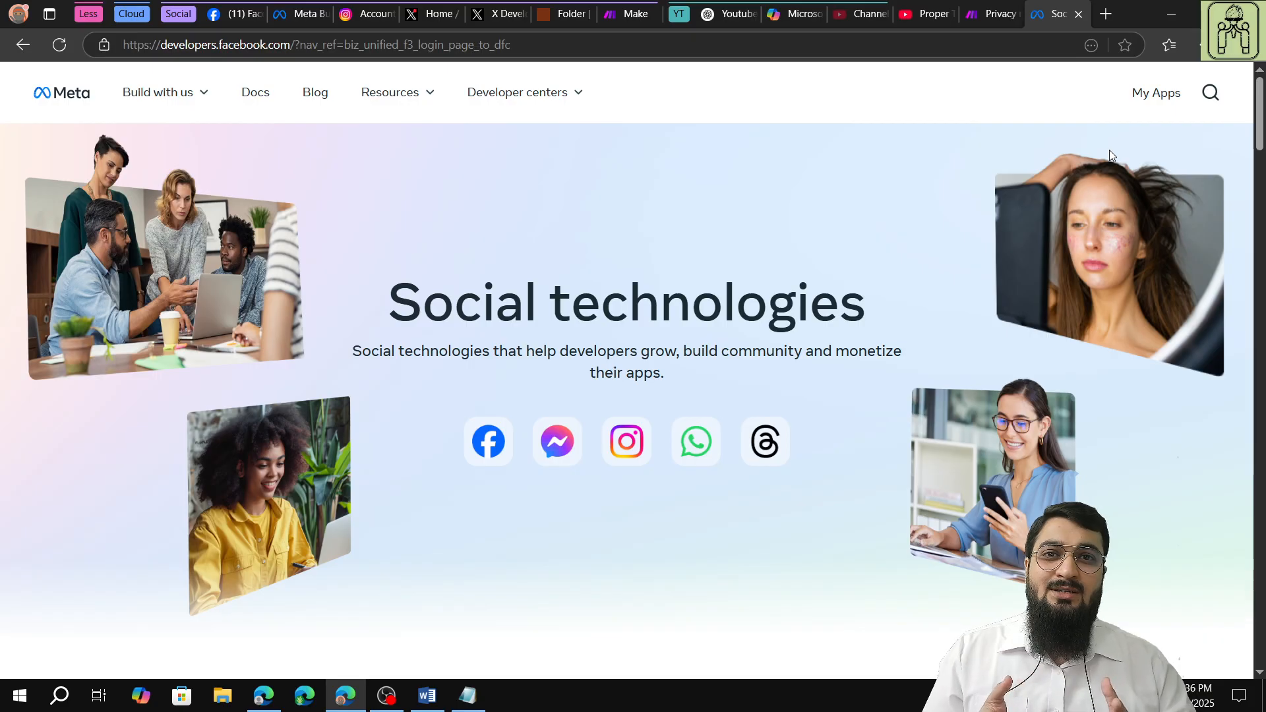
Start a new app from My Apps, name it "Make.com Integration" and keep the prefilled contact email.
left_click(1147, 102)
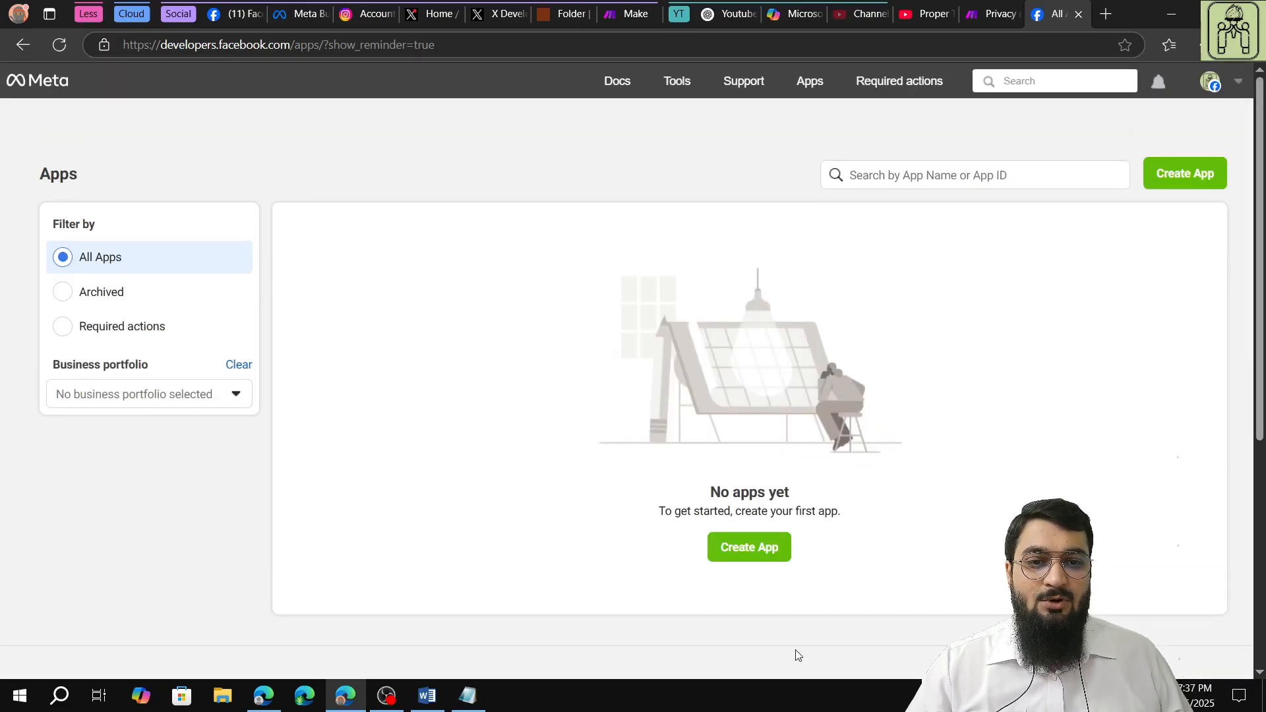
left_click(713, 548)
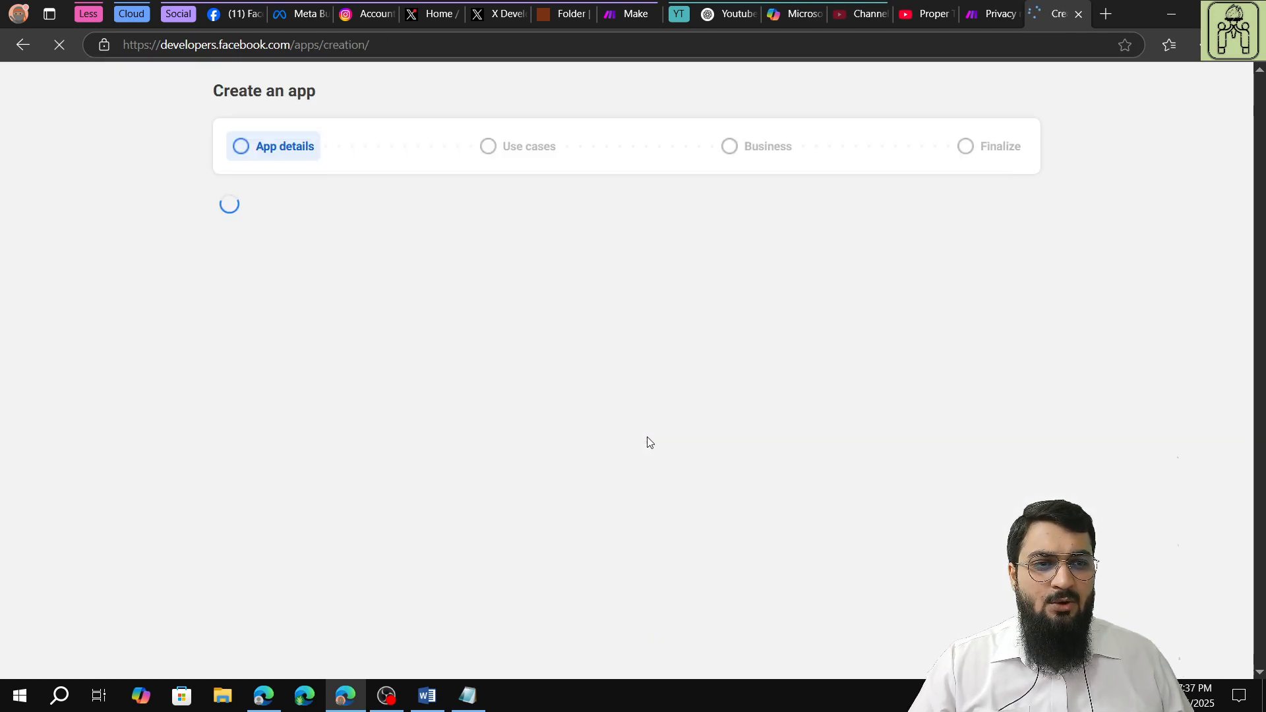
left_click(314, 251)
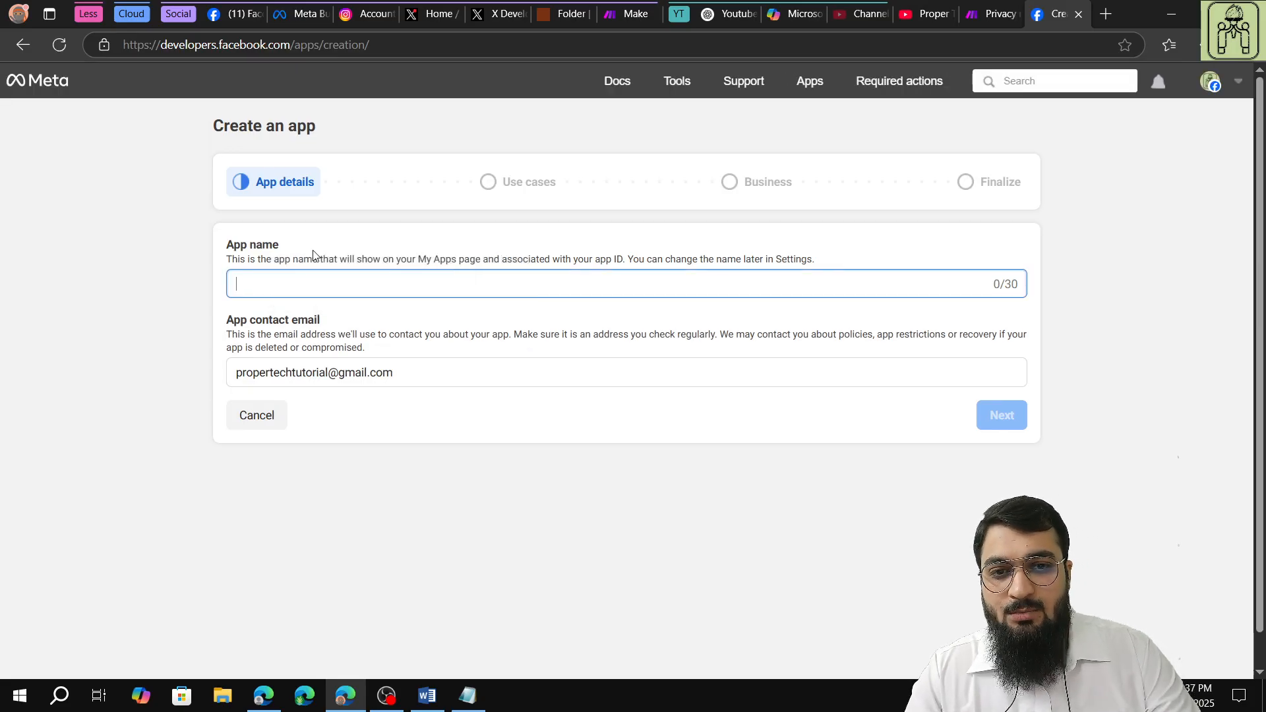
type("Make")
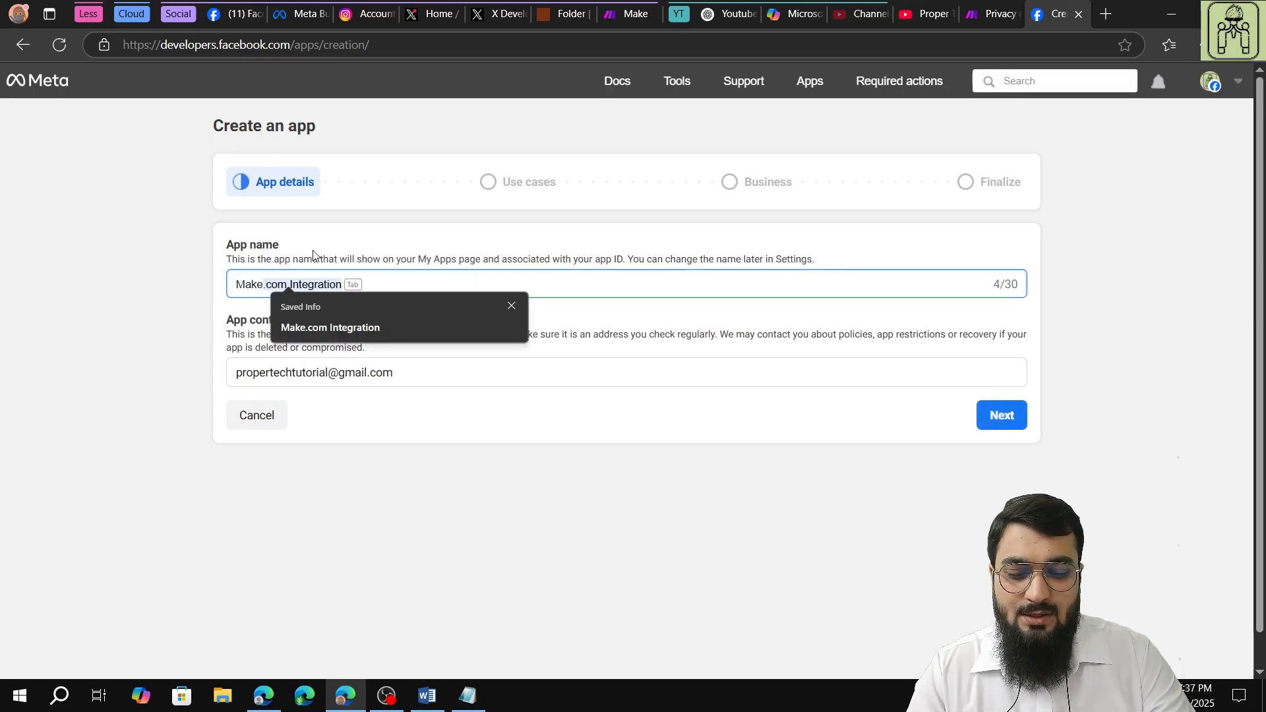
type(".com")
key("Tab")
key("Tab")
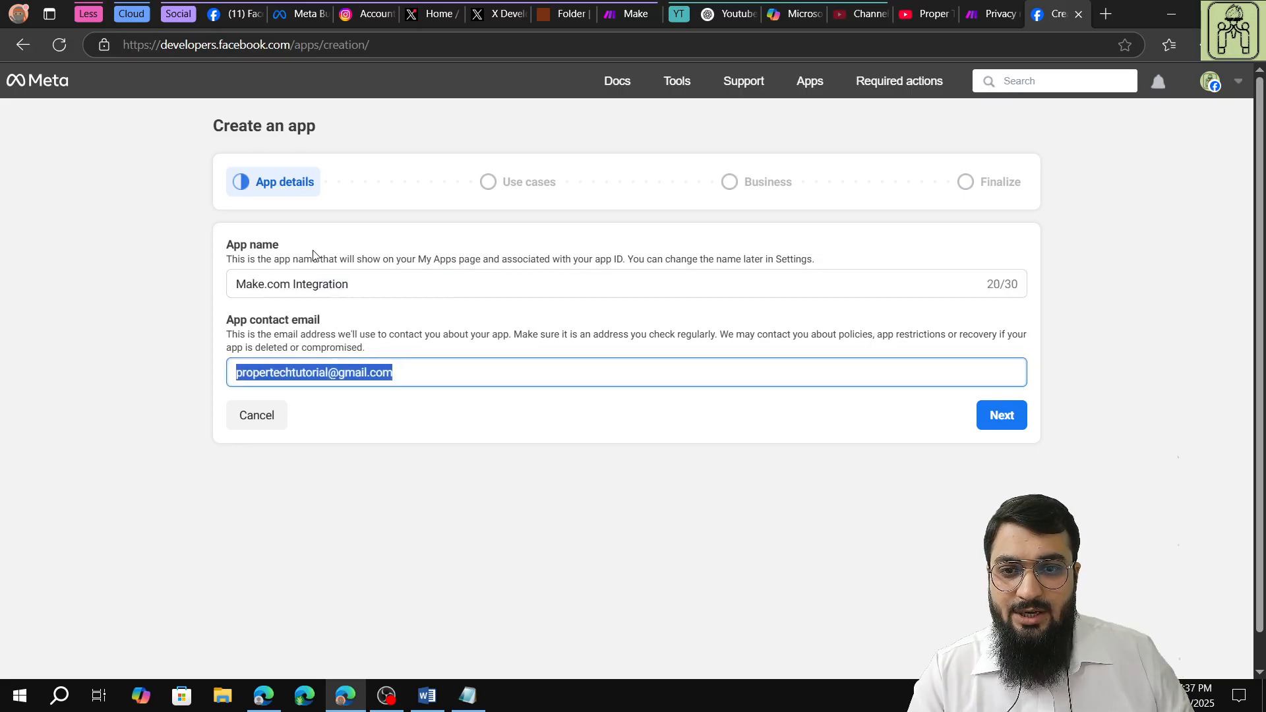
left_click(453, 317)
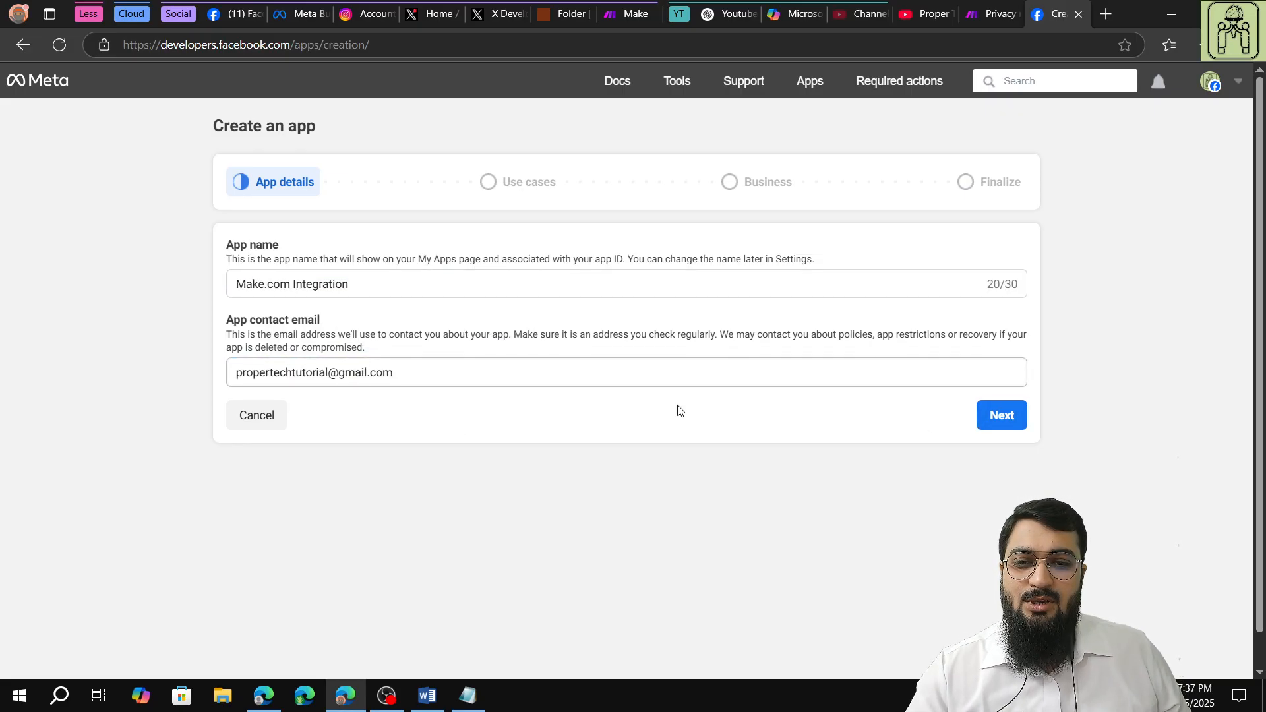
left_click(984, 428)
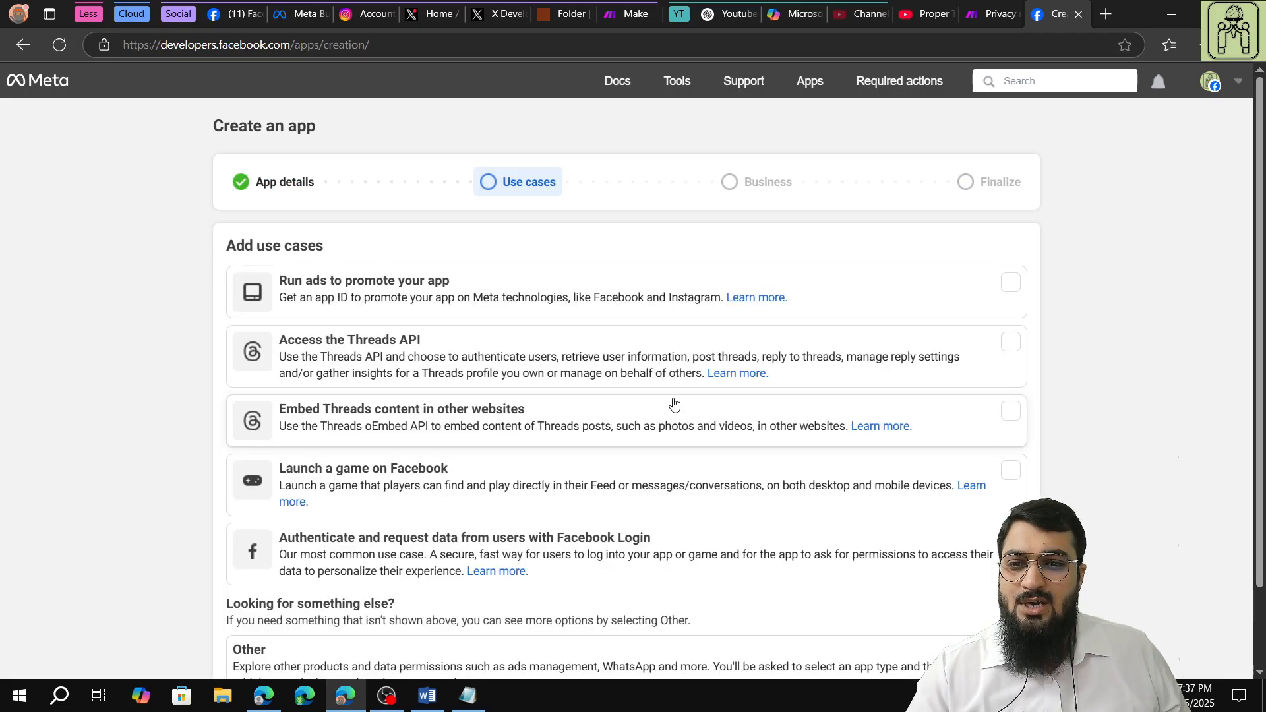
Choose Other as the use case and Business as the app type, with the type page translated to English.
scroll(512, 377, "down", 1)
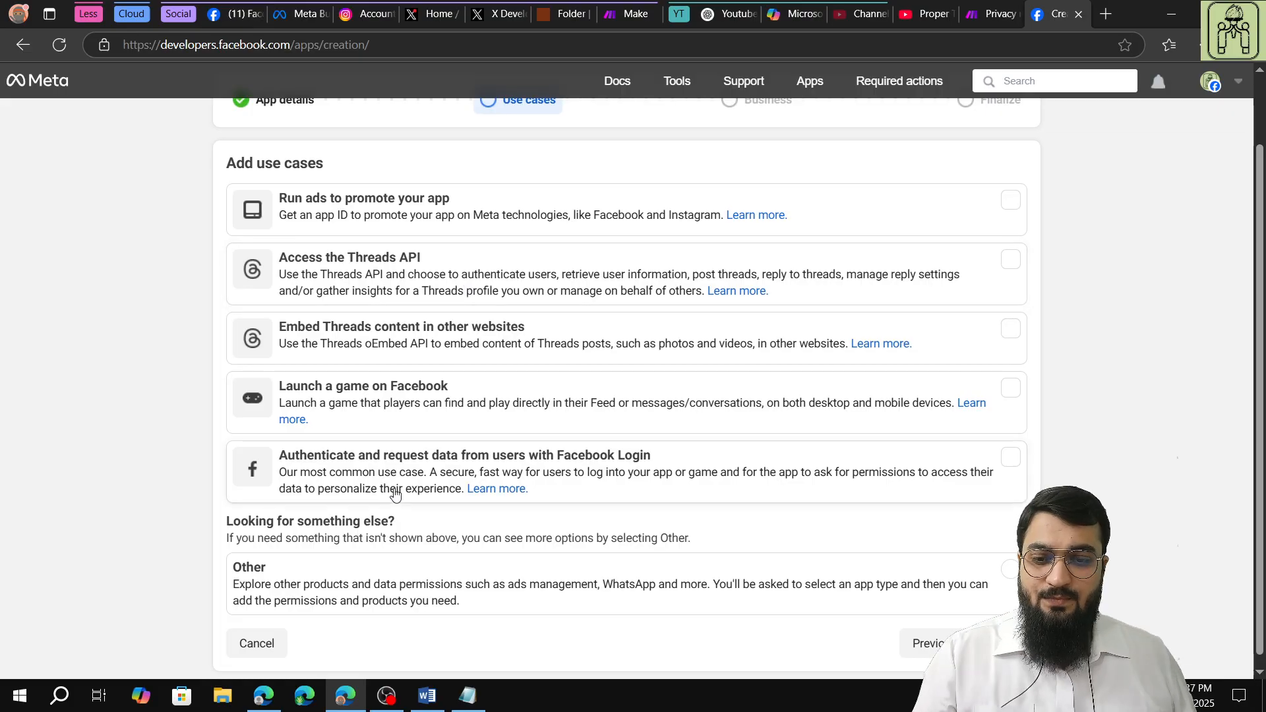
left_click(453, 600)
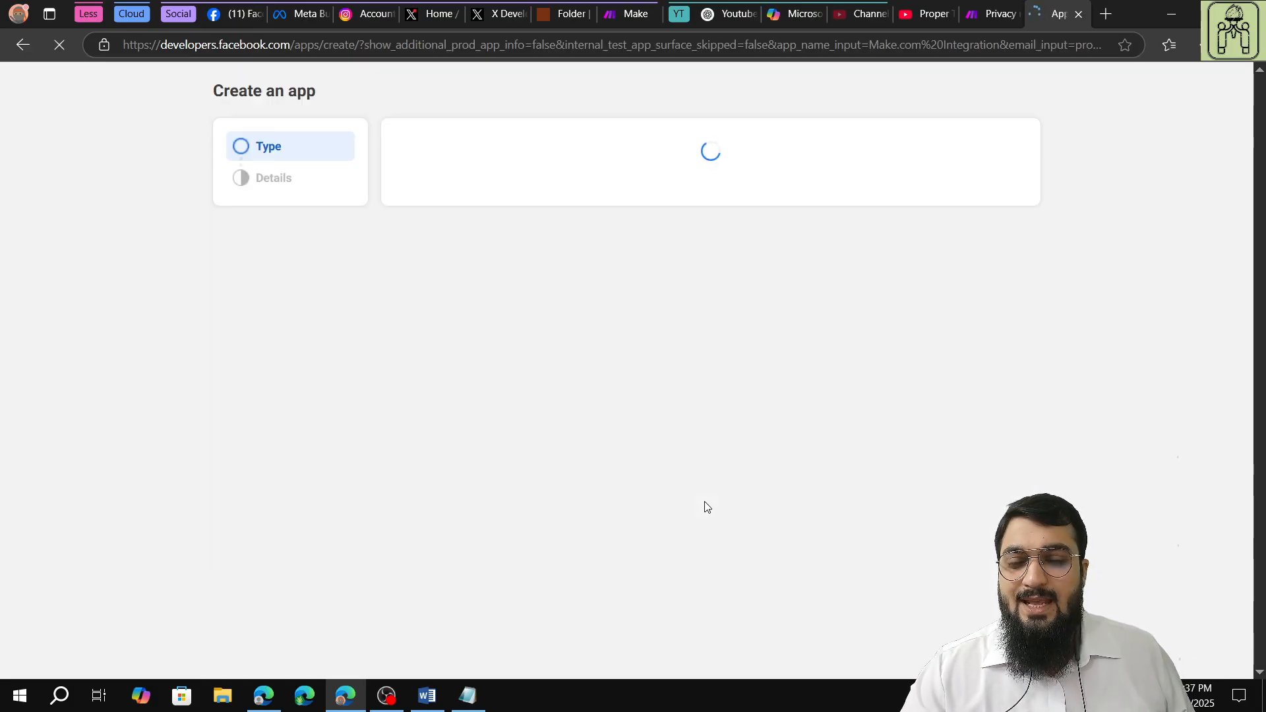
right_click(1096, 277)
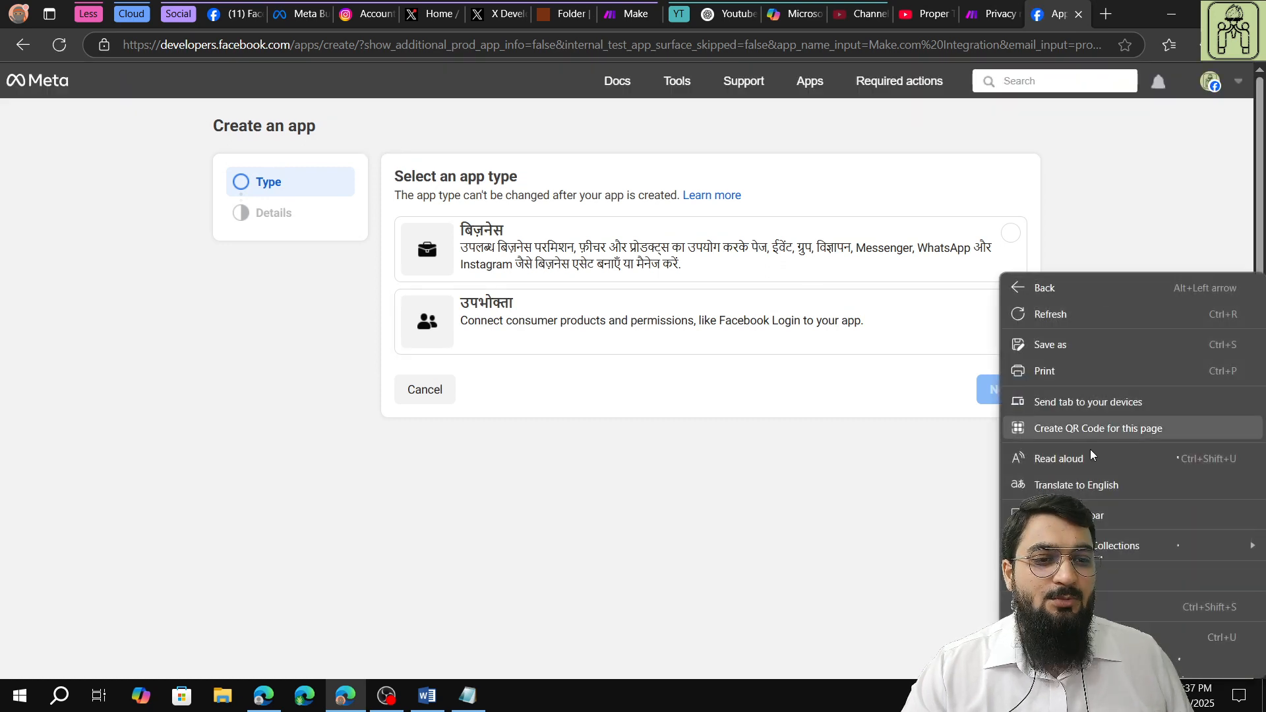
left_click(1091, 484)
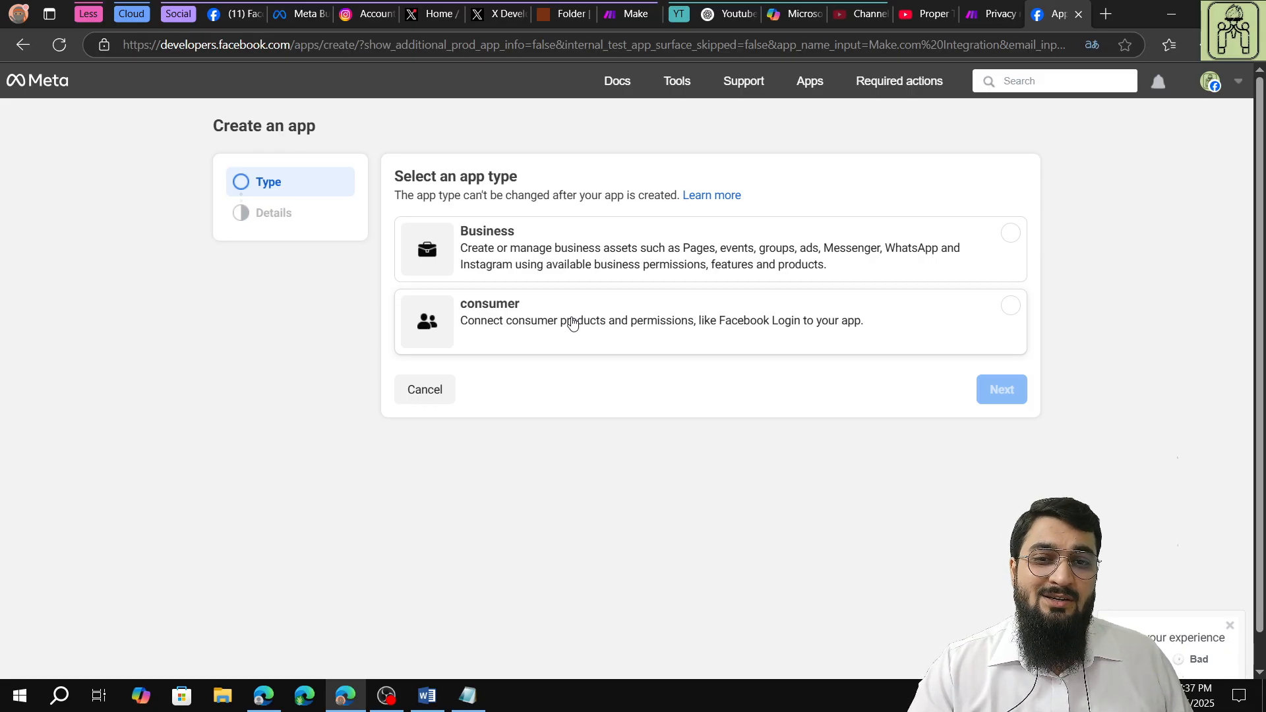
left_click(596, 256)
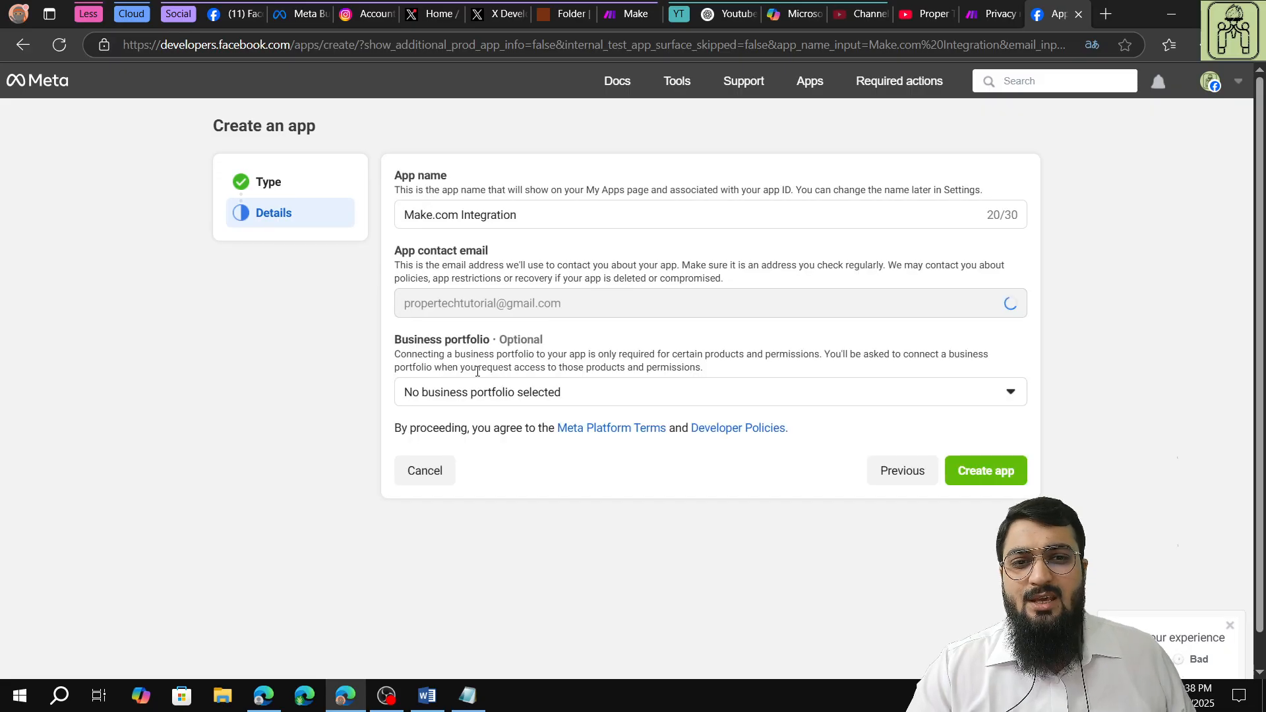
Connect the Proper Tech Tutorial business portfolio to the Make.com Integration app and create the app.
left_click(498, 391)
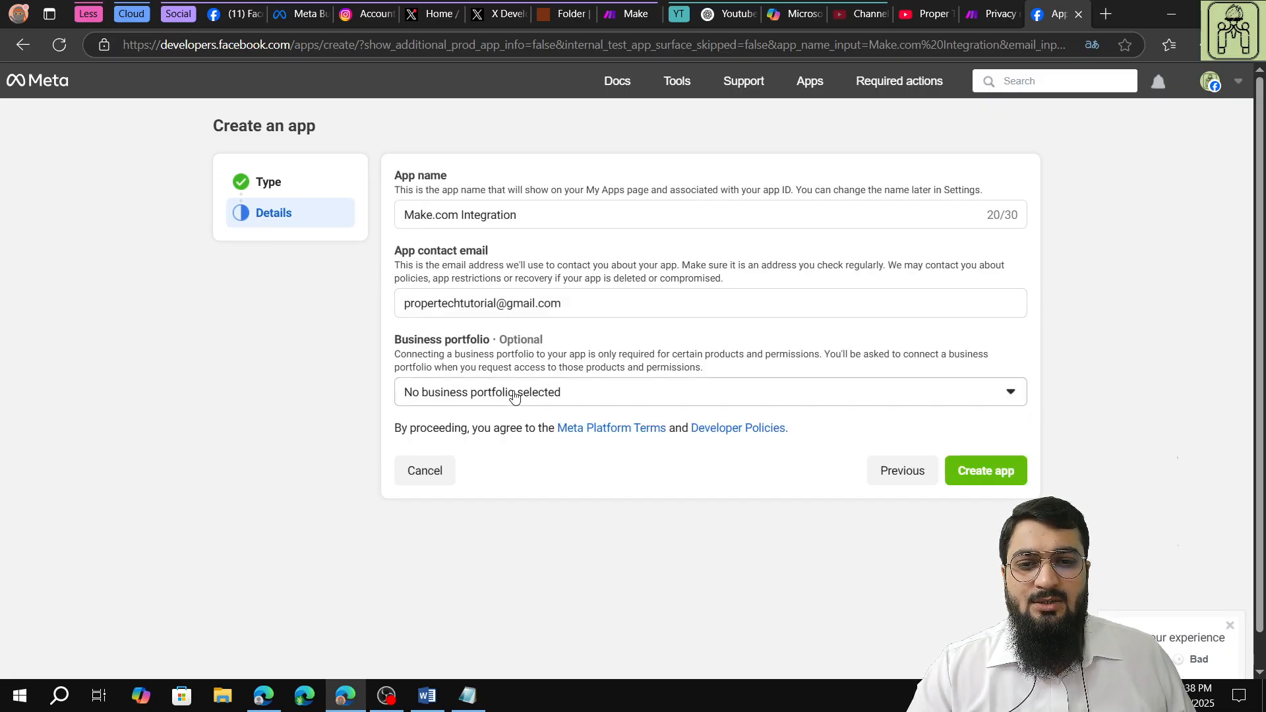
left_click(534, 468)
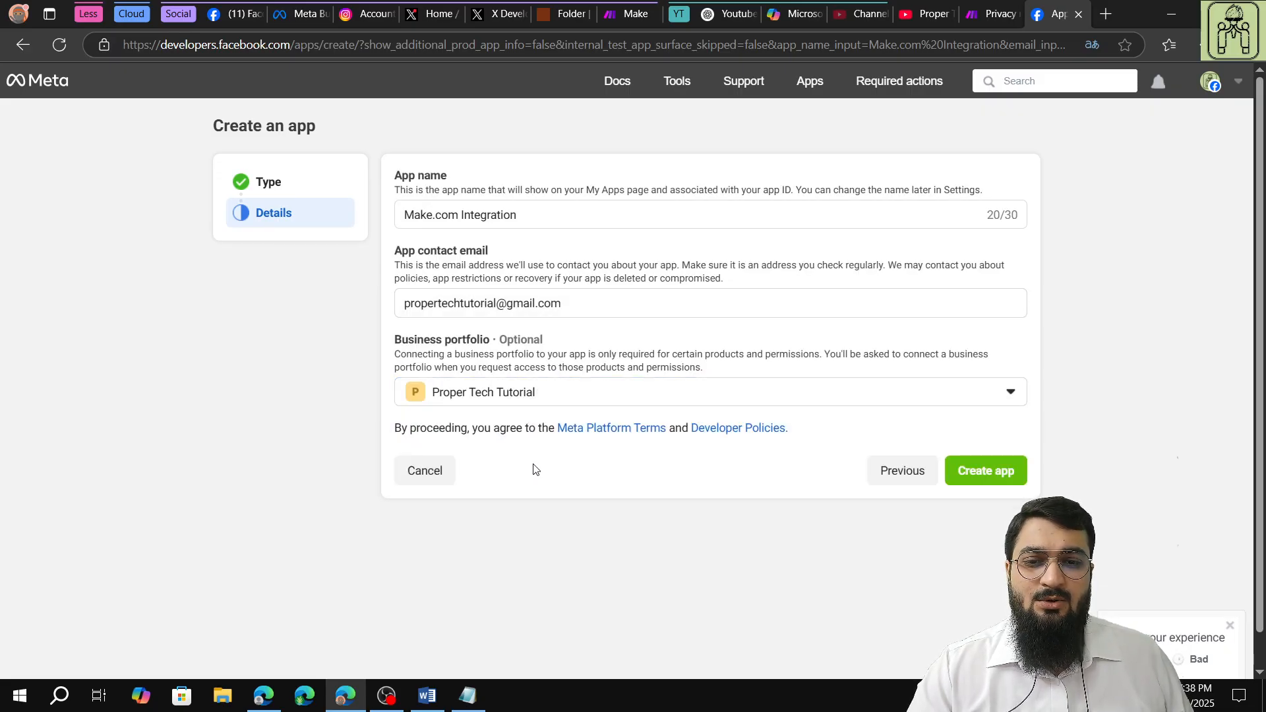
left_click(967, 472)
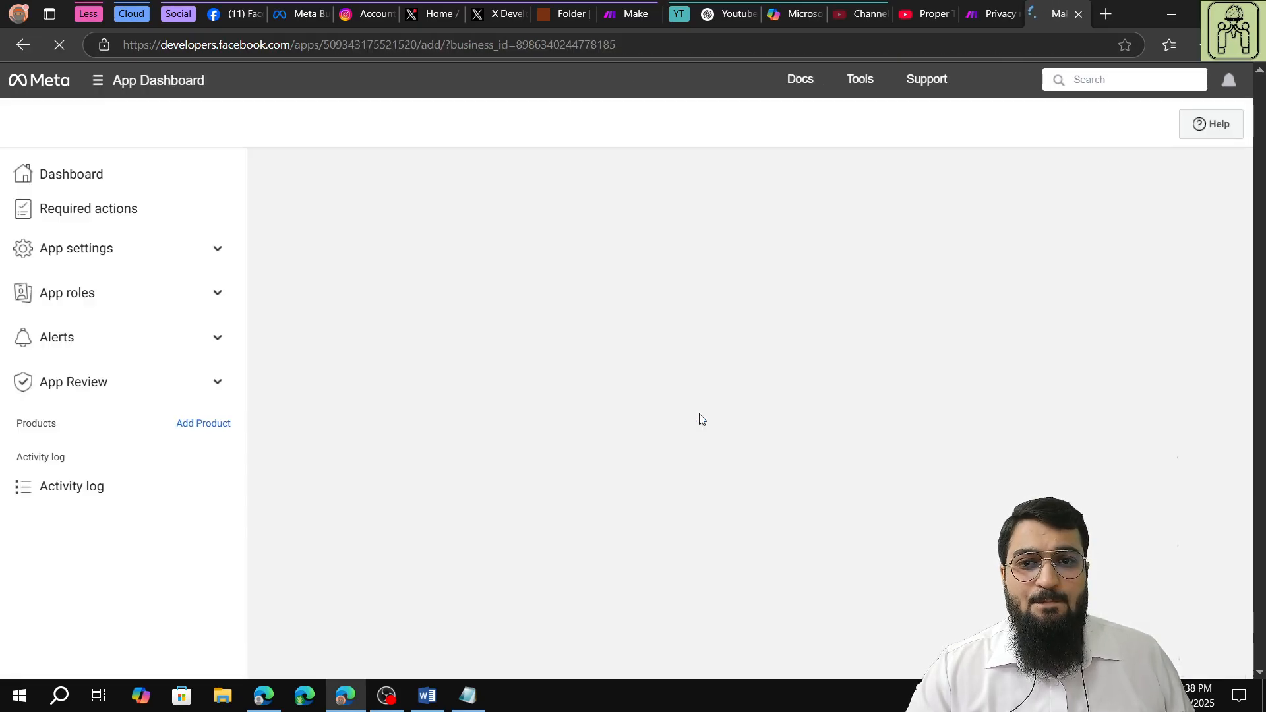
Review the products available for the new app and set up the Instagram product.
scroll(629, 348, "down", 1)
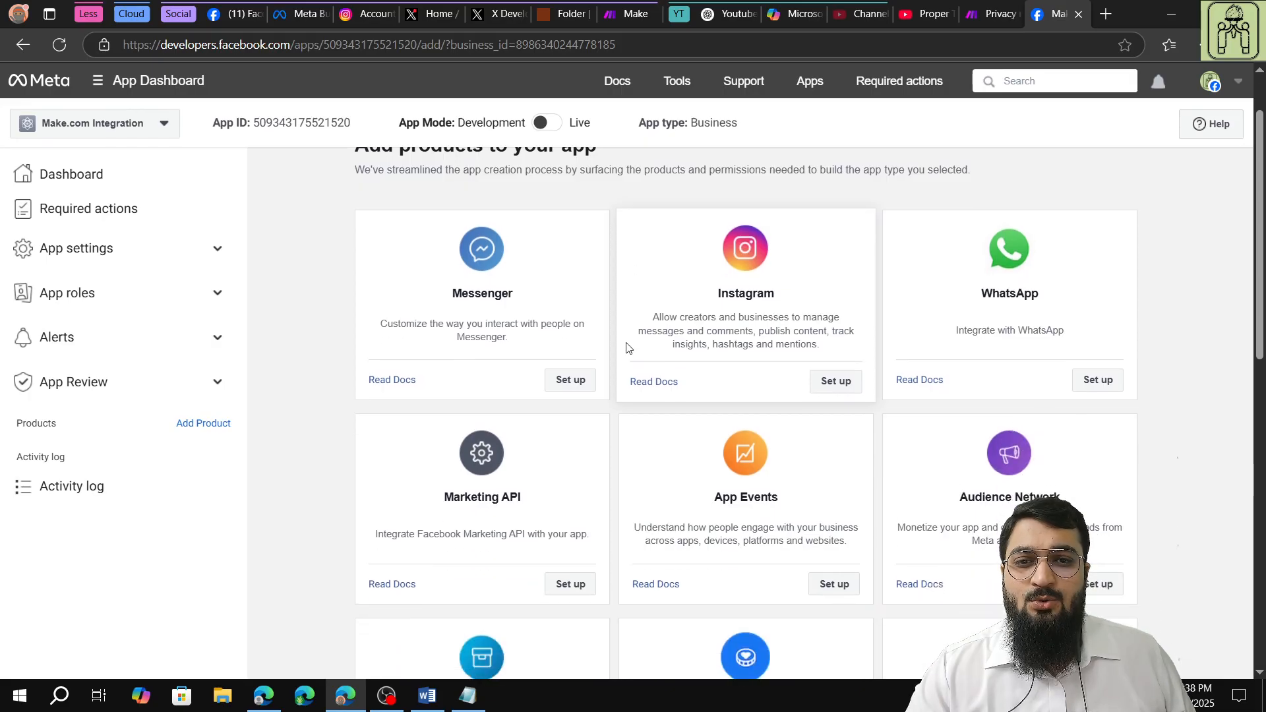
scroll(628, 348, "up", 1)
scroll(628, 348, "down", 8)
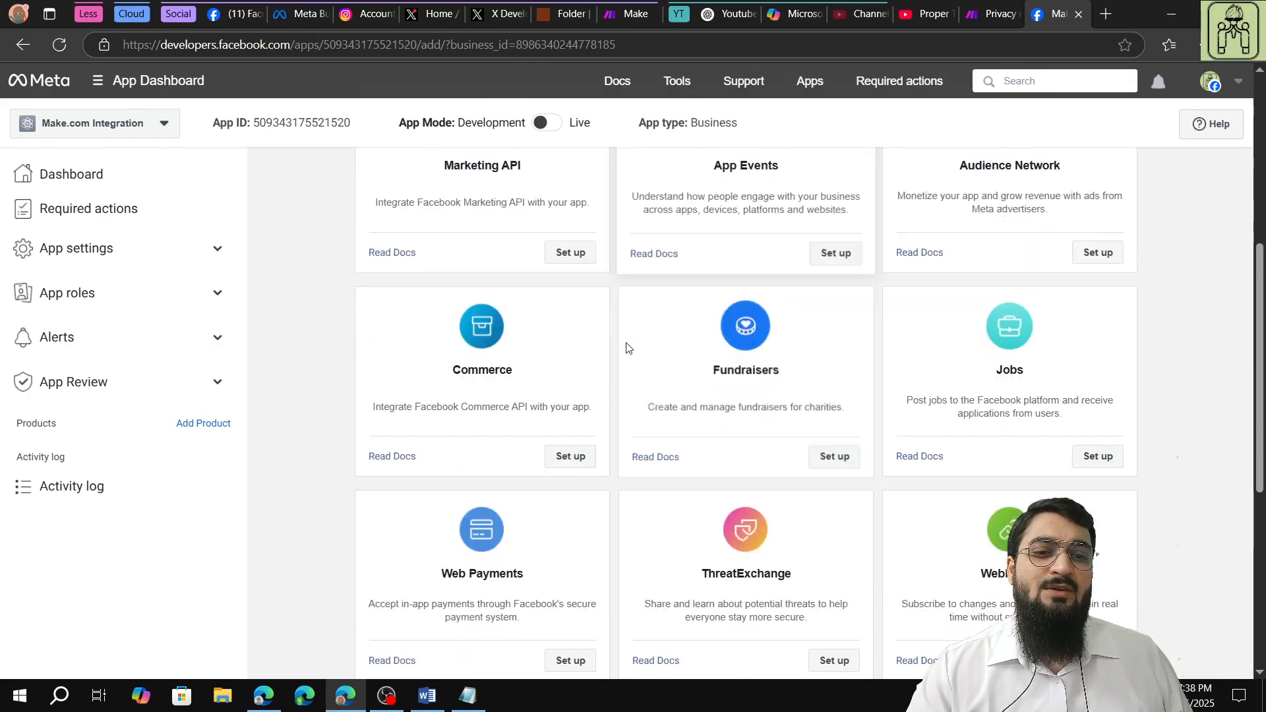
scroll(628, 348, "down", 3)
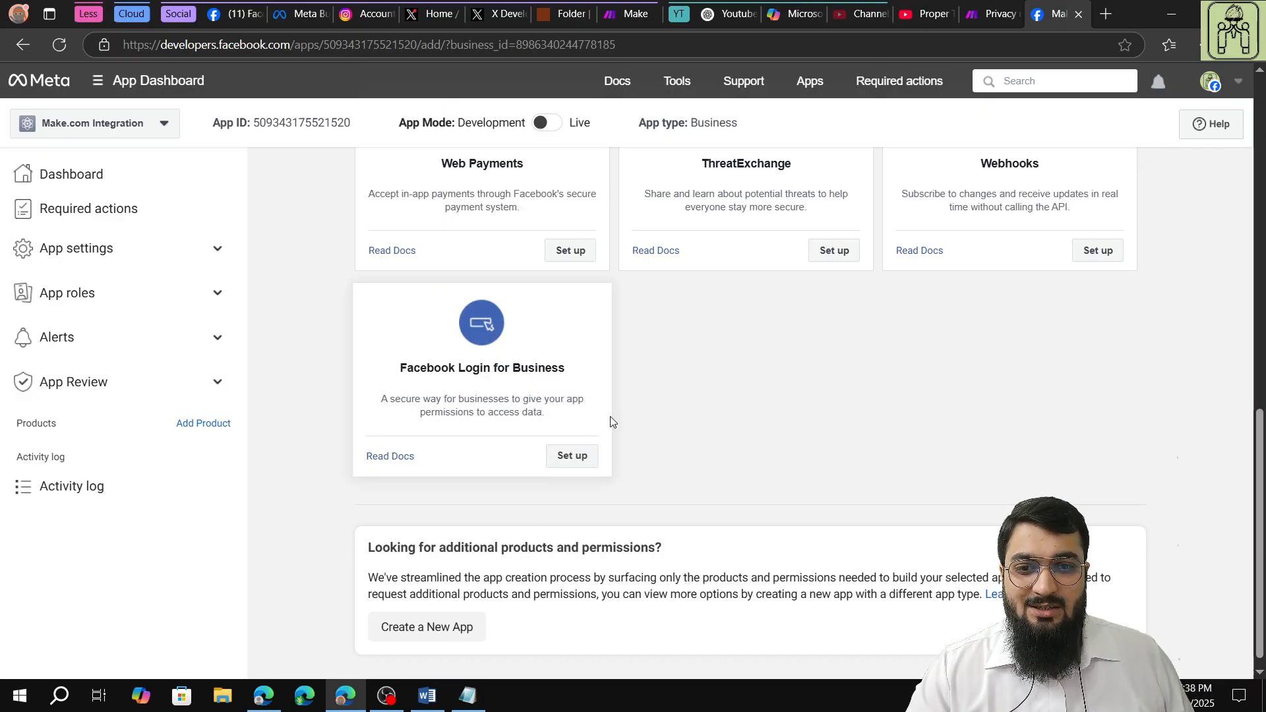
scroll(610, 422, "up", 7)
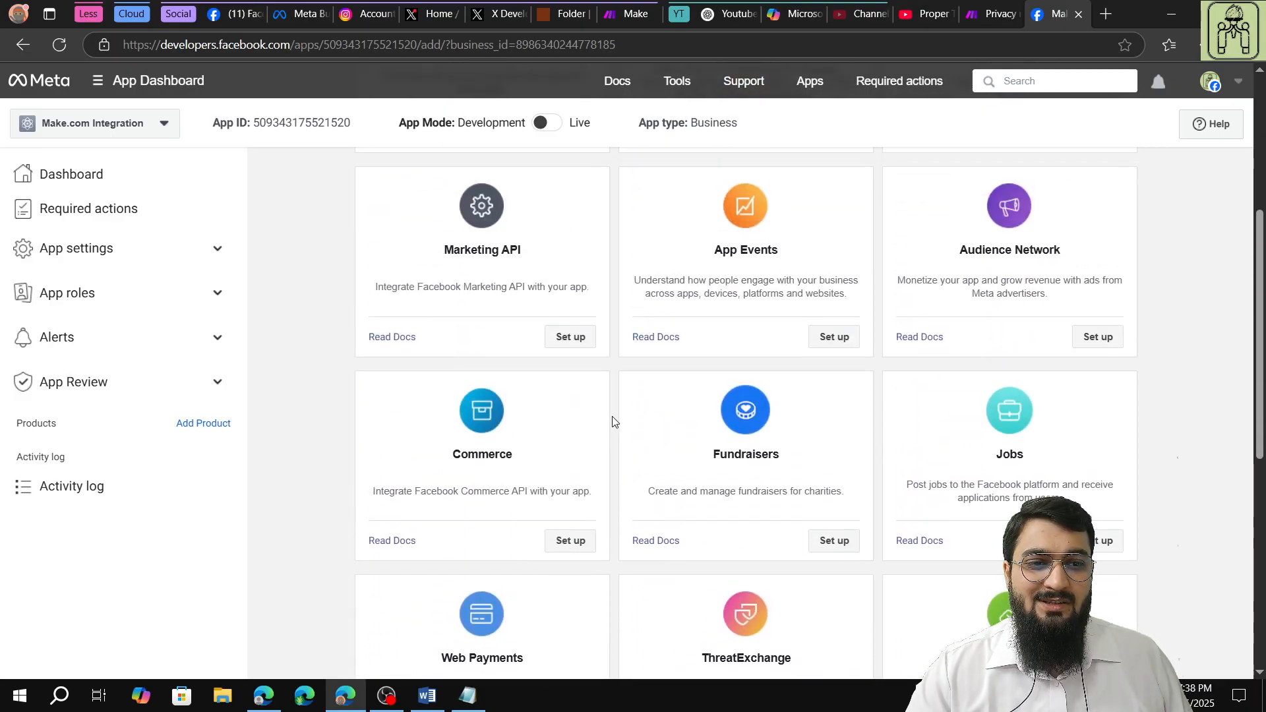
scroll(613, 422, "up", 5)
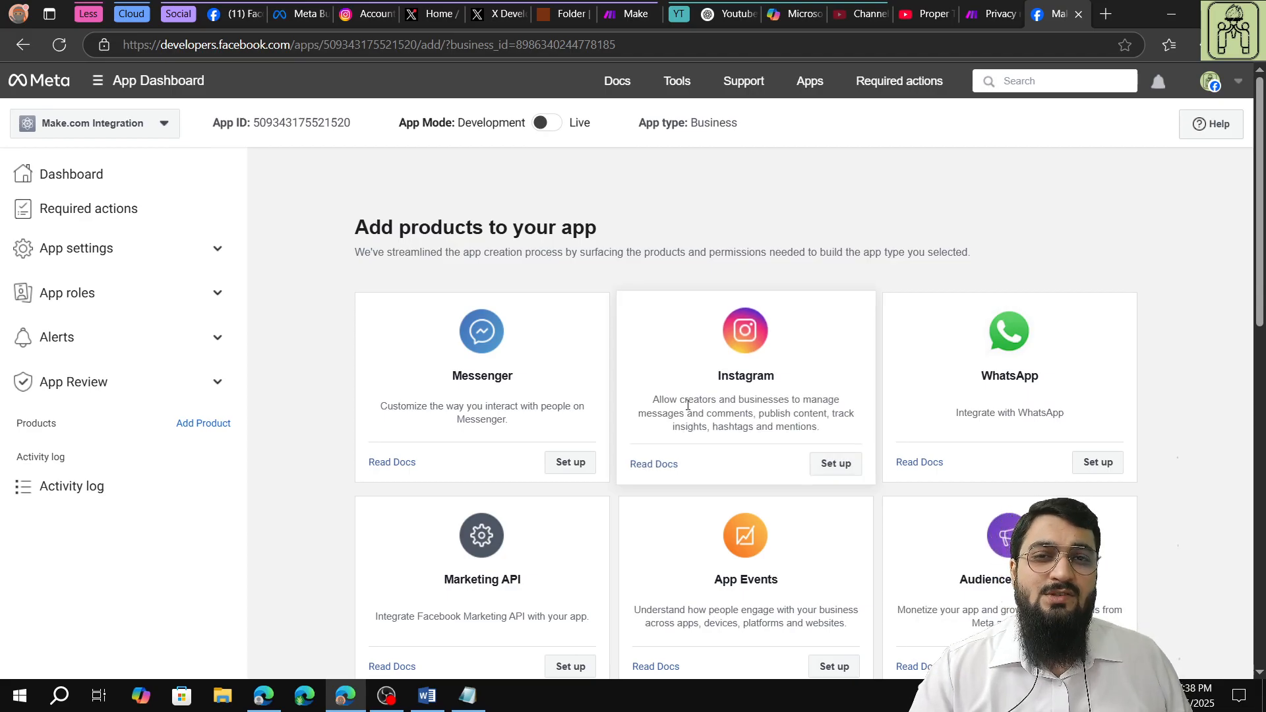
left_click(828, 464)
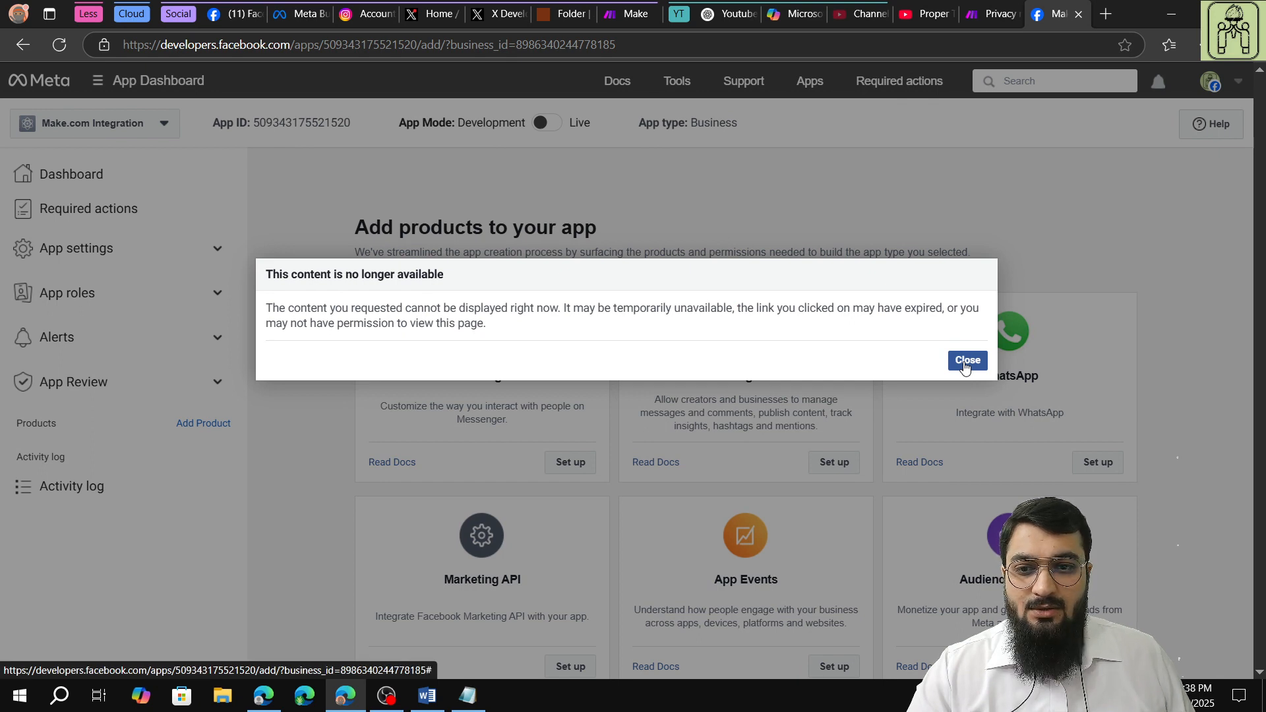
left_click(965, 366)
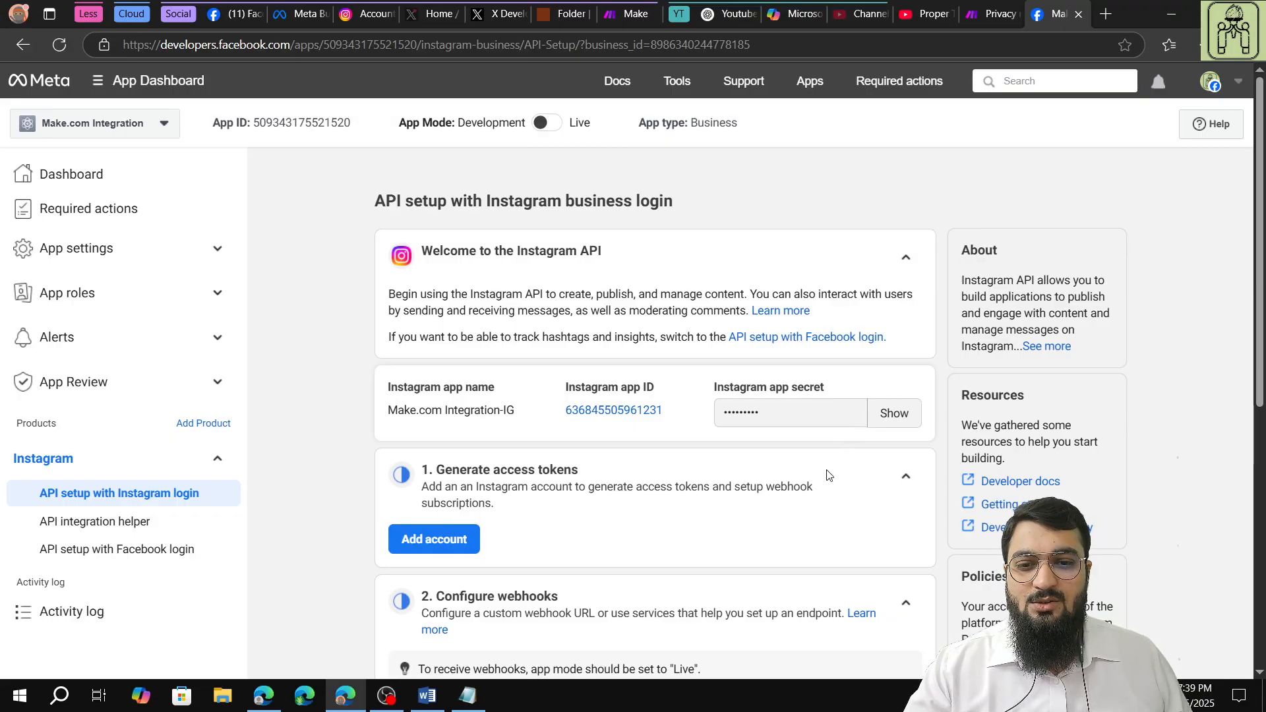
Look over the access token and webhook sections of the API setup with Instagram business login.
scroll(774, 498, "down", 1)
scroll(512, 468, "down", 3)
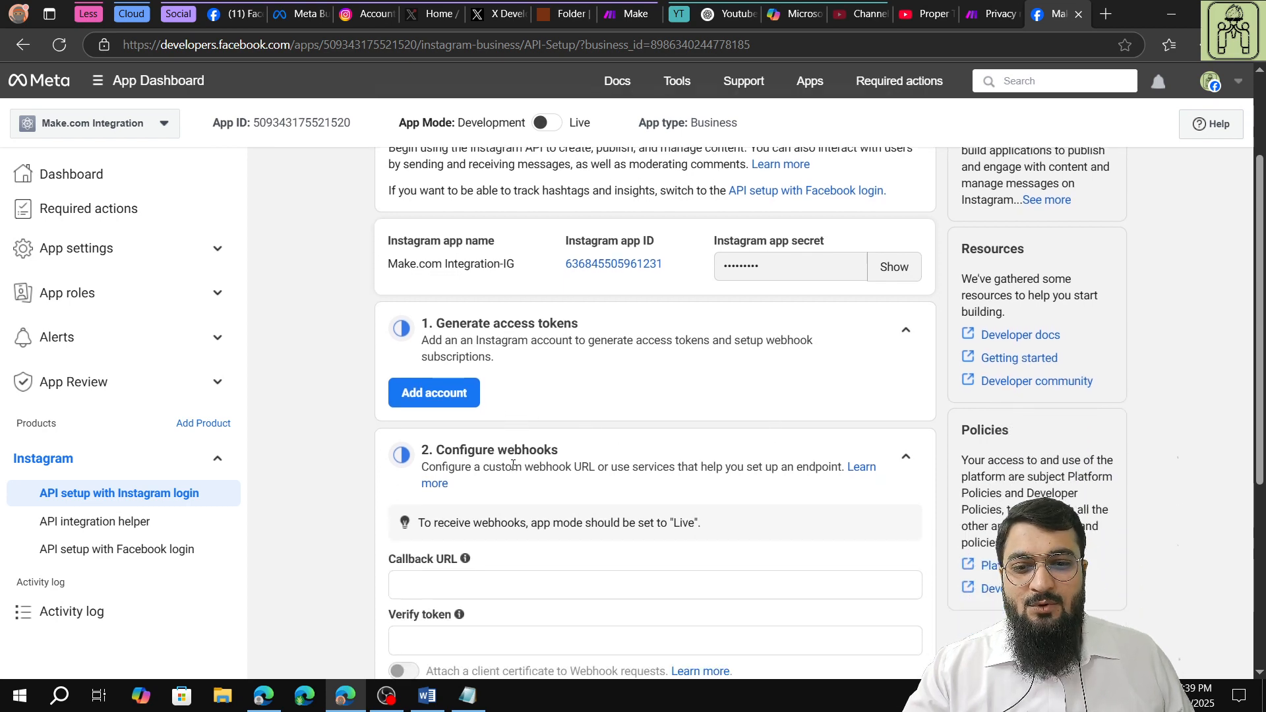
scroll(512, 466, "up", 3)
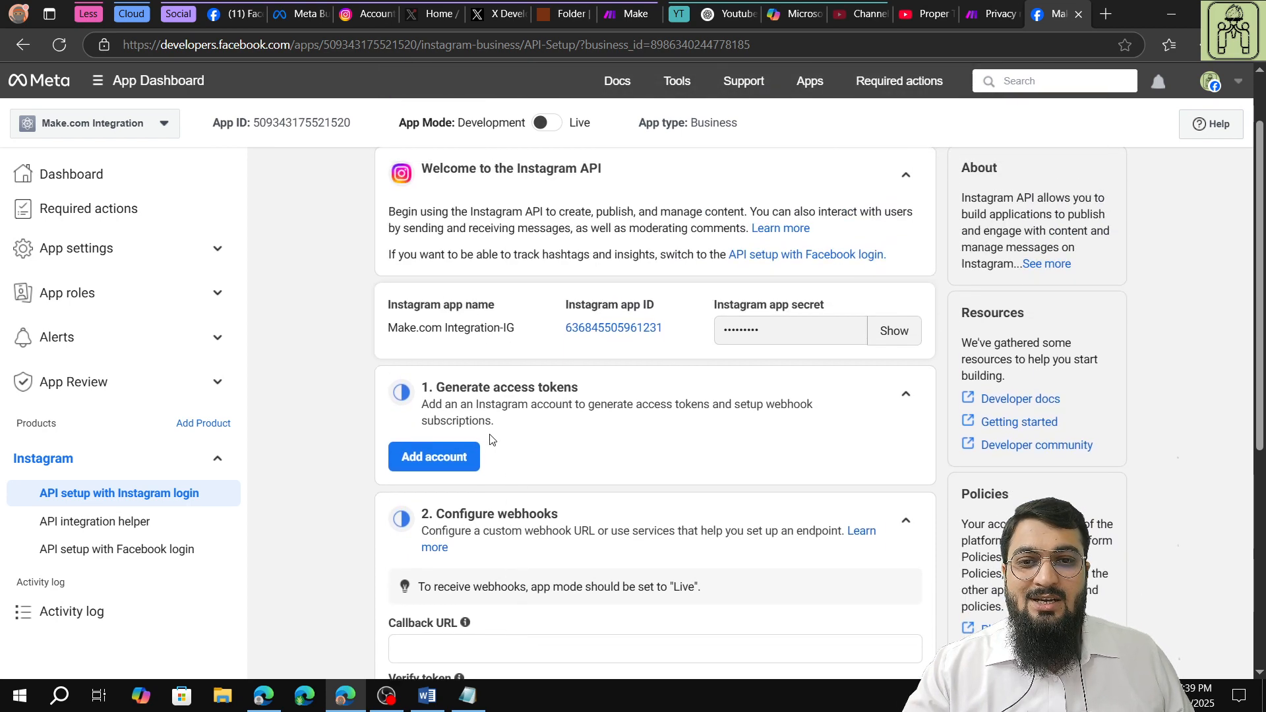
Add the Proper Tech Tutorial Instagram account for access tokens, logging in and allowing Make.com Integration-IG the requested access.
left_click(444, 455)
left_click(828, 405)
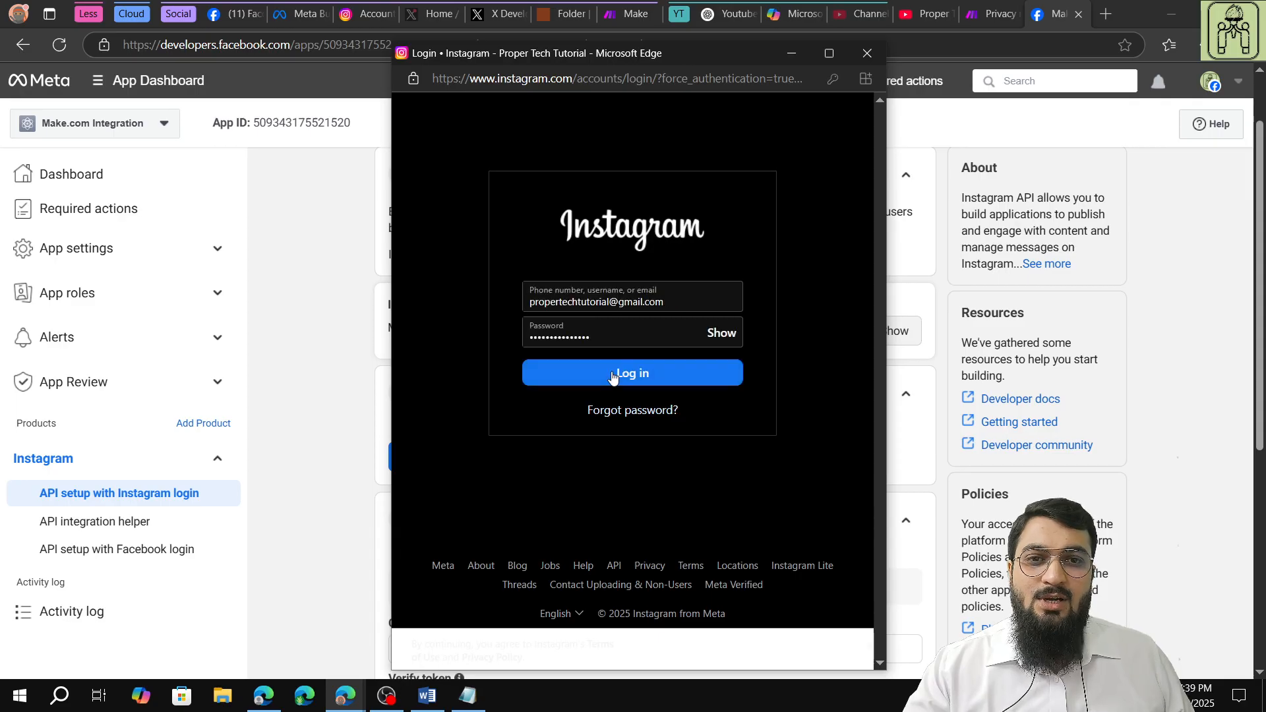
left_click(612, 377)
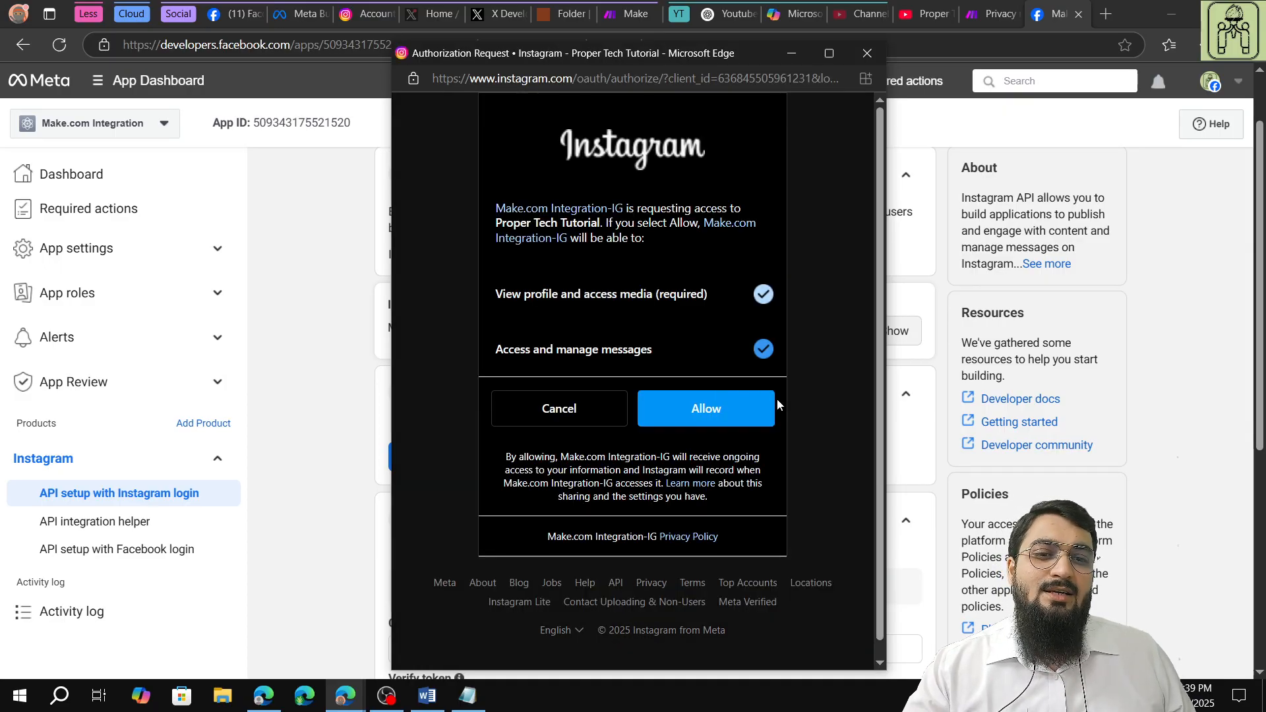
scroll(646, 328, "down", 1)
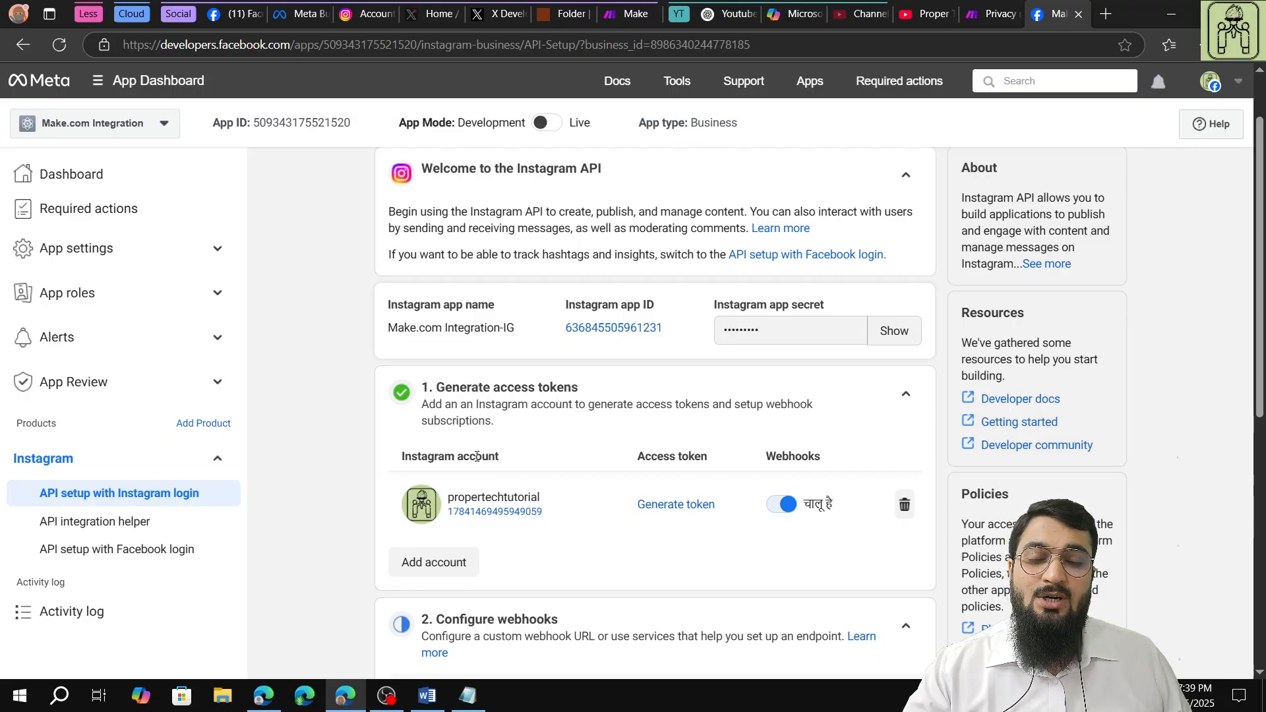
Generate an access token for the added Instagram account, acknowledge the security notice and copy the token.
scroll(476, 456, "down", 1)
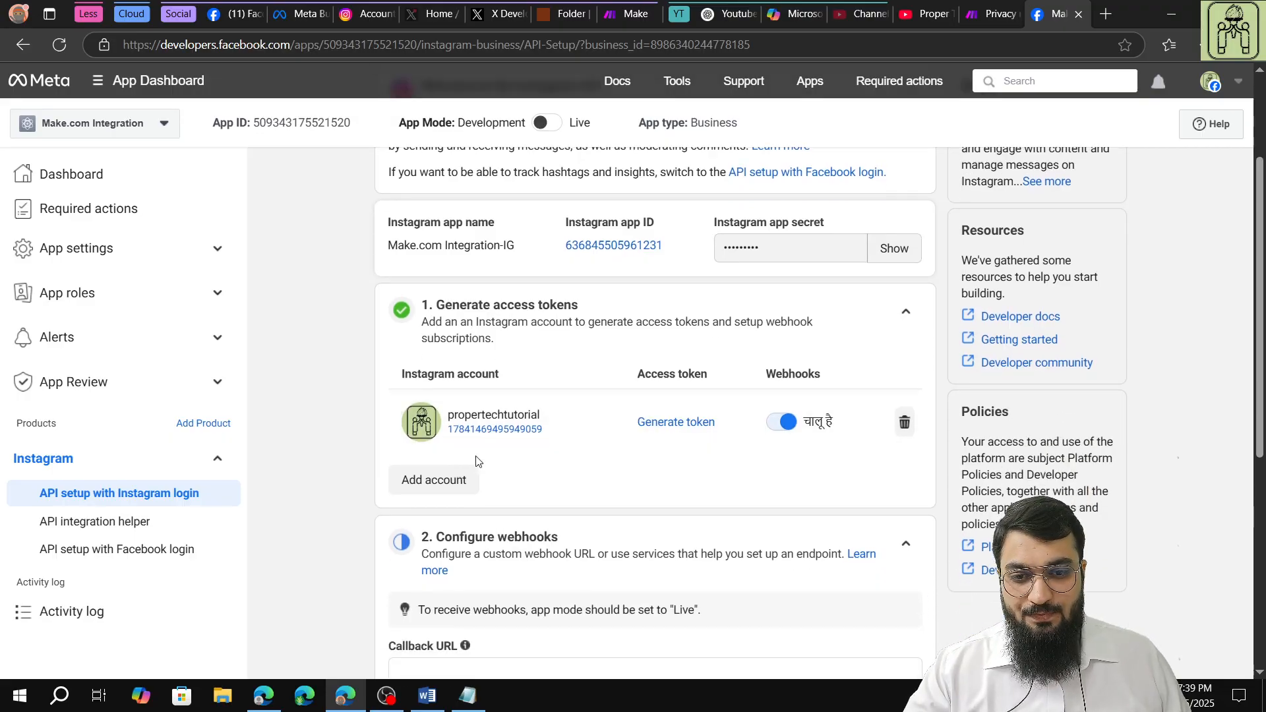
left_click(662, 425)
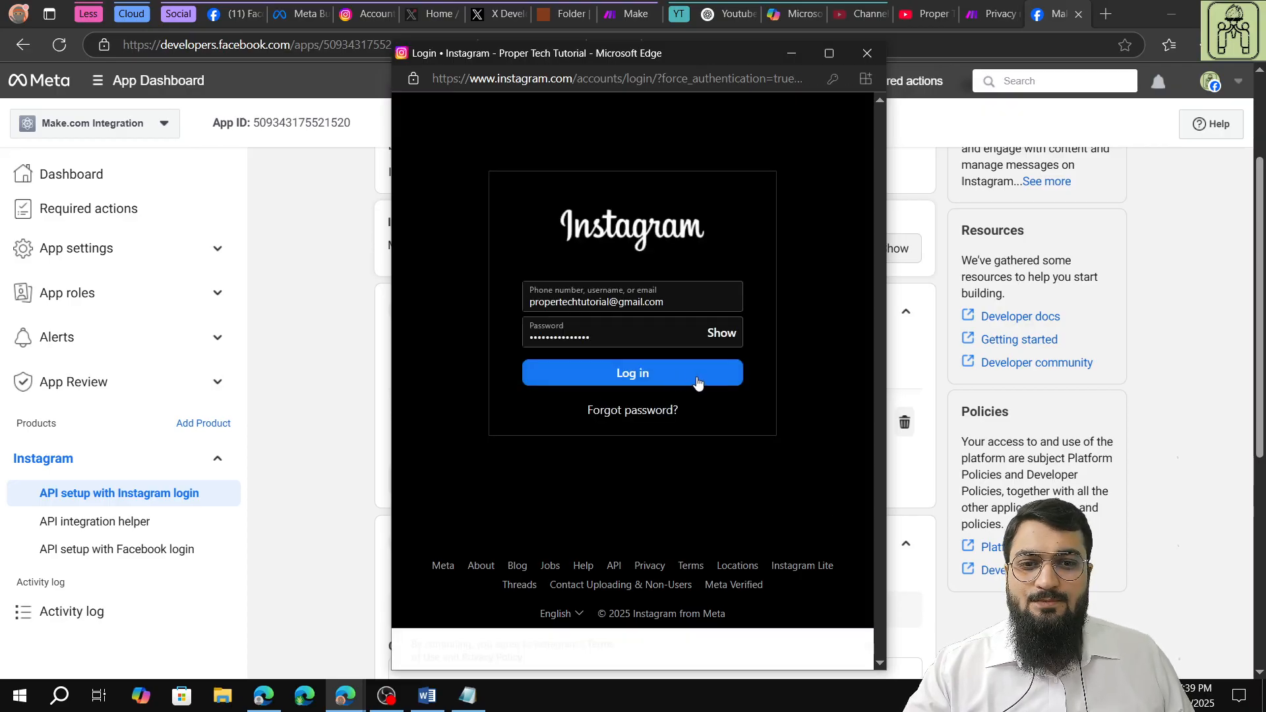
left_click(637, 373)
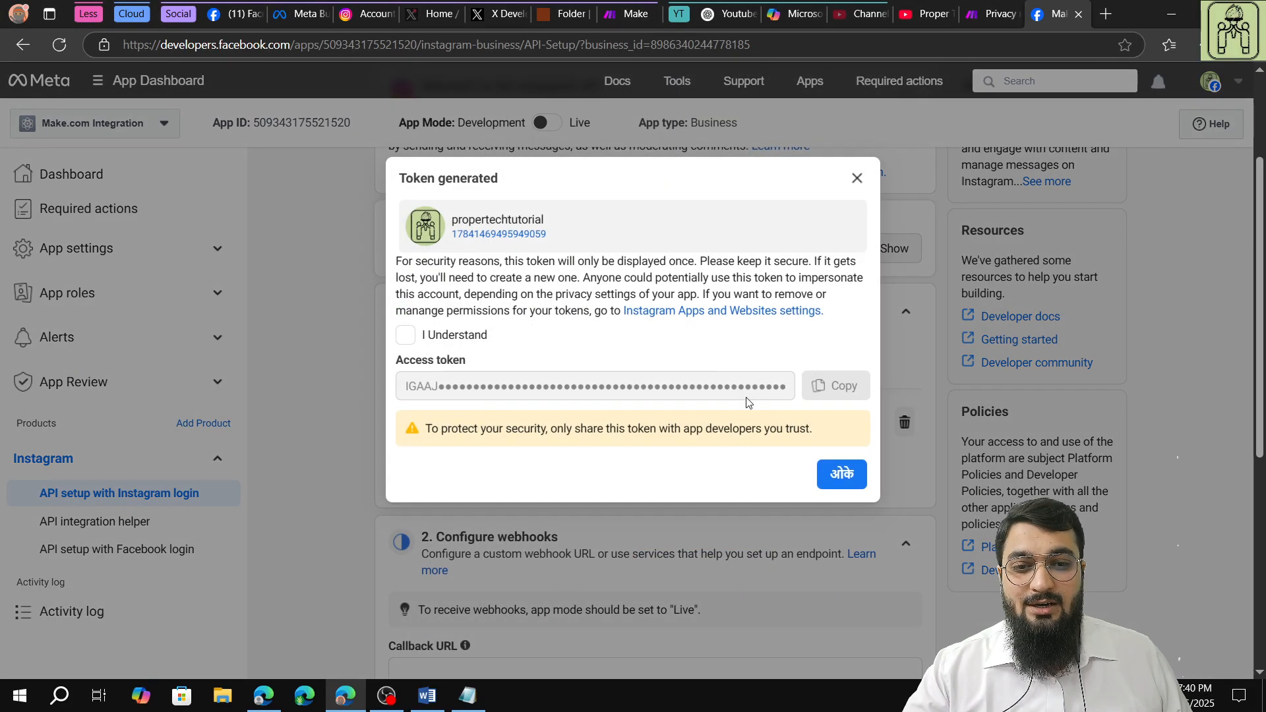
left_click(407, 336)
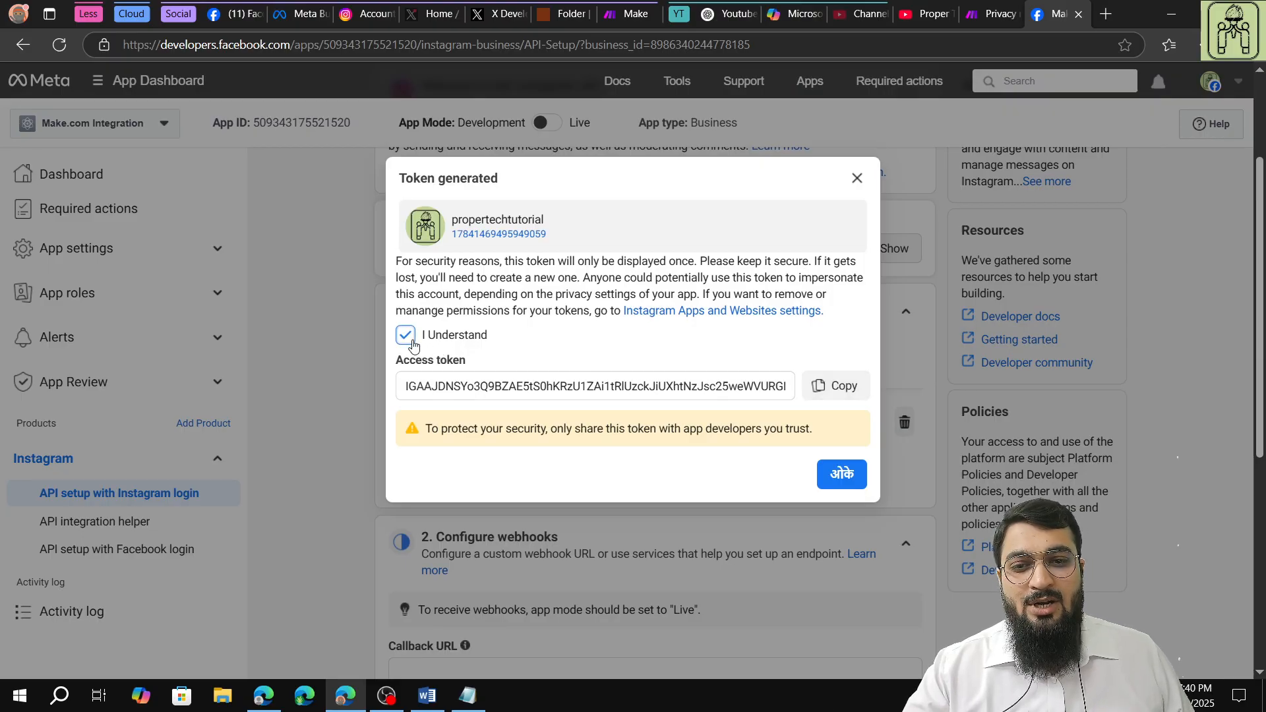
left_click(824, 392)
left_click(841, 473)
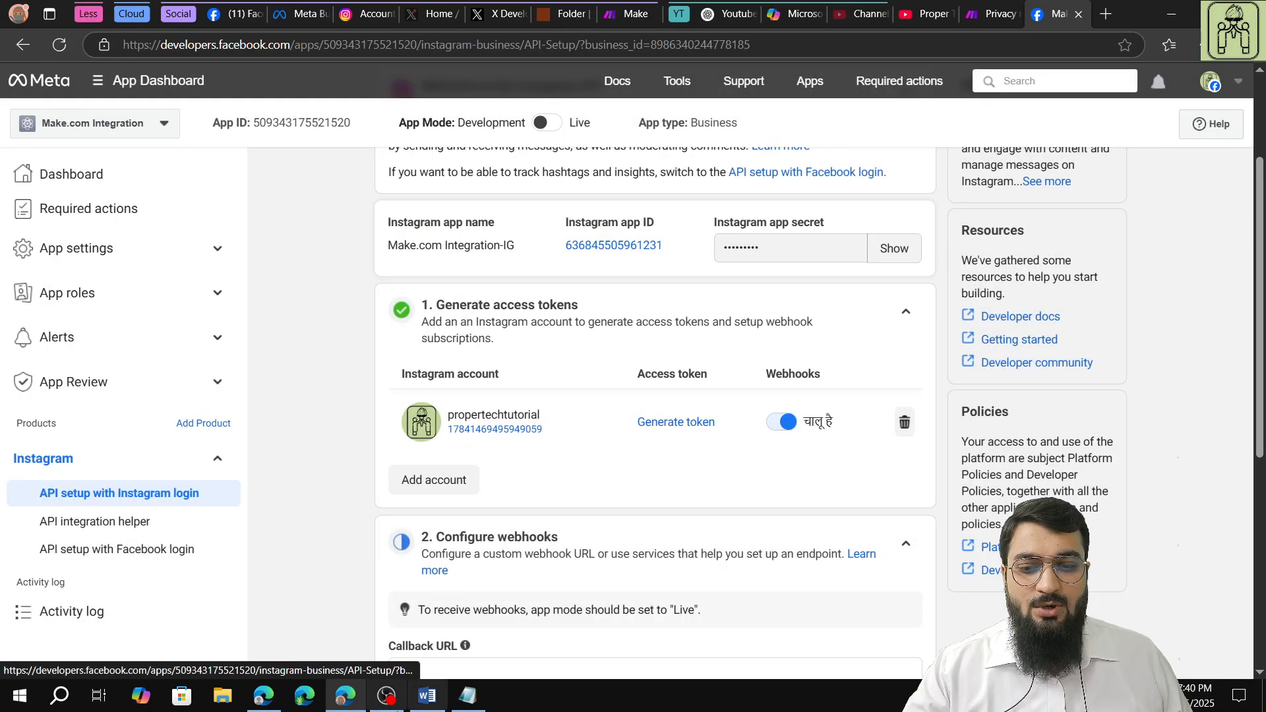
Replace the old Instagram token in the Notepad notes with the copied access token and return to the Meta app dashboard in Edge.
left_click(467, 695)
left_click_drag(617, 525, 1172, 497)
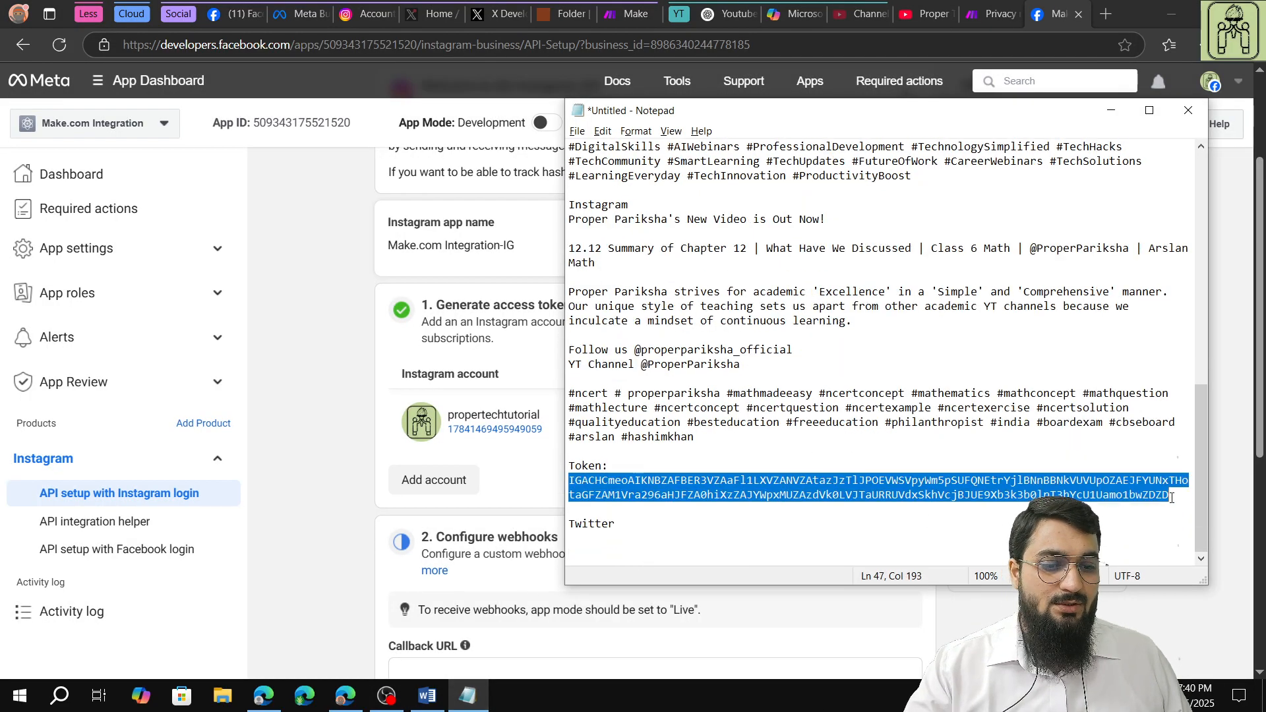
key("BackSpace")
right_click(698, 501)
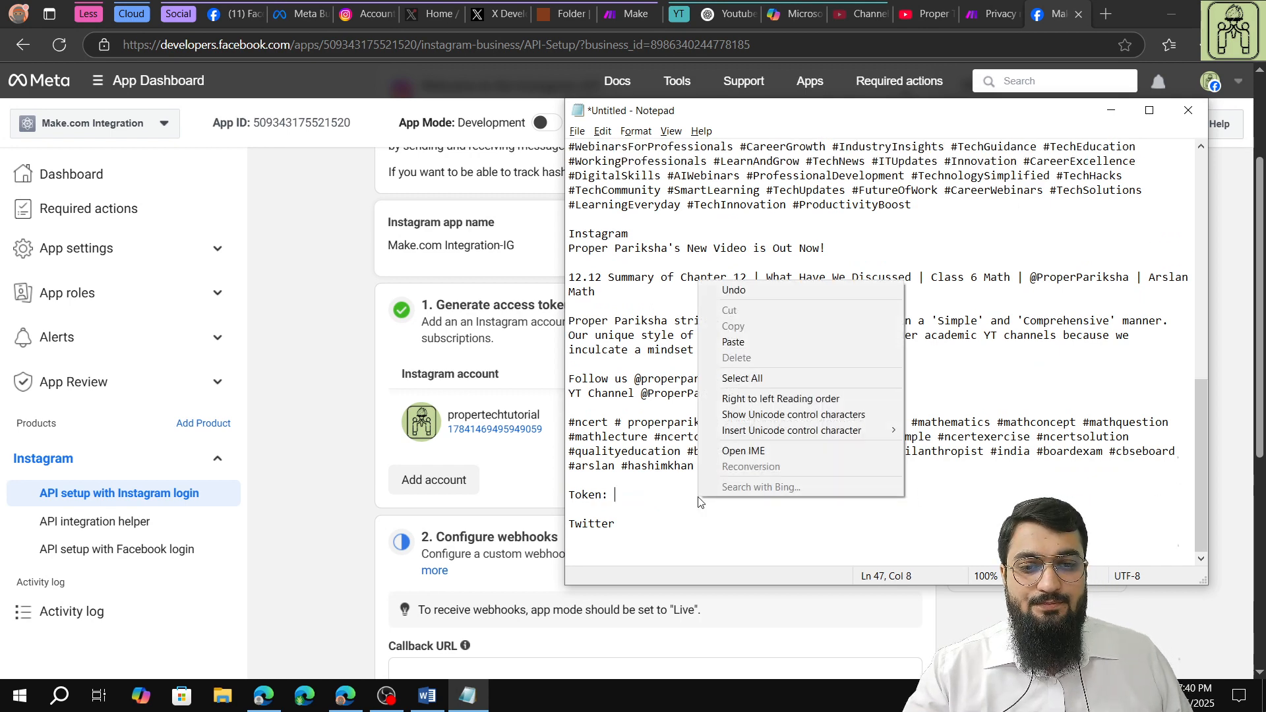
left_click(733, 341)
left_click(394, 697)
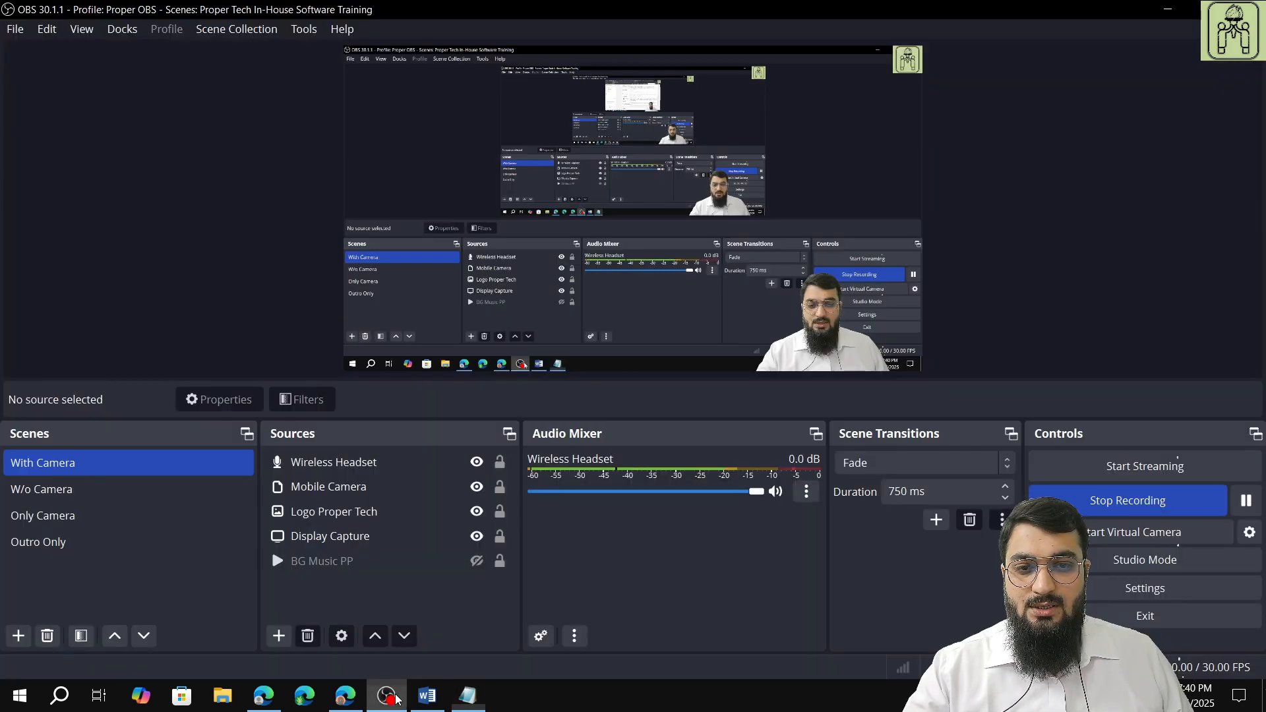
left_click(345, 695)
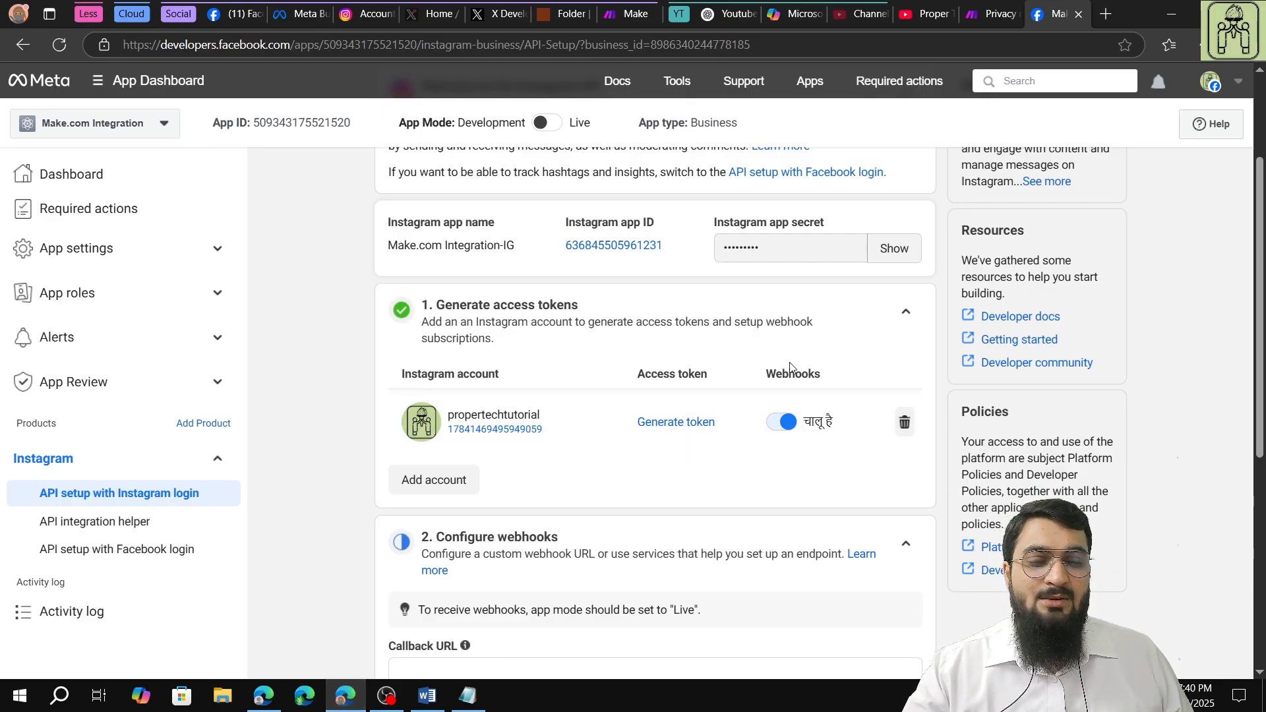
Check what the Instagram business login setup asks for and leave it without entering a redirect URL.
scroll(638, 437, "down", 6)
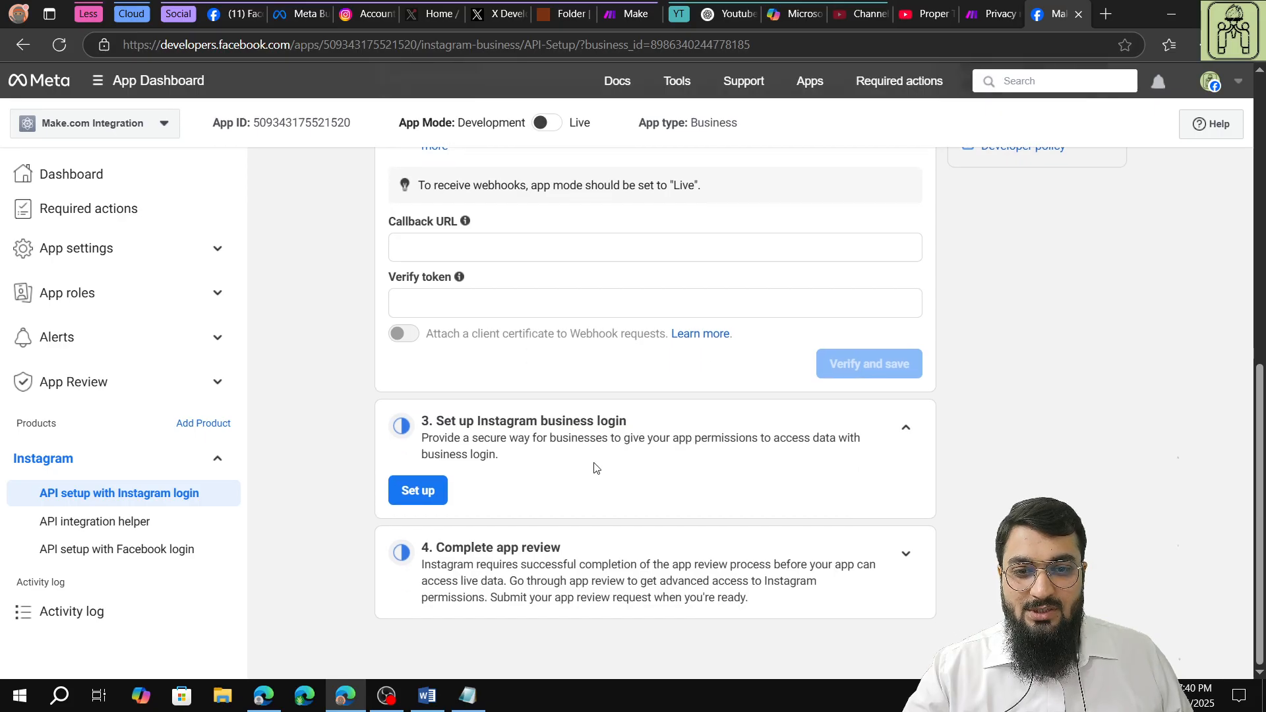
left_click(420, 491)
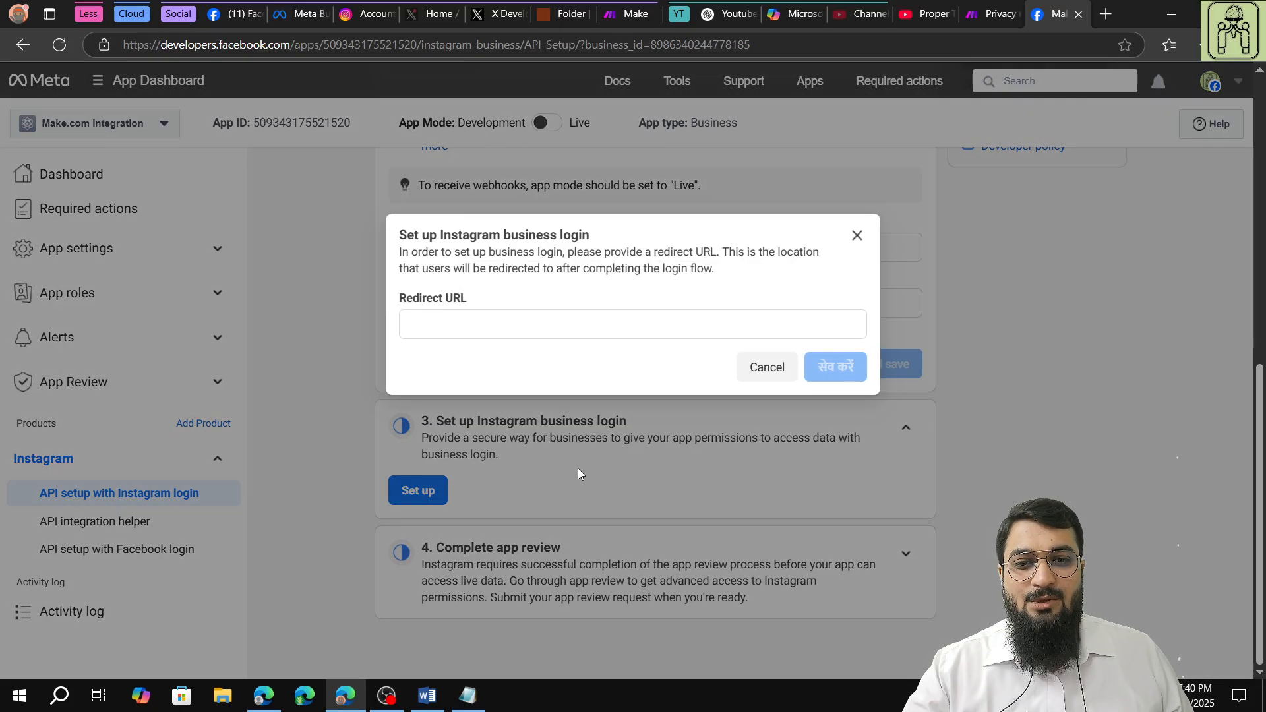
left_click(857, 235)
Try to switch the app mode from Development to Live and open the linked Basic Settings.
scroll(506, 425, "up", 6)
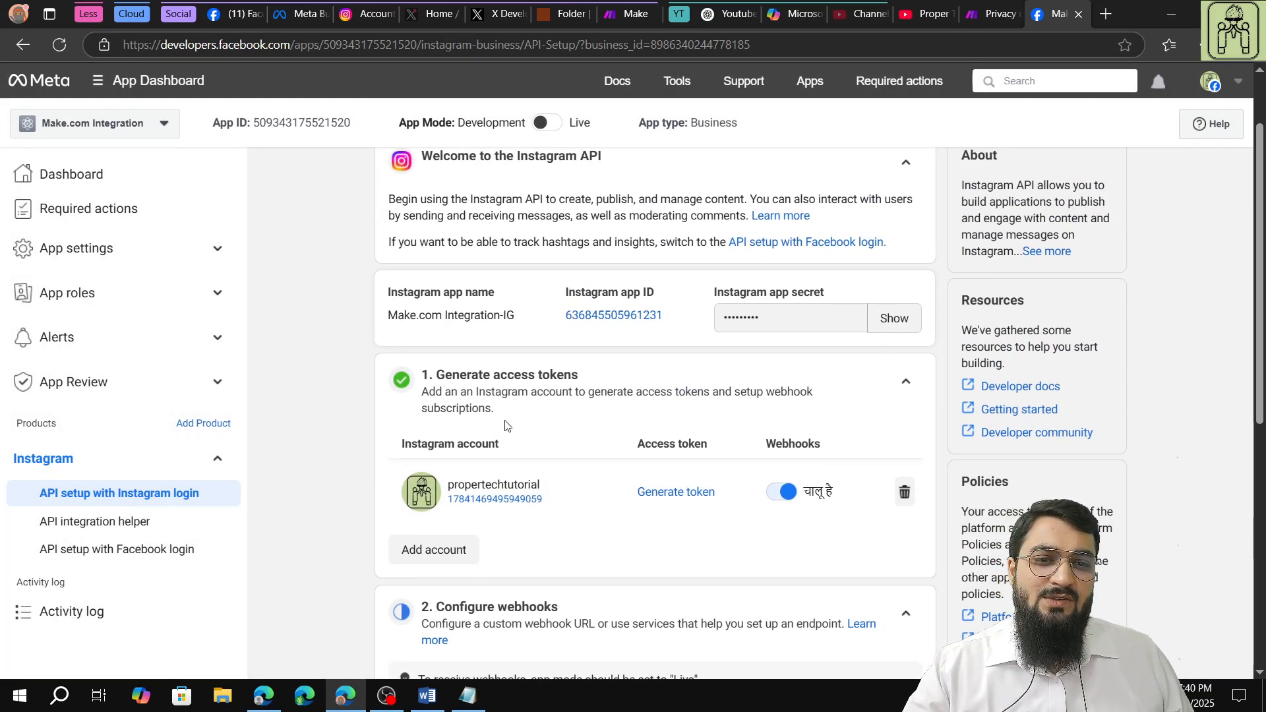
scroll(506, 425, "up", 1)
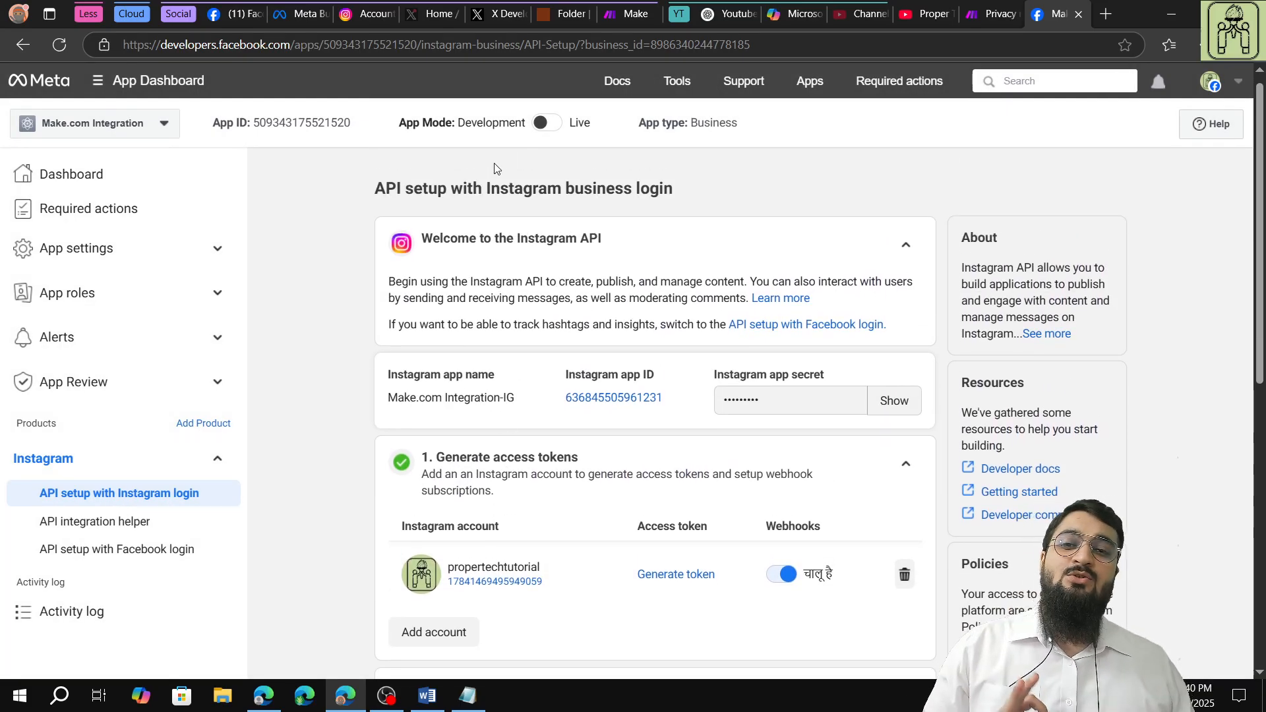
mouse_move(544, 129)
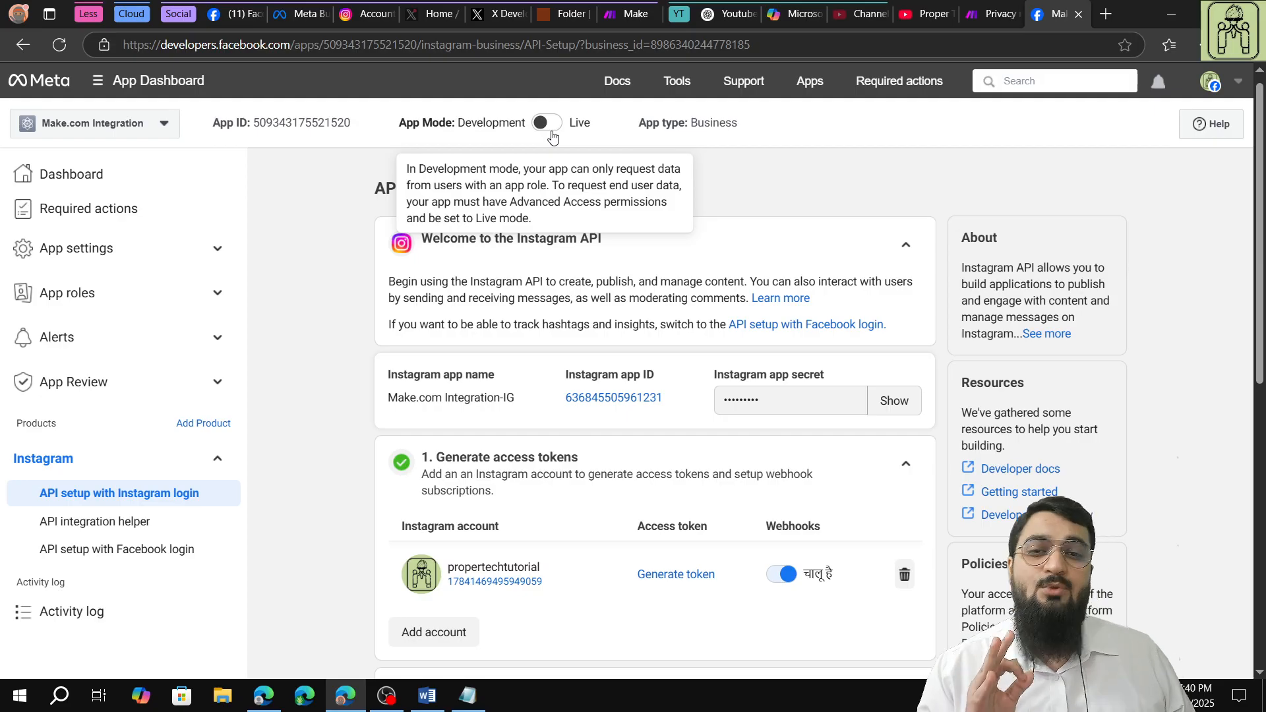
left_click(549, 126)
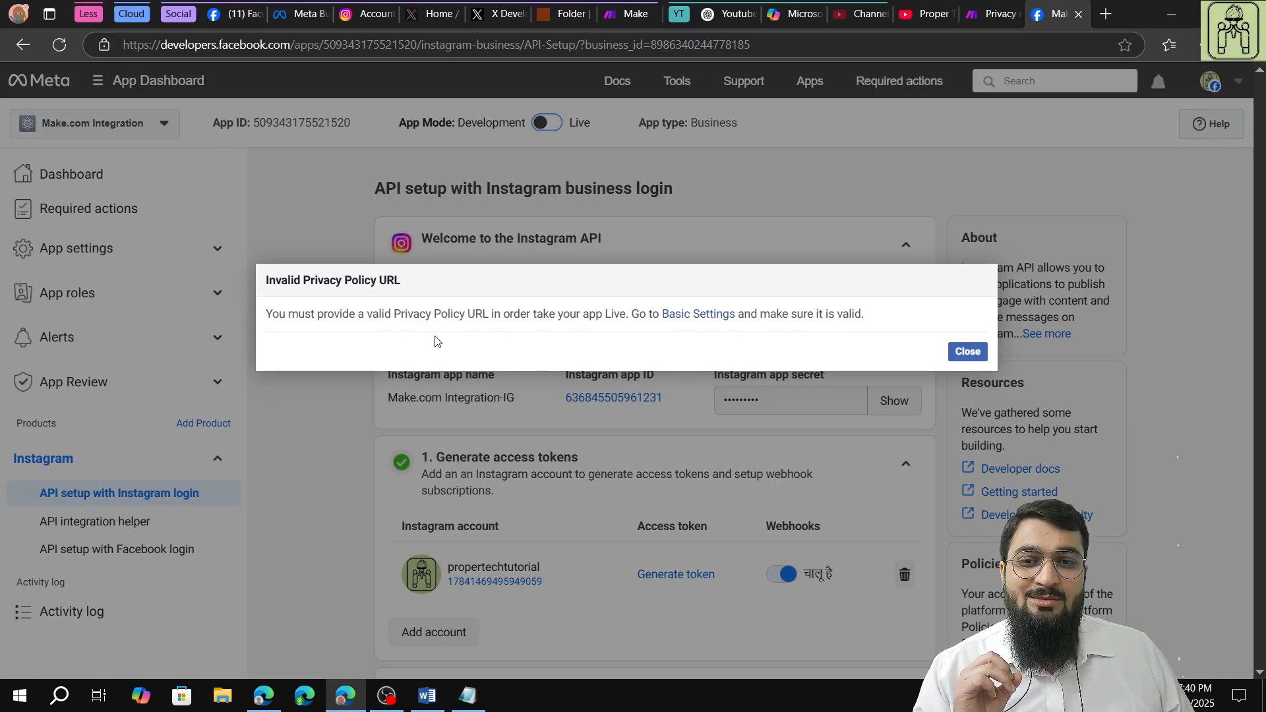
left_click_drag(394, 315, 490, 316)
left_click(714, 315)
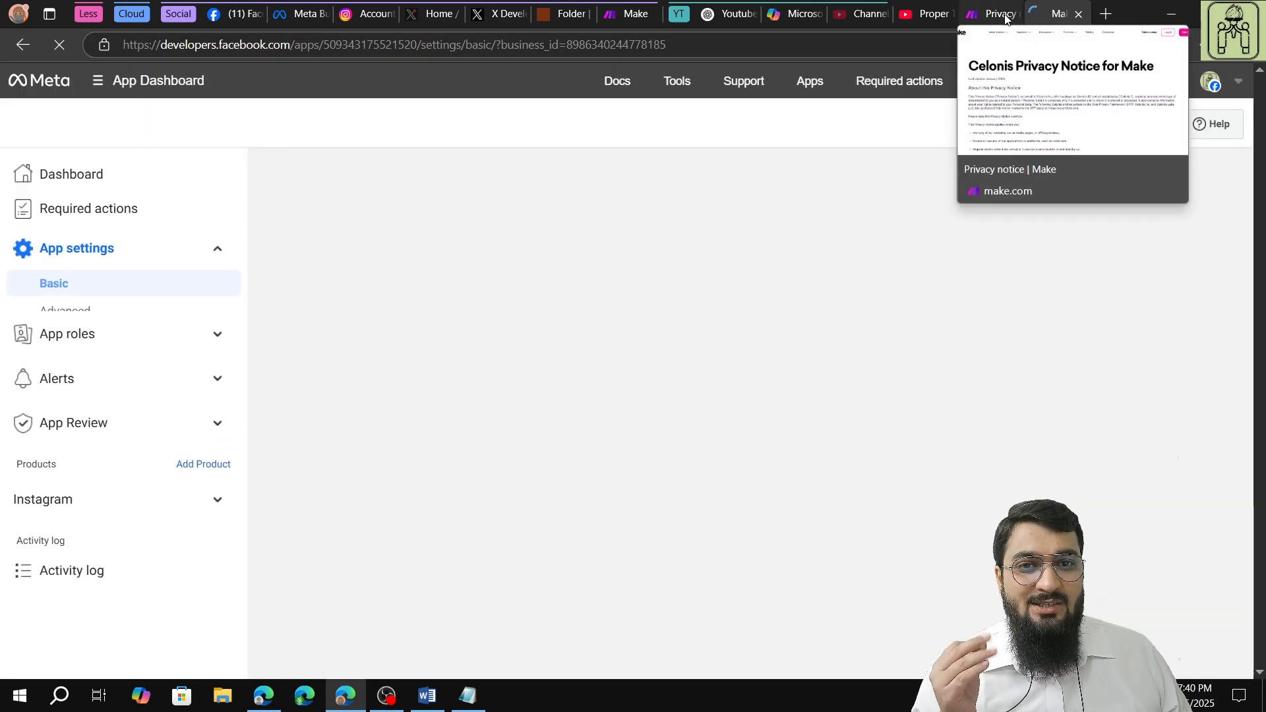
Search Google for "make.com privacy policy" and open Make's Privacy notice page.
left_click(1005, 18)
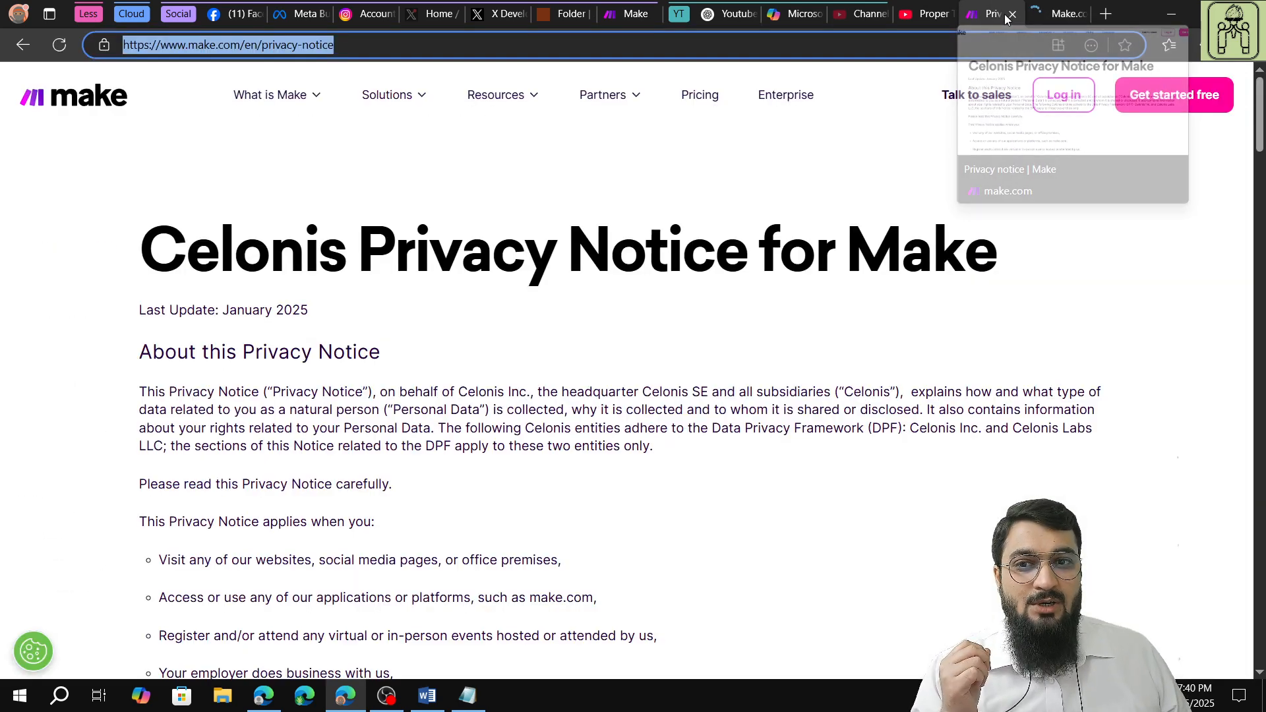
left_click(769, 55)
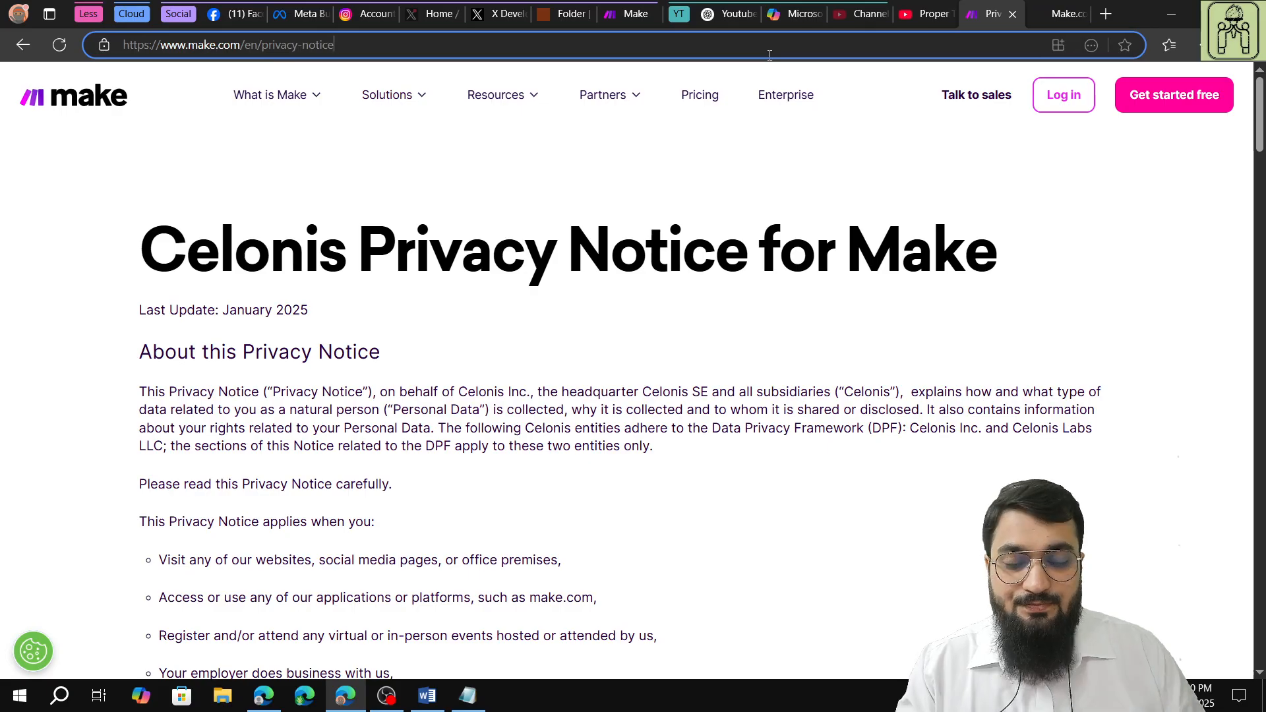
key("BackSpace")
key("BackSpace")
key("BackSpace")
key("BackSpace")
key("BackSpace")
key("BackSpace")
key("BackSpace")
key("BackSpace")
key("BackSpace")
key("BackSpace")
key("BackSpace")
key("BackSpace")
key("BackSpace")
key("BackSpace")
key("BackSpace")
key("BackSpace")
key("BackSpace")
key("BackSpace")
key("BackSpace")
key("BackSpace")
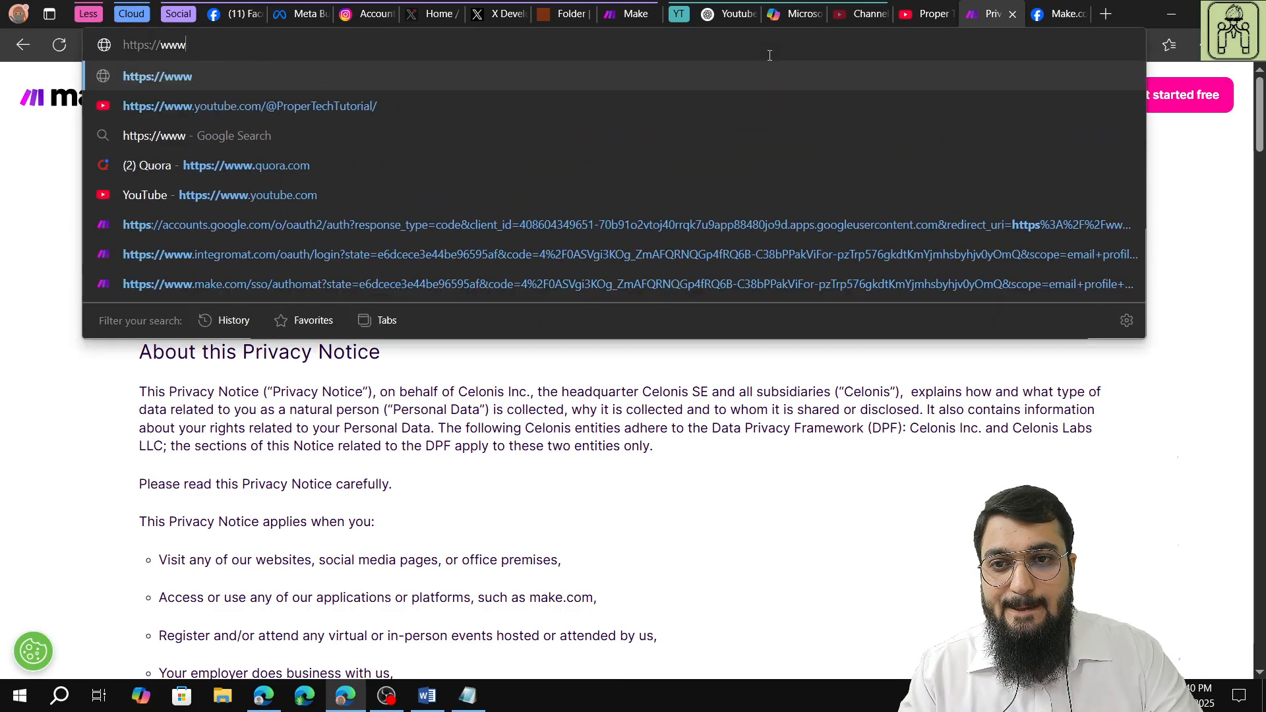
key("BackSpace")
key("BackSpace")
key("BackSpace")
key("BackSpace")
key("BackSpace")
key("BackSpace")
key("BackSpace")
key("BackSpace")
key("BackSpace")
key("BackSpace")
key("BackSpace")
key("BackSpace")
type("make.")
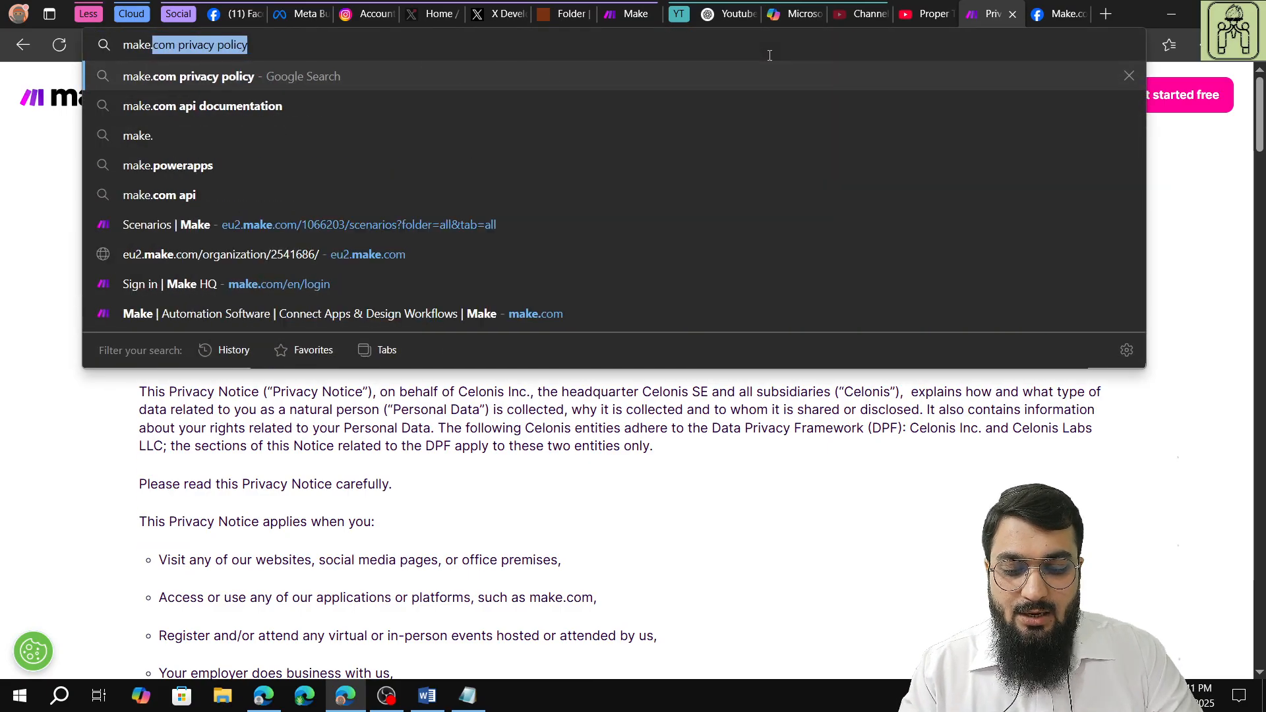
type("com pr")
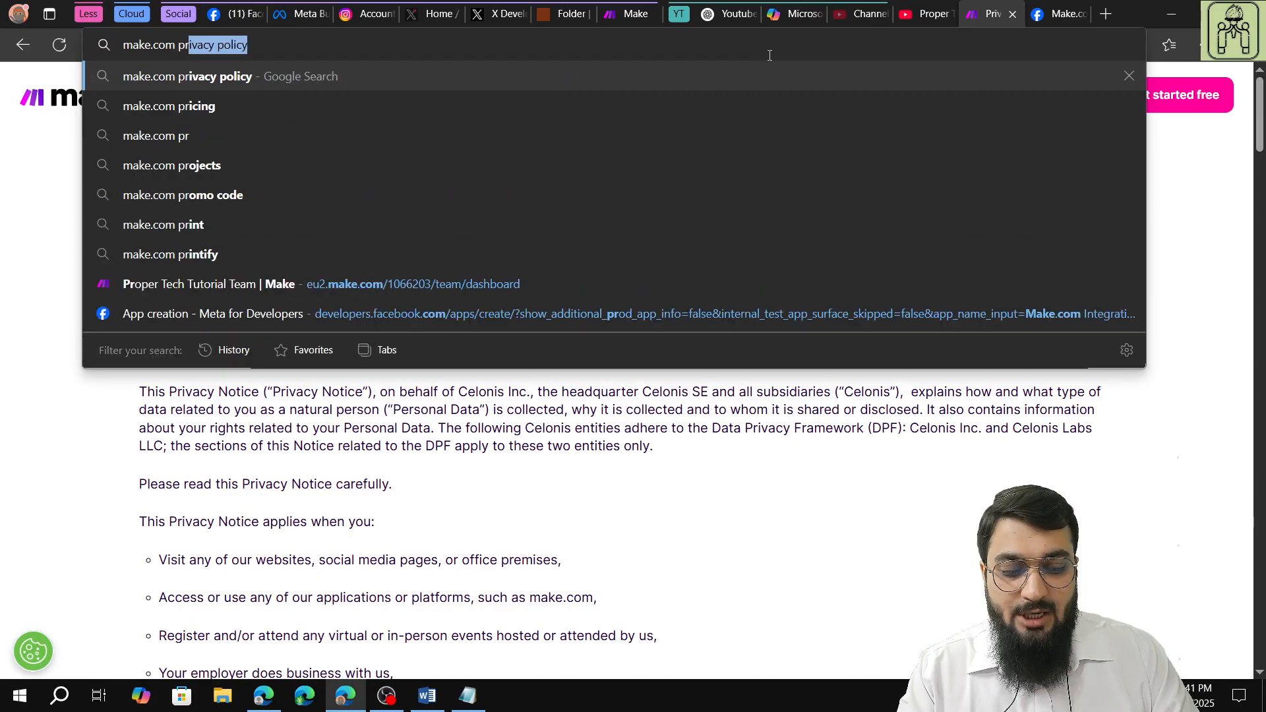
key("Return")
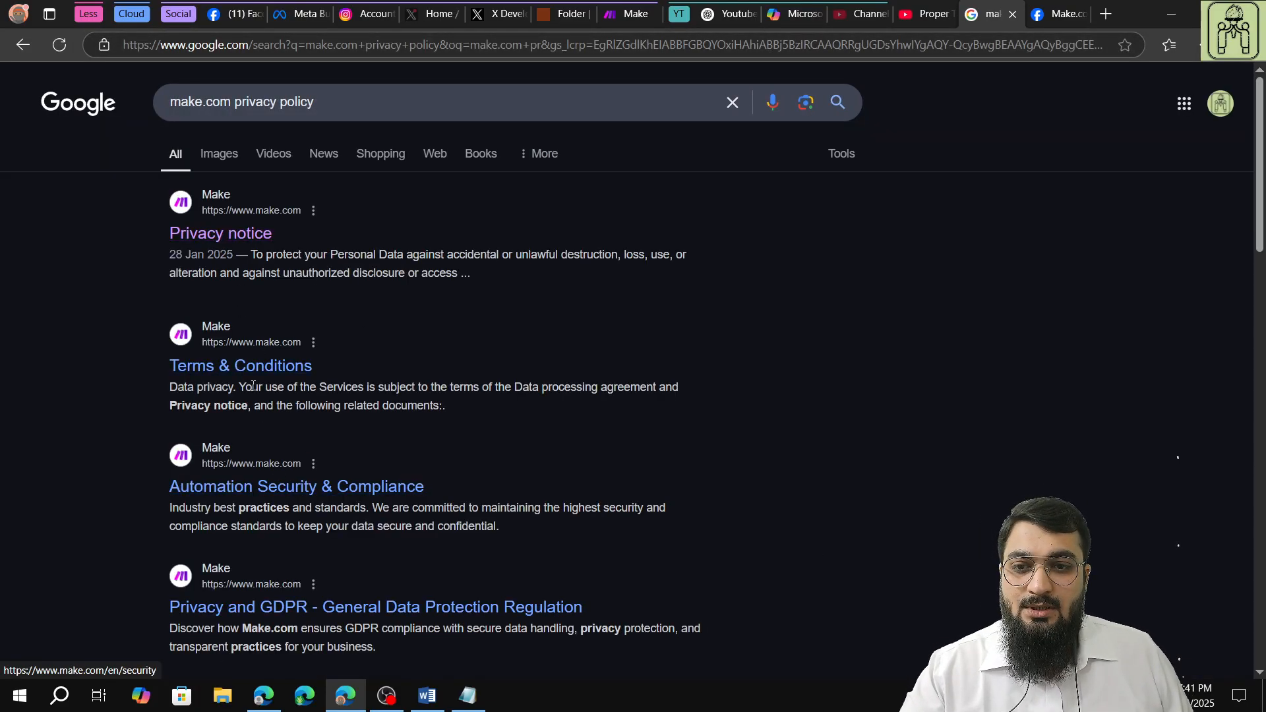
left_click(241, 237)
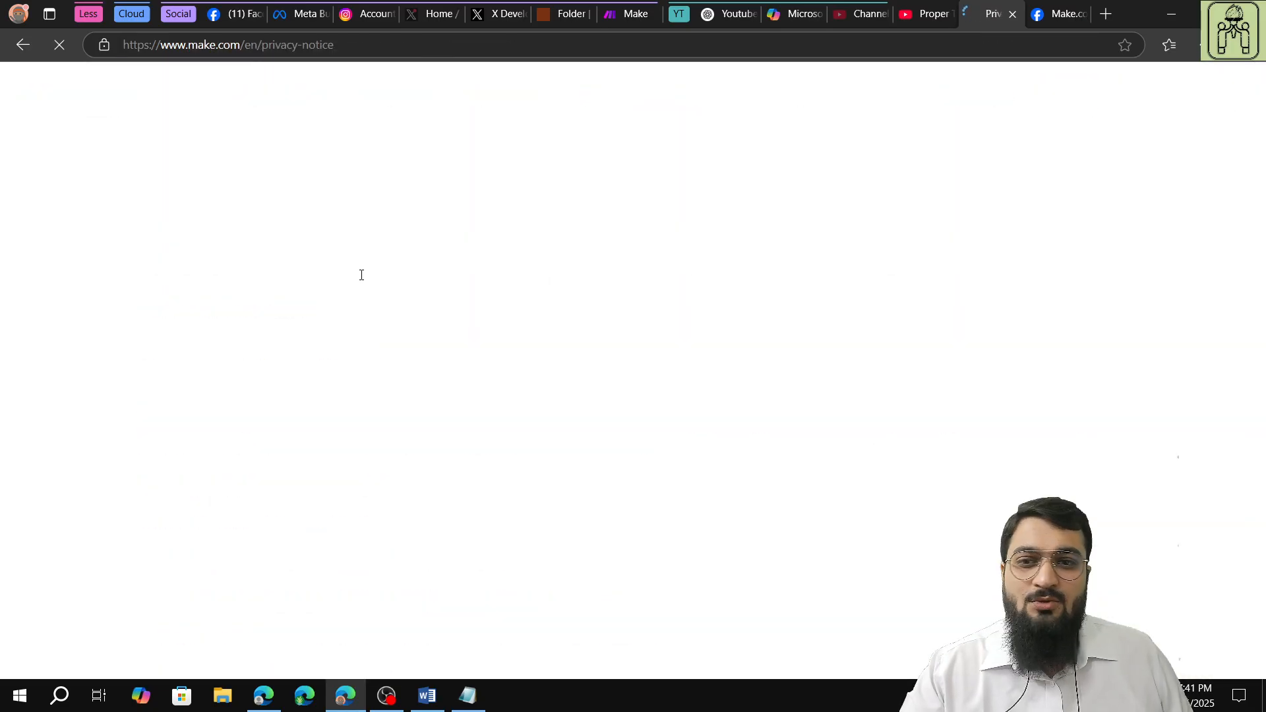
Copy the web address of Make's privacy notice page.
left_click(367, 49)
right_click(365, 49)
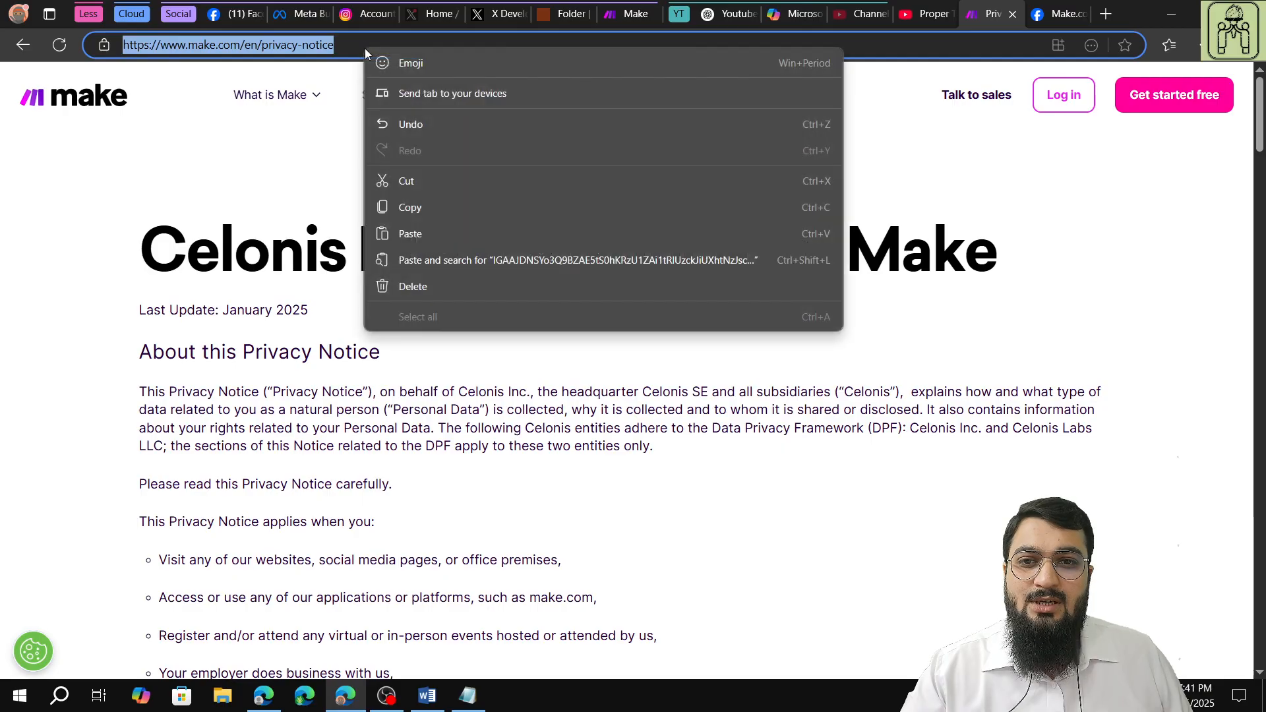
right_click(283, 52)
left_click(361, 211)
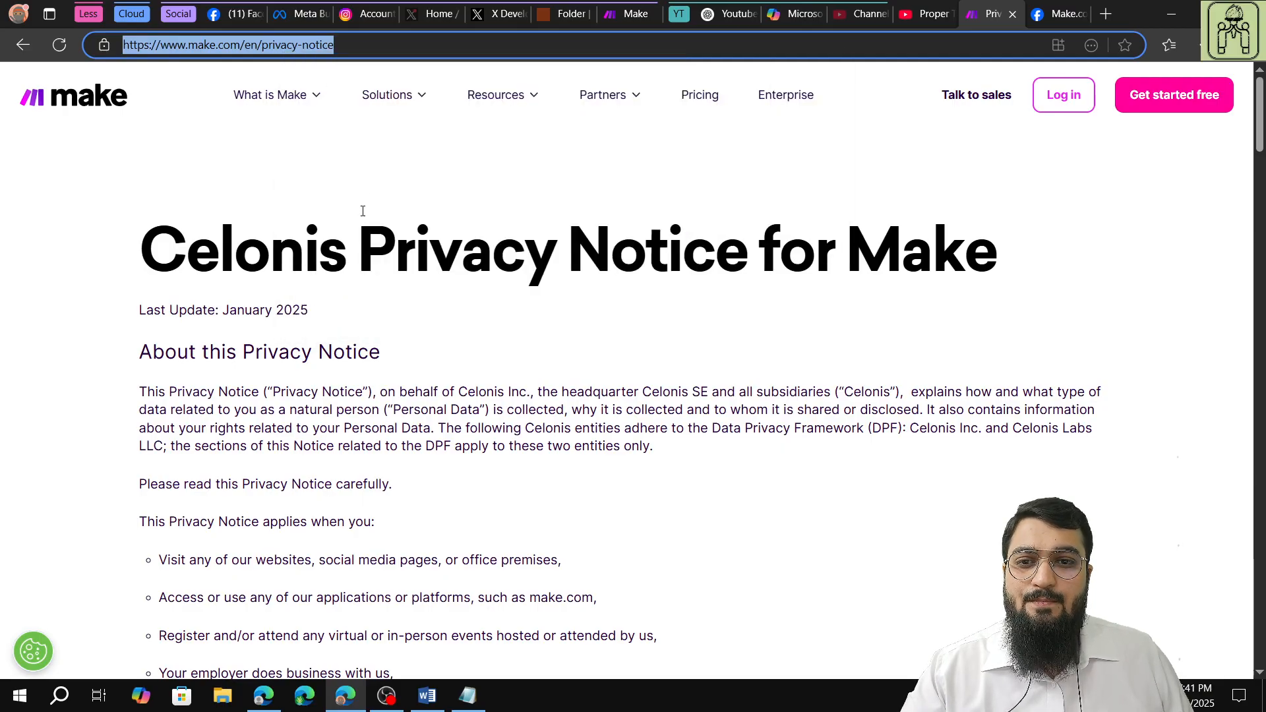
left_click(1045, 16)
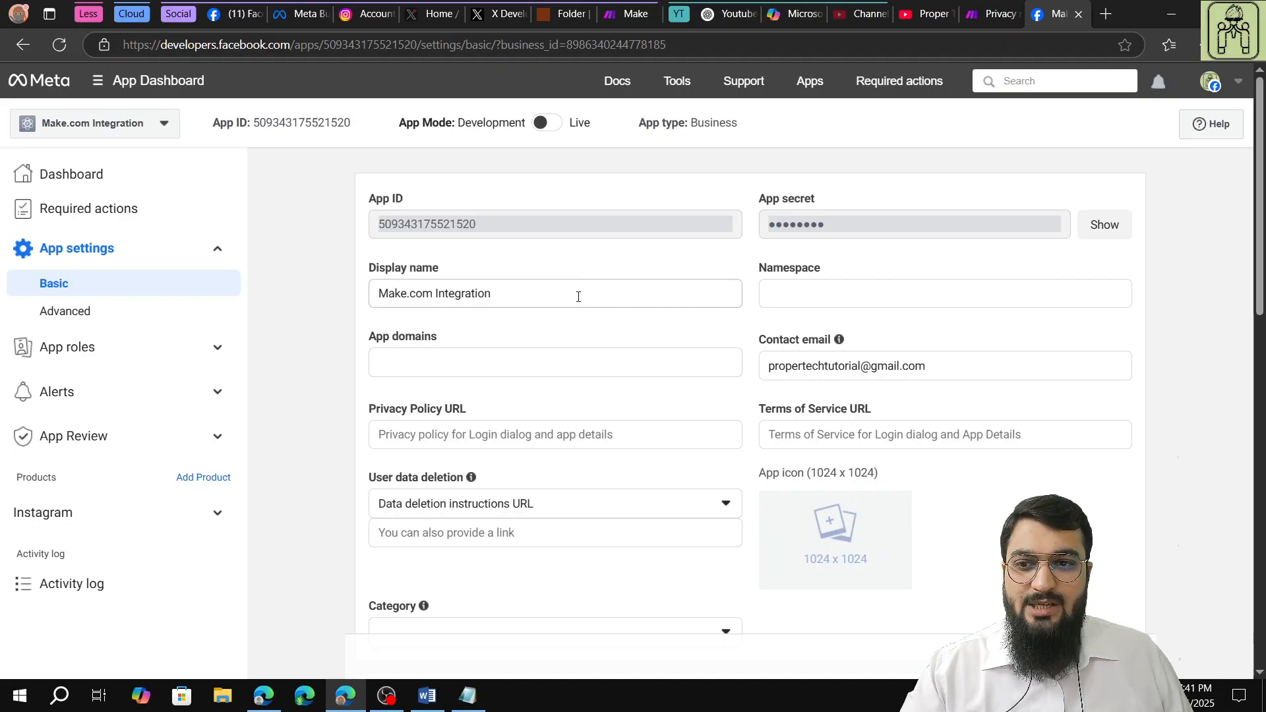
scroll(528, 344, "down", 1)
left_click(510, 349)
right_click(508, 349)
left_click(561, 476)
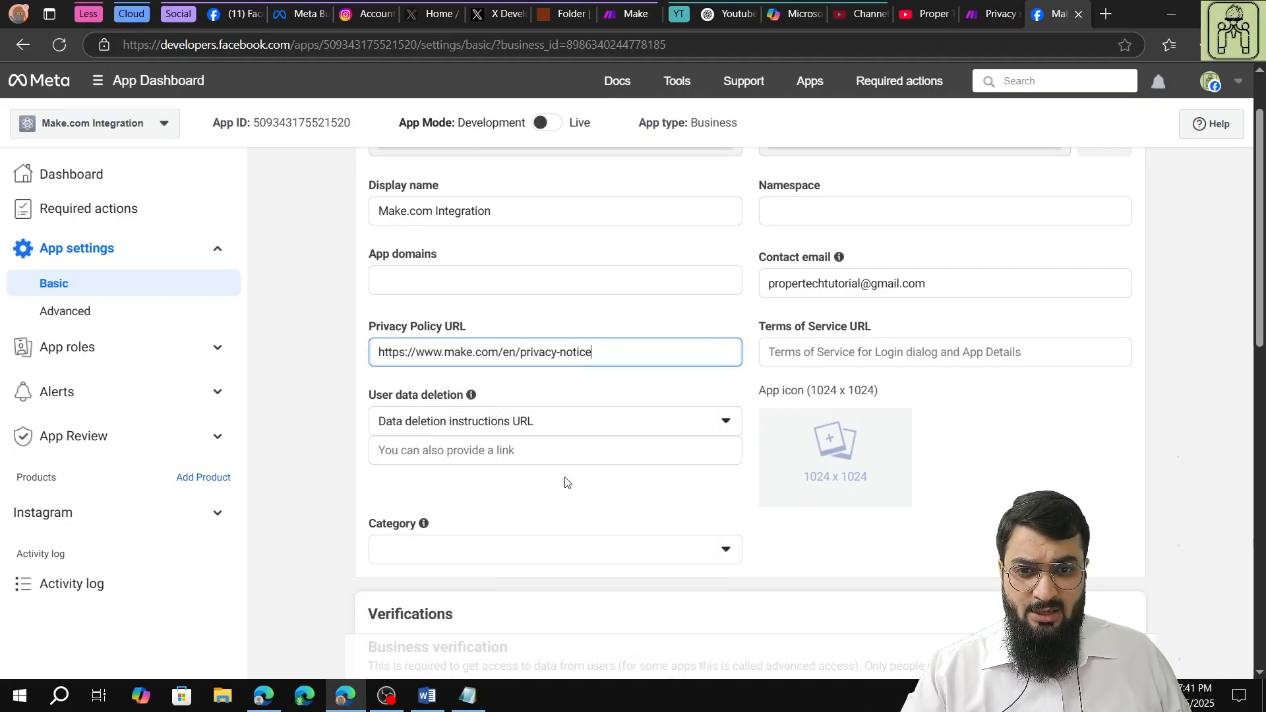
left_click(650, 328)
scroll(650, 327, "up", 1)
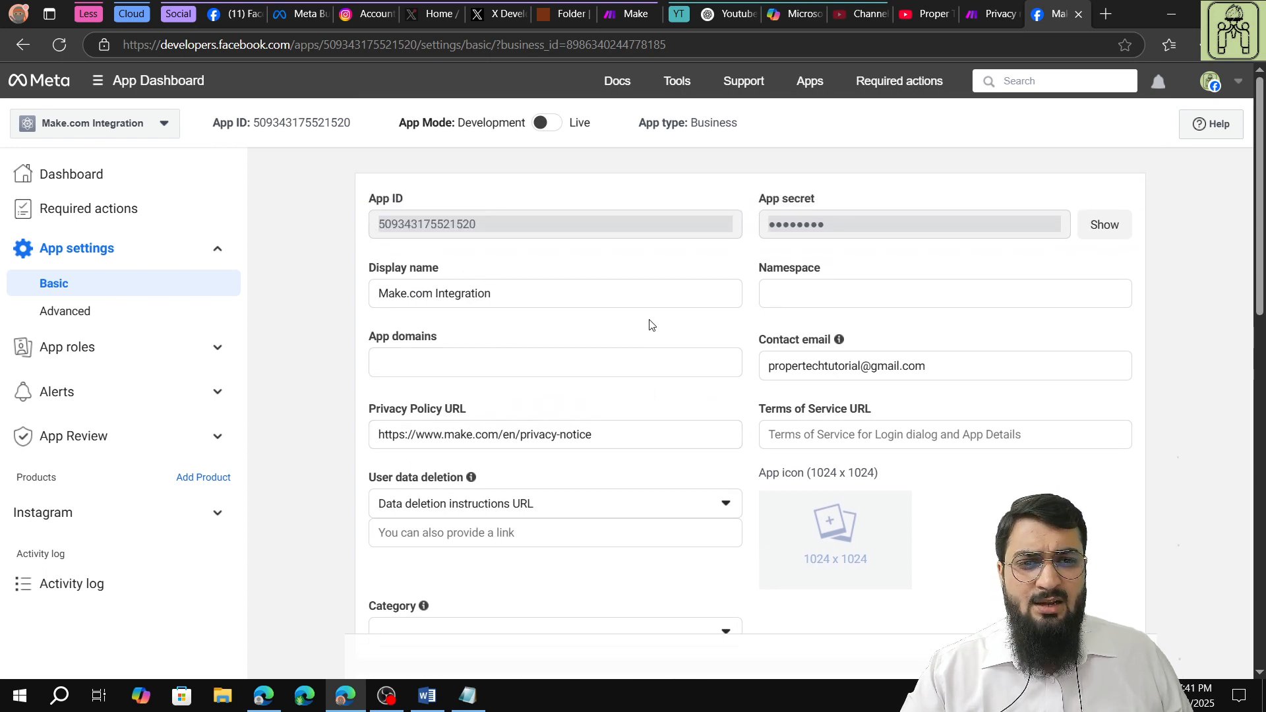
Set the app category to Utility & productivity and save the basic settings.
scroll(650, 325, "down", 1)
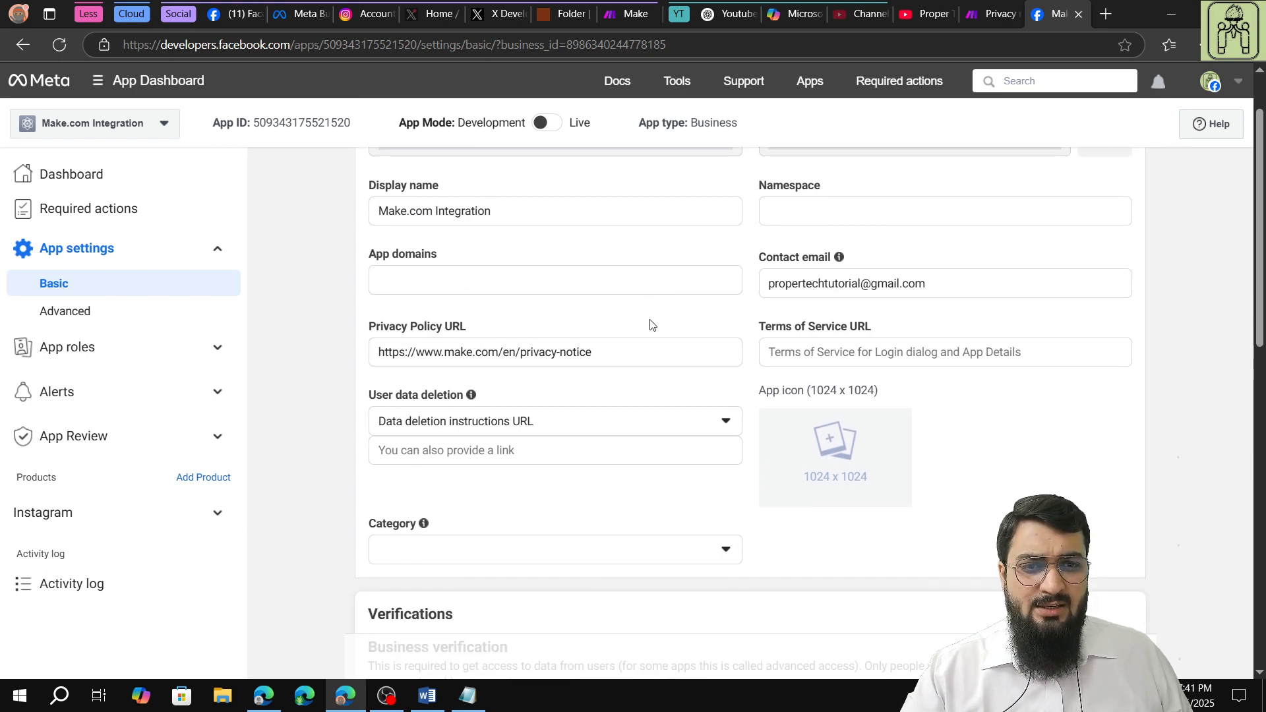
left_click(589, 551)
scroll(455, 495, "down", 3)
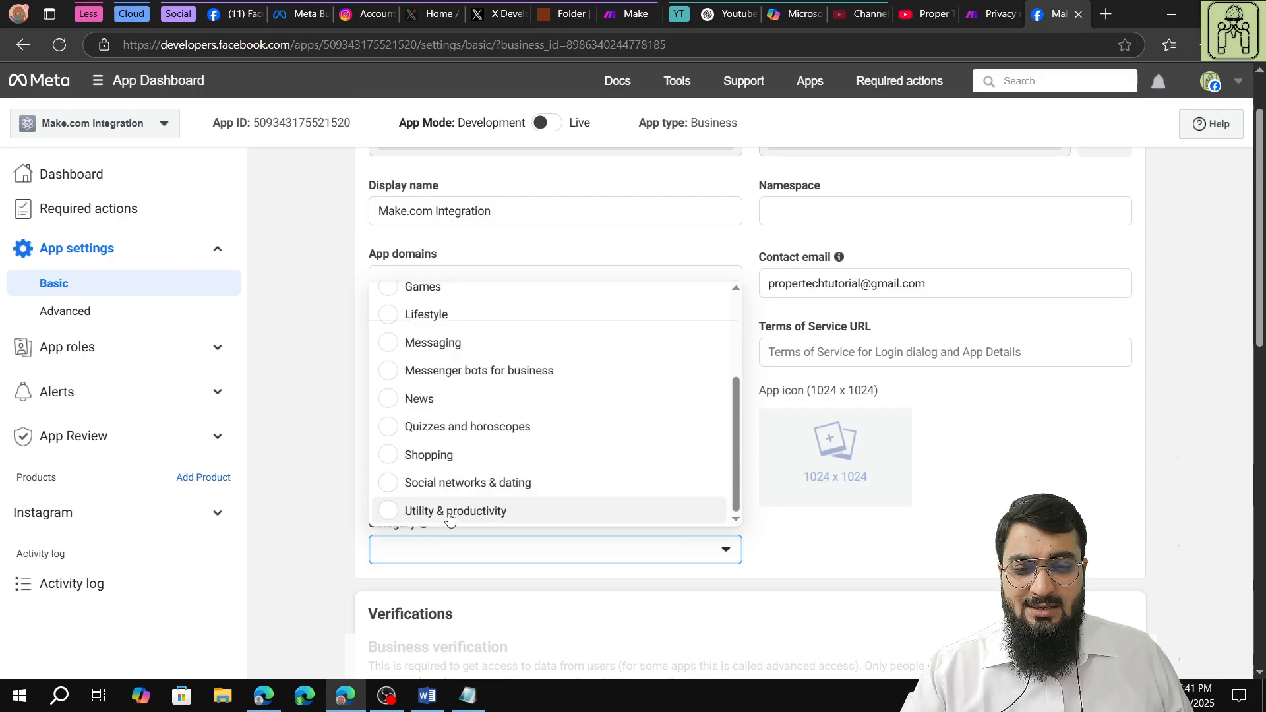
left_click(452, 515)
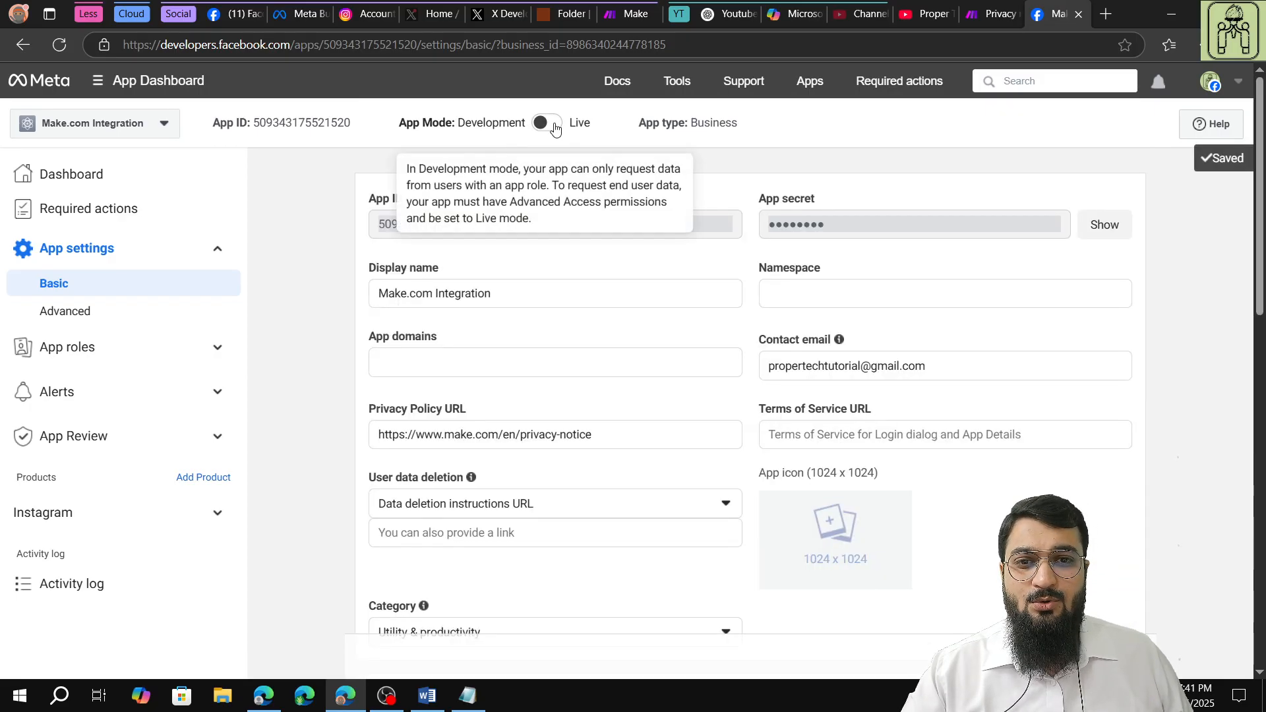
Open the app's API setup with Instagram login page and switch the app mode to Live.
left_click(156, 514)
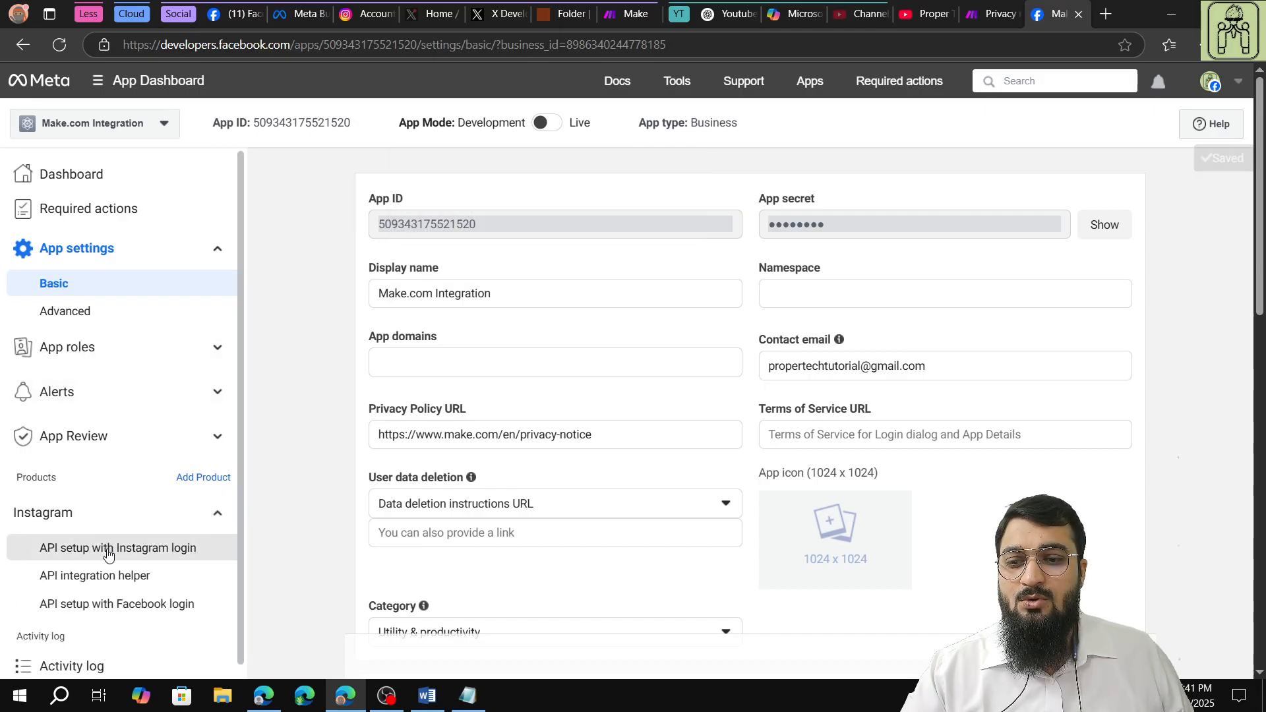
left_click(107, 548)
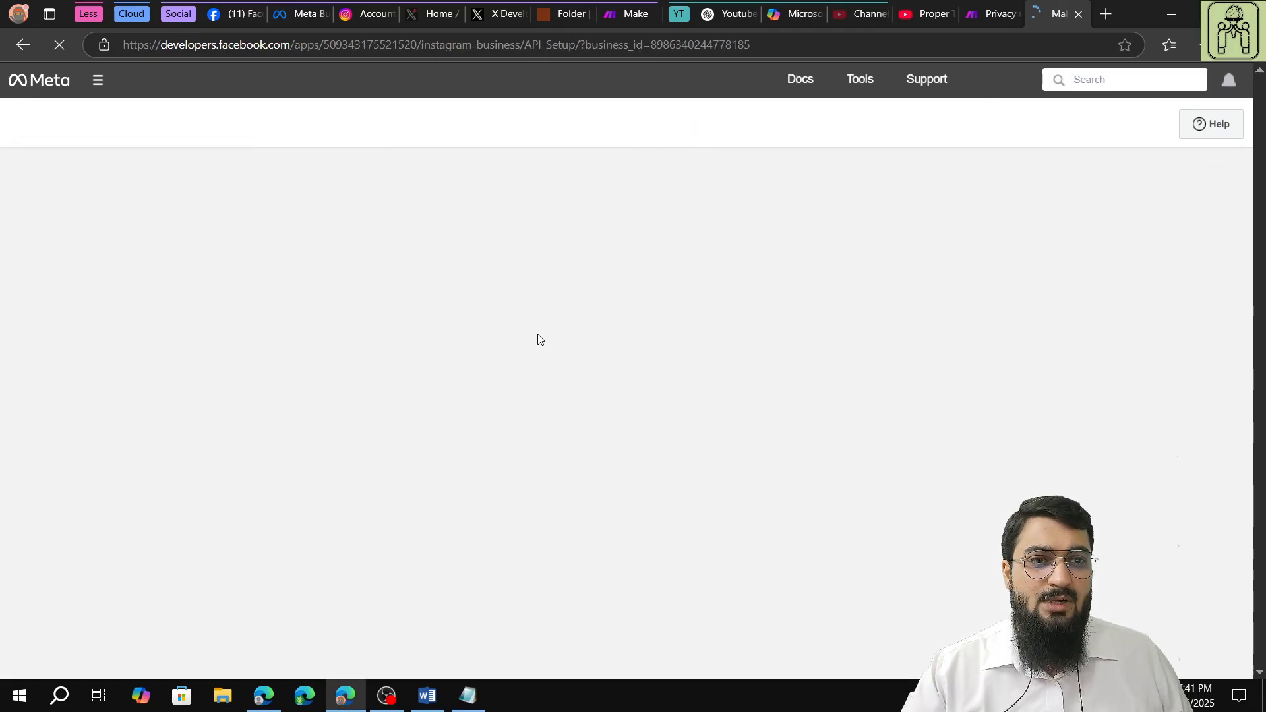
mouse_move(550, 130)
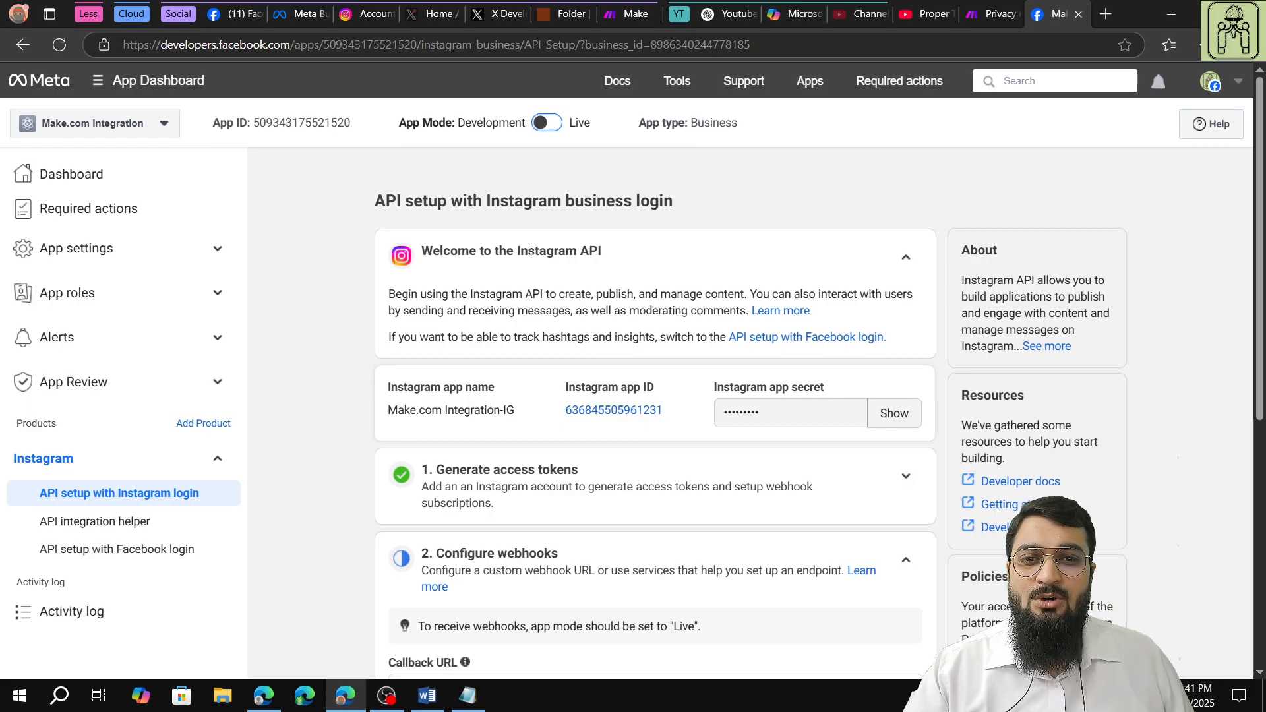
key("F5")
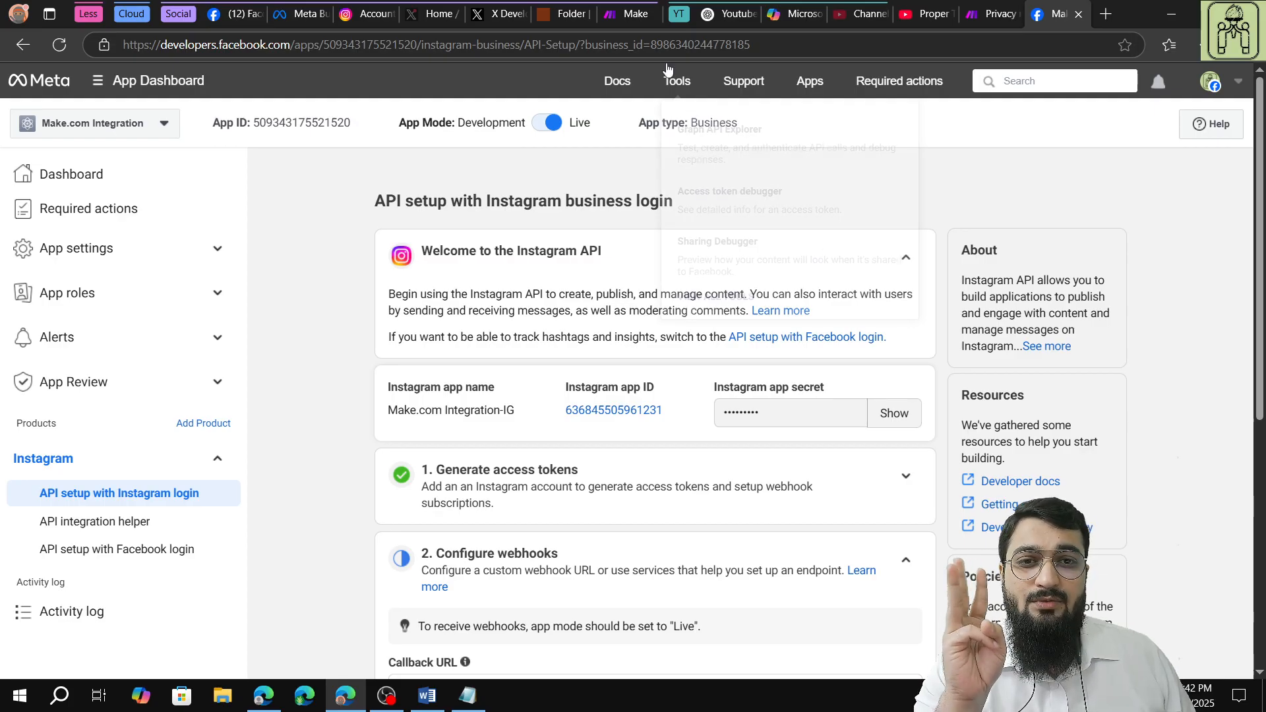
Switch to Make and look through the team's scenarios and connections.
left_click(629, 13)
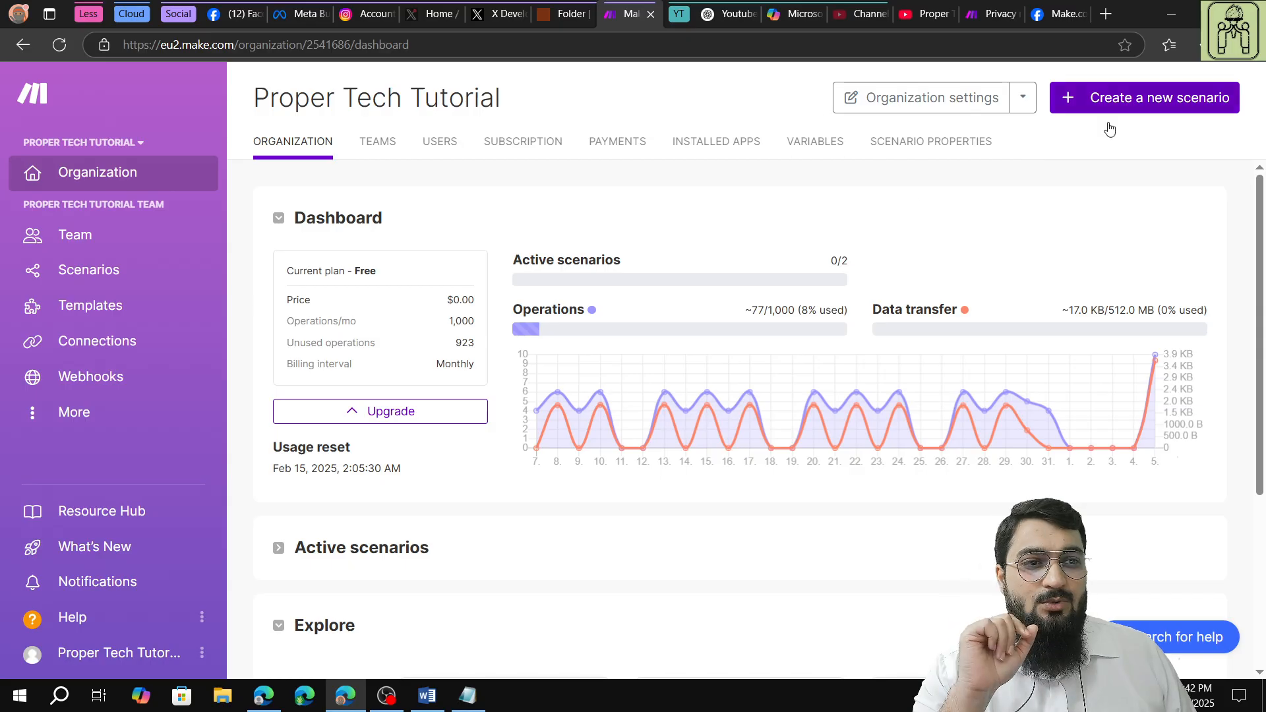
left_click(190, 645)
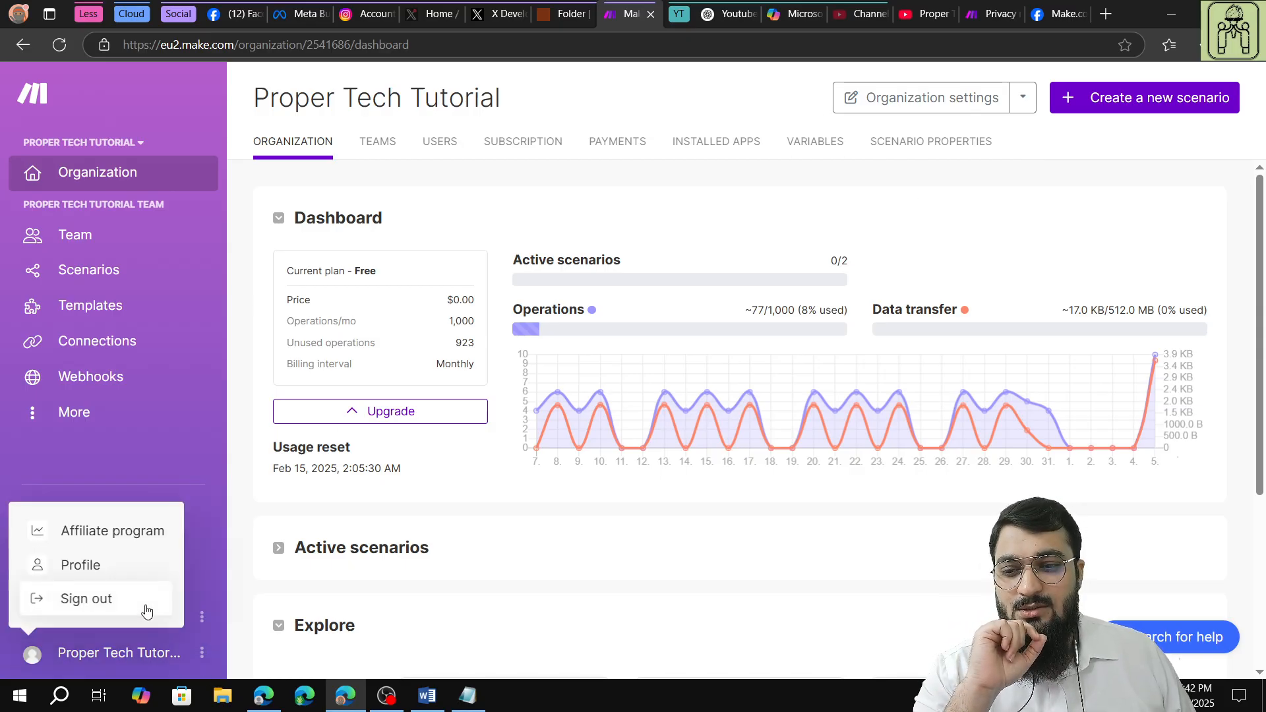
left_click(462, 517)
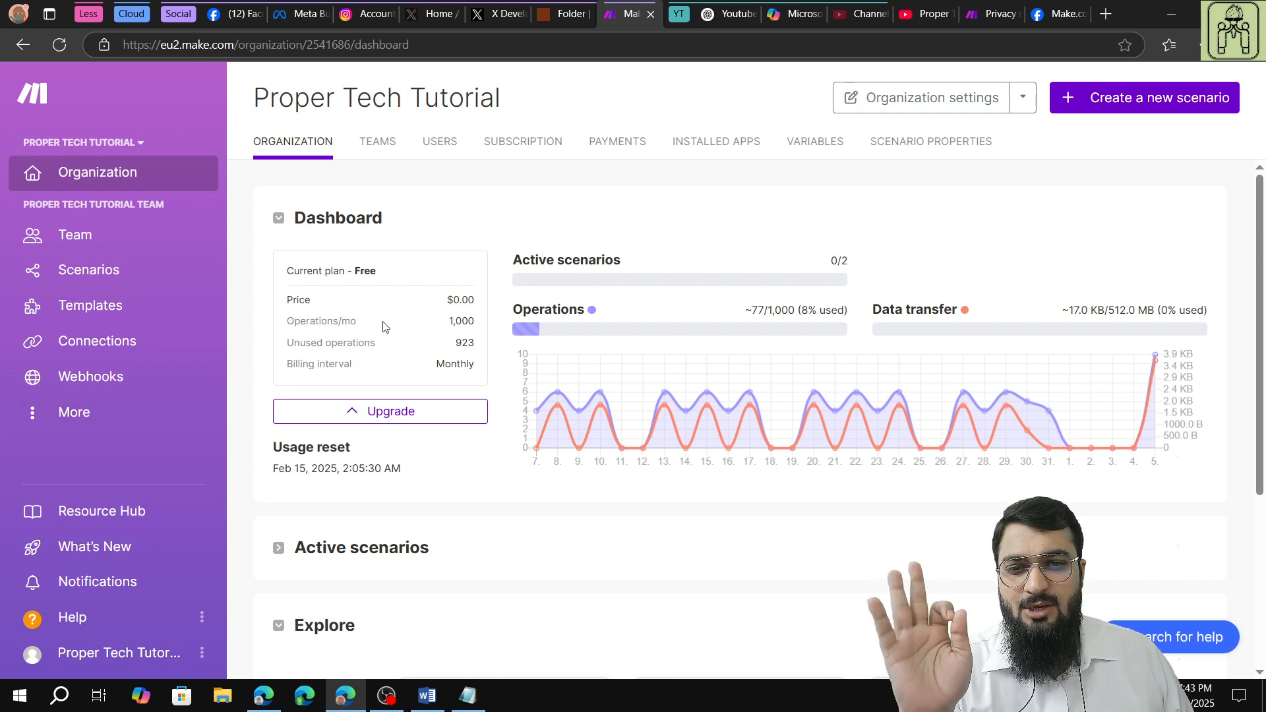
left_click(71, 272)
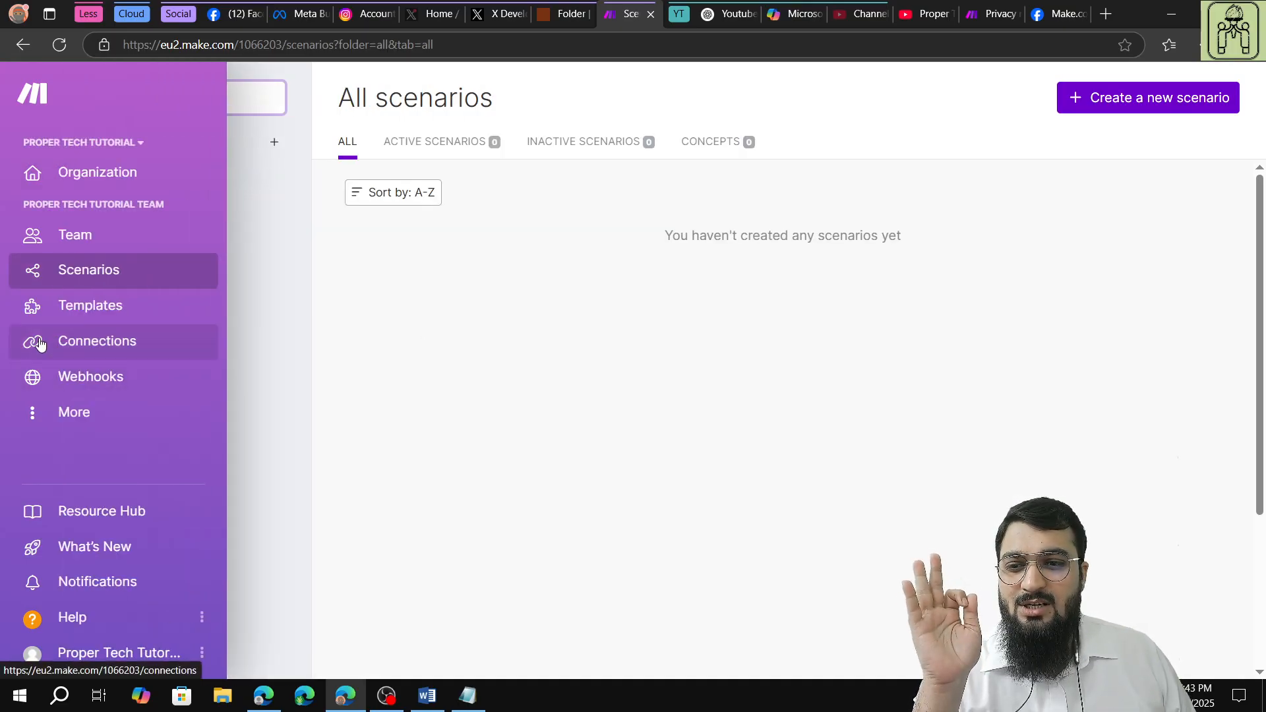
left_click(117, 349)
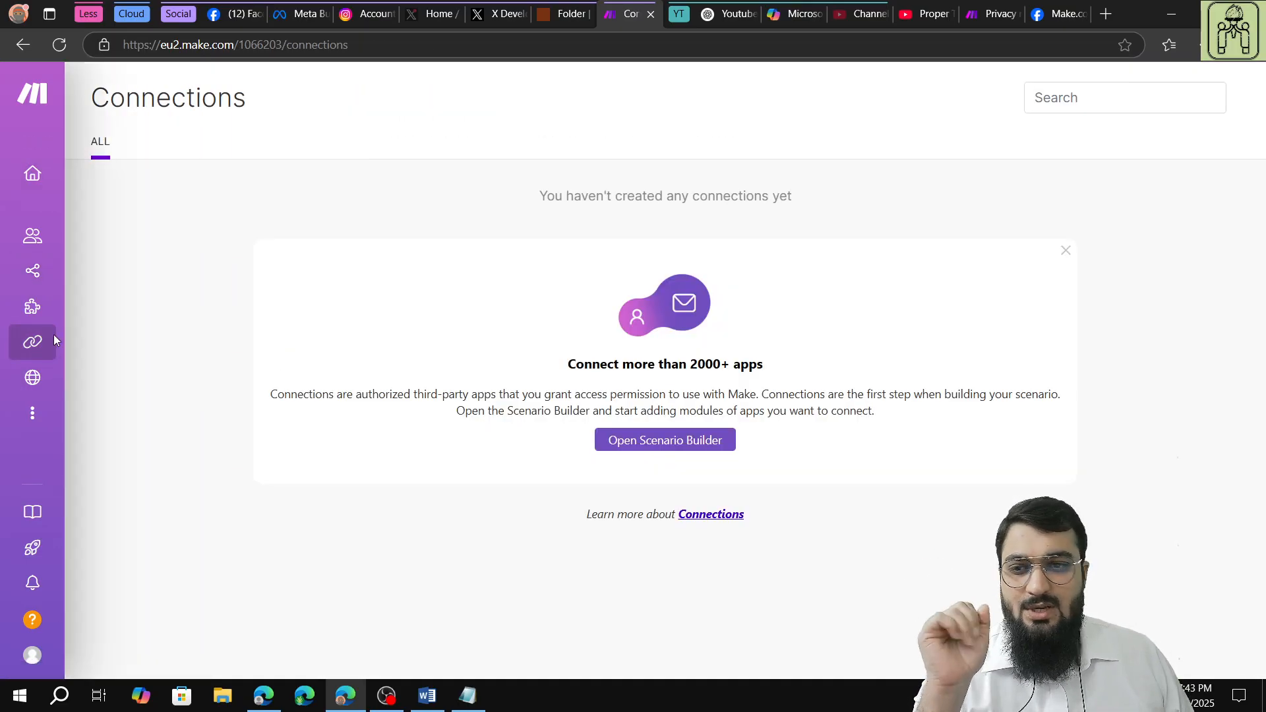
left_click(57, 276)
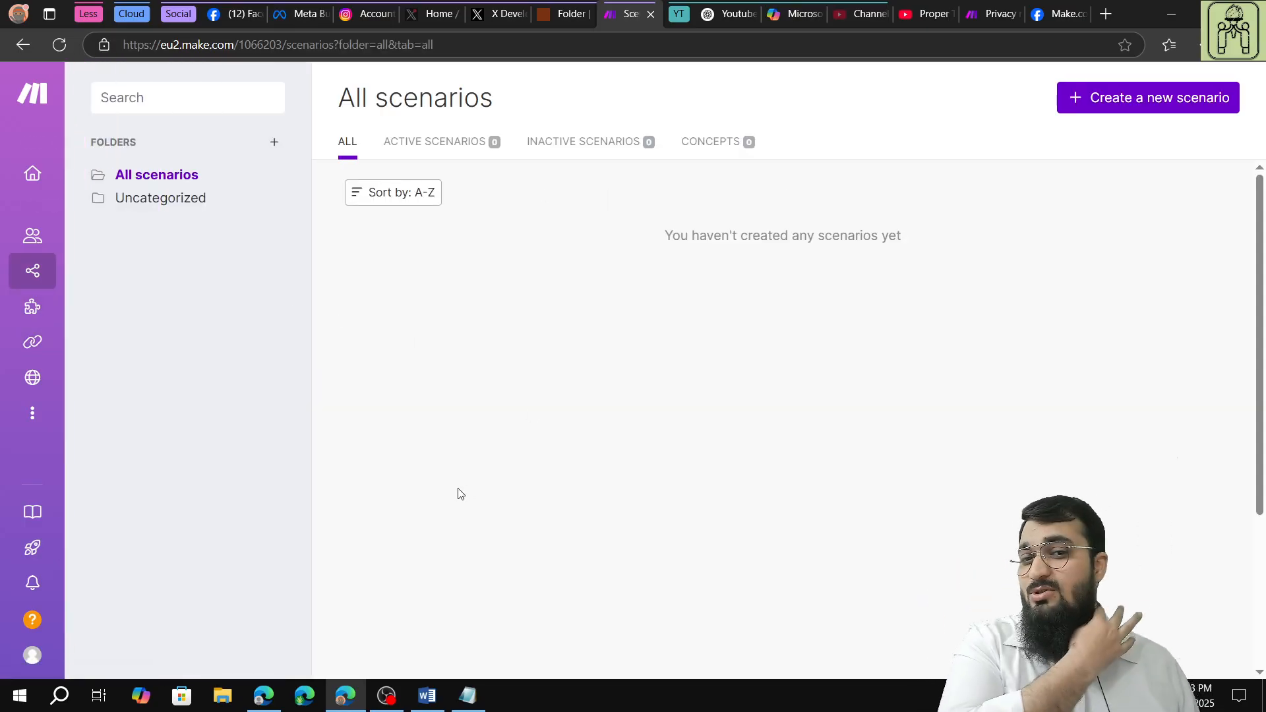
Create a new scenario and add YouTube's Watch Videos in a Channel trigger as its first module.
left_click(1104, 110)
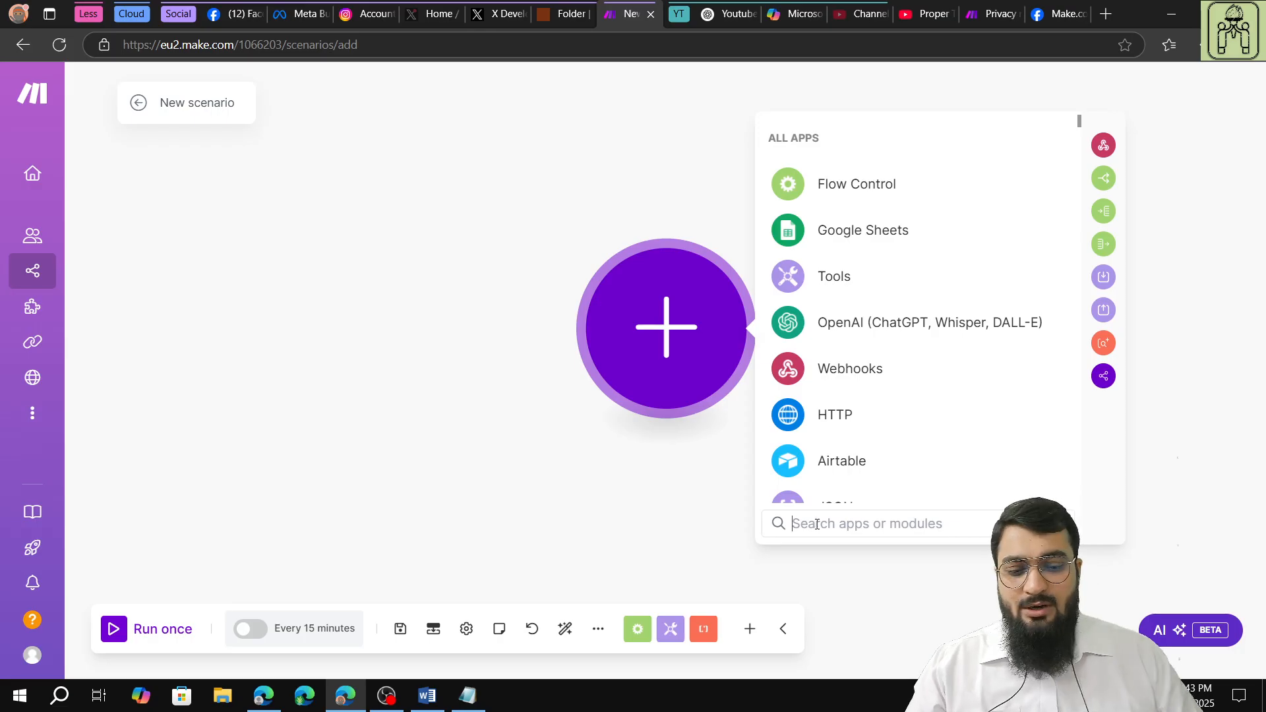
type("youtub")
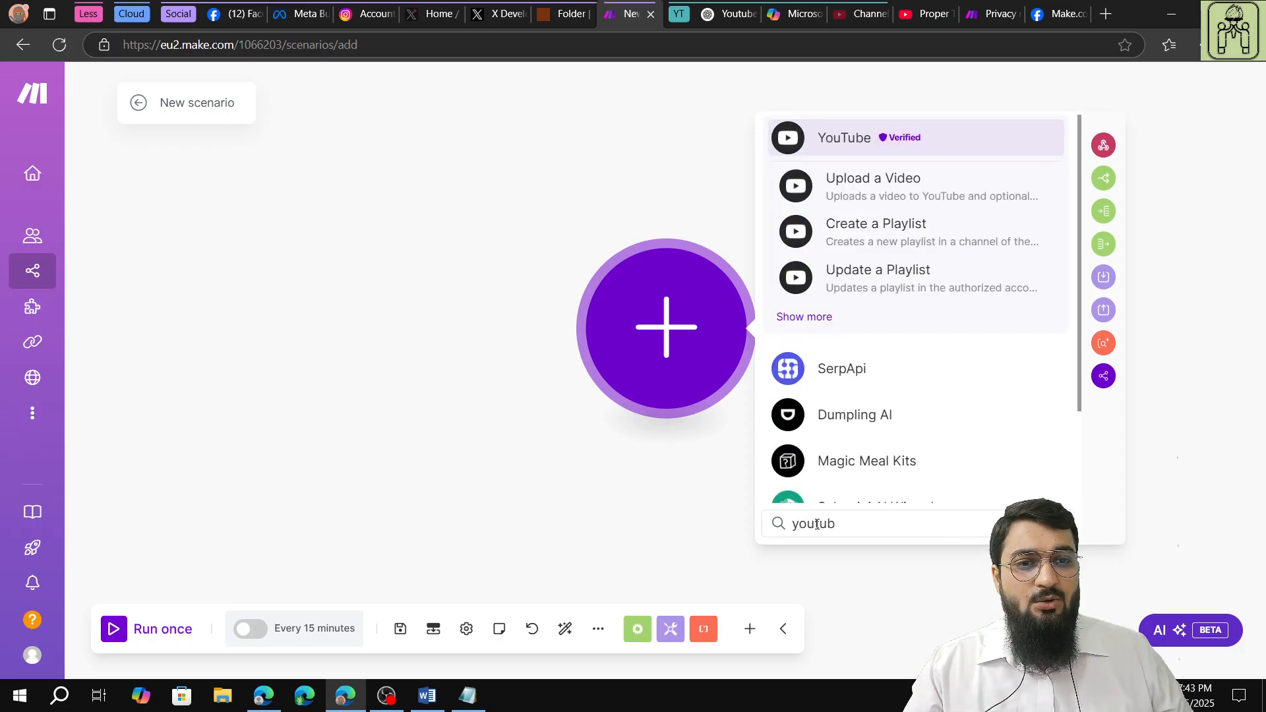
left_click(802, 317)
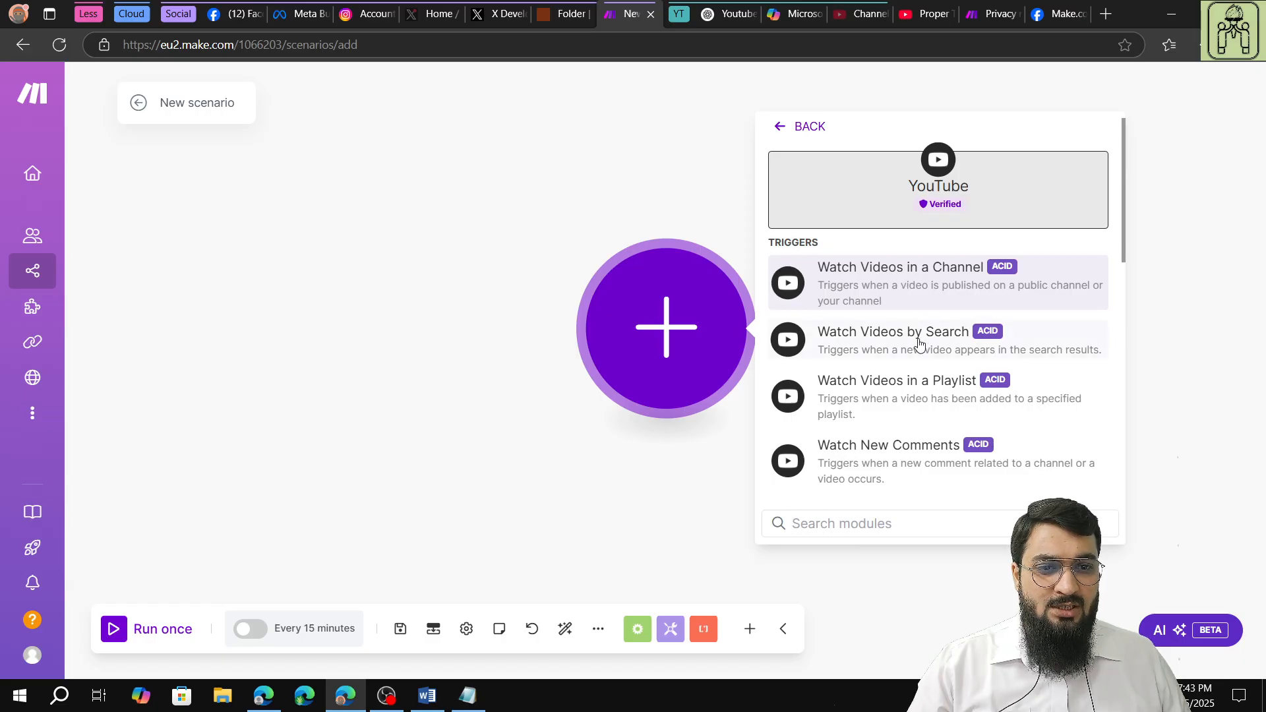
scroll(919, 398, "down", 2)
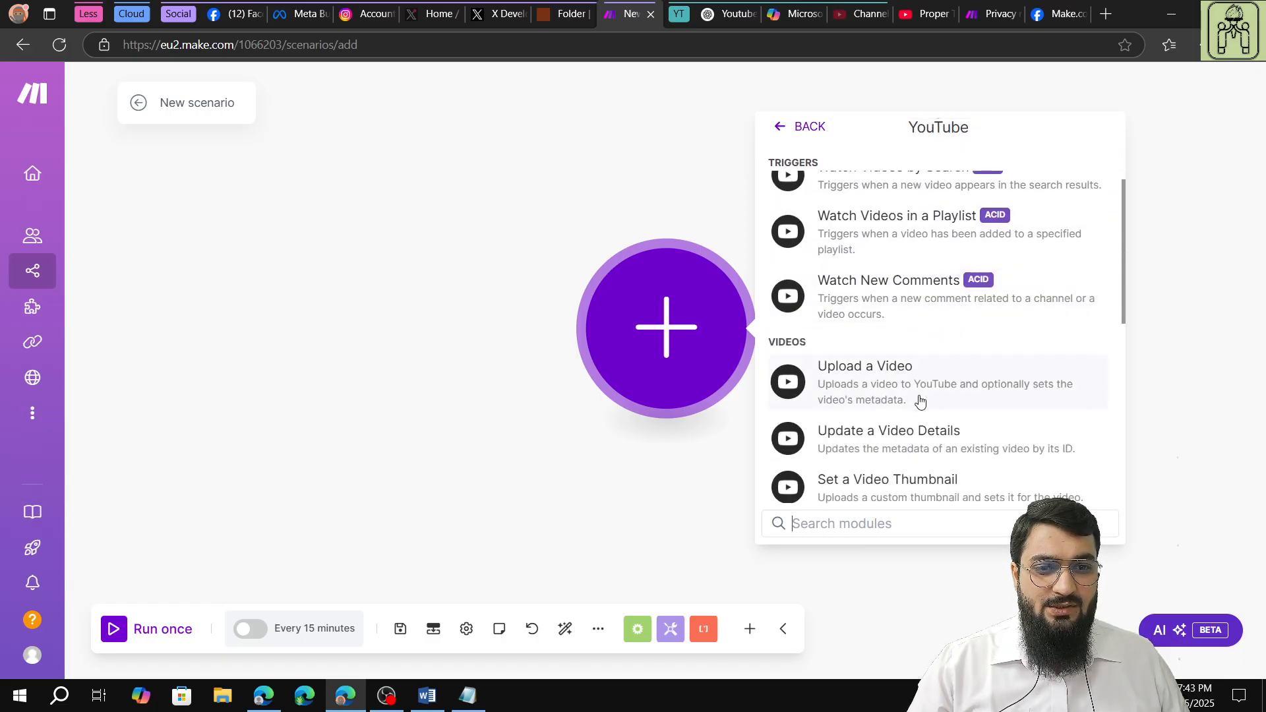
scroll(920, 396, "up", 1)
scroll(921, 395, "up", 1)
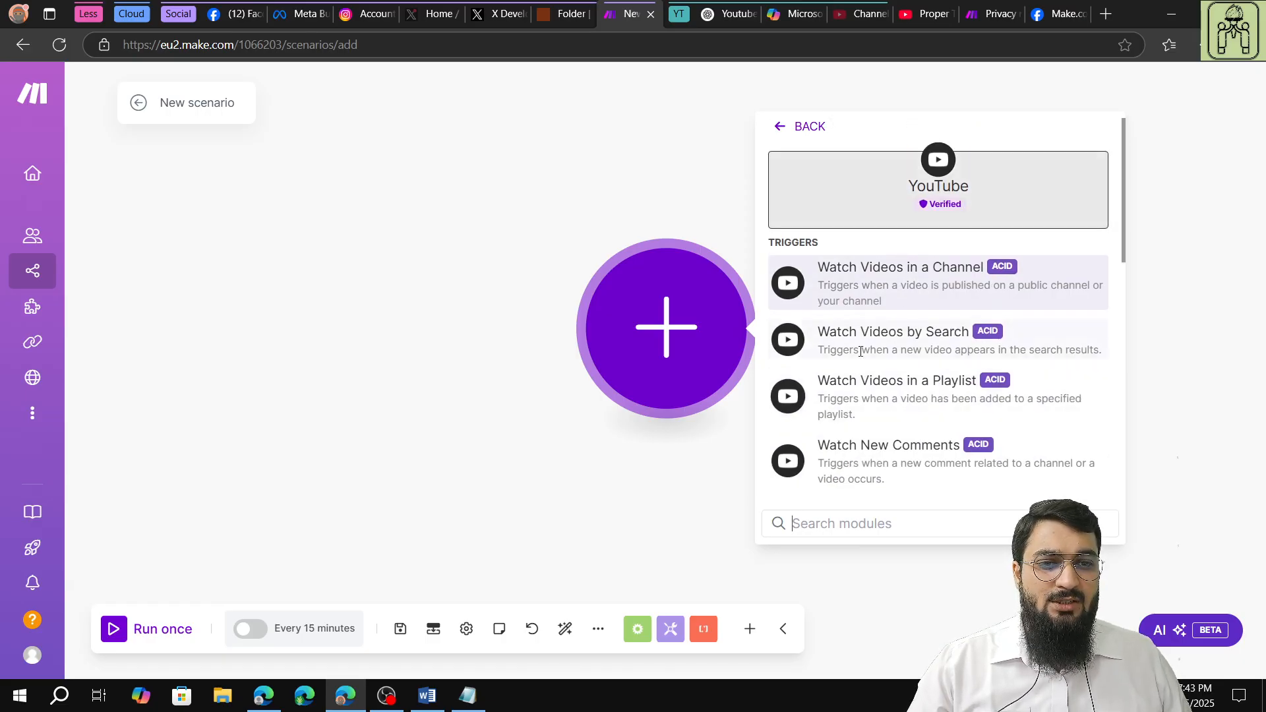
left_click(896, 292)
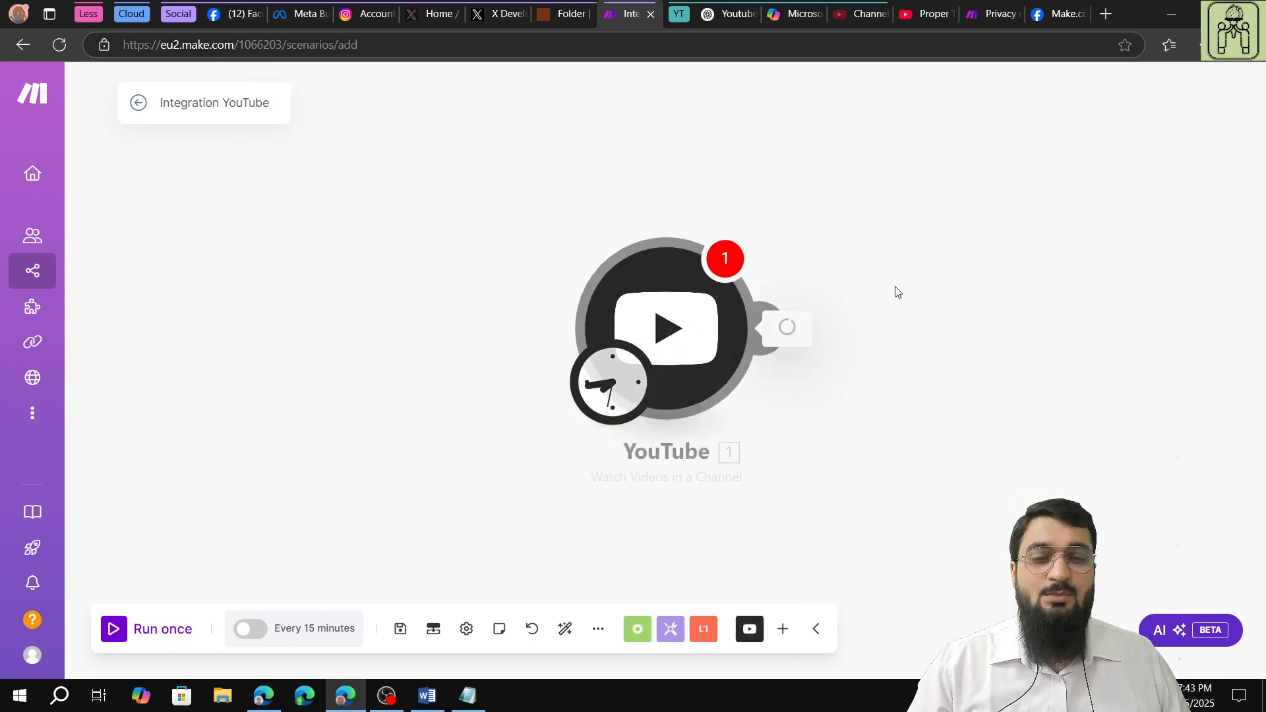
Start a new connection for the YouTube module and name it YT Proper Tech Tutorial.
left_click(885, 319)
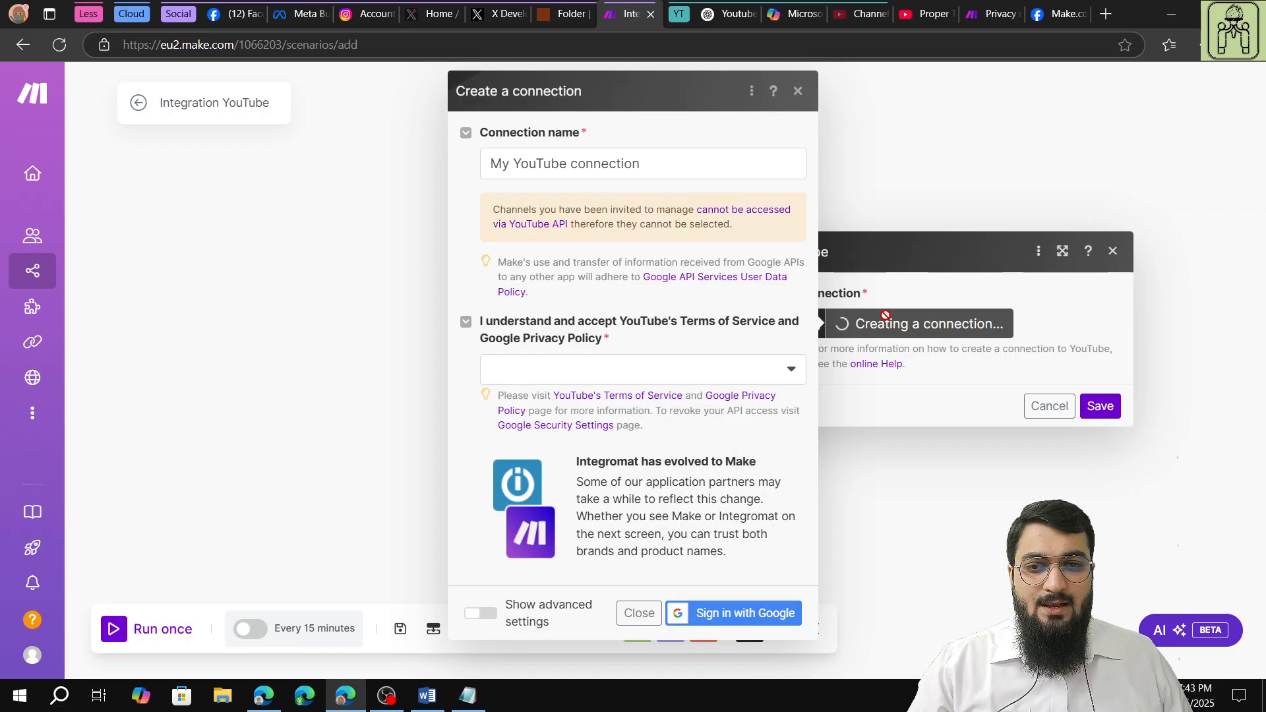
left_click_drag(645, 173, 393, 169)
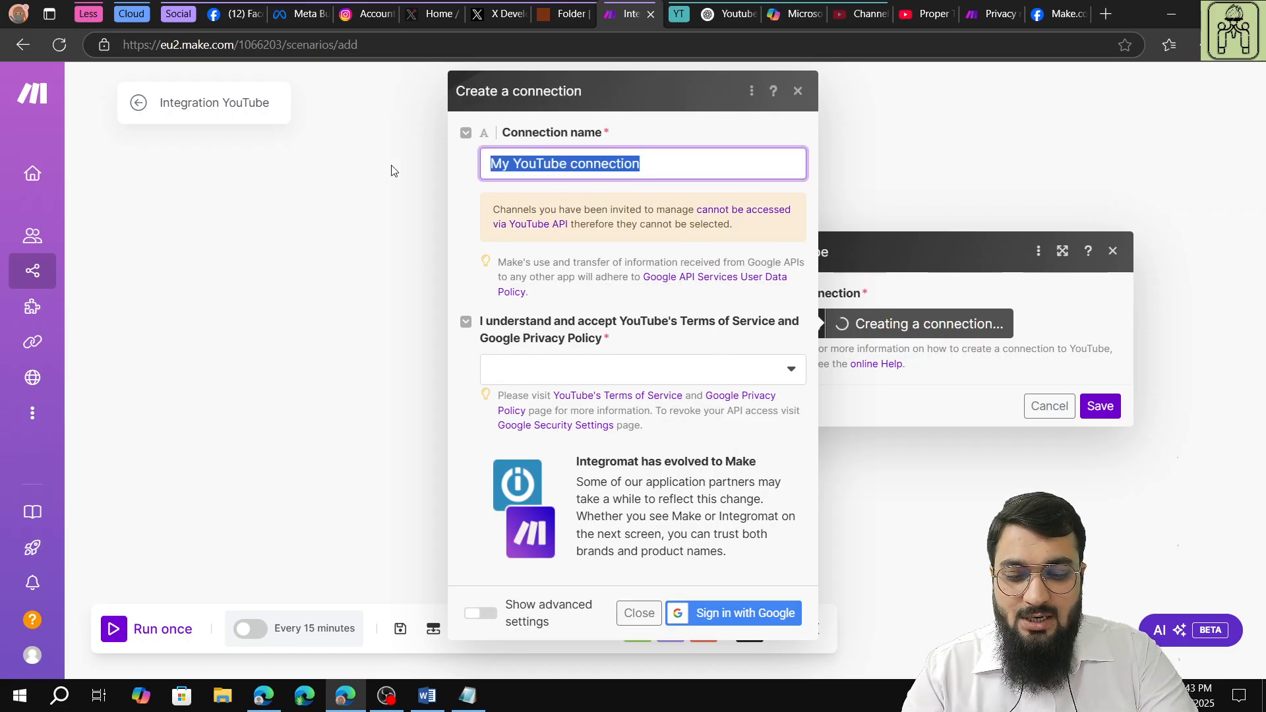
type("YT")
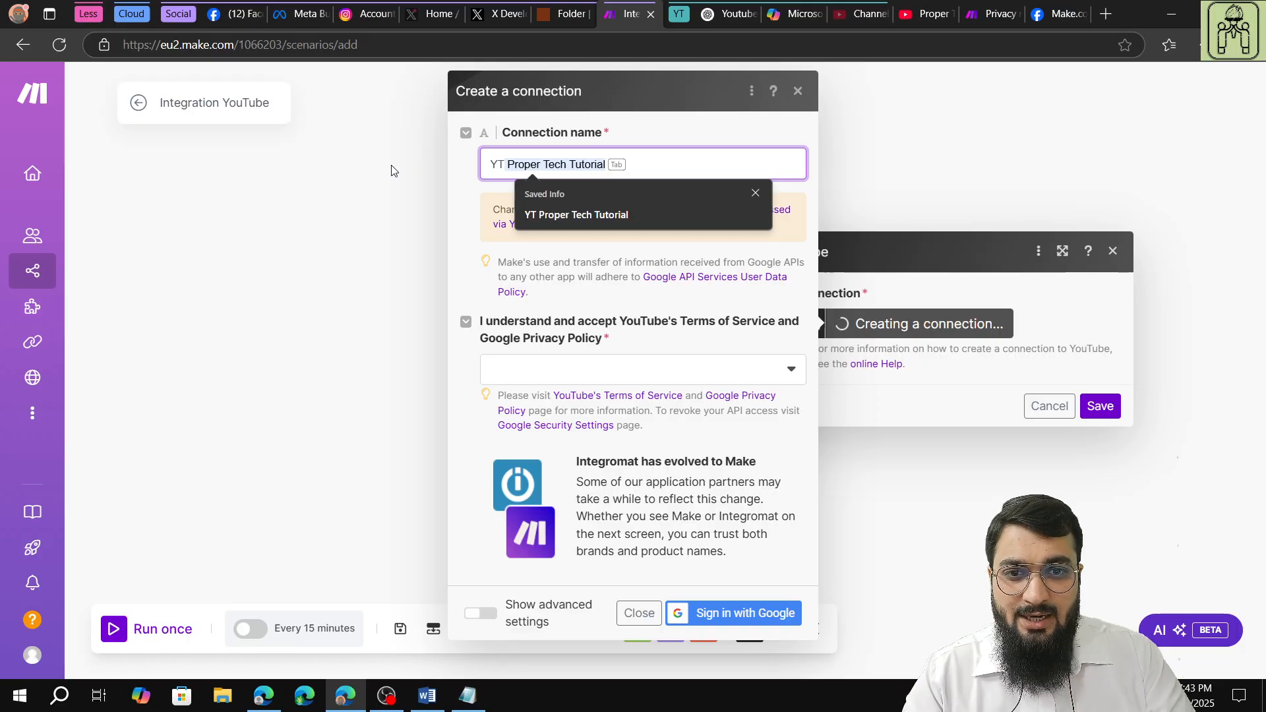
key("Tab")
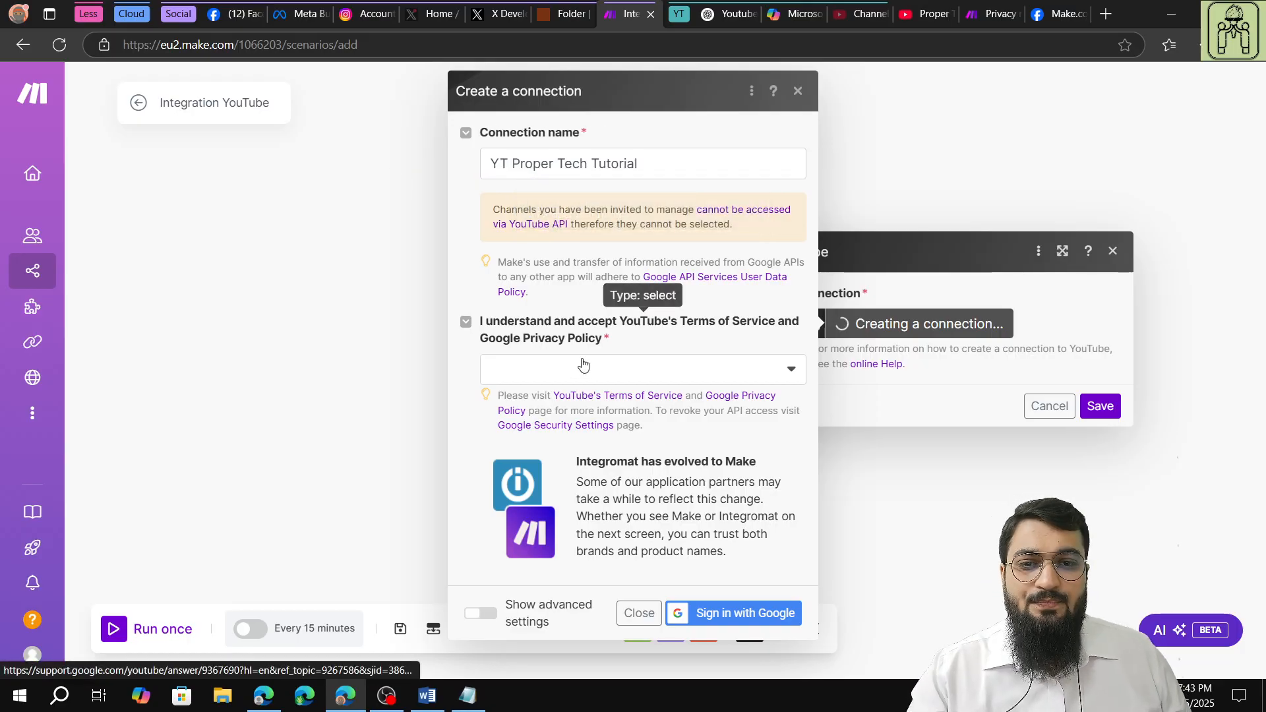
Accept YouTube's Terms of Service and Google Privacy Policy with Yes and authorize the connection by signing in with Google.
left_click(605, 373)
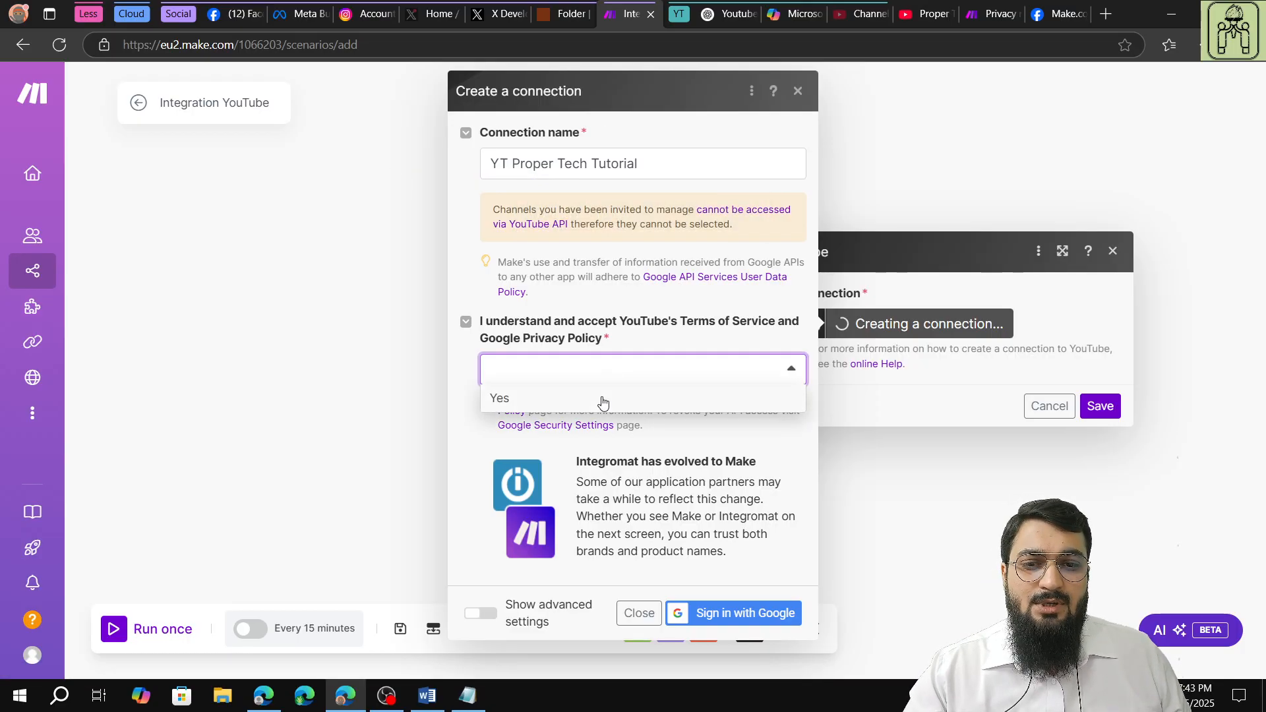
left_click(603, 400)
left_click(768, 623)
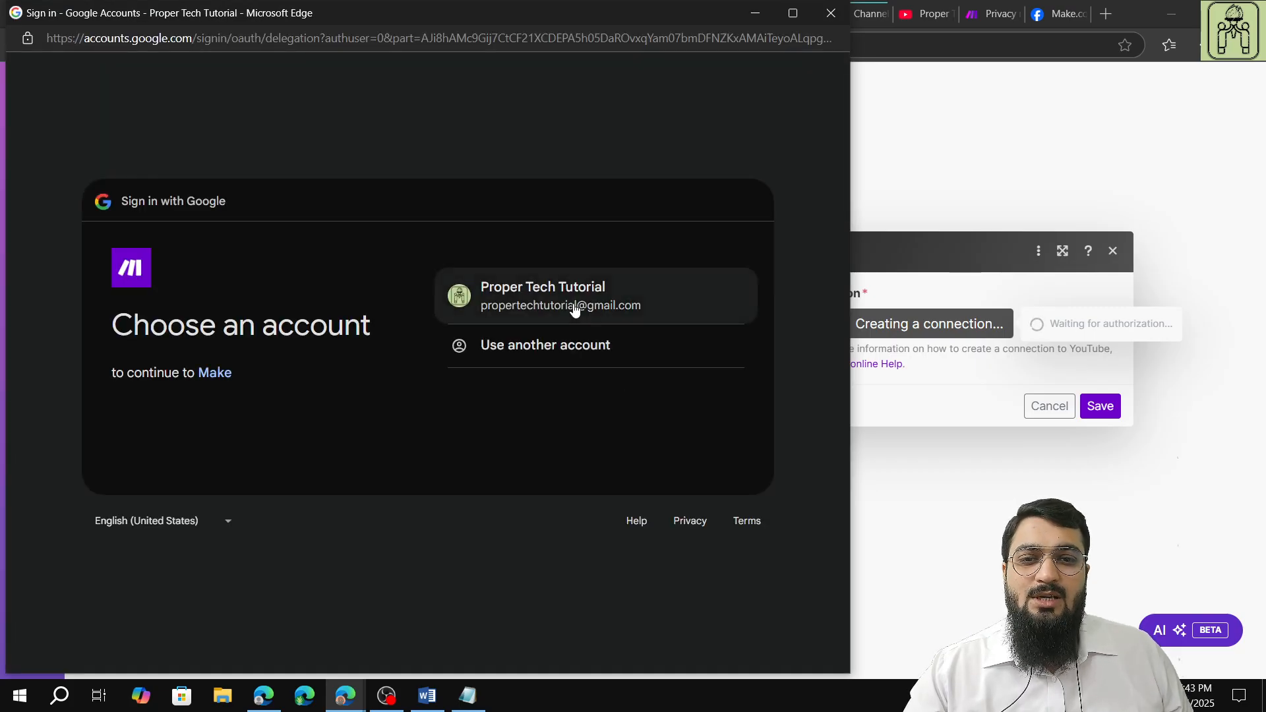
left_click(574, 303)
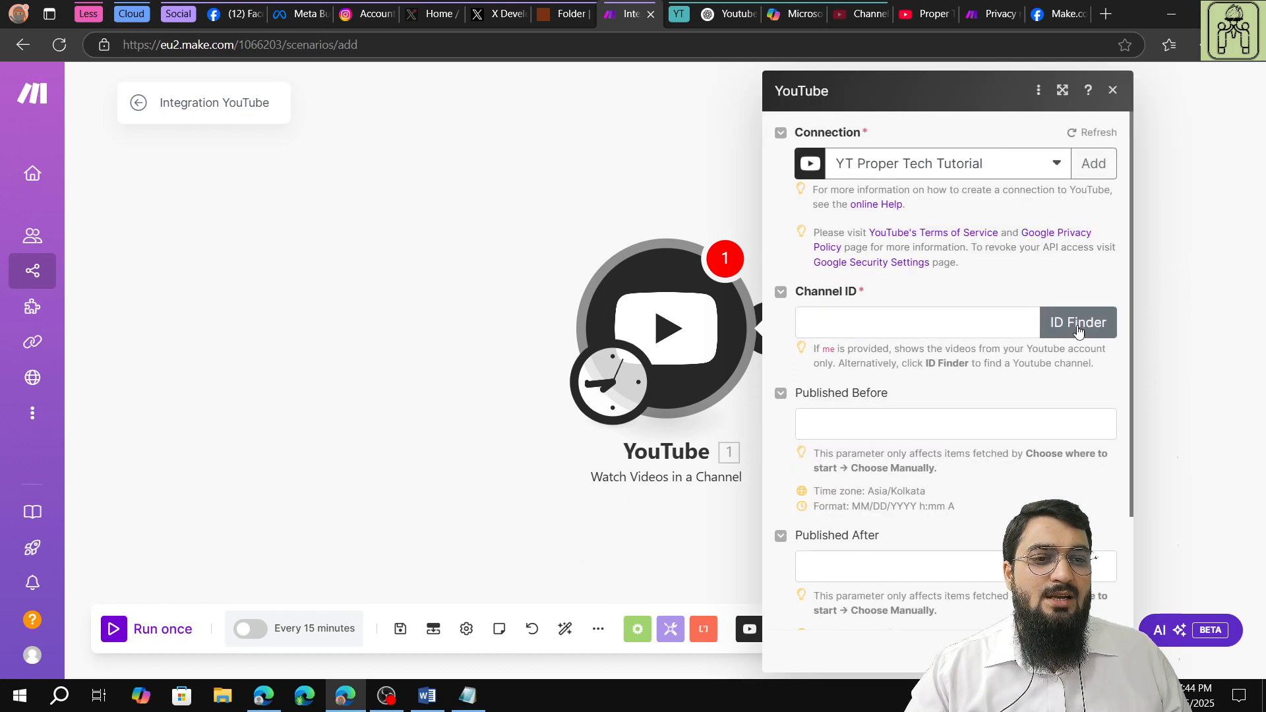
Switch to the Proper Tech Tutorial channel page on YouTube and copy the channel ID from its About details.
left_click(1076, 322)
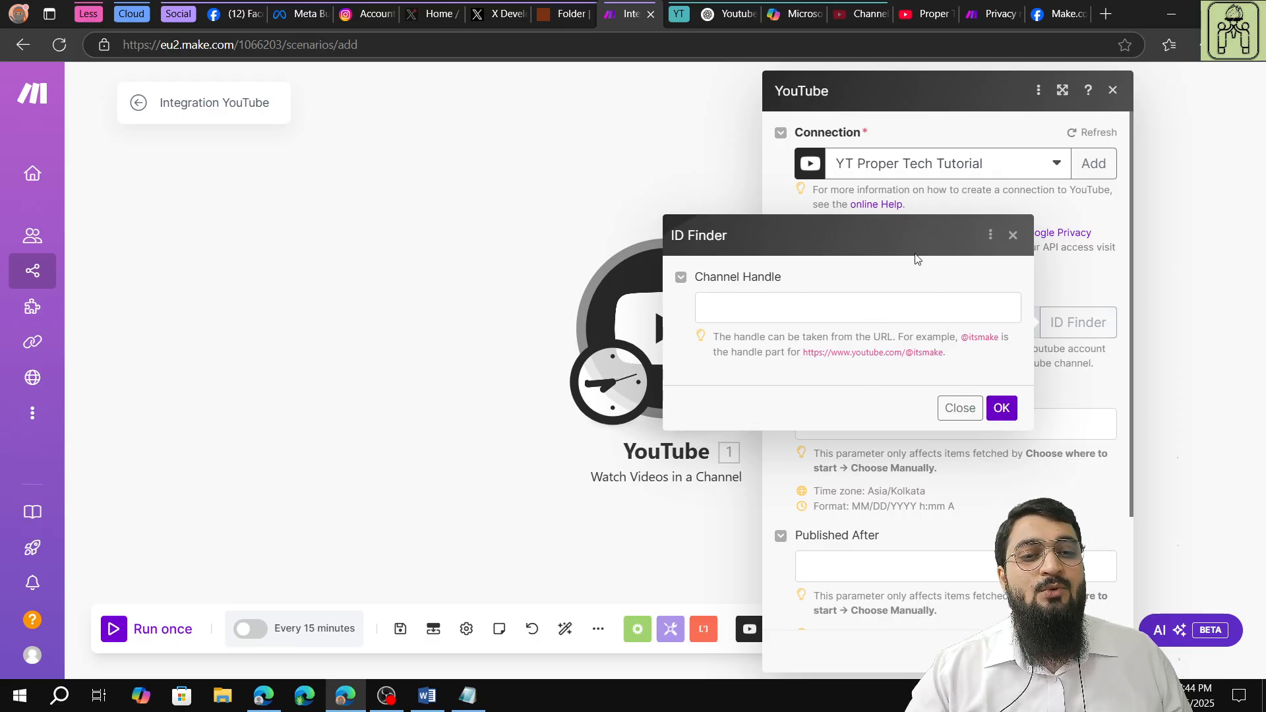
left_click(1015, 238)
left_click(927, 15)
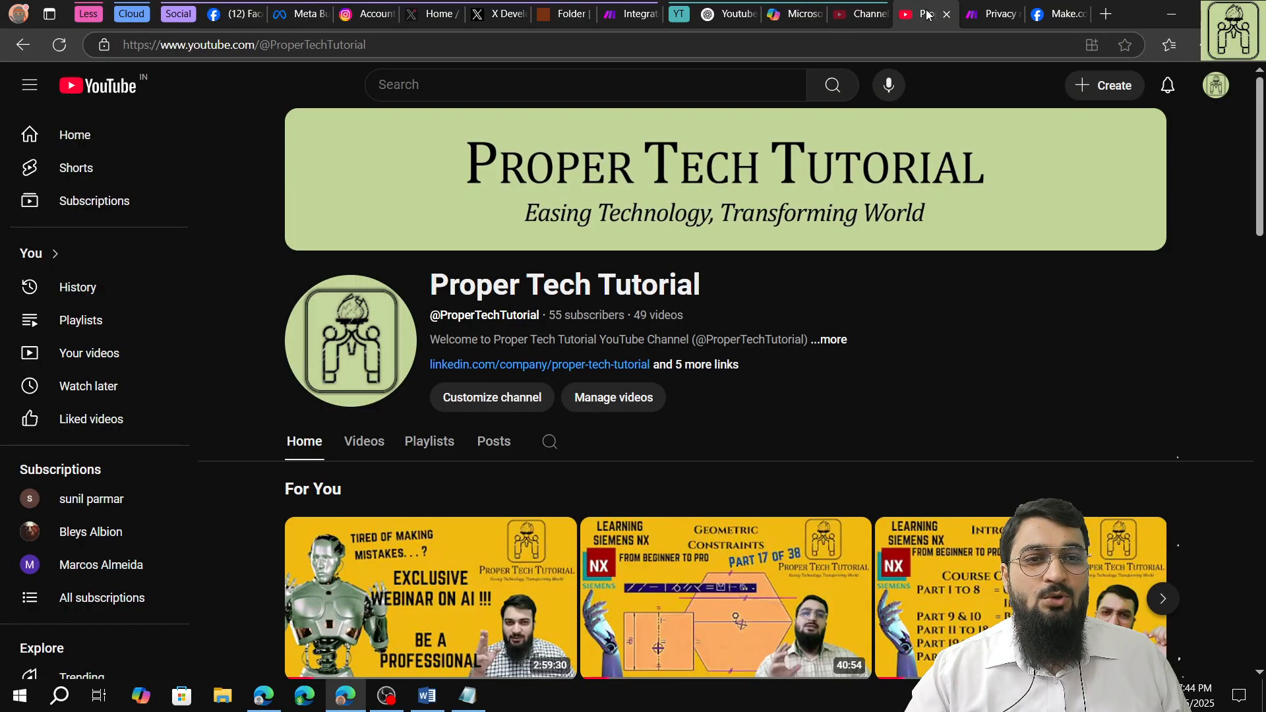
left_click(1216, 85)
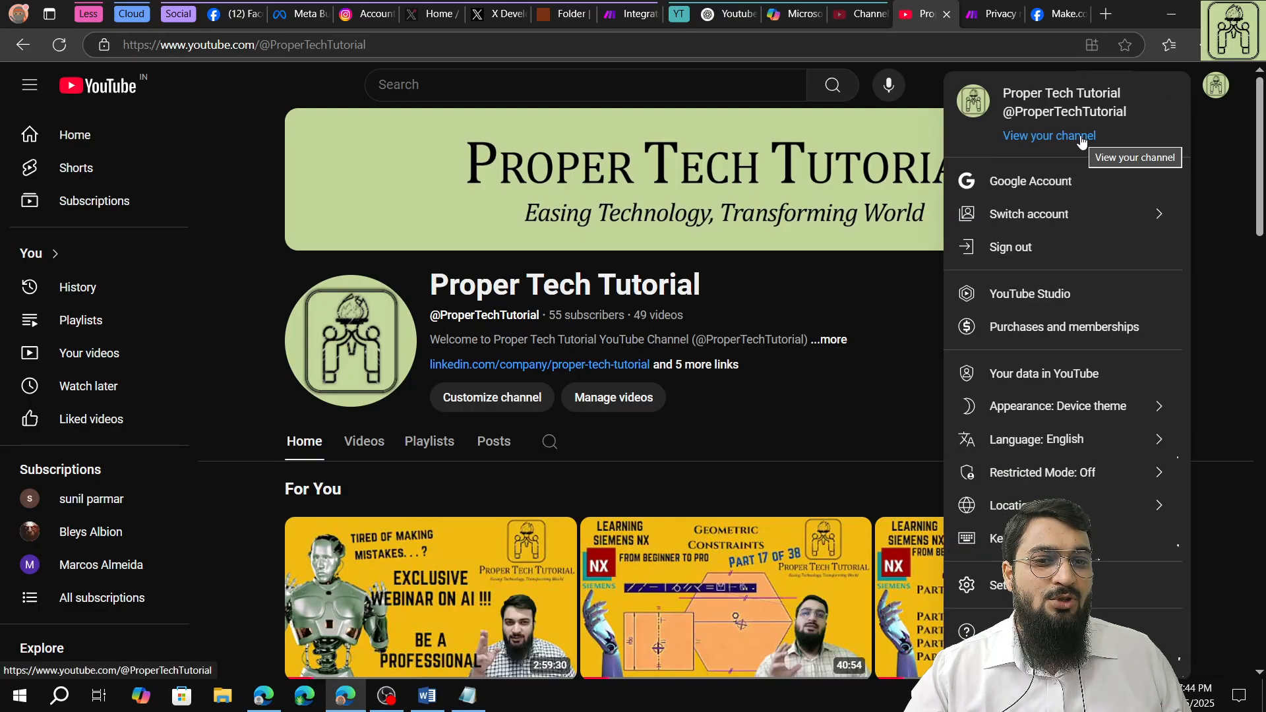
left_click(828, 341)
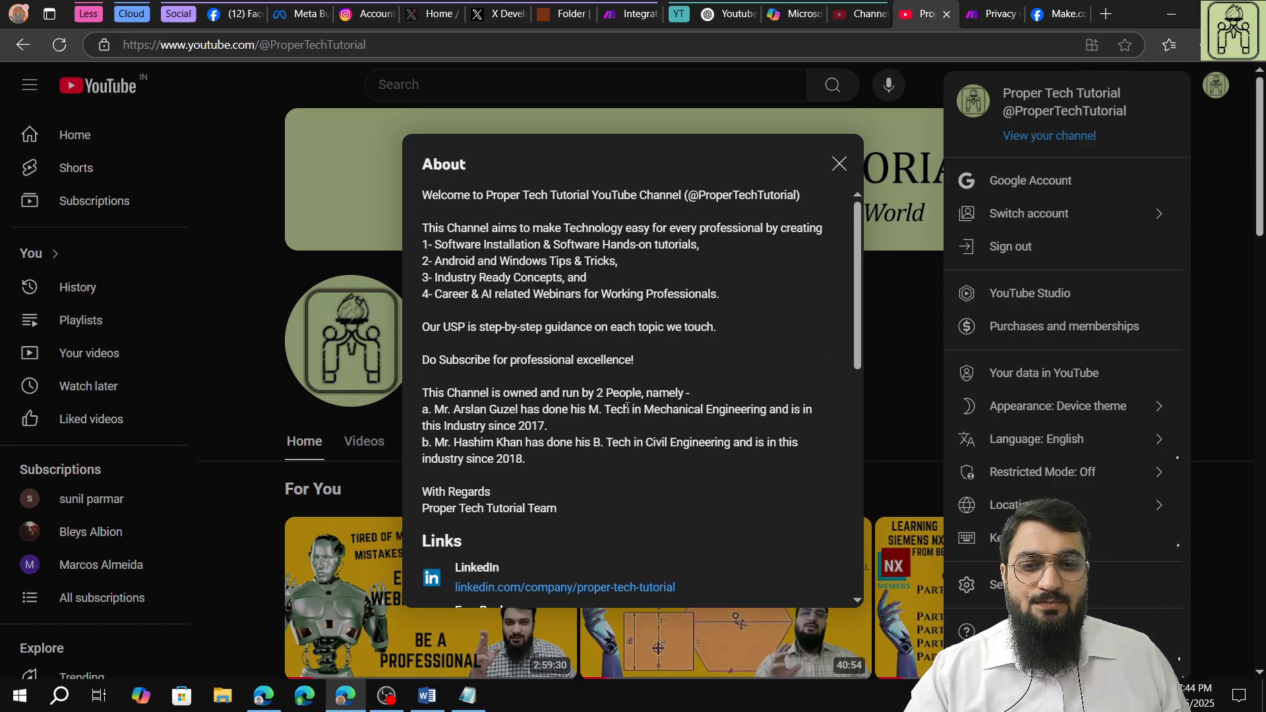
left_click(839, 164)
left_click(849, 338)
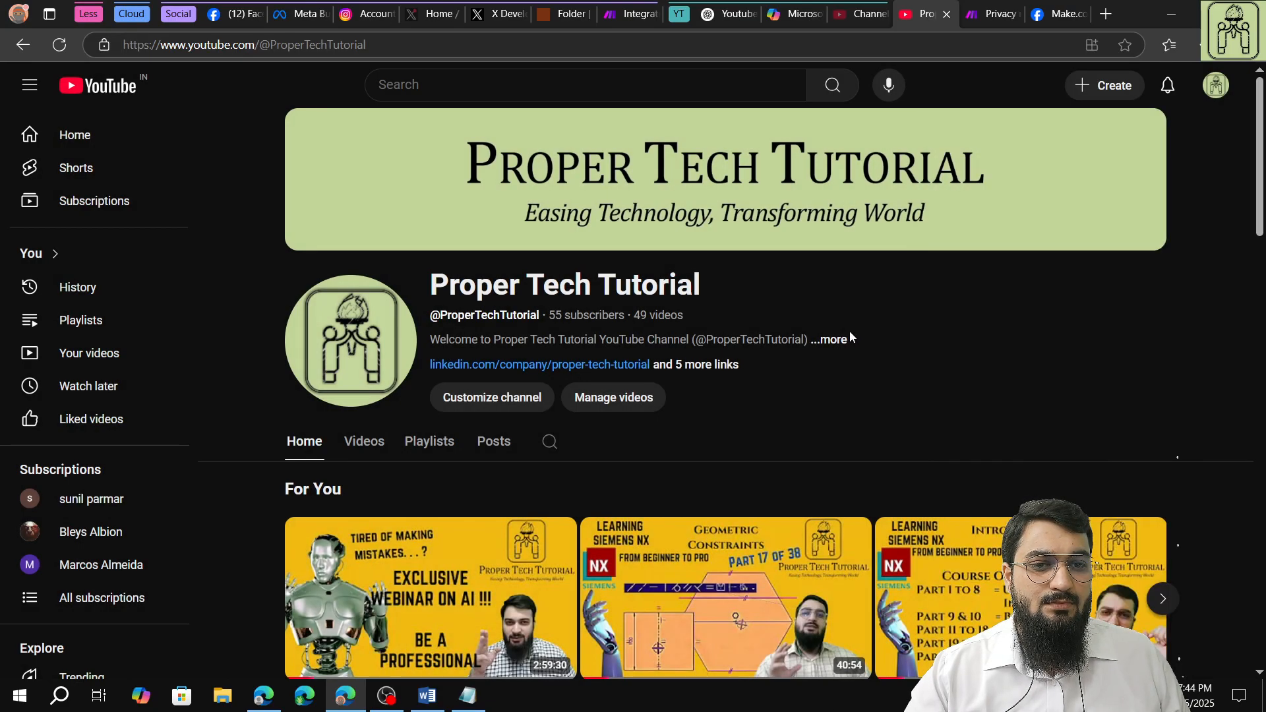
left_click(847, 339)
scroll(666, 374, "down", 10)
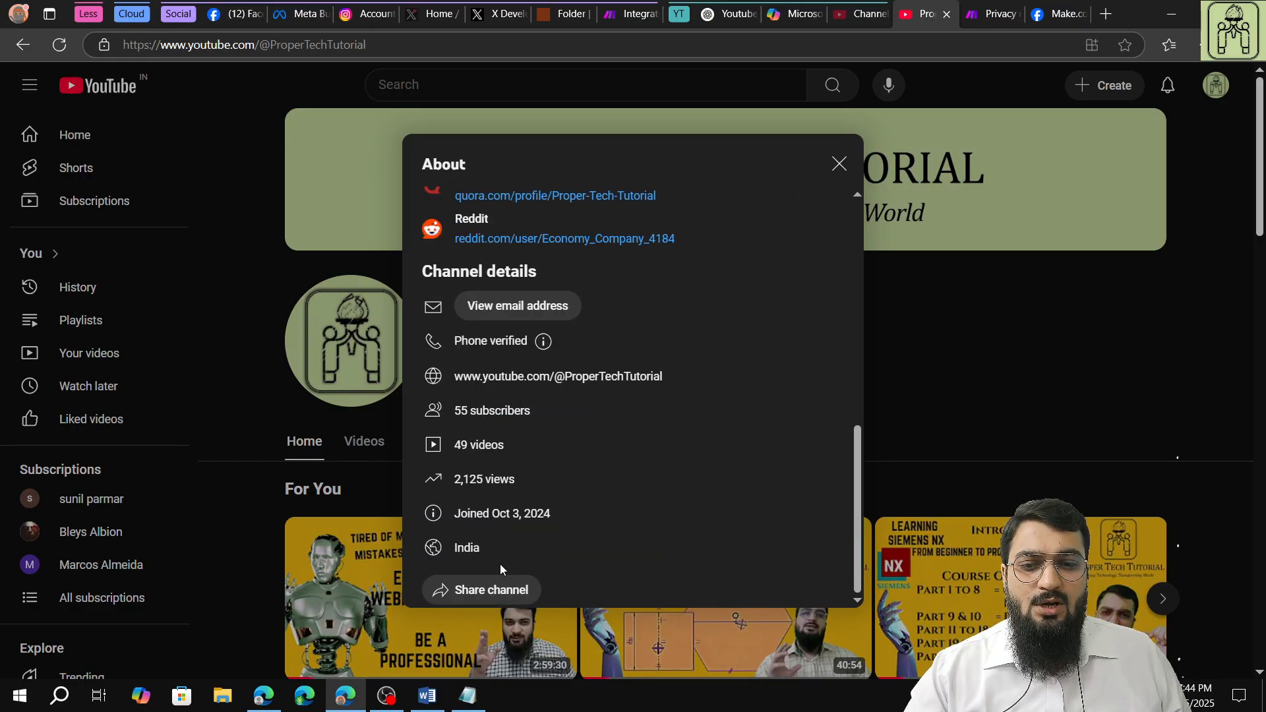
left_click(481, 589)
left_click(485, 653)
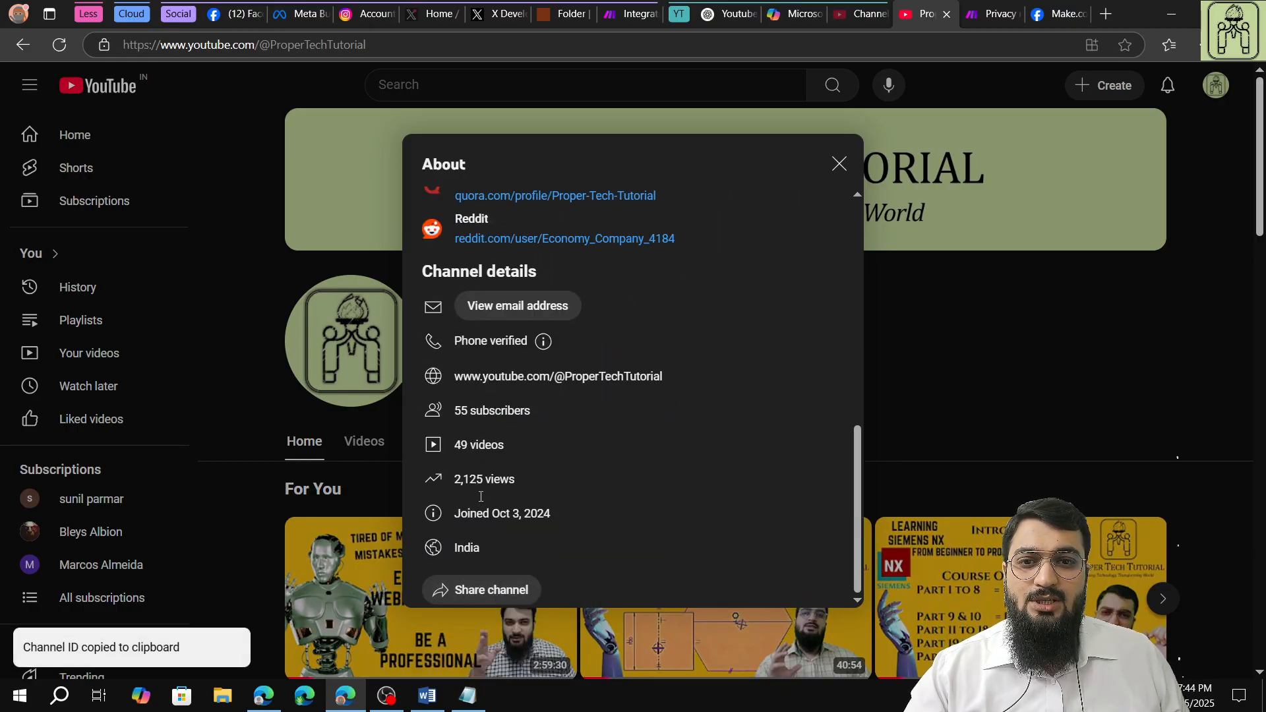
left_click(1114, 328)
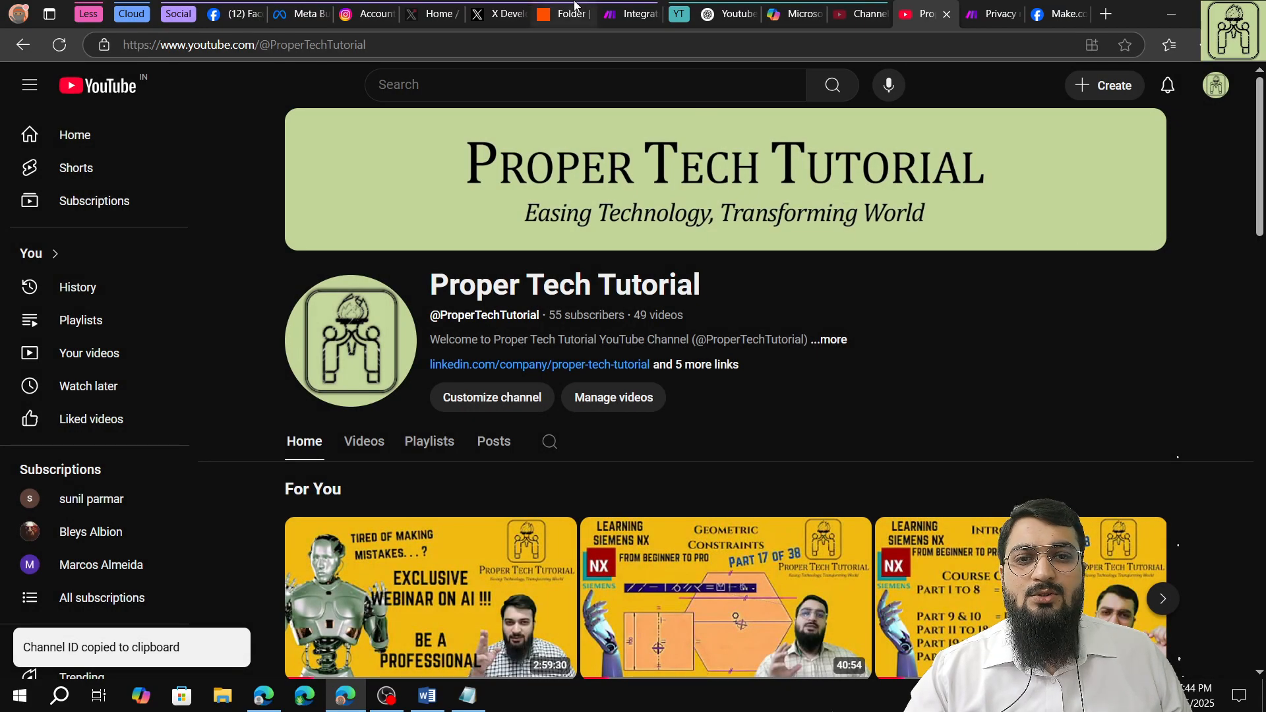
Return to the Make scenario and enter the copied channel ID in the YouTube trigger.
left_click(629, 14)
right_click(905, 326)
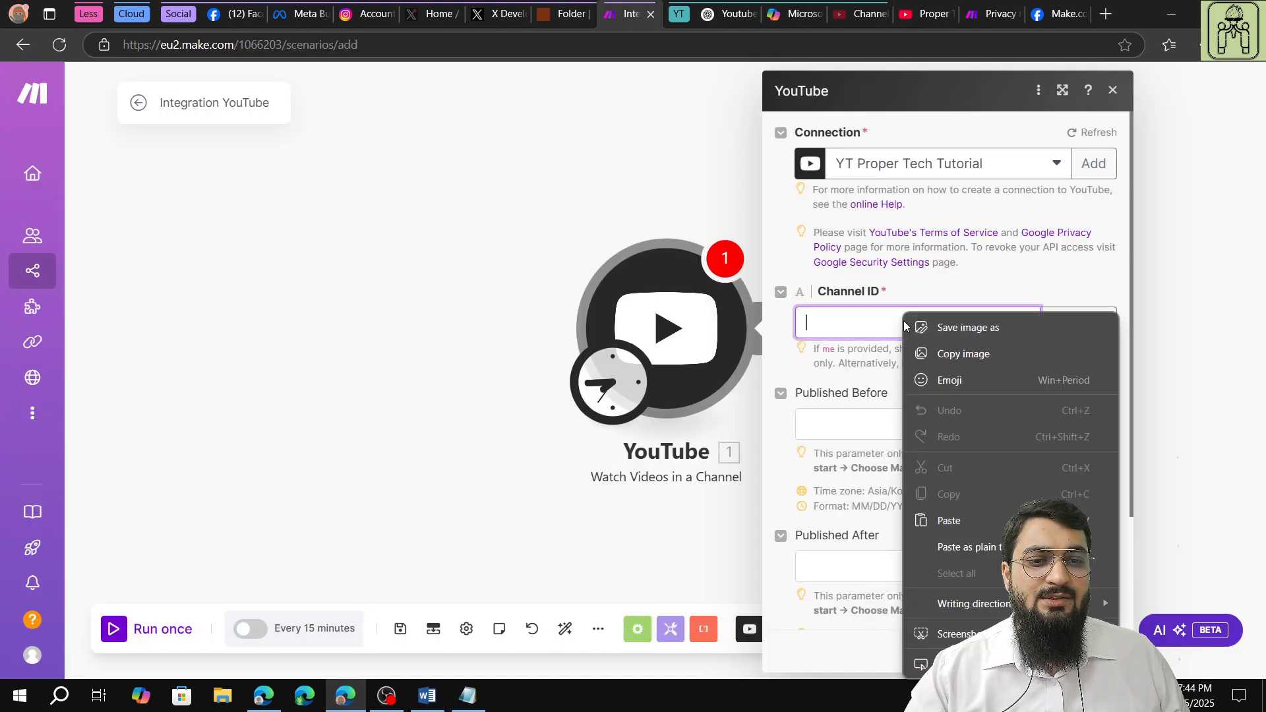
left_click(989, 517)
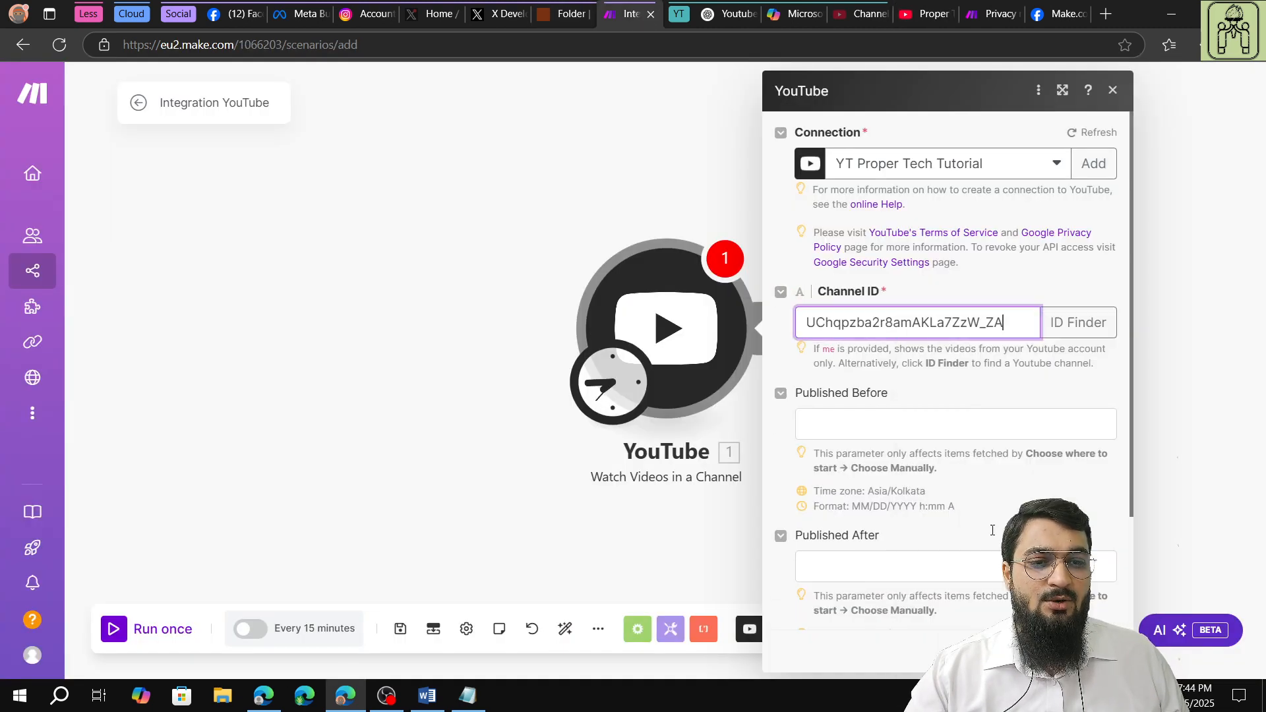
left_click(1035, 352)
Set the YouTube trigger's result limit to 1, save the module and have it start From now on.
scroll(882, 423, "down", 2)
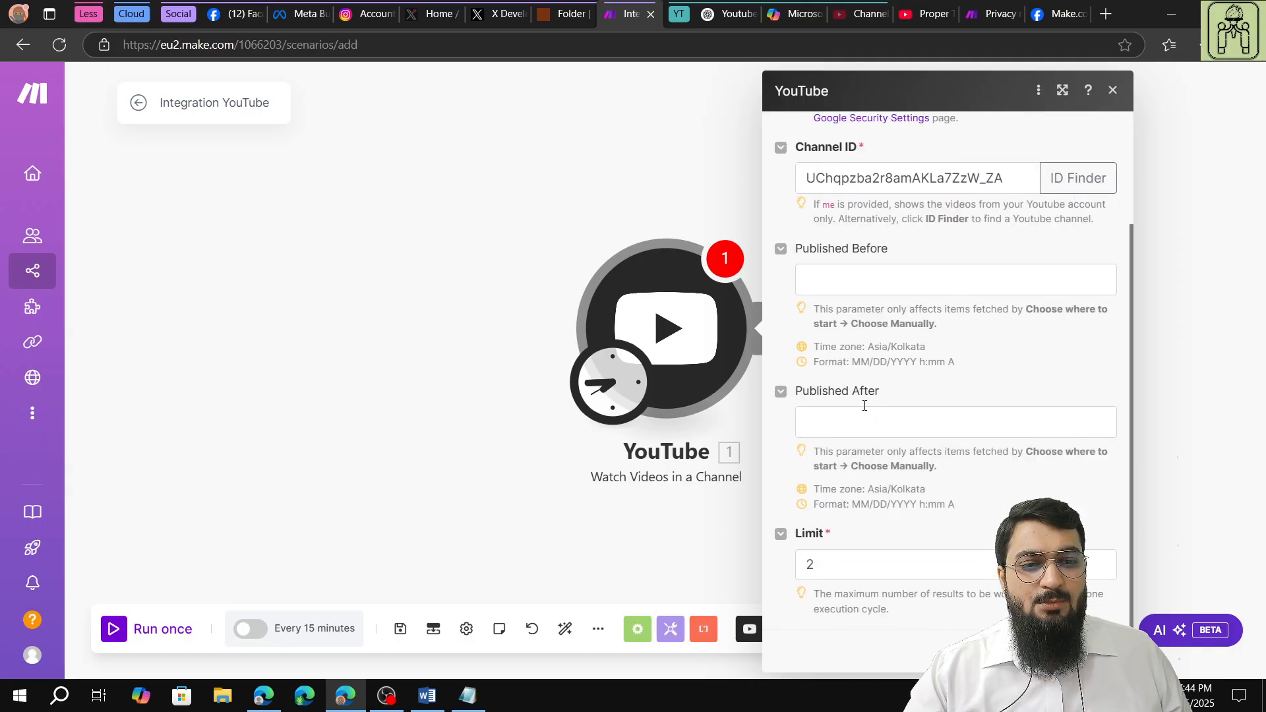
left_click(994, 577)
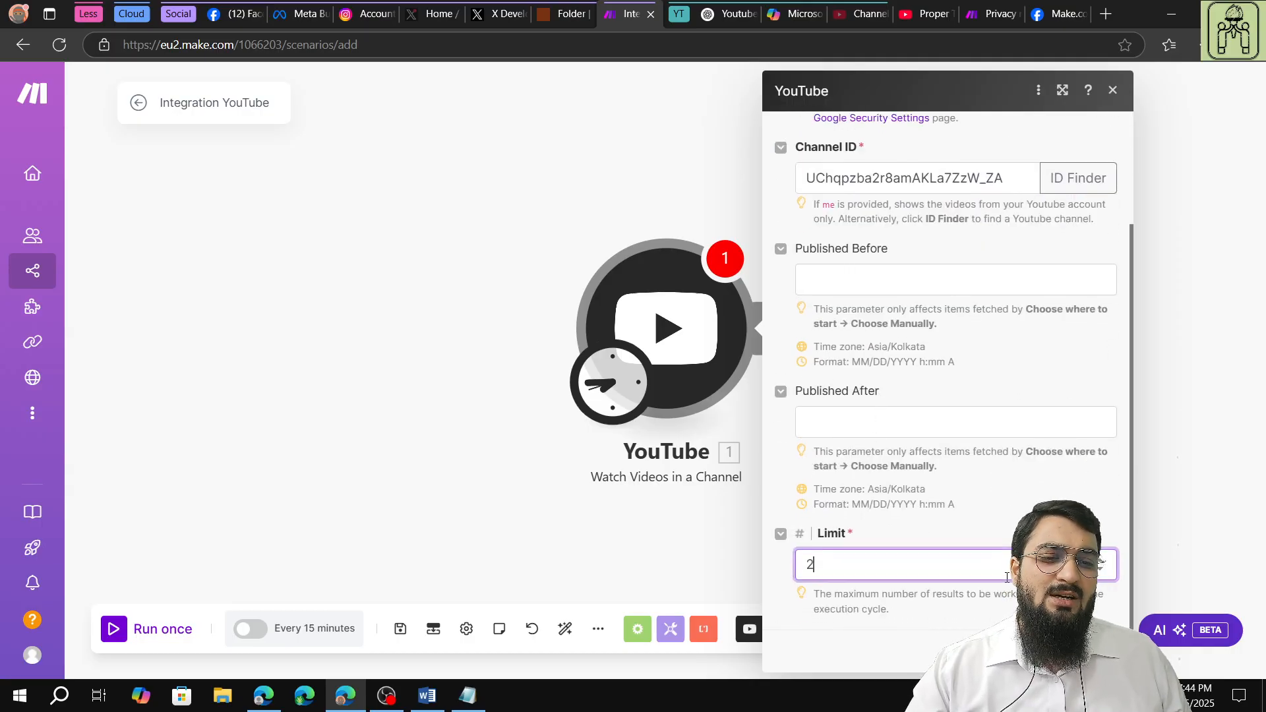
left_click(1103, 571)
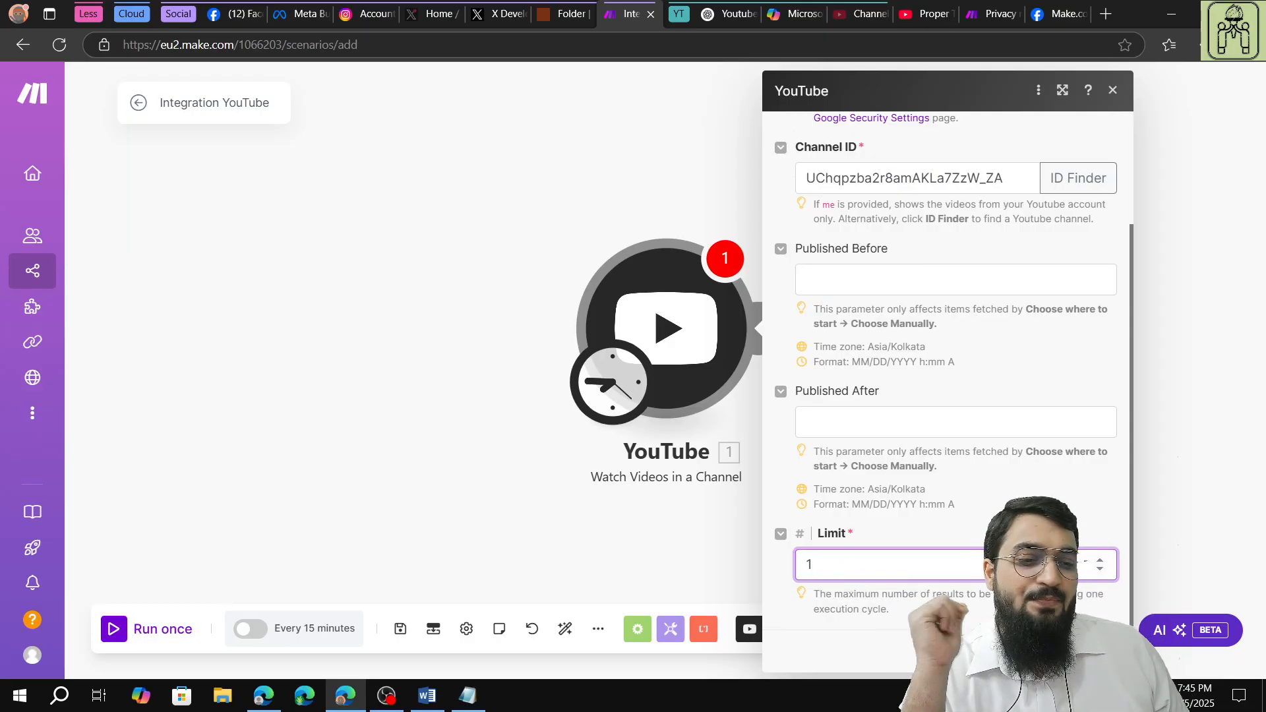
left_click(1104, 651)
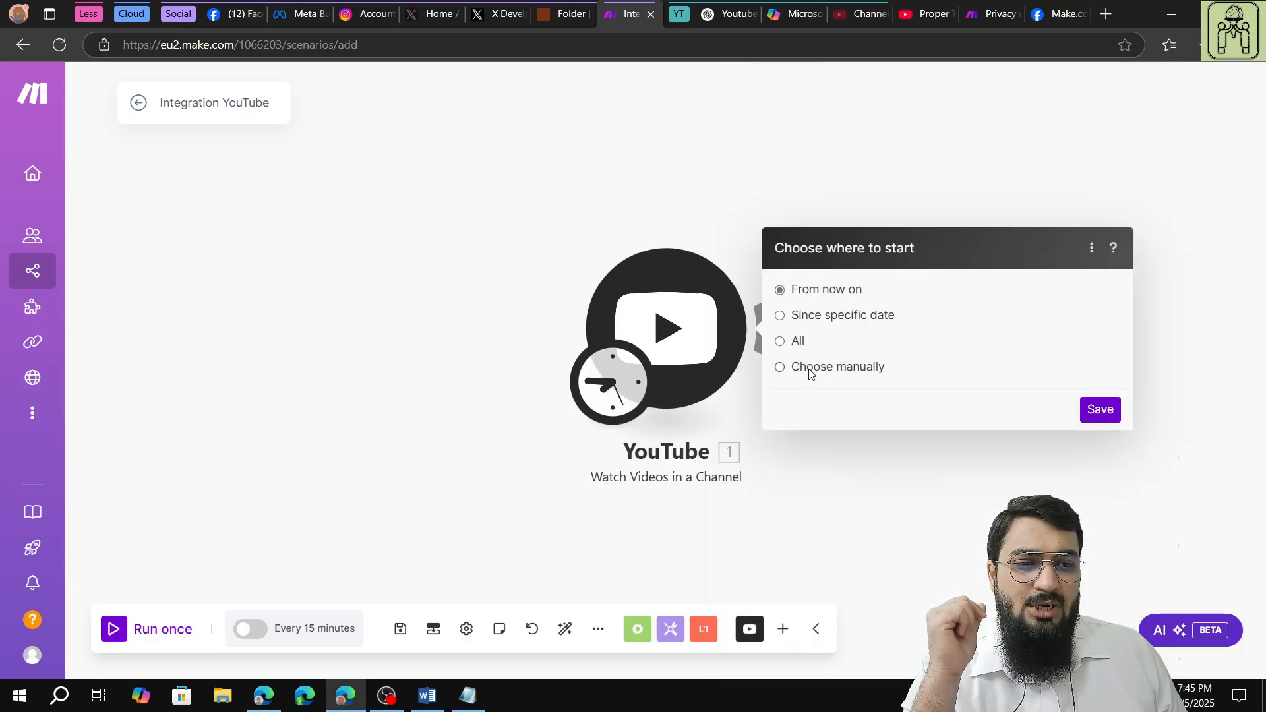
left_click(1090, 409)
Add an Instagram for Business (Facebook login) module with the Create a photo post action after the YouTube trigger.
left_click(773, 329)
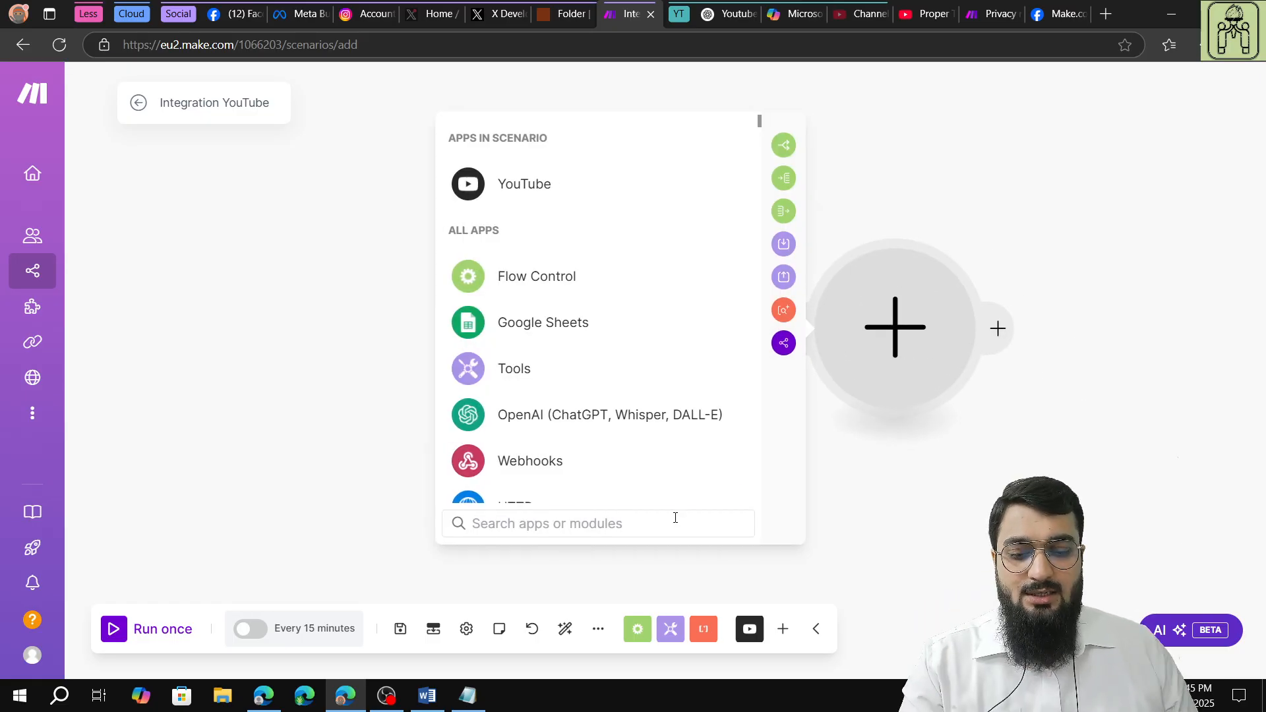
type("instag")
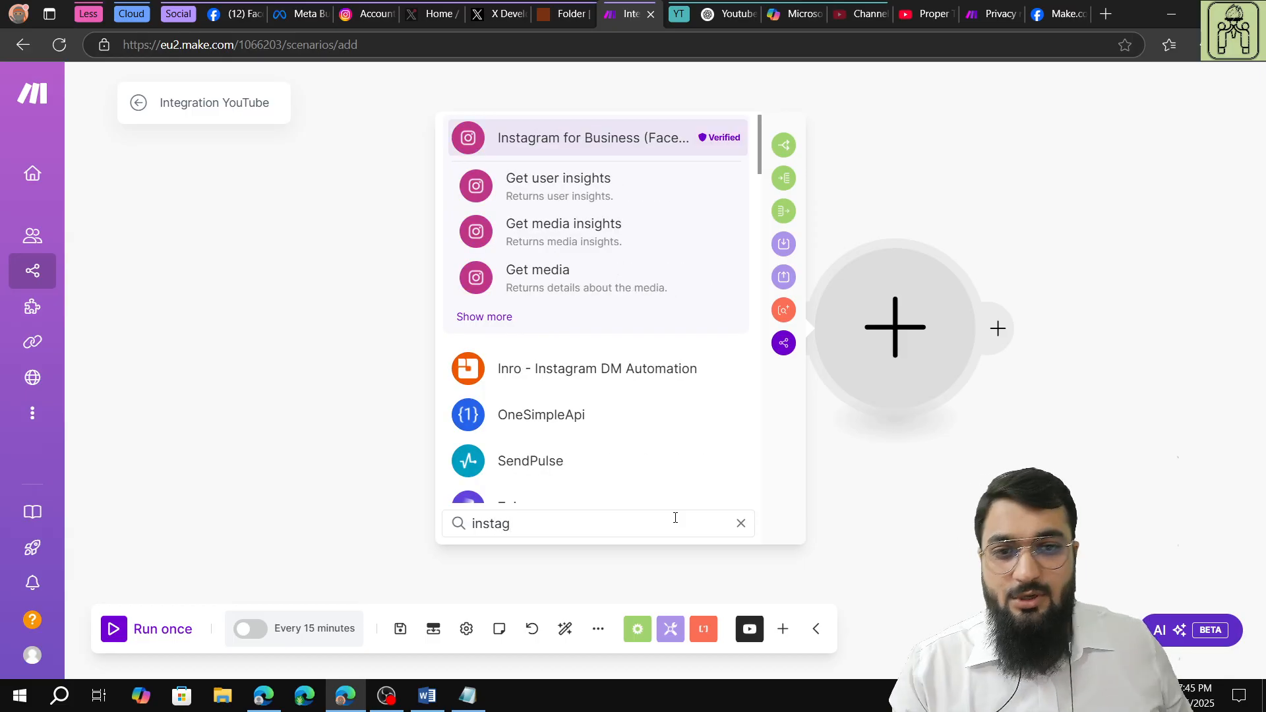
left_click(498, 317)
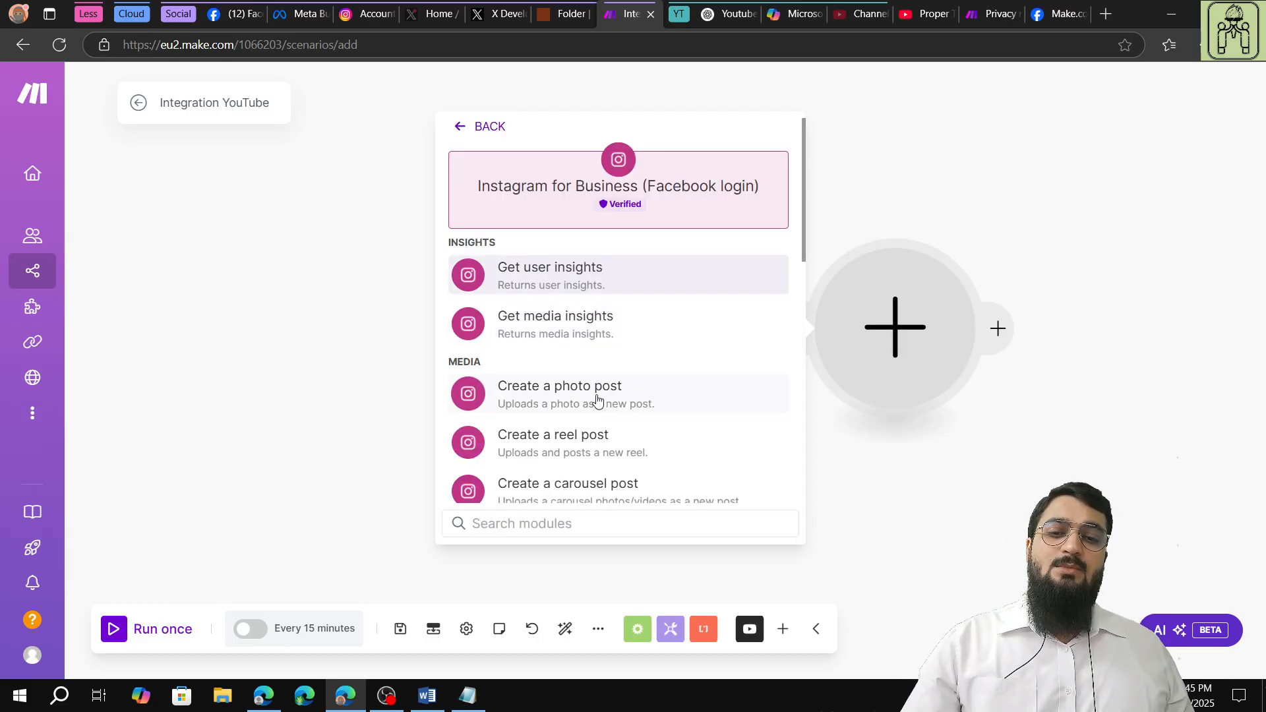
scroll(595, 396, "down", 3)
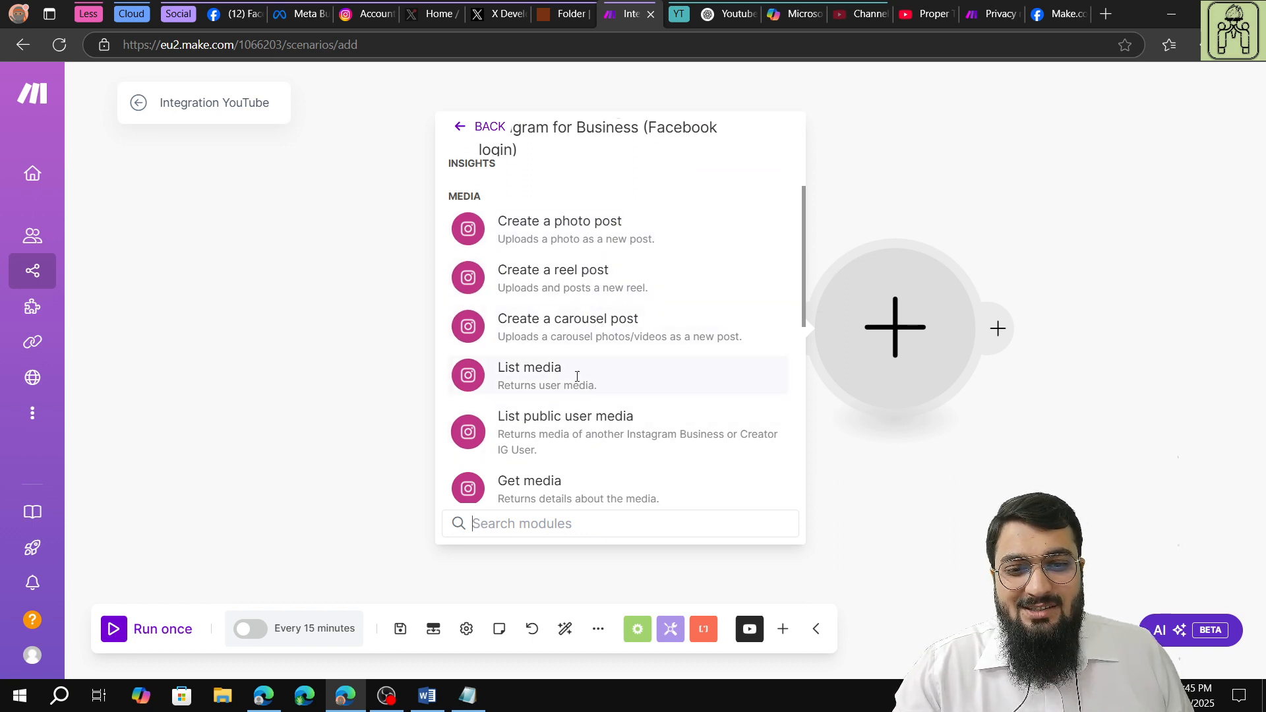
left_click(583, 244)
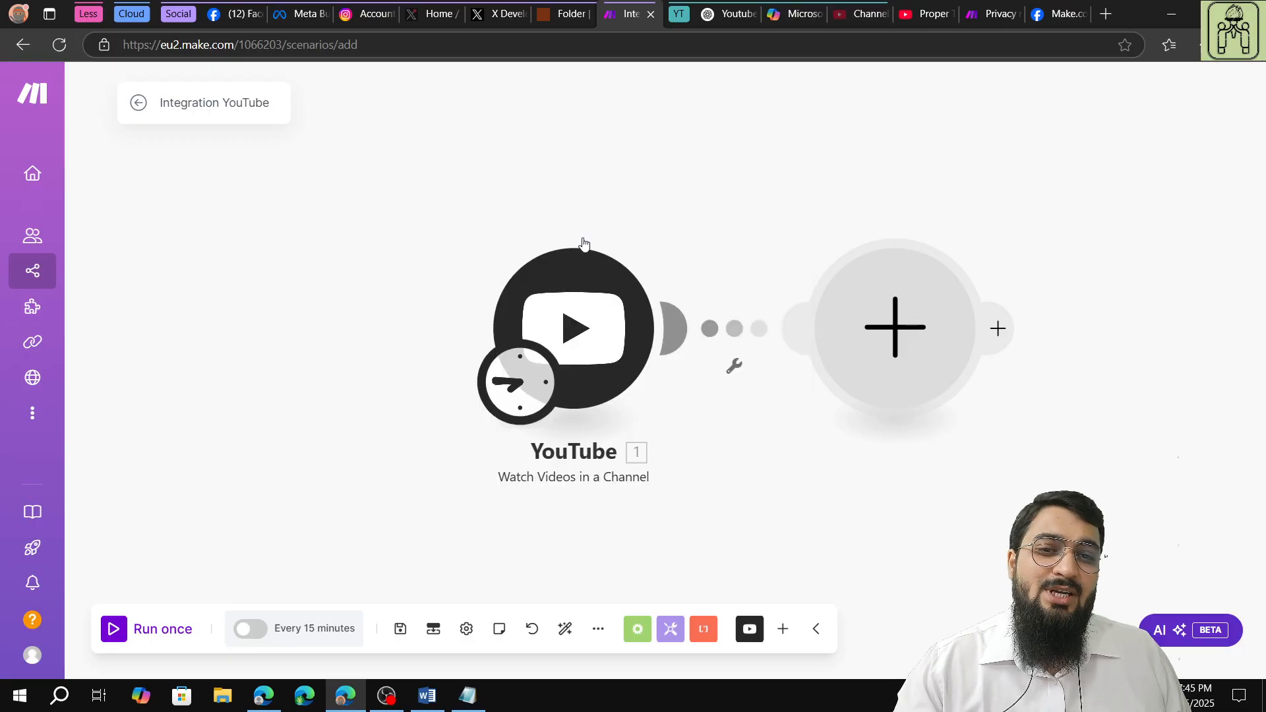
Start a new connection for the Instagram module and save it under the name IG PTT.
left_click(546, 333)
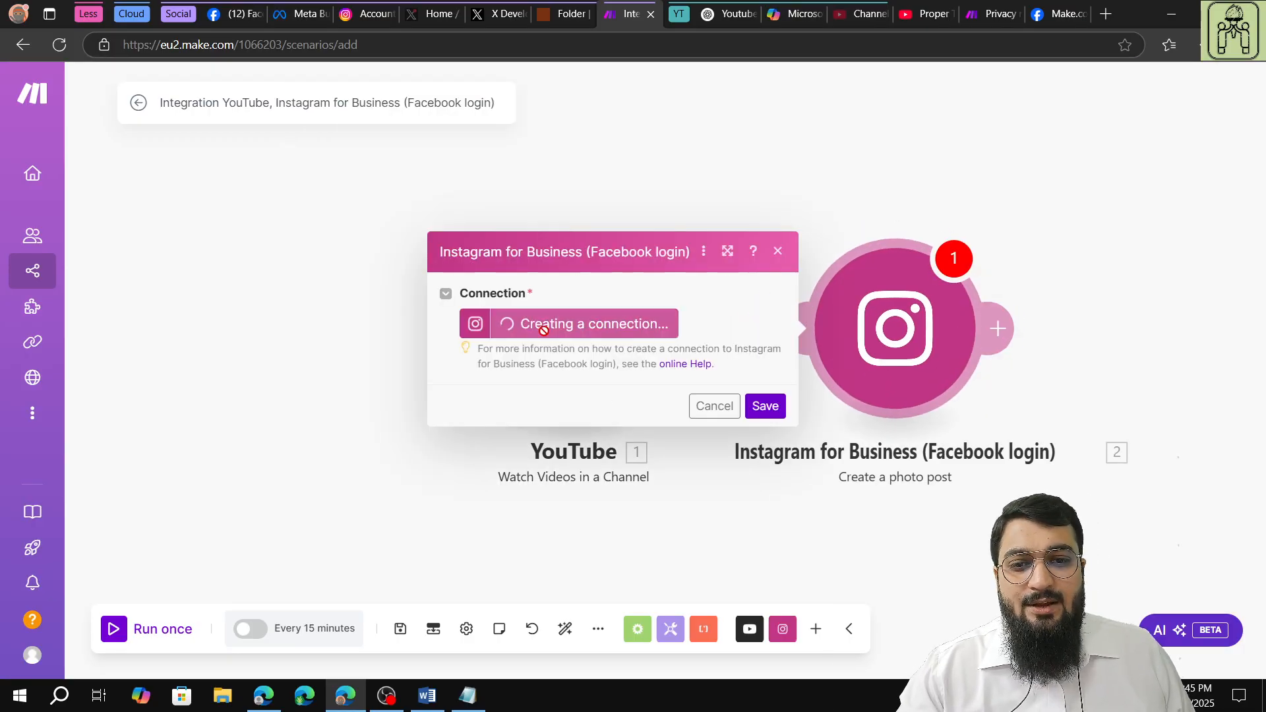
left_click(886, 279)
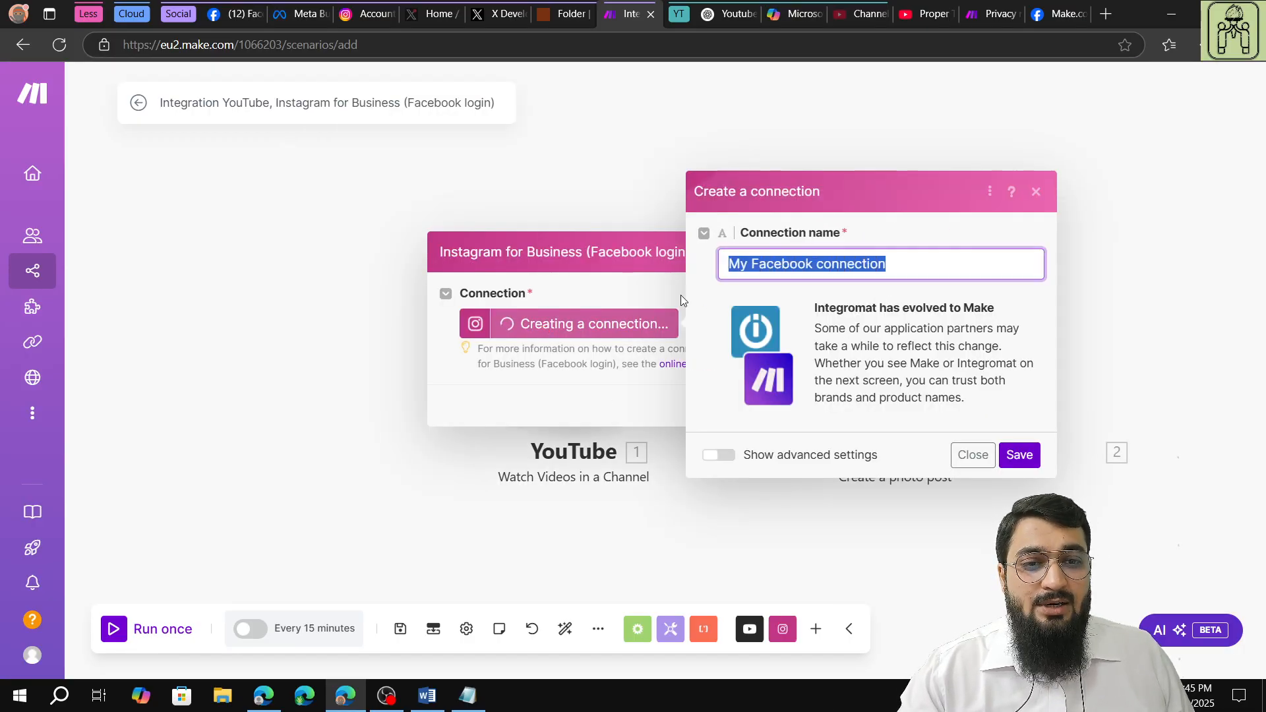
type("IG ")
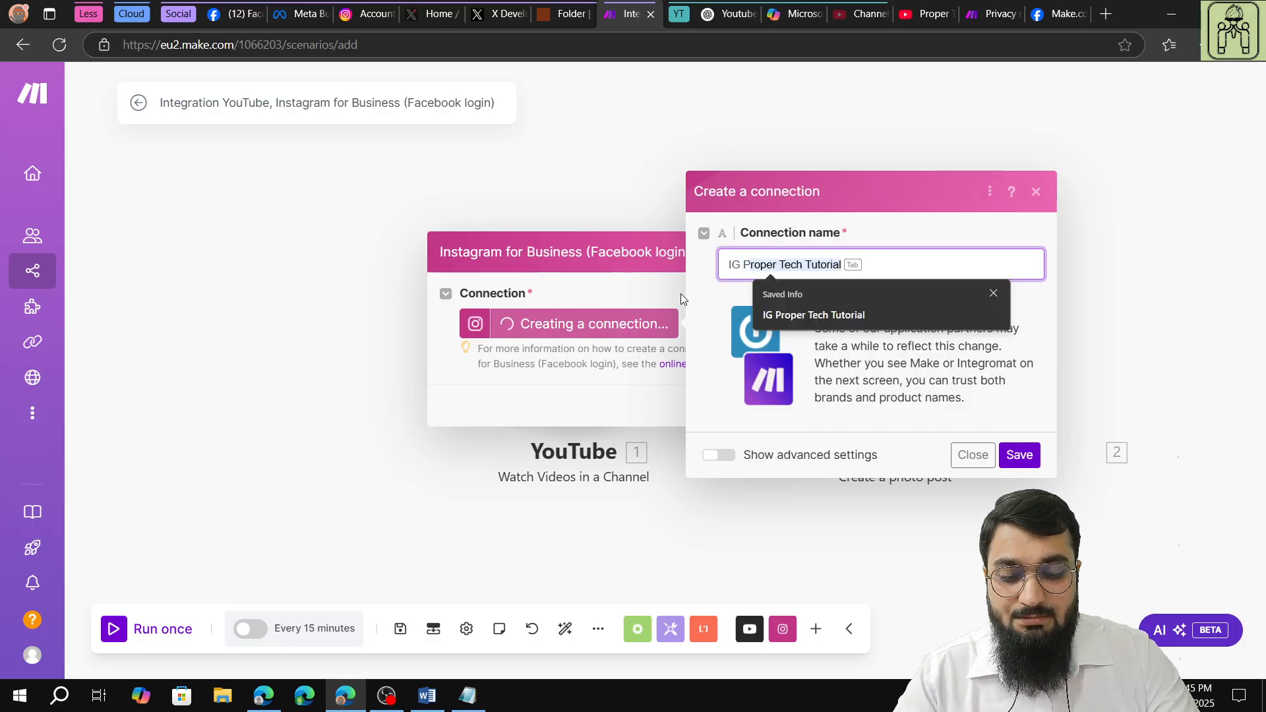
type("PTT")
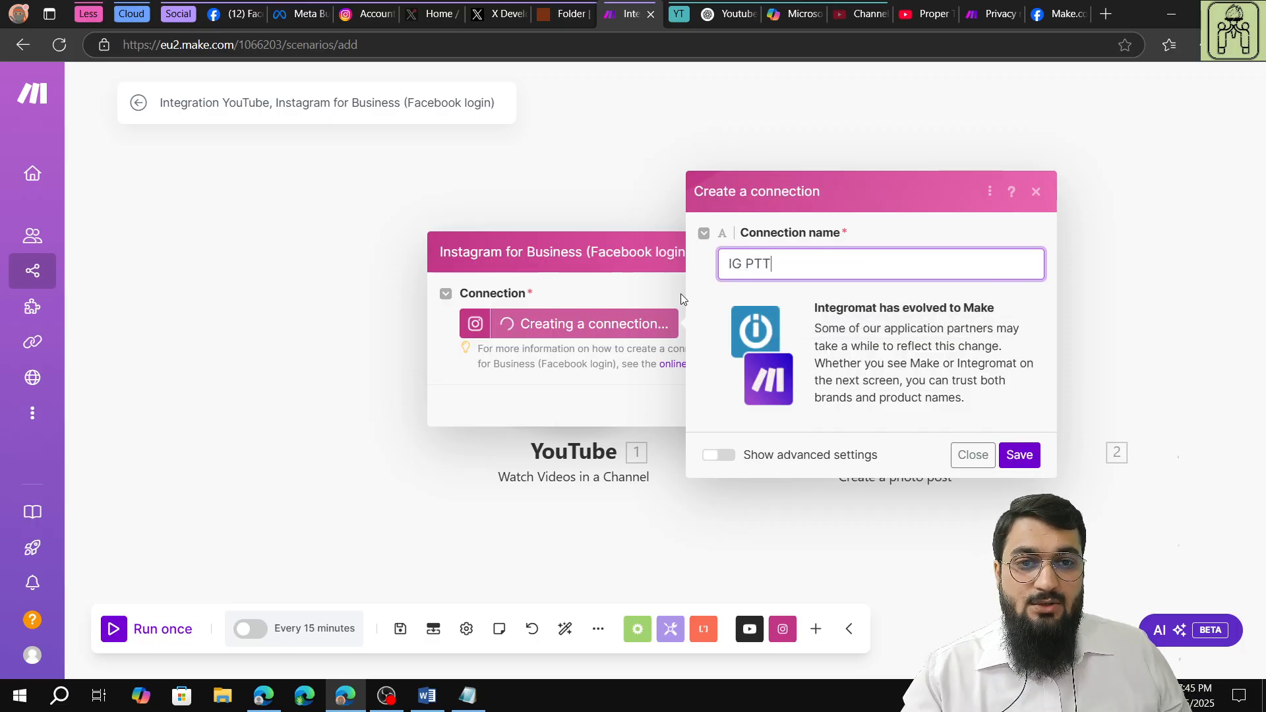
left_click(1018, 454)
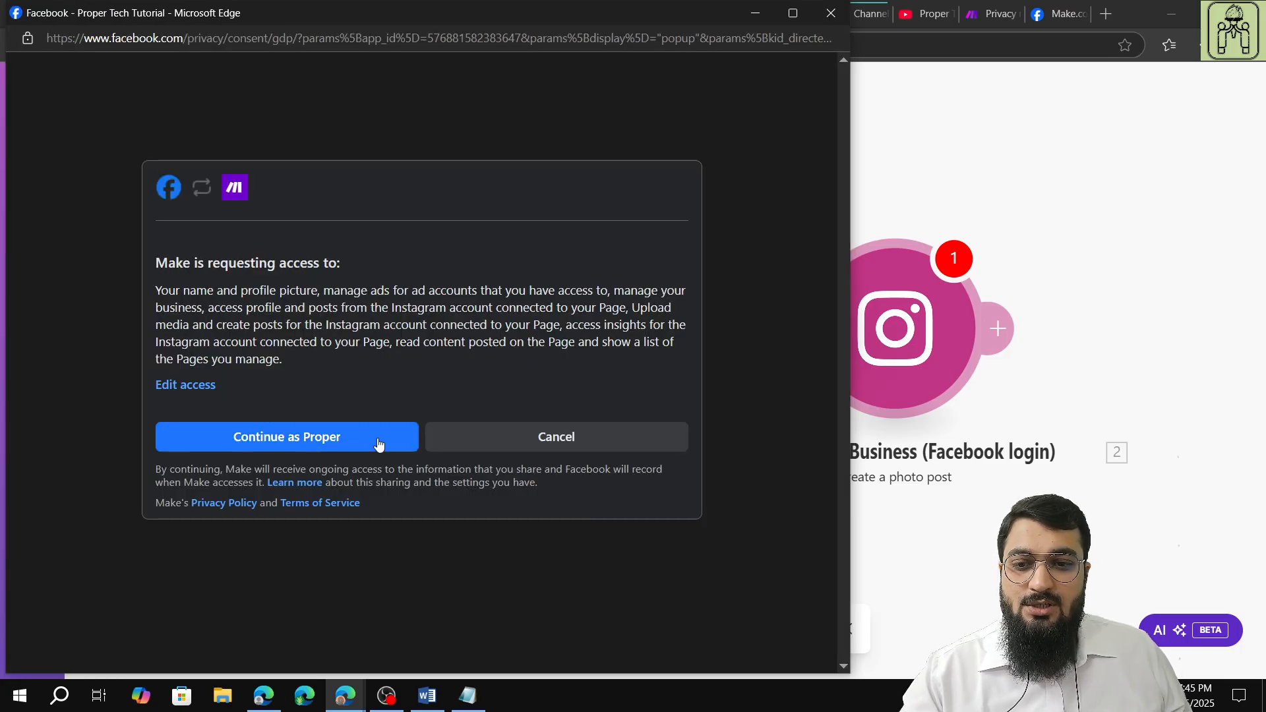
Grant Make the requested Facebook and Instagram access in the authorization window to complete the connection.
left_click(380, 443)
left_click(386, 706)
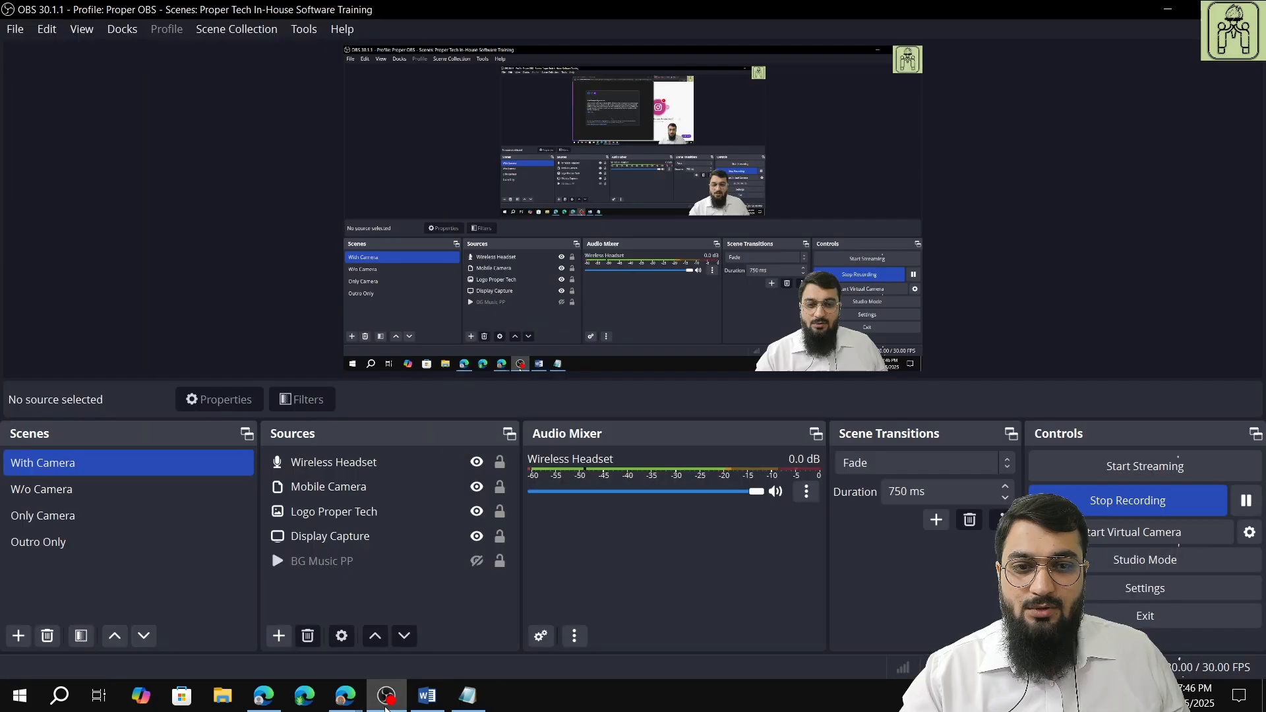
mouse_move(351, 708)
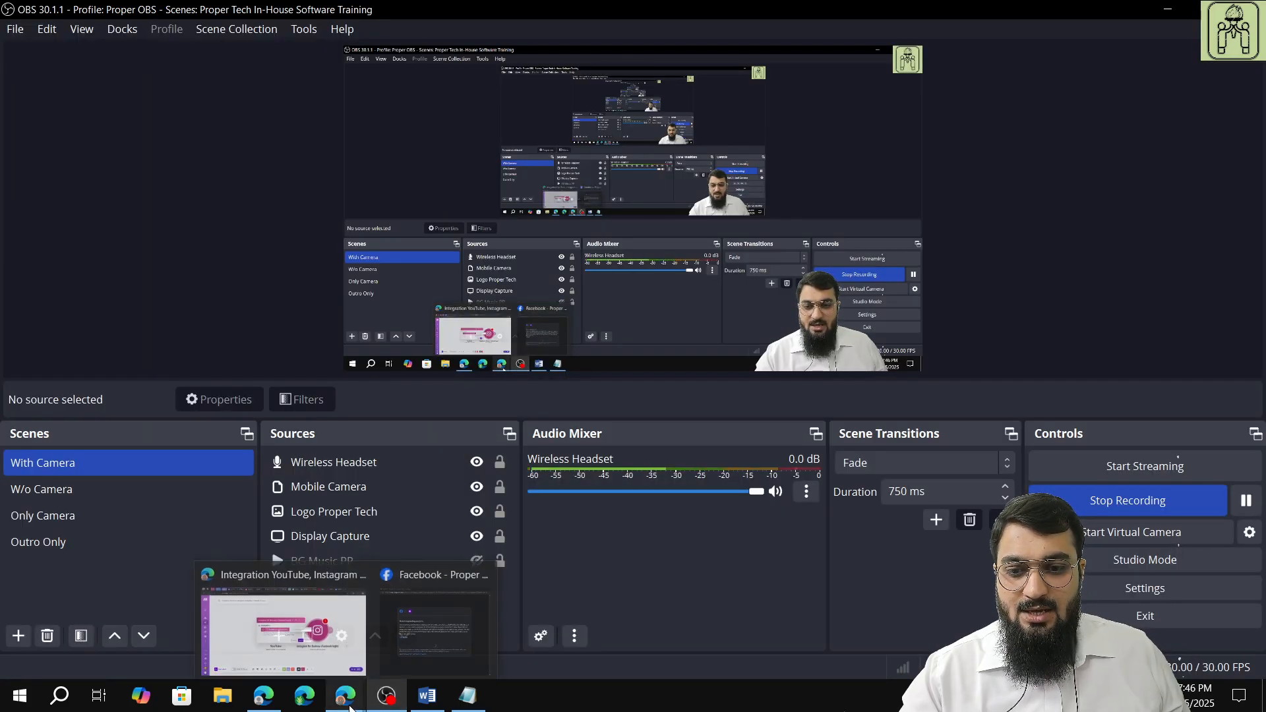
left_click(283, 629)
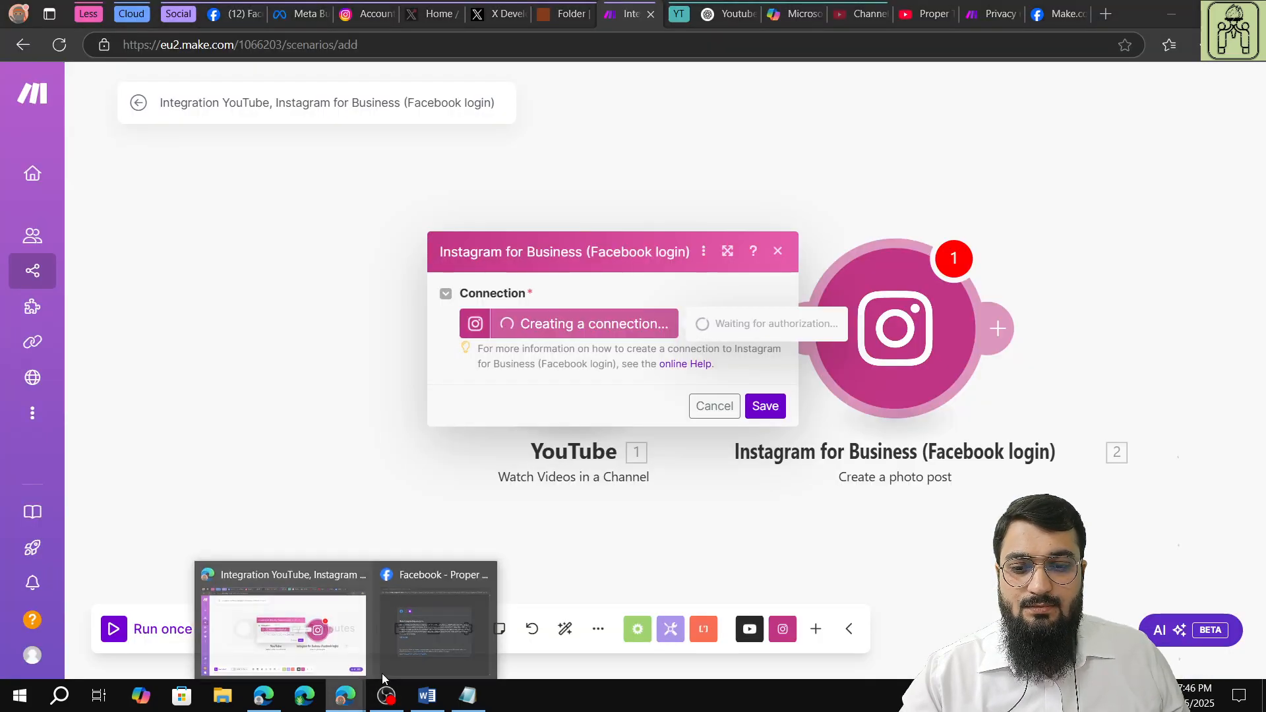
left_click(429, 643)
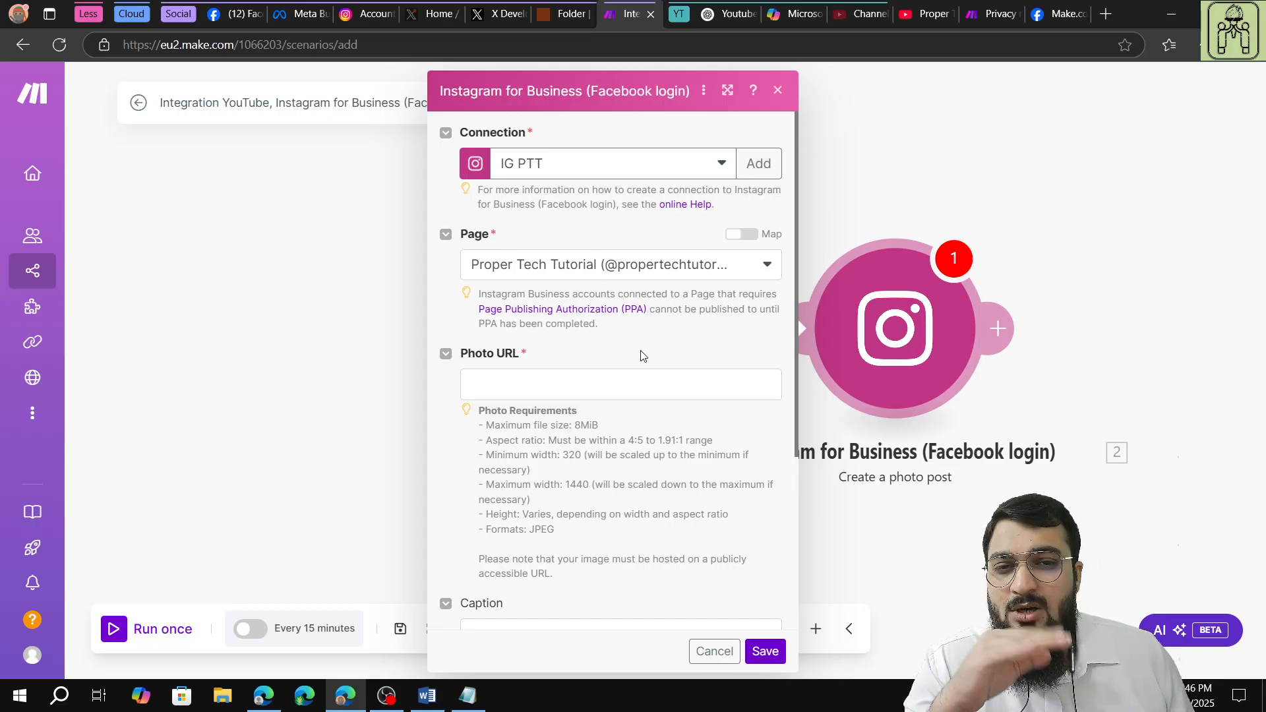
Map the Instagram post's Photo URL to the URL of the YouTube video's High thumbnail.
left_click(639, 391)
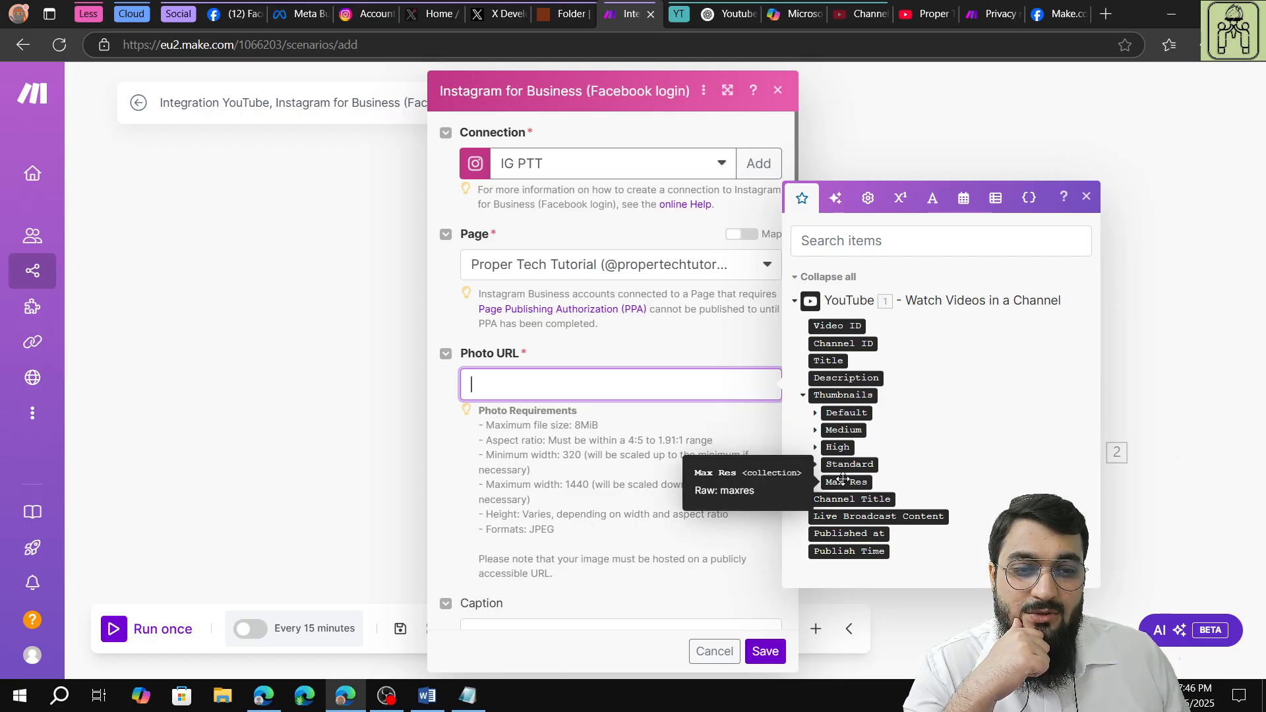
left_click(835, 448)
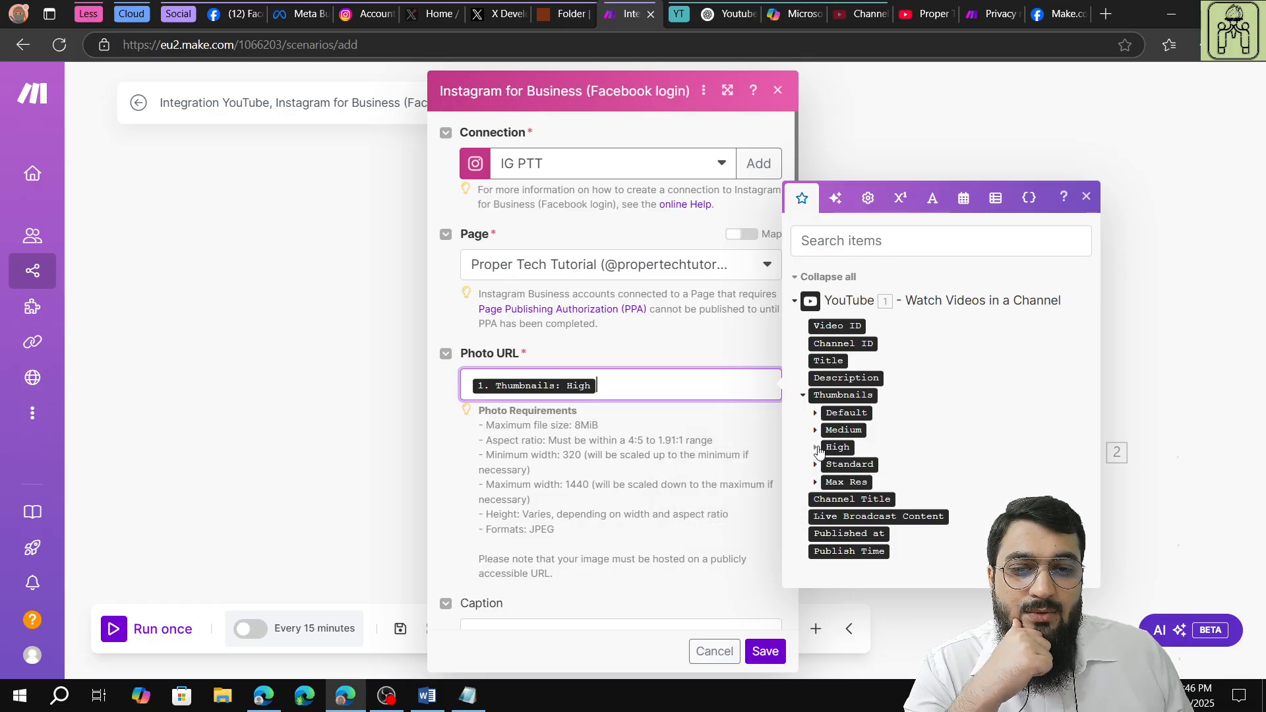
key("BackSpace")
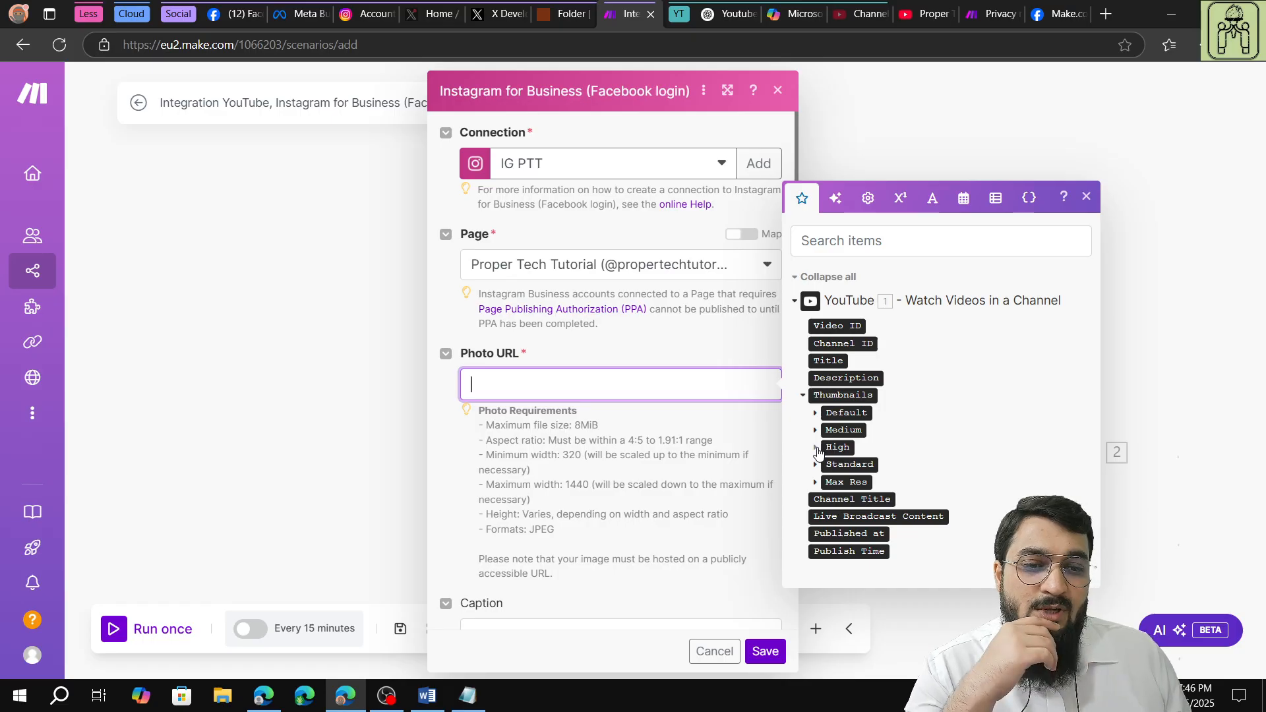
left_click(817, 449)
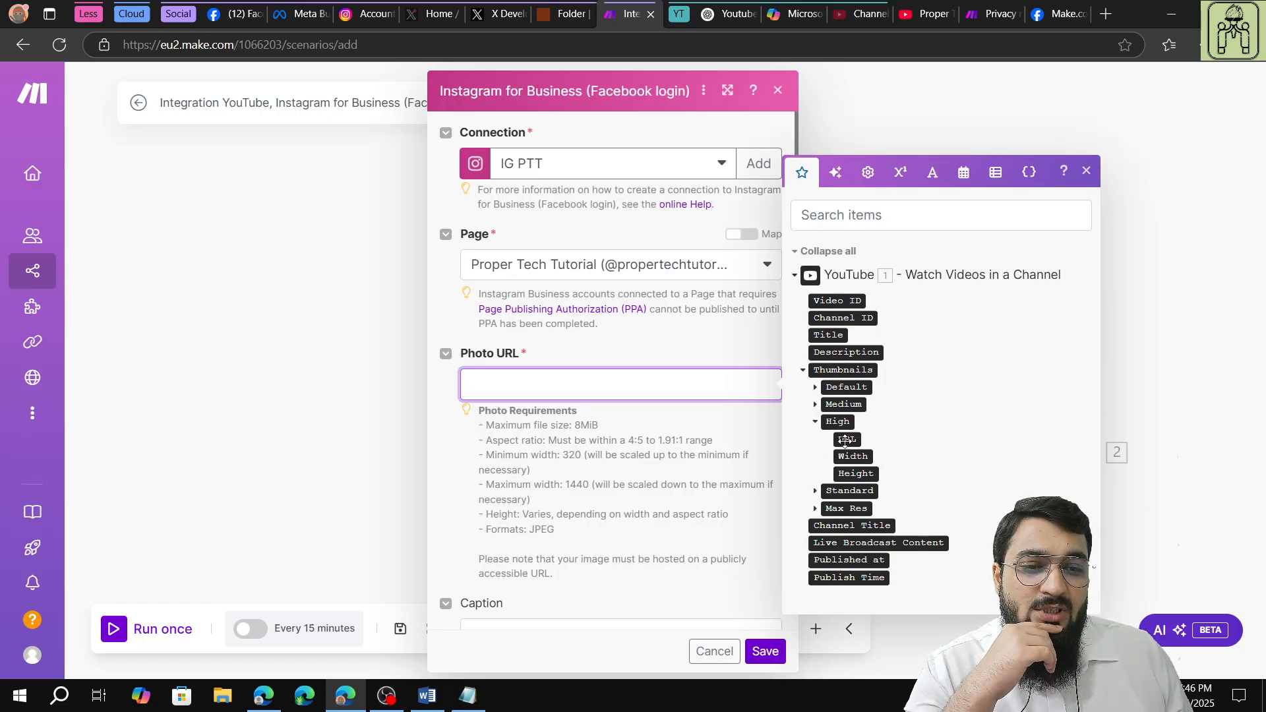
left_click(845, 441)
left_click(711, 445)
Copy the Instagram caption template with its hashtags from the Notepad notes and paste it into the photo post's Caption.
scroll(712, 453, "down", 4)
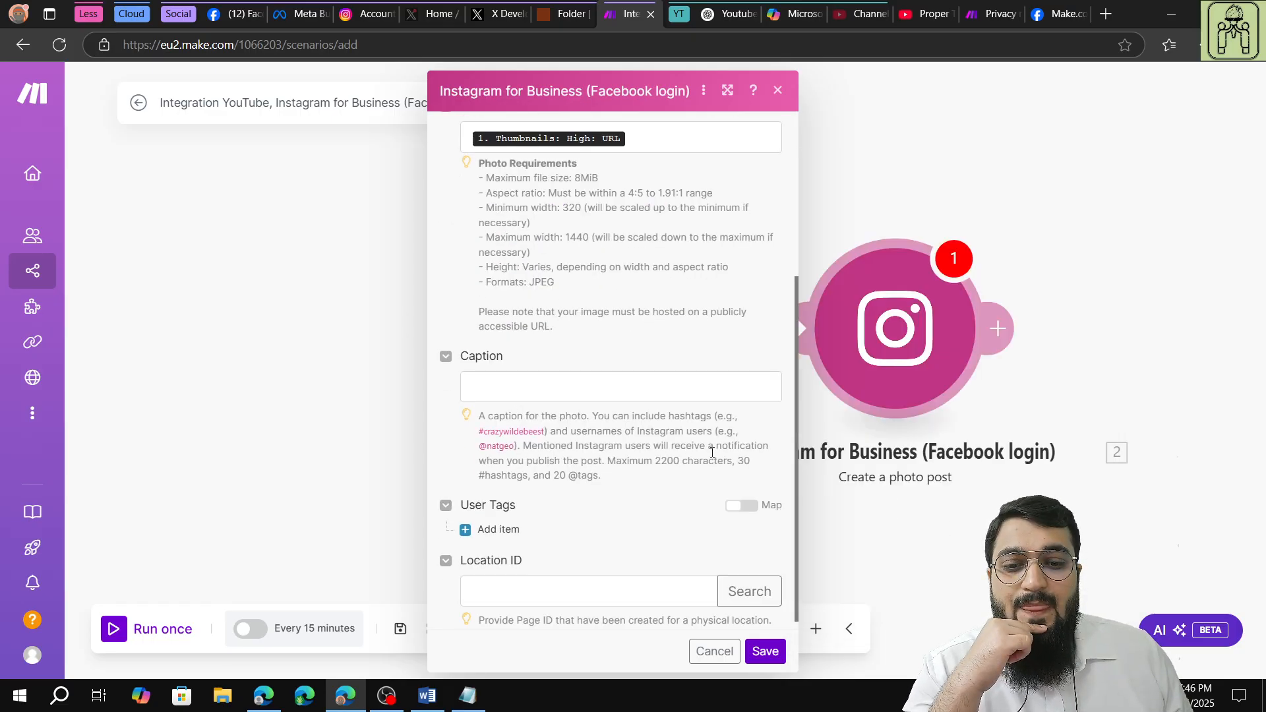
left_click(635, 391)
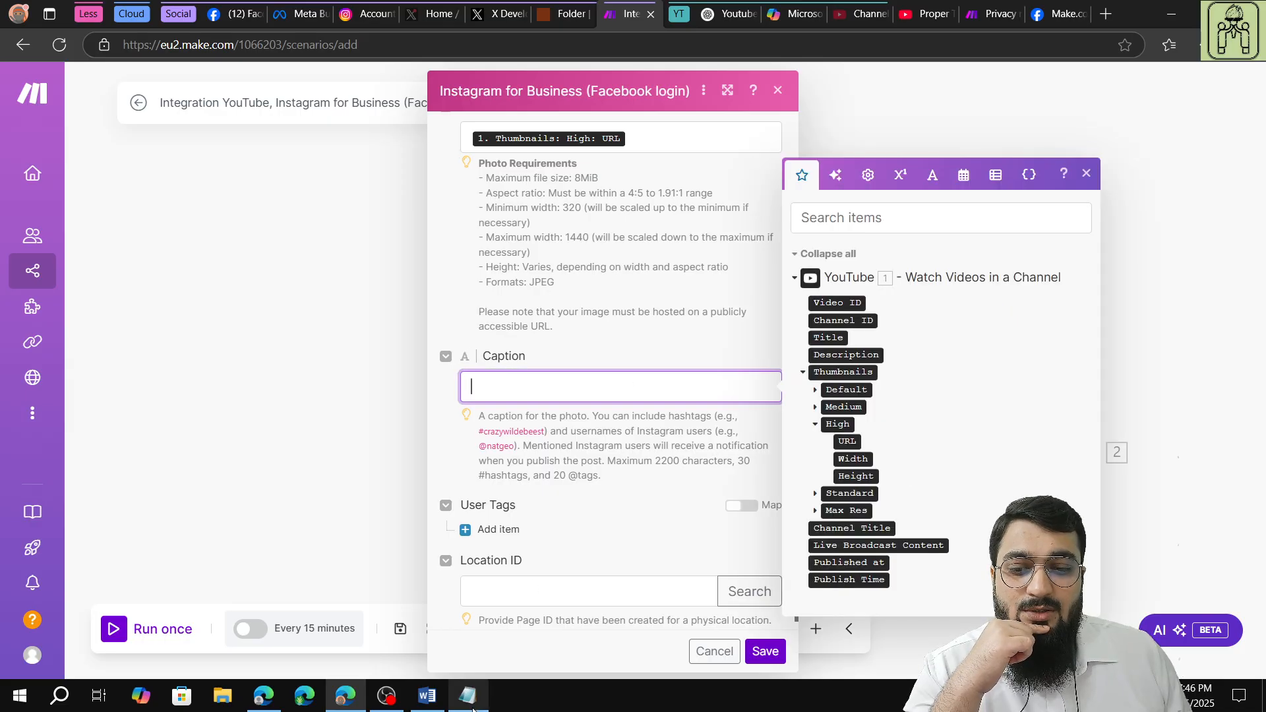
left_click(468, 695)
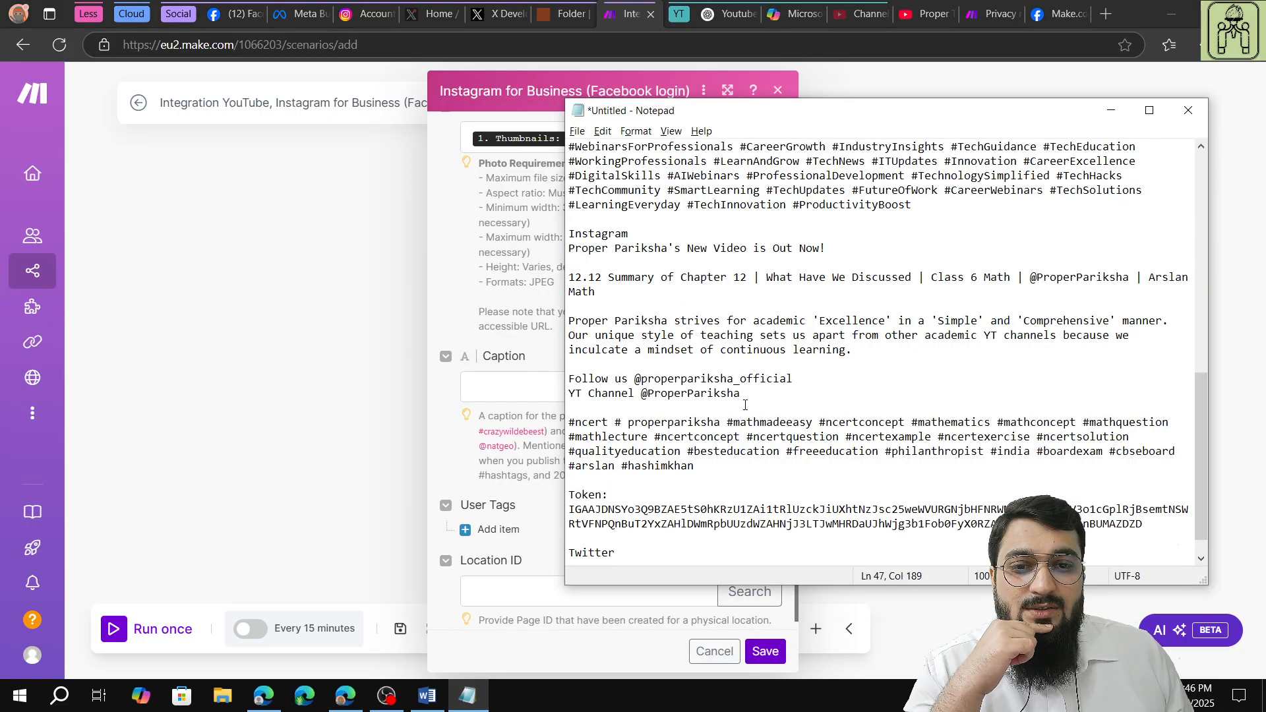
left_click_drag(568, 251, 695, 473)
right_click(674, 439)
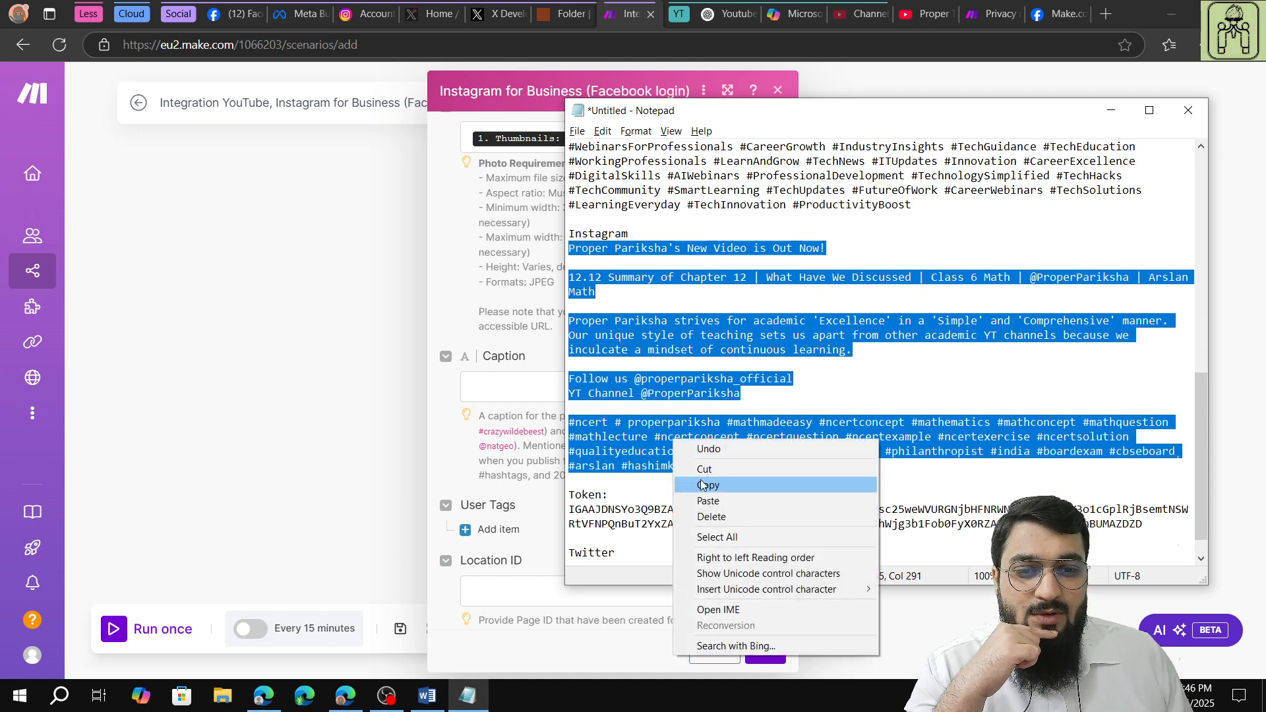
left_click(706, 484)
left_click(475, 389)
right_click(486, 390)
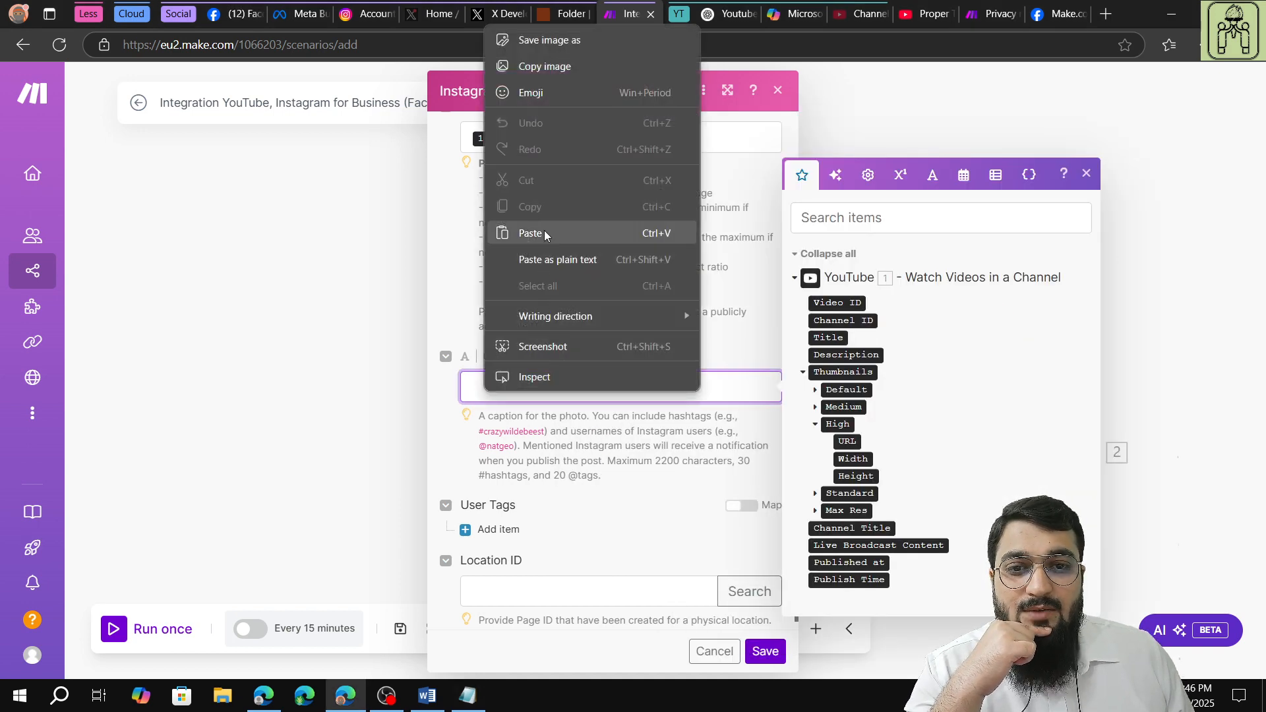
left_click(540, 232)
Replace the "12.12 Summary of Chapter 12" title line in the caption with the YouTube Title variable.
scroll(613, 448, "up", 3)
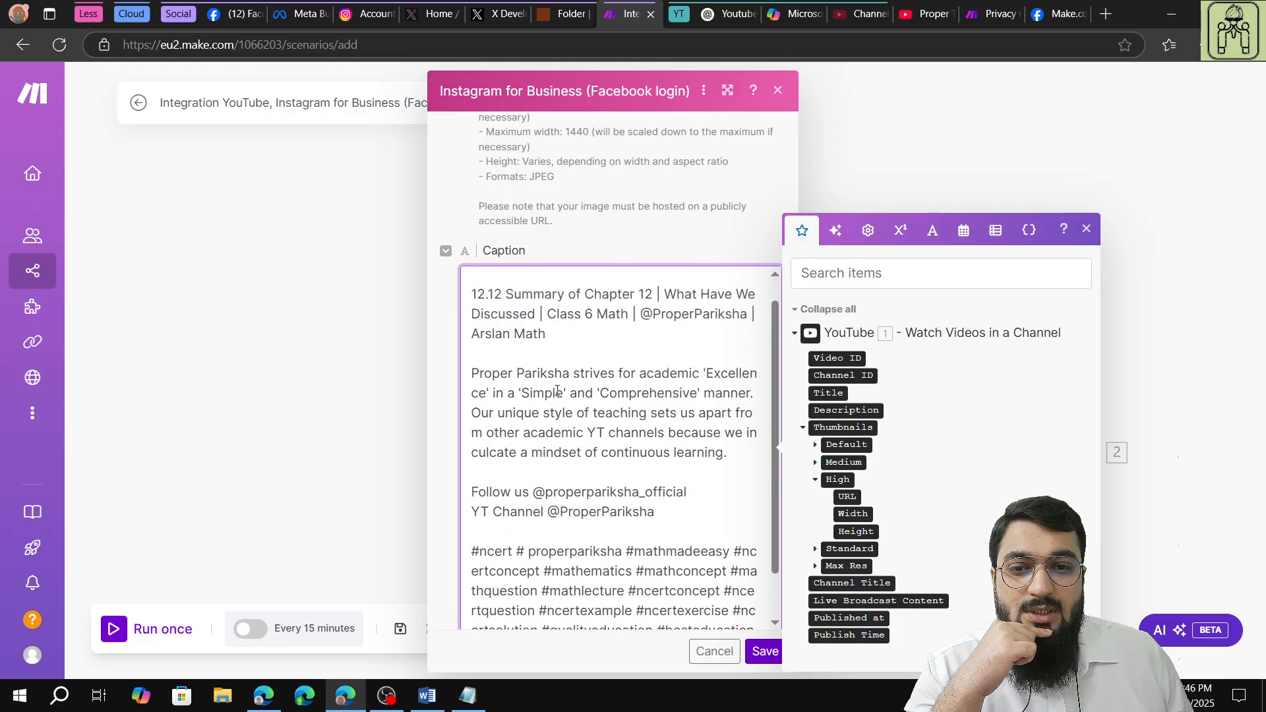
left_click_drag(545, 360, 456, 327)
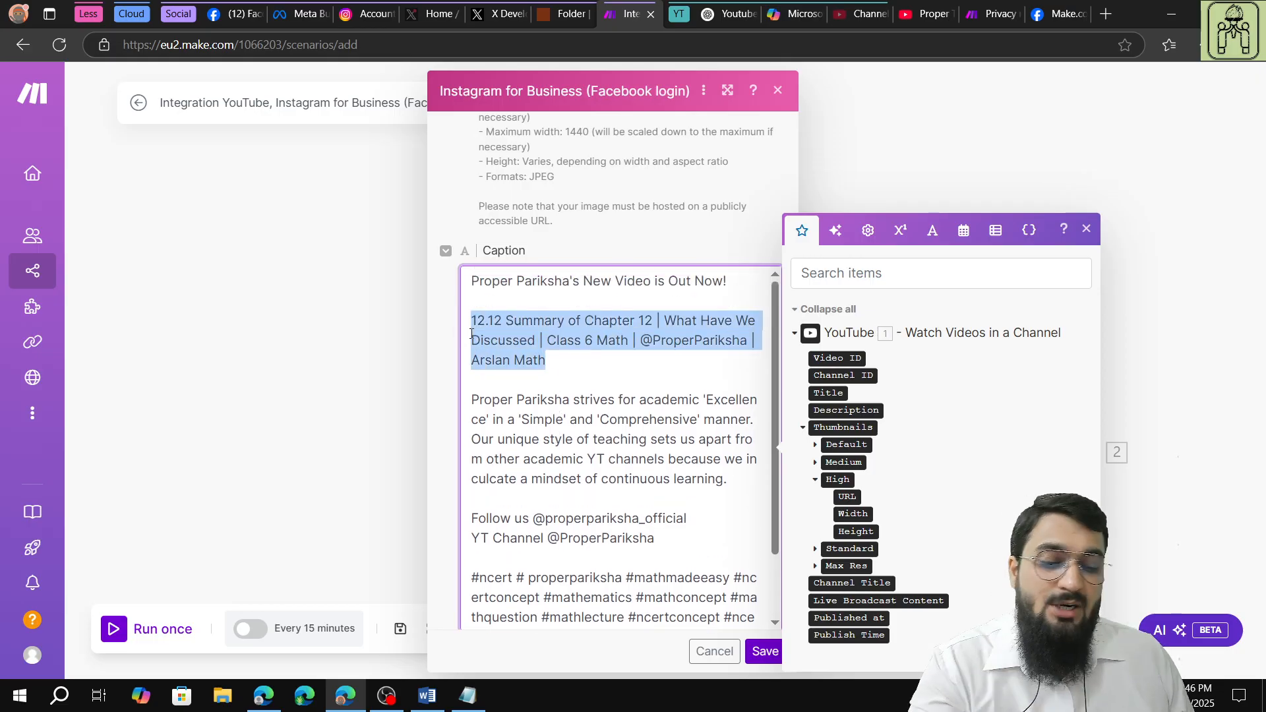
key("BackSpace")
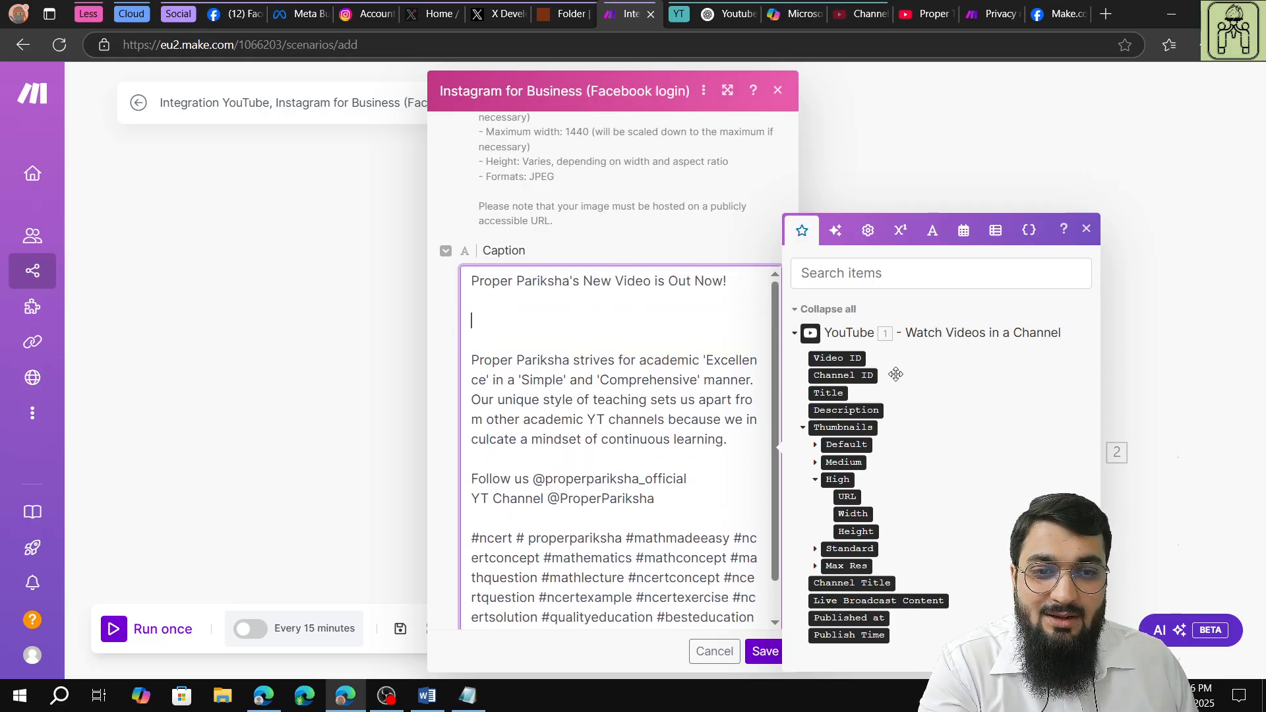
left_click(829, 393)
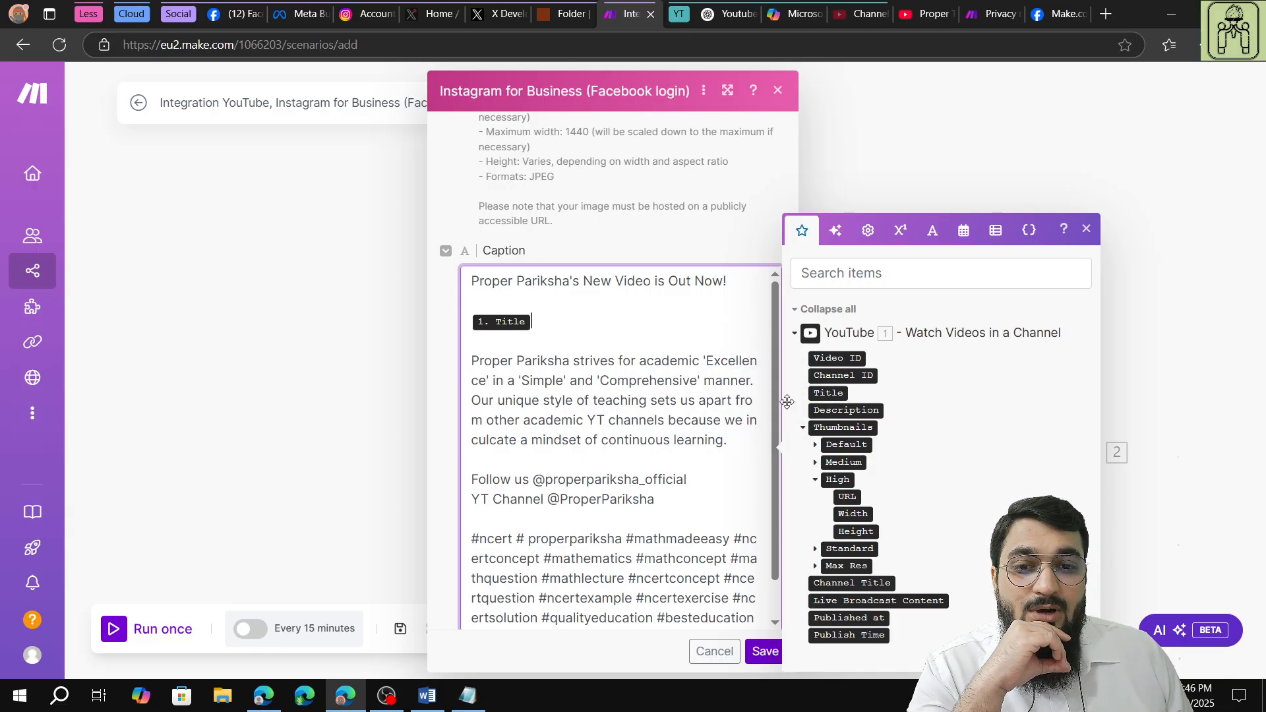
scroll(610, 399, "down", 1)
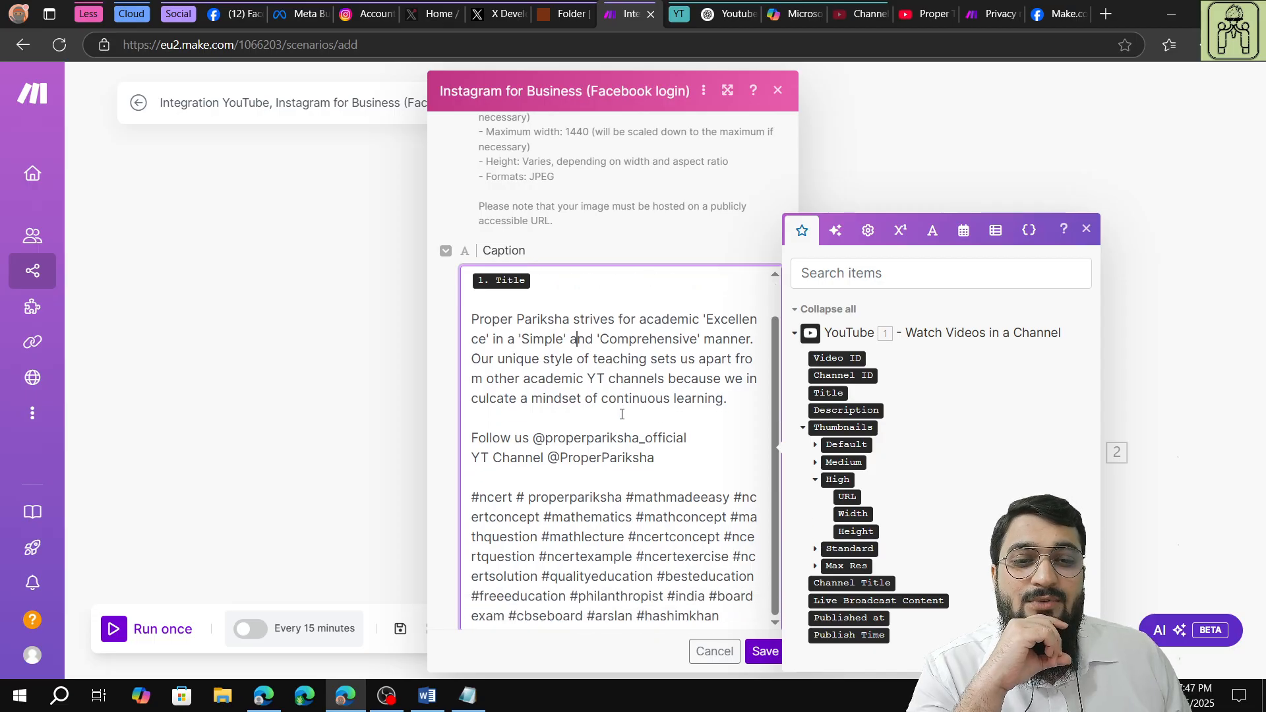
left_click(673, 248)
scroll(681, 249, "down", 4)
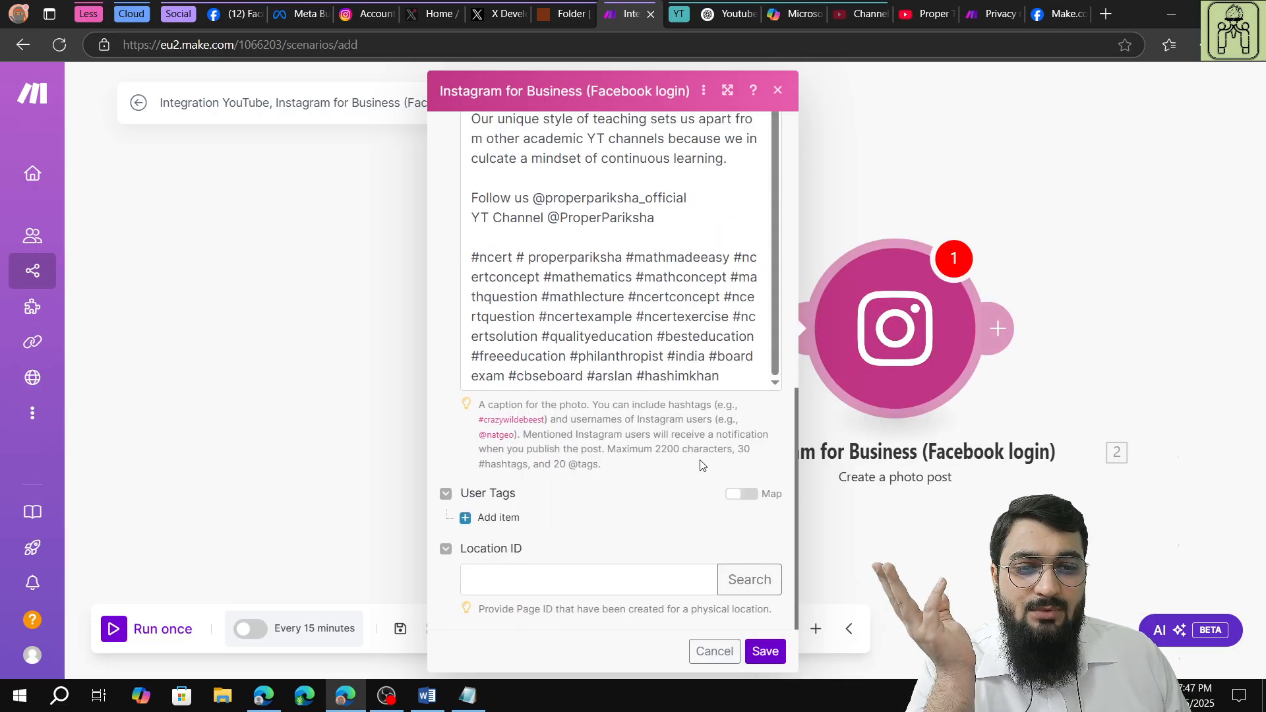
left_click(491, 518)
scroll(626, 404, "down", 3)
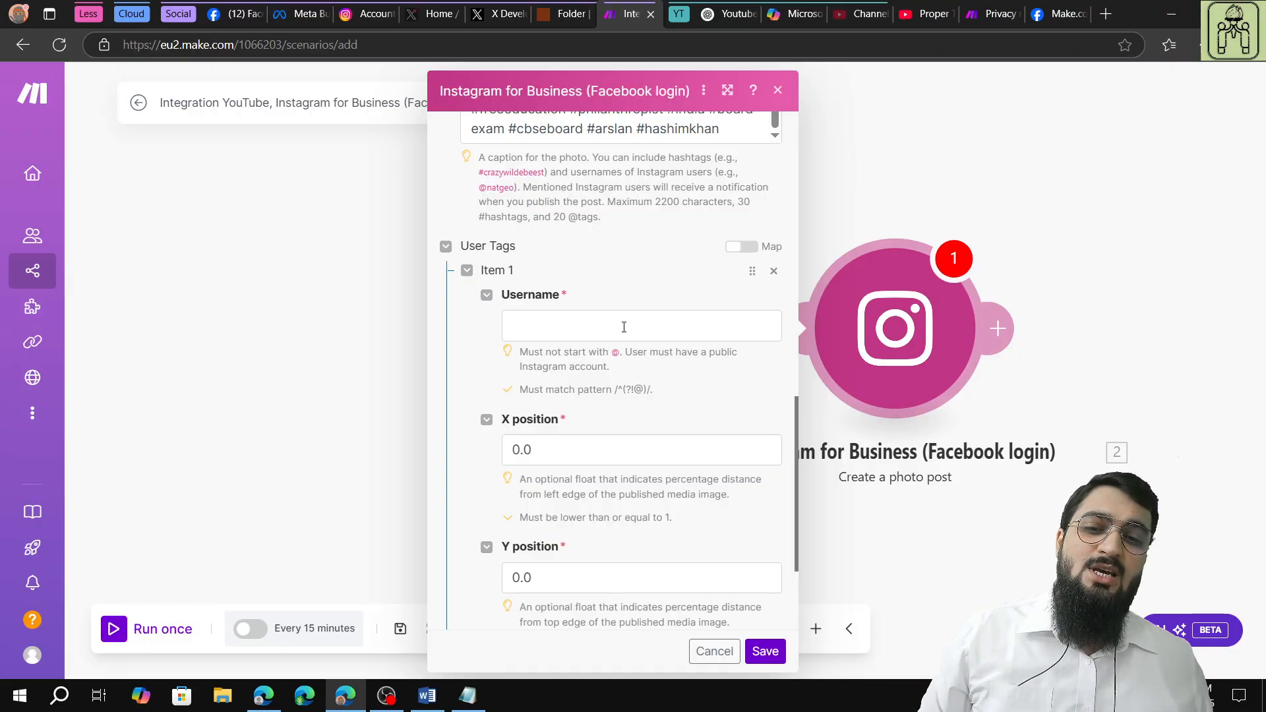
left_click(623, 327)
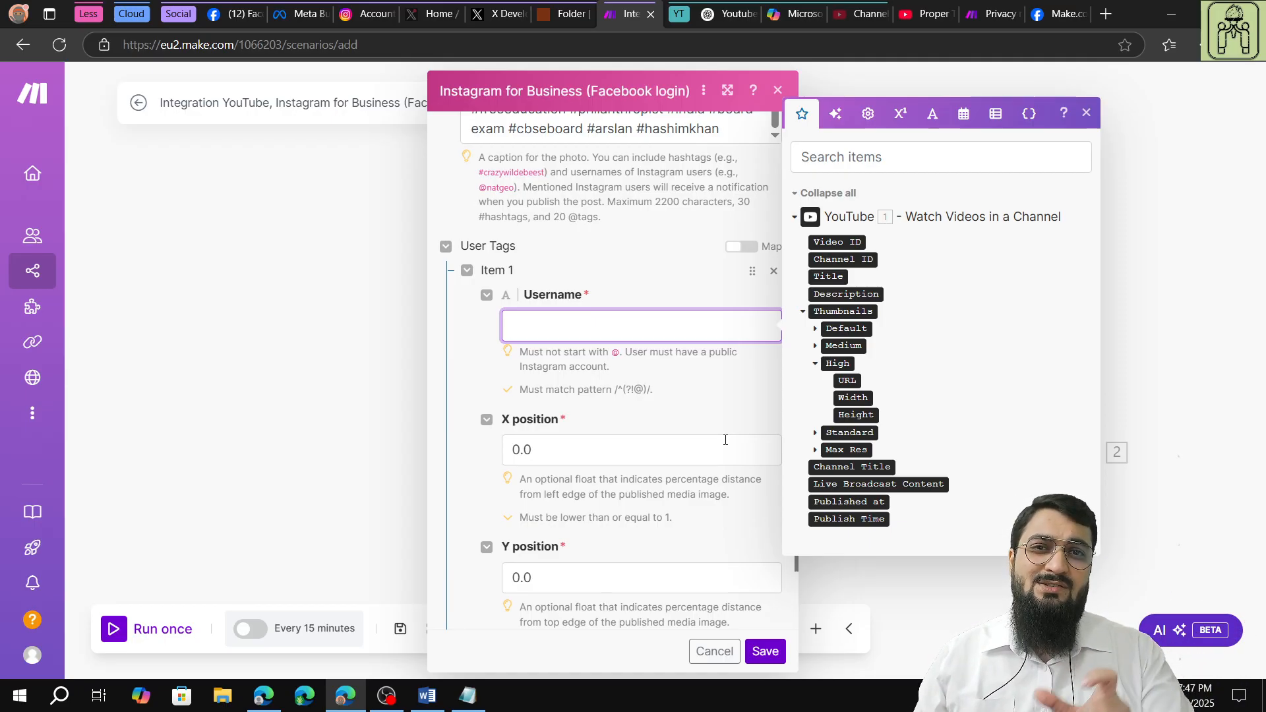
left_click(469, 271)
left_click(773, 270)
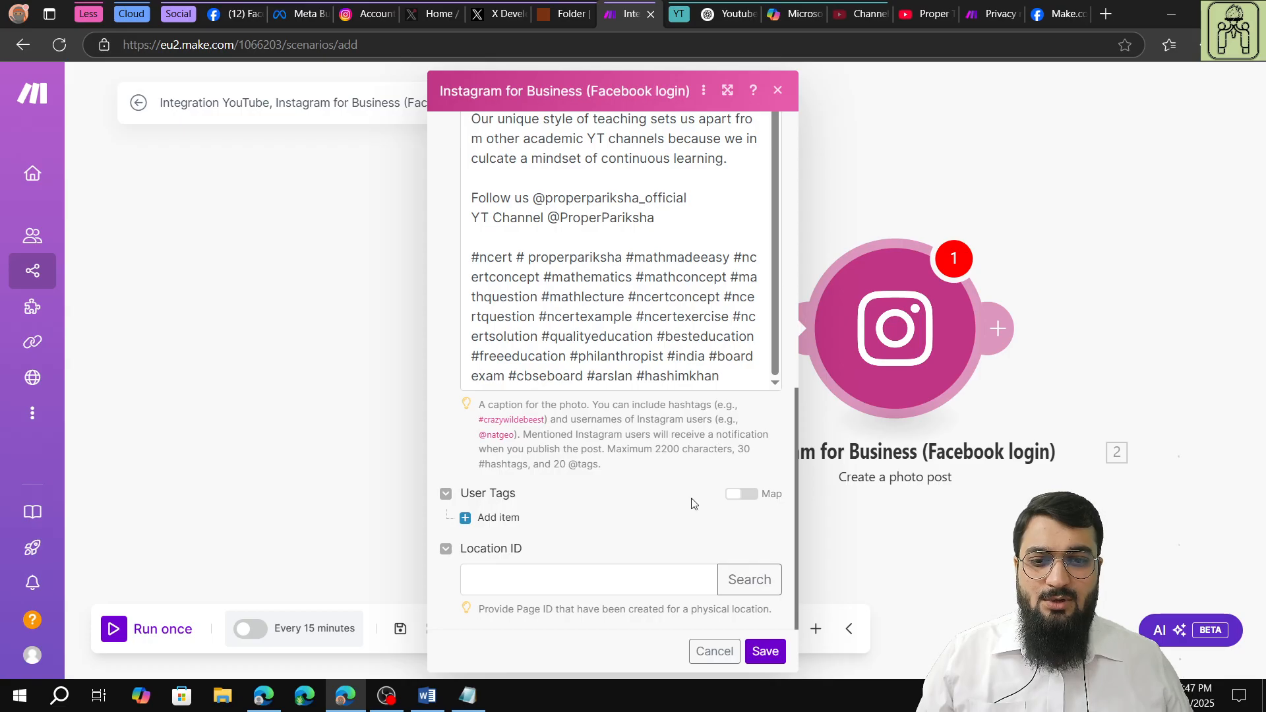
Save the Instagram photo post settings and make the YouTube module start manually from "Remember Assembly Constraints (36/38)".
left_click(766, 651)
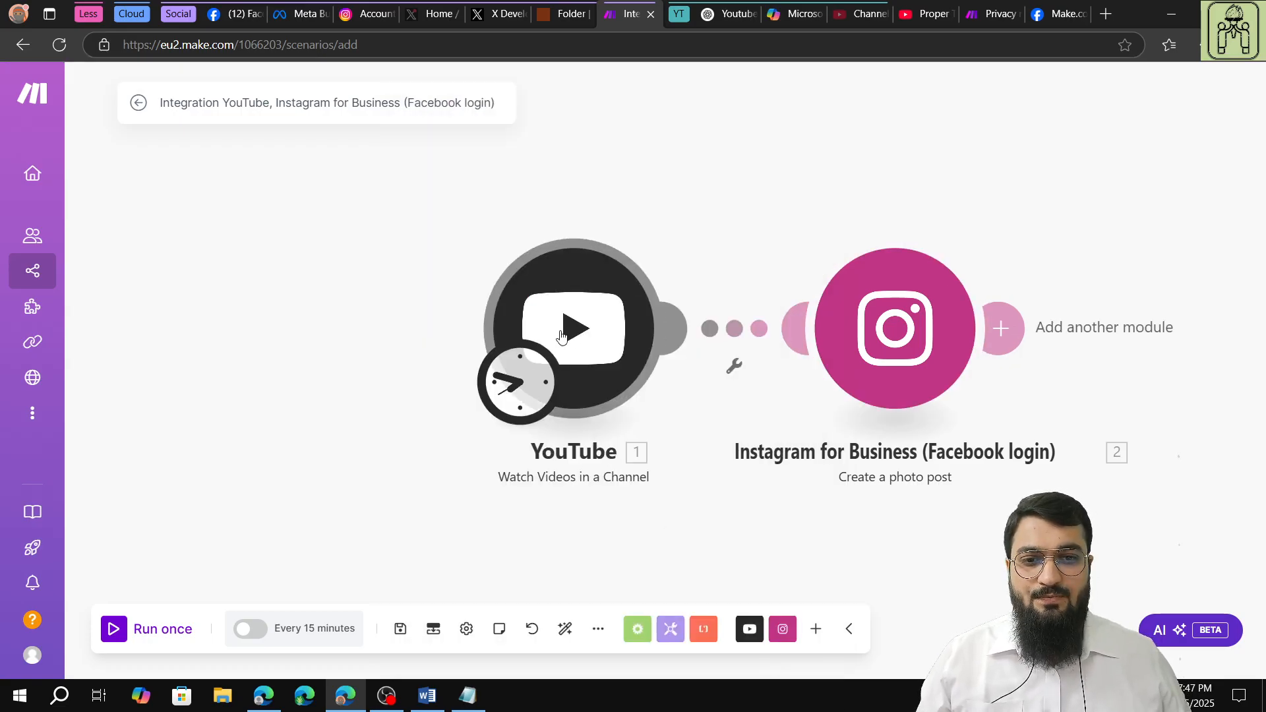
right_click(619, 337)
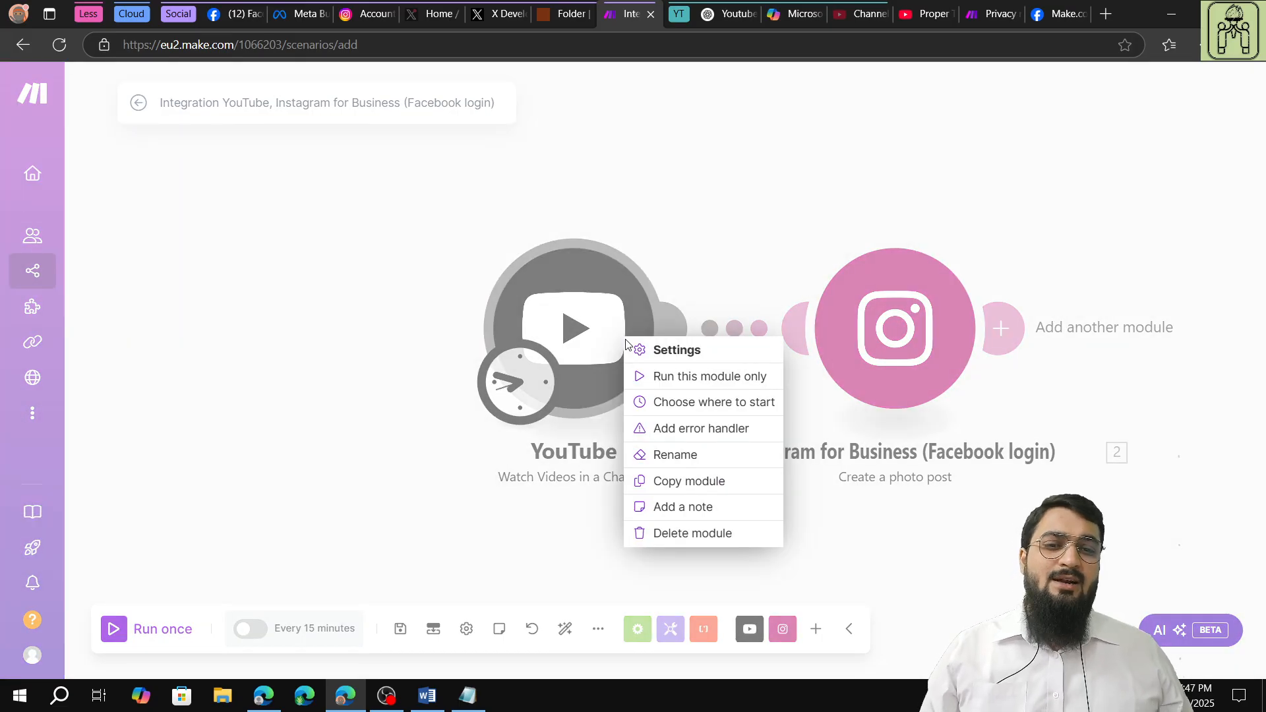
left_click(689, 403)
left_click(717, 371)
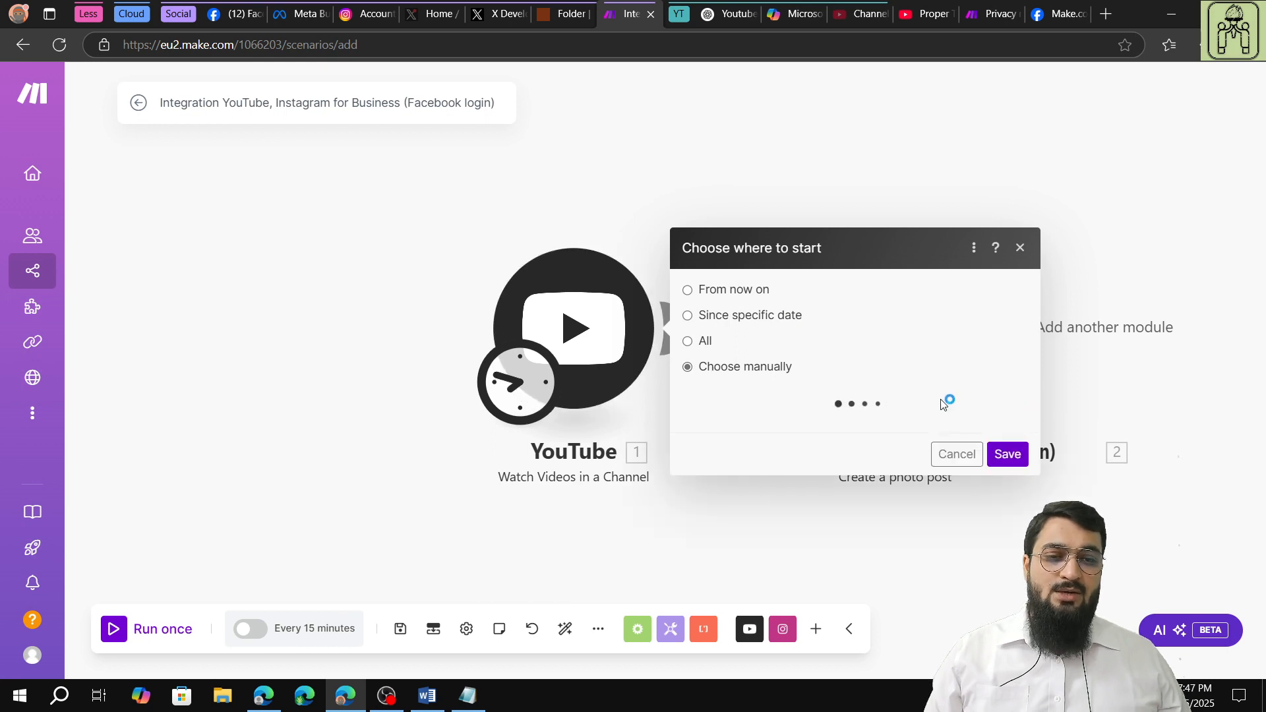
left_click(870, 436)
scroll(932, 398, "down", 5)
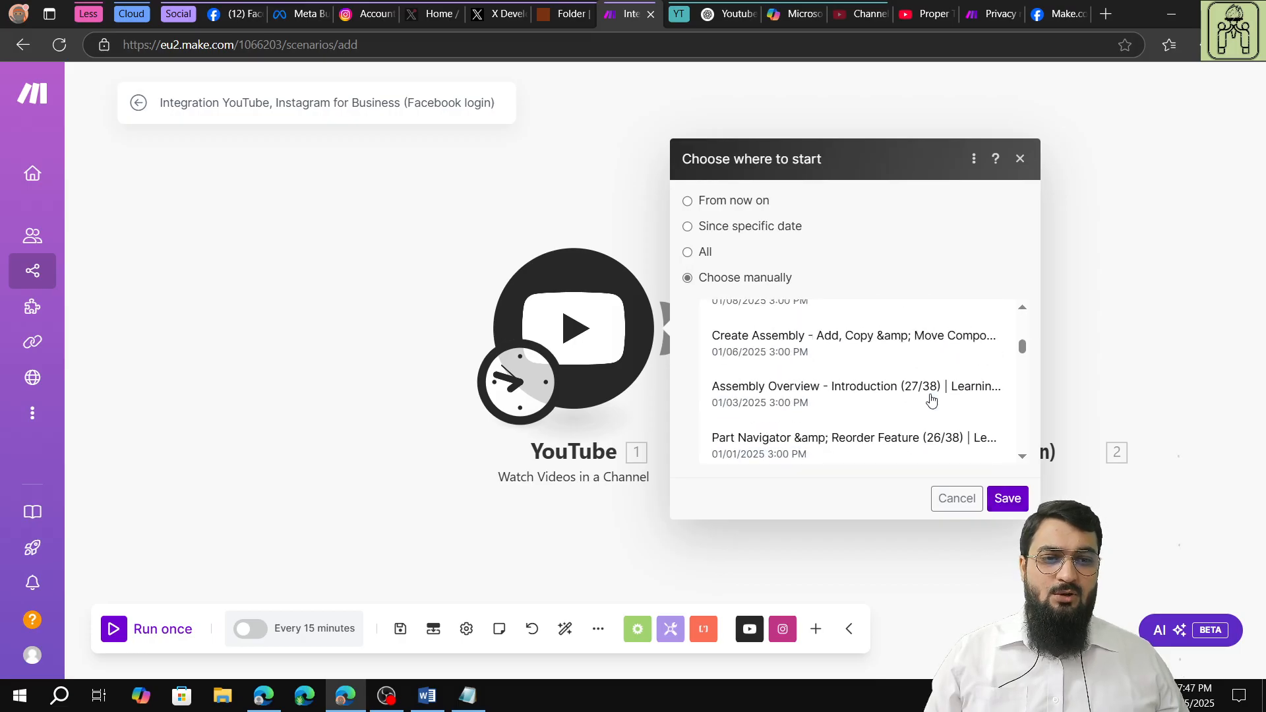
scroll(932, 398, "up", 8)
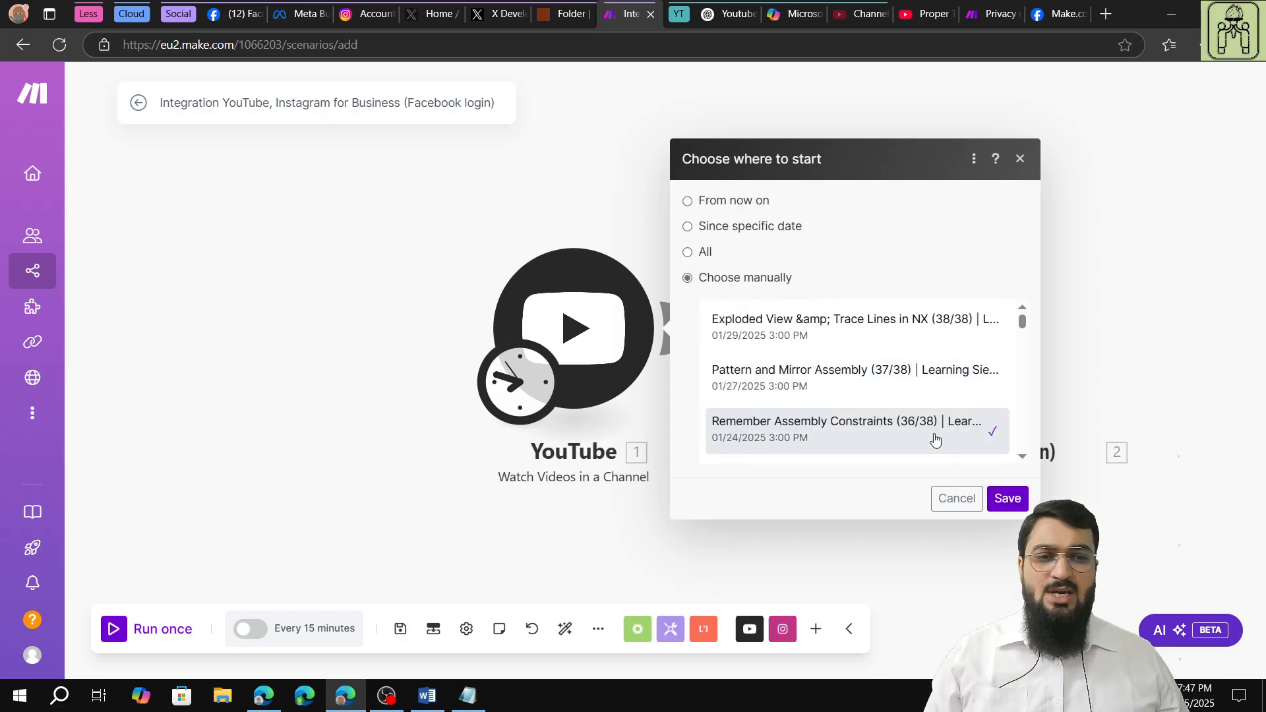
left_click(1005, 499)
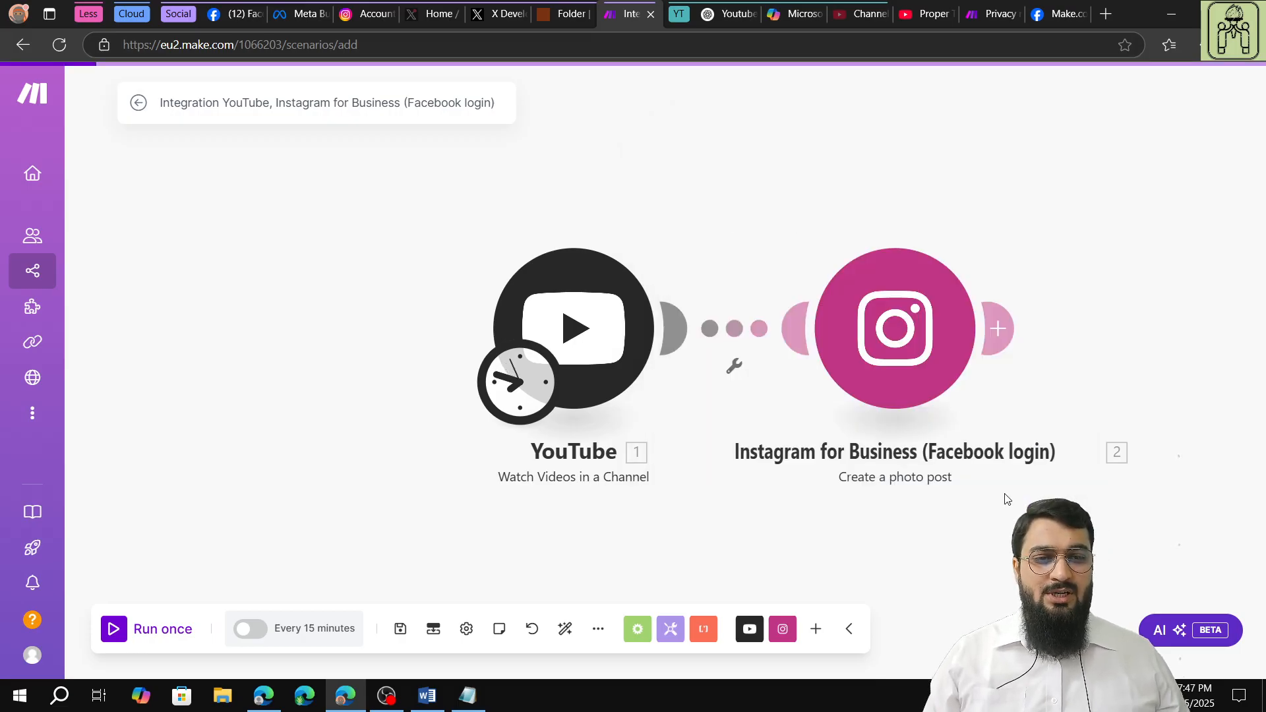
Run the scenario once and open the newly published "Remember Assembly Constraints" post on the Proper Tech Tutorial Instagram profile.
left_click(114, 630)
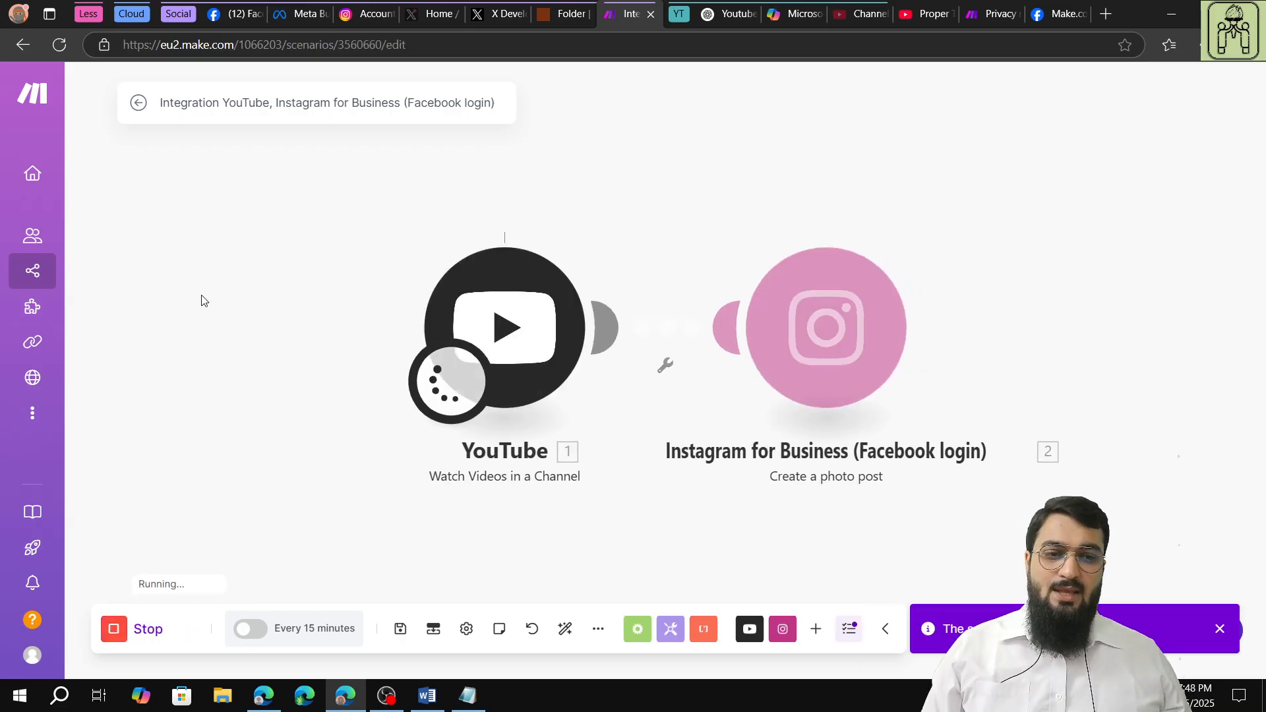
mouse_move(579, 246)
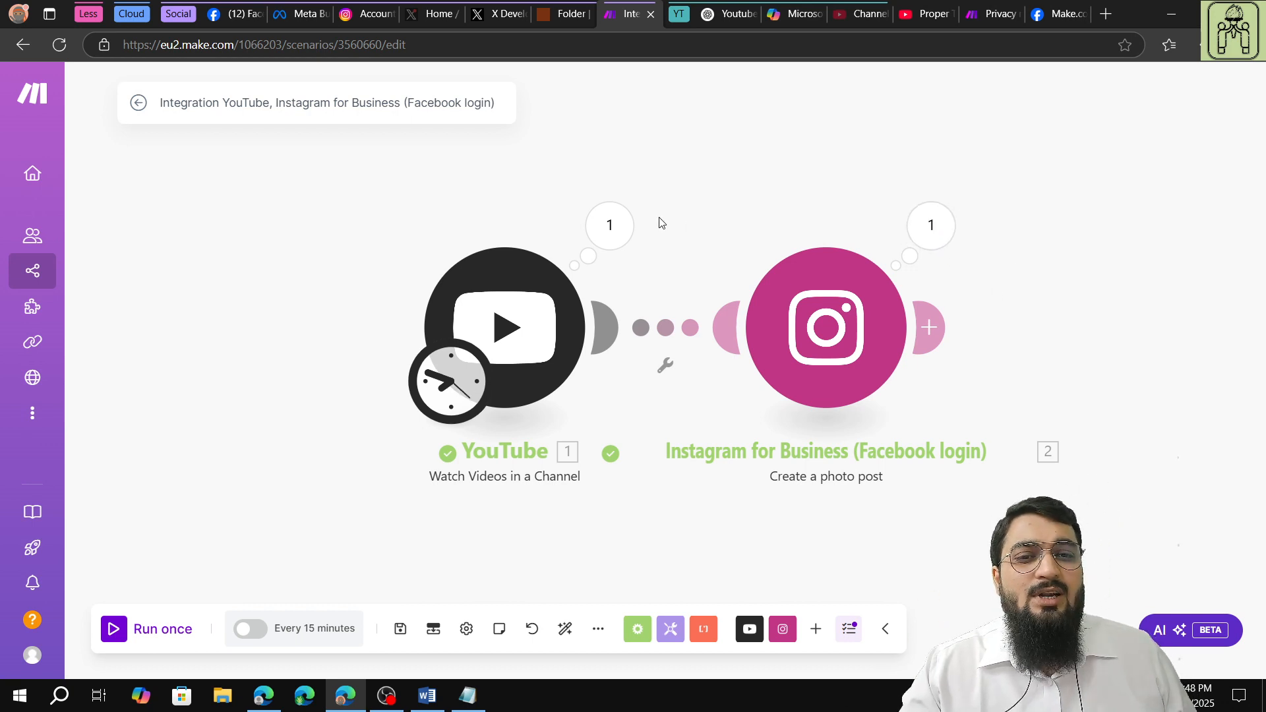
left_click(371, 15)
left_click(1225, 91)
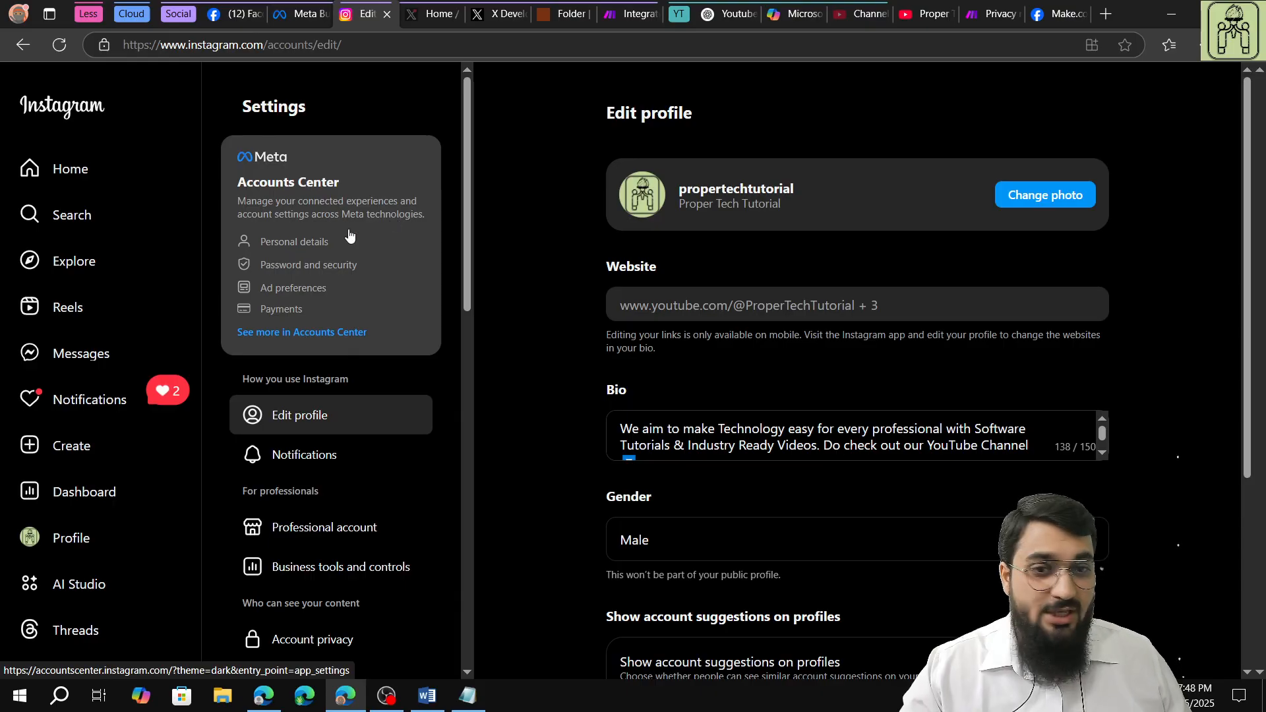
left_click(66, 537)
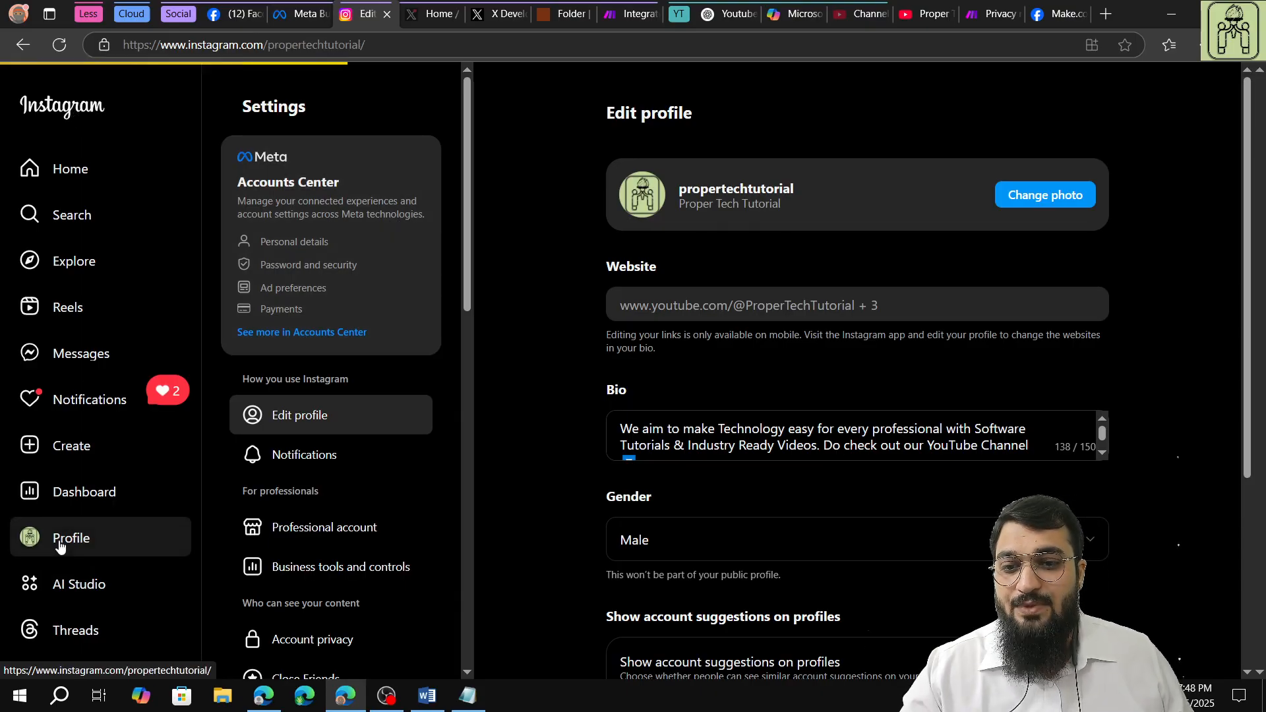
scroll(645, 495, "down", 2)
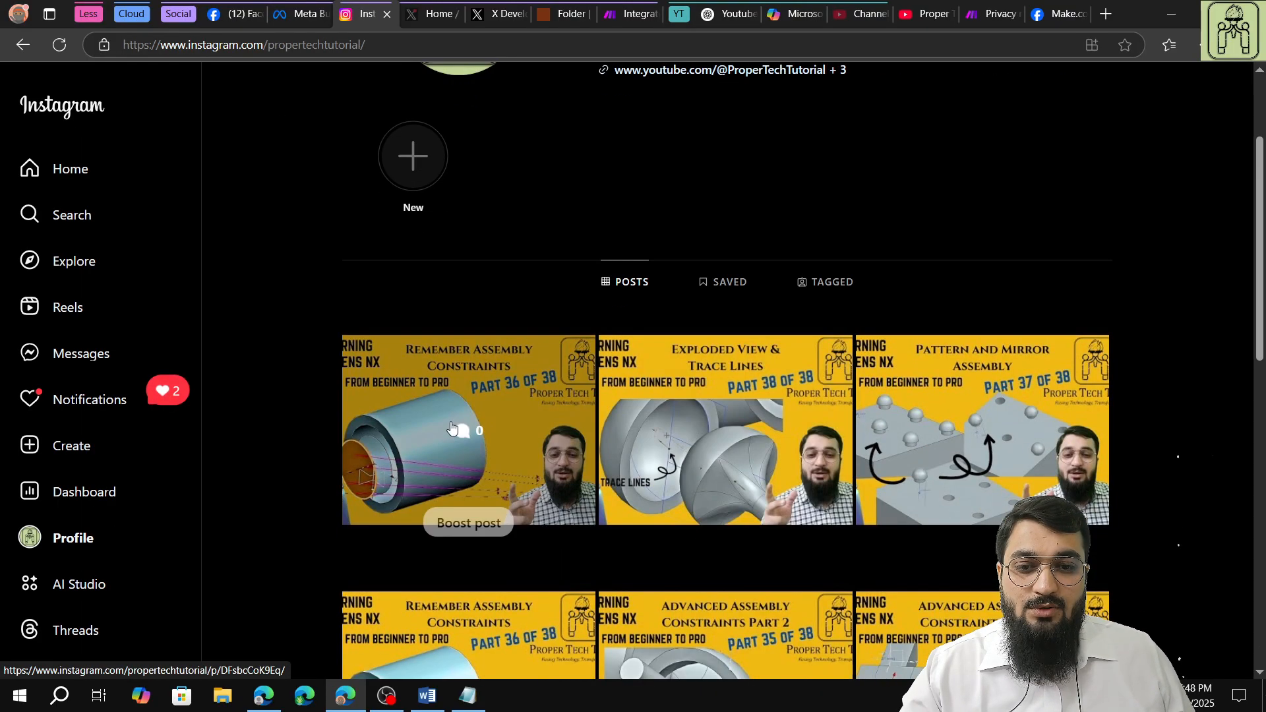
left_click(496, 435)
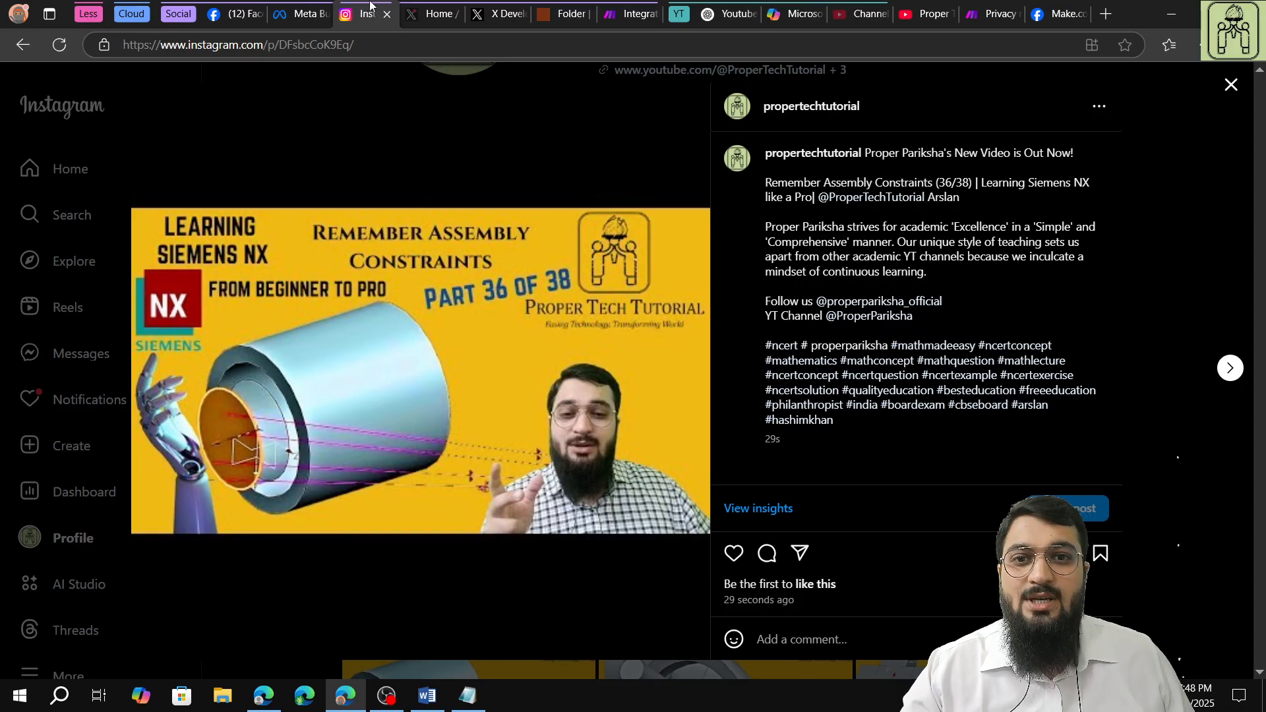
mouse_move(548, 23)
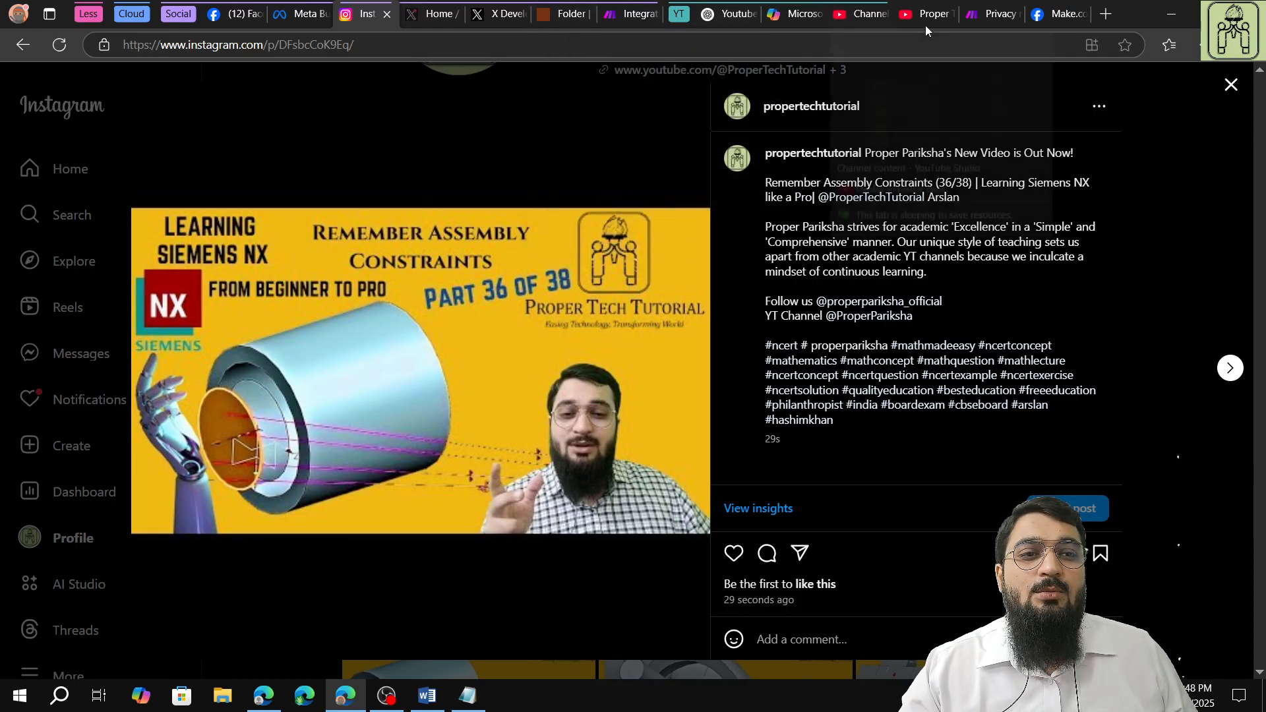
Run the scenario a second time and refresh the Instagram profile to check for the next video's post.
left_click(628, 14)
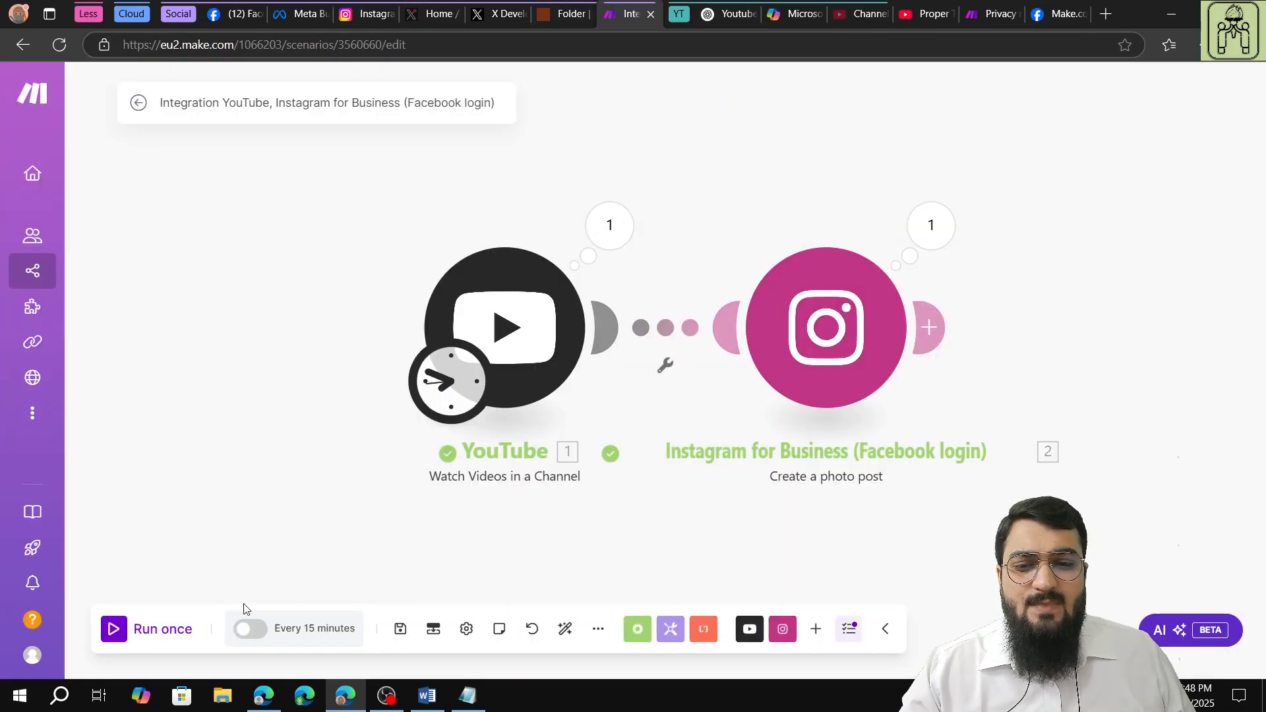
left_click(120, 634)
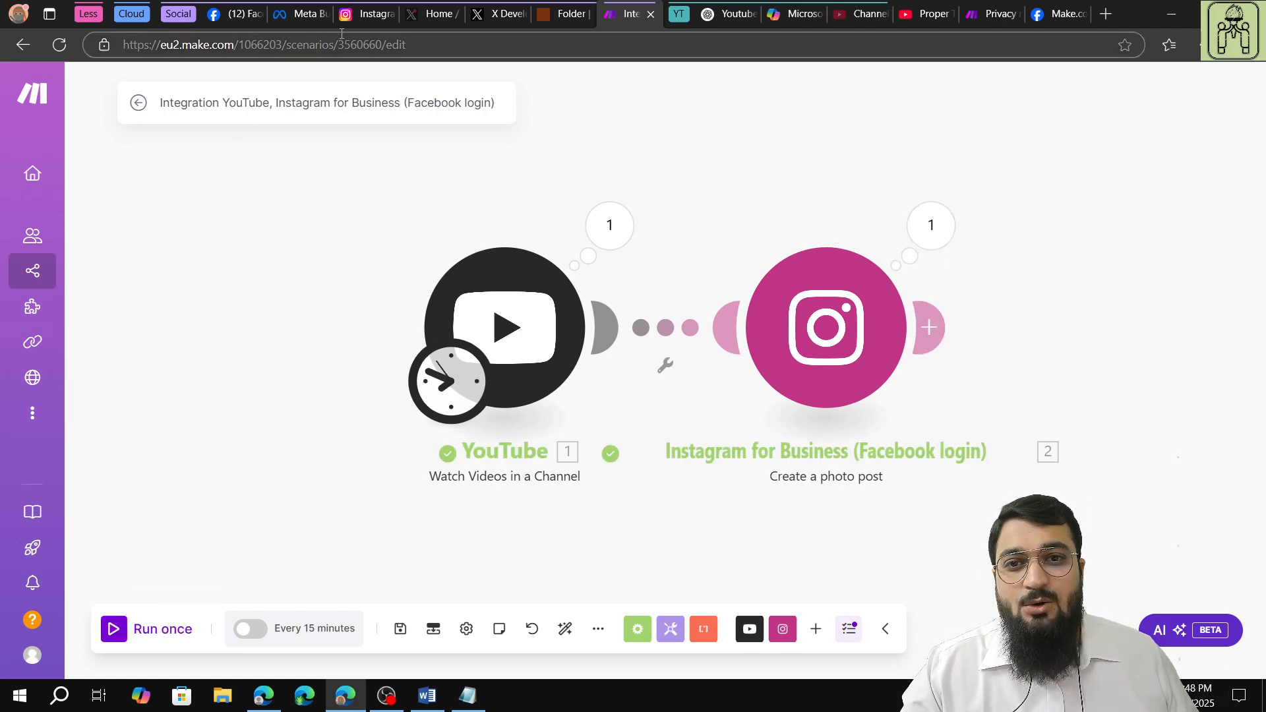
left_click(378, 13)
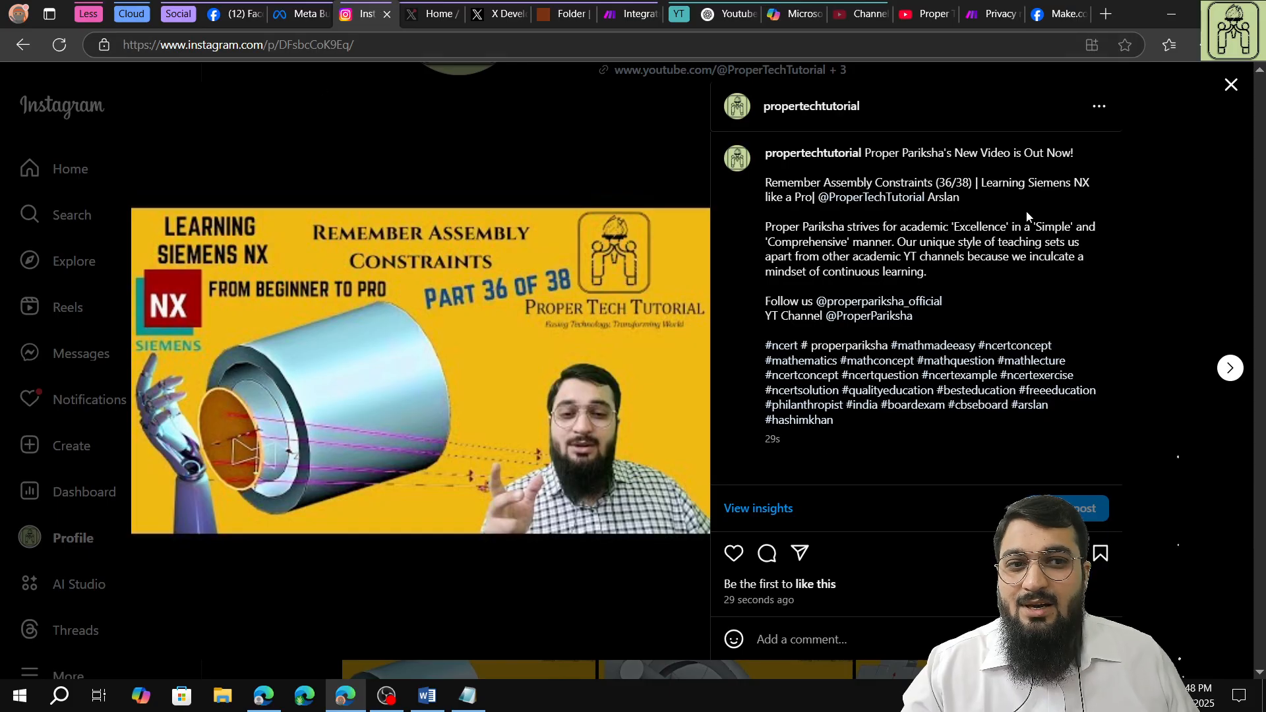
left_click(1230, 85)
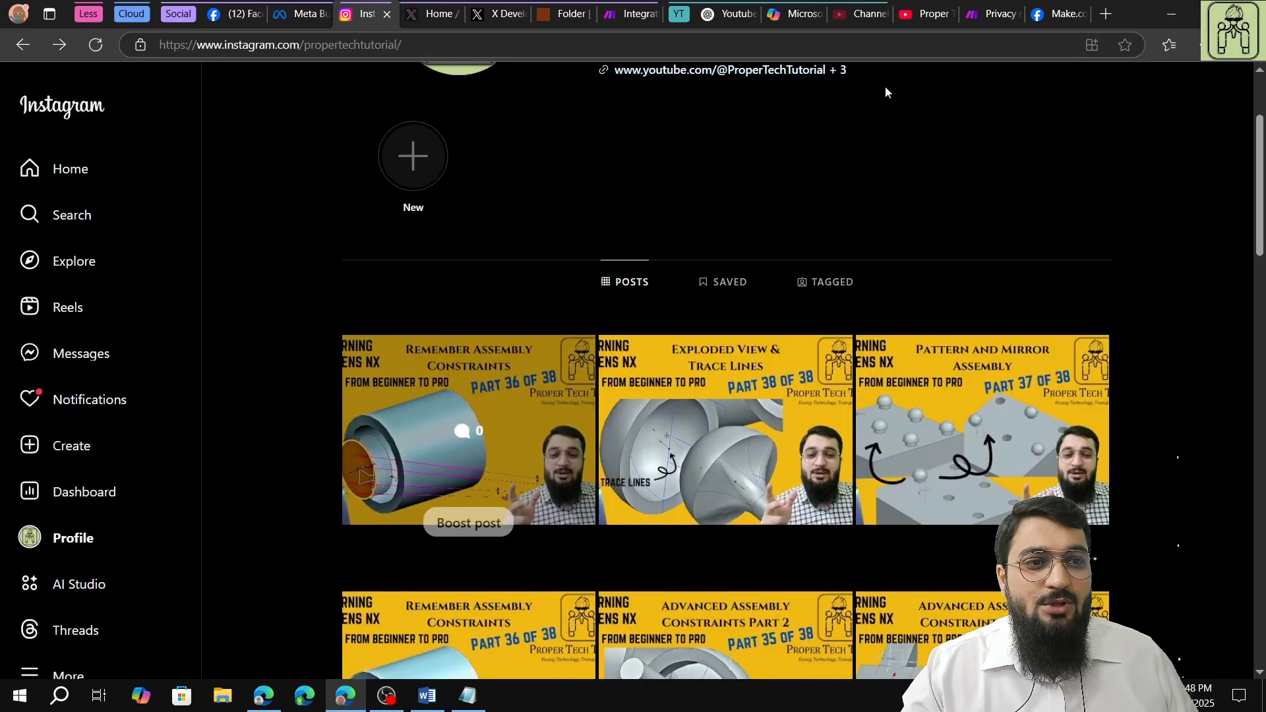
left_click(95, 44)
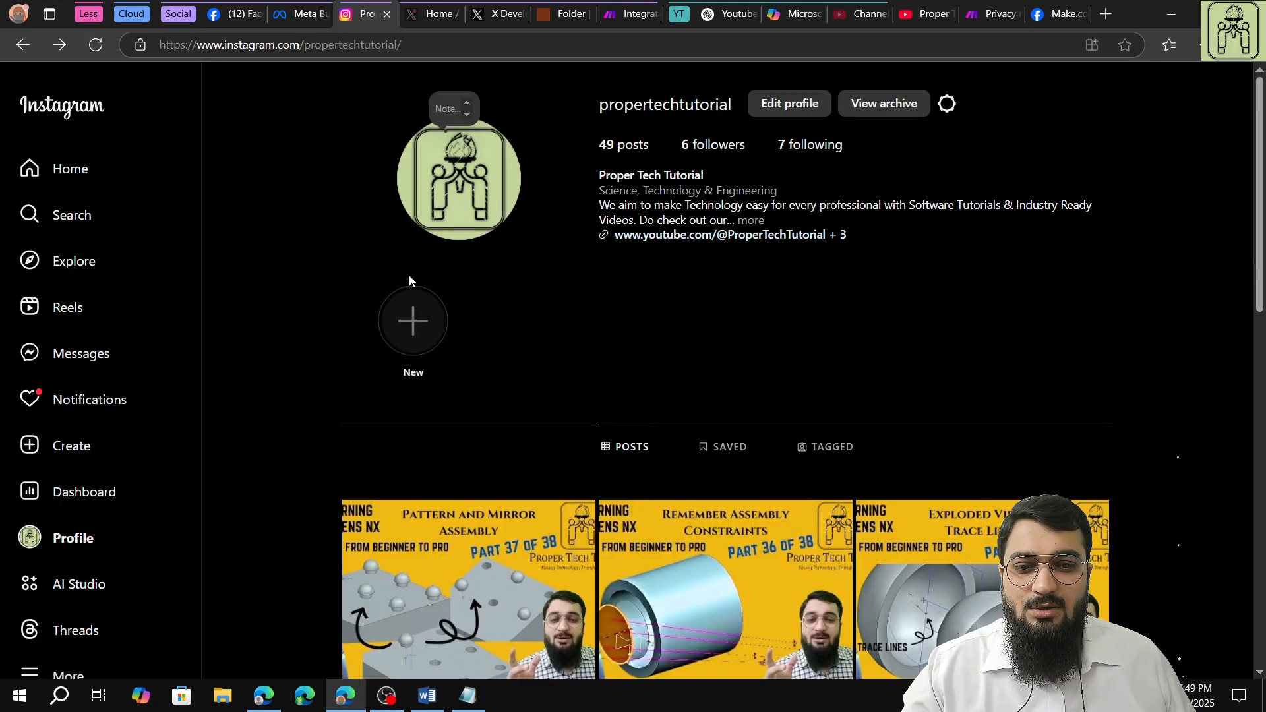
Run the scenario a third time, refresh the Instagram profile and open the new "Exploded View & Trace Lines" post.
left_click(623, 15)
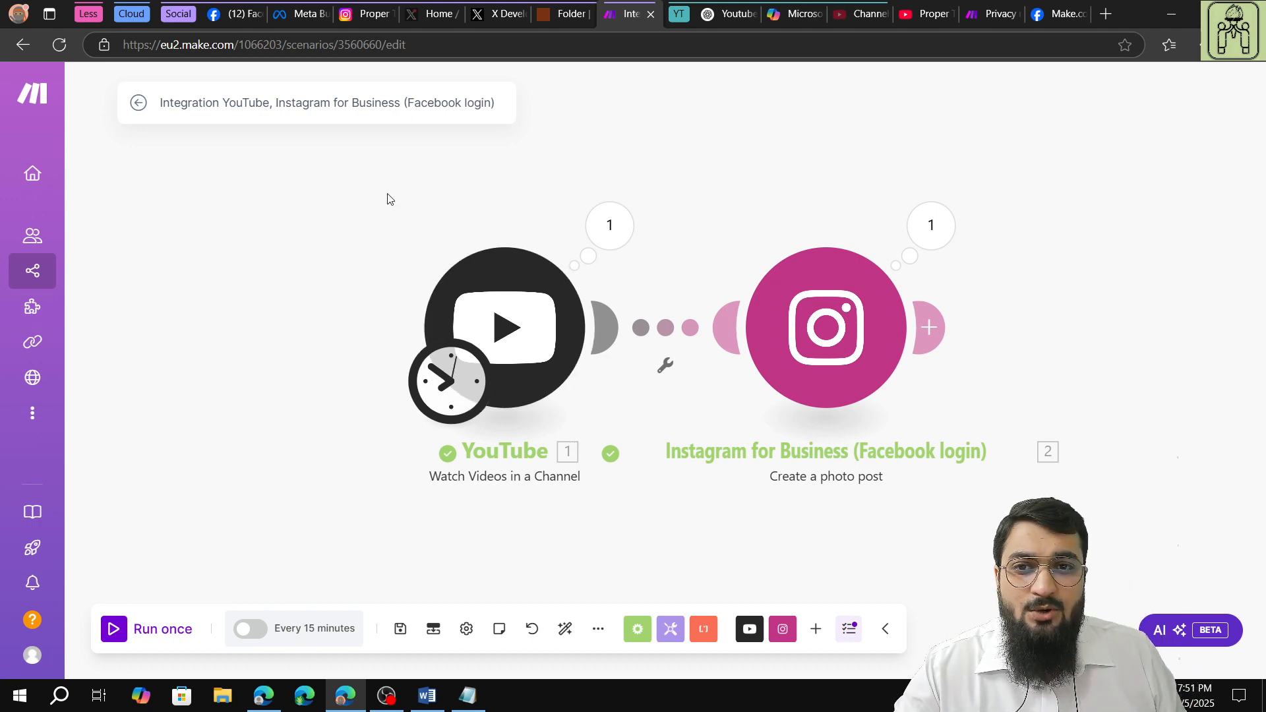
left_click(126, 633)
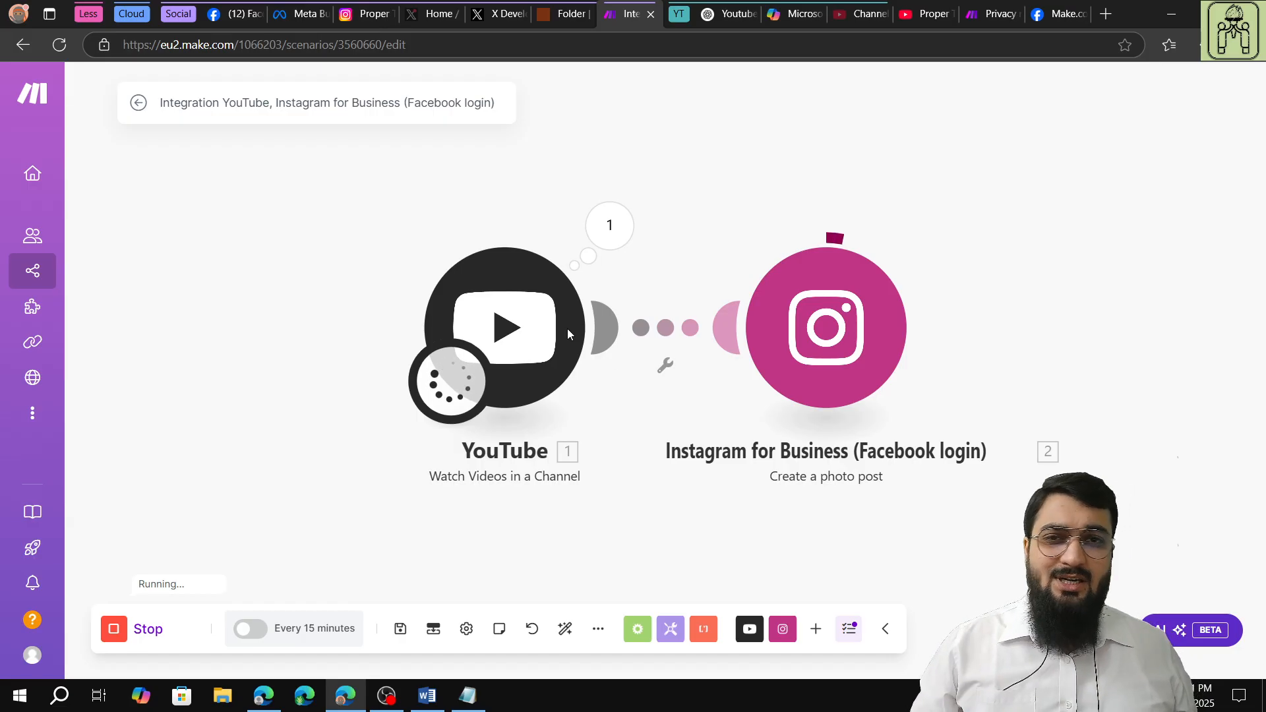
left_click(364, 22)
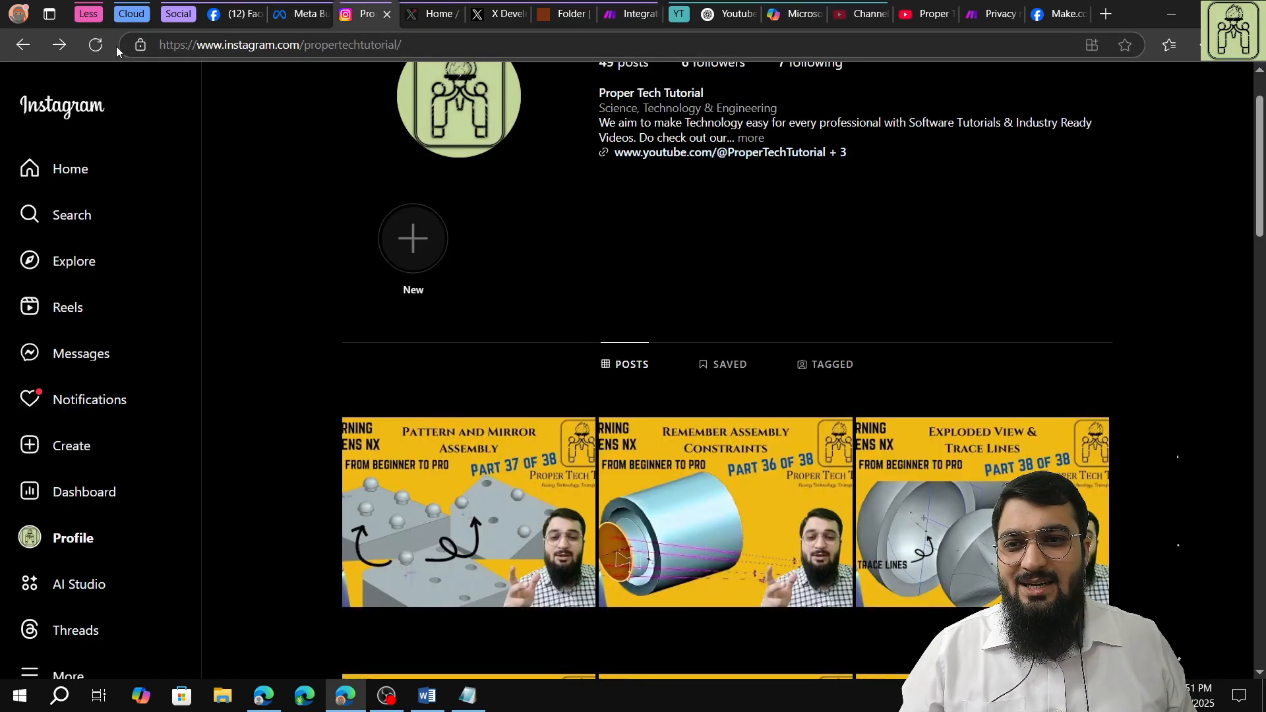
left_click(96, 44)
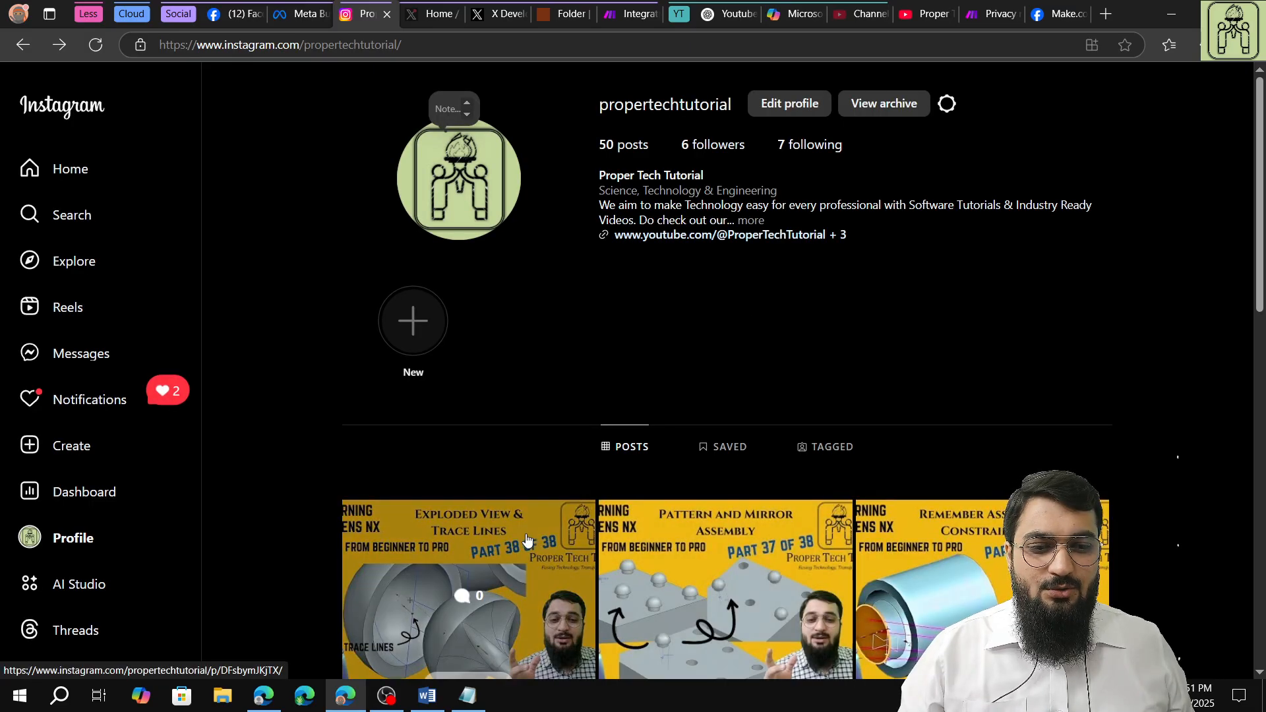
left_click(524, 541)
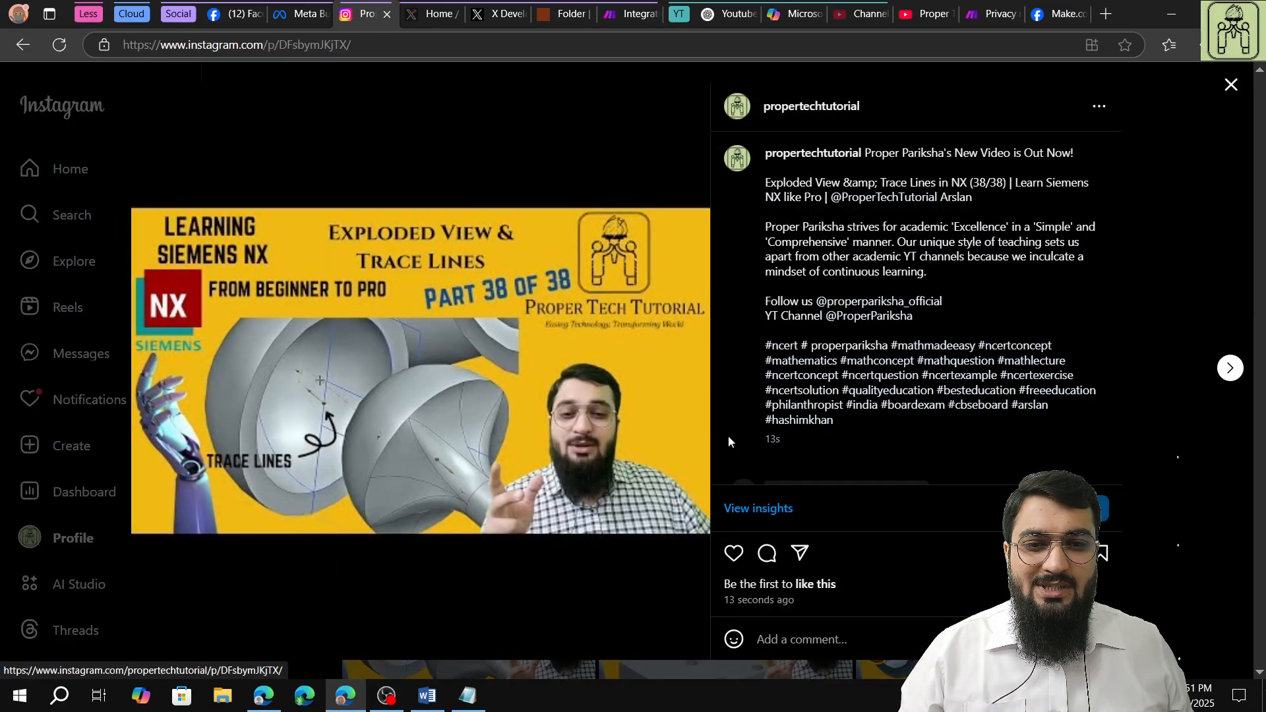
Delete the newly published "Exploded View & Trace Lines in NX (38/38)" test post from Instagram.
left_click(1095, 105)
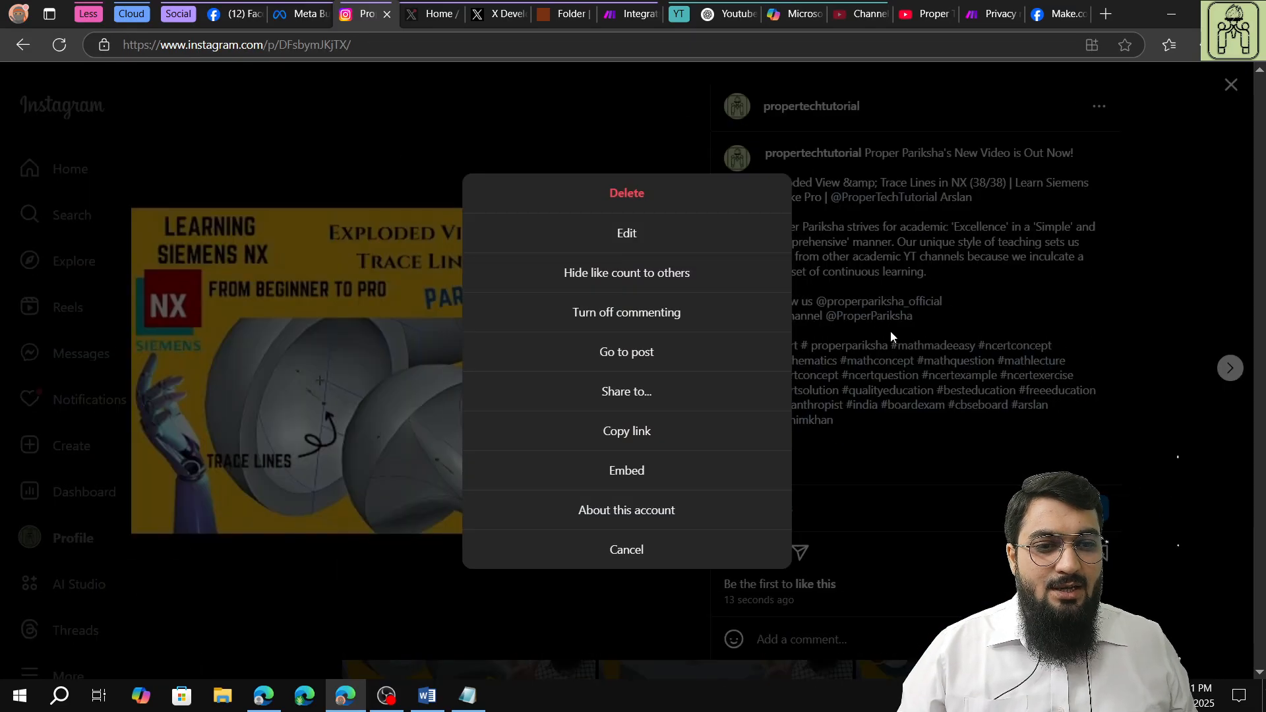
left_click(630, 195)
left_click(725, 384)
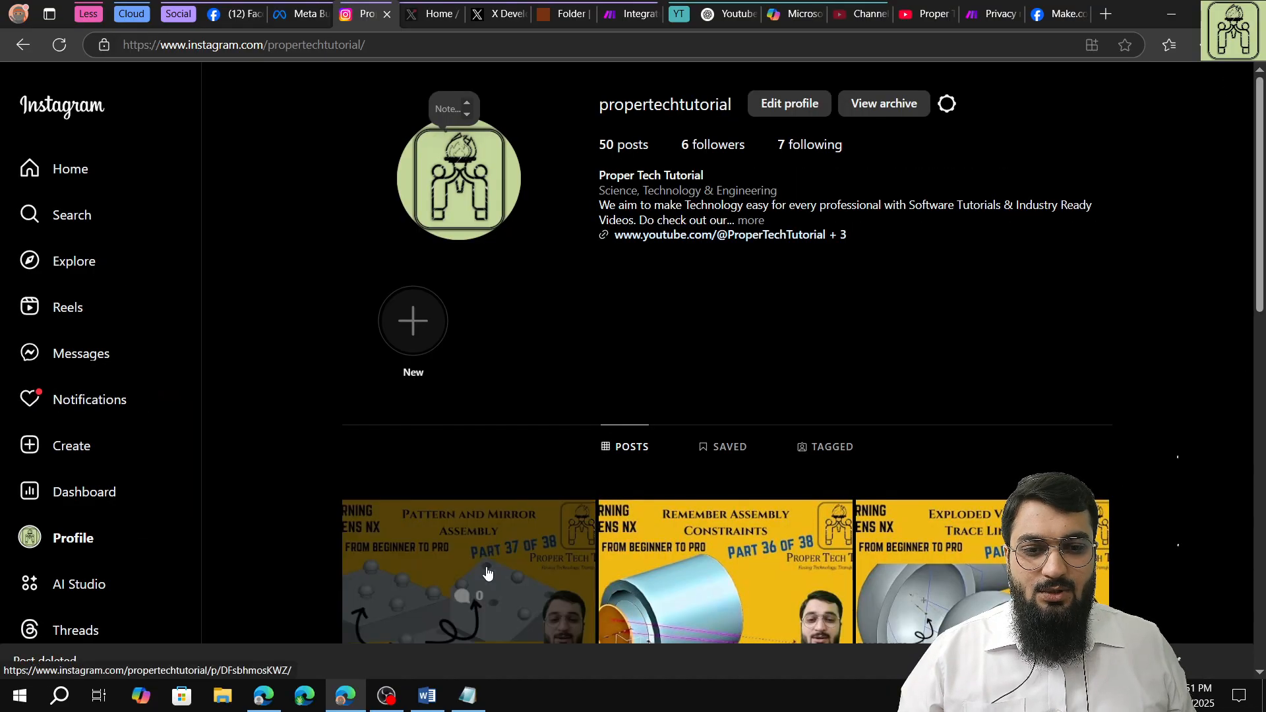
Open the "Pattern and Mirror Assembly (37/38)" test post on the Instagram profile and delete it.
left_click(487, 575)
left_click(1096, 106)
left_click(726, 194)
left_click(628, 403)
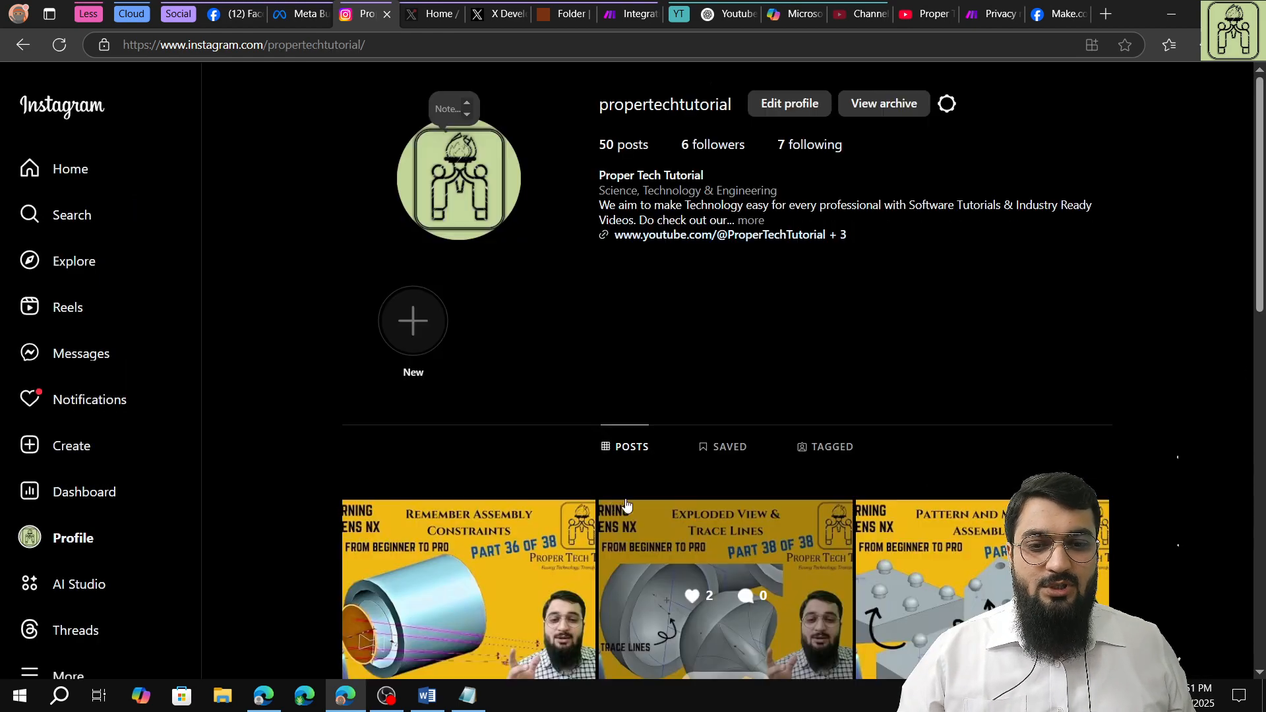
Delete the "Remember Assembly Constraints (36/38)" test post and check the caption of the older "Exploded View & Trace Lines" post.
left_click(508, 531)
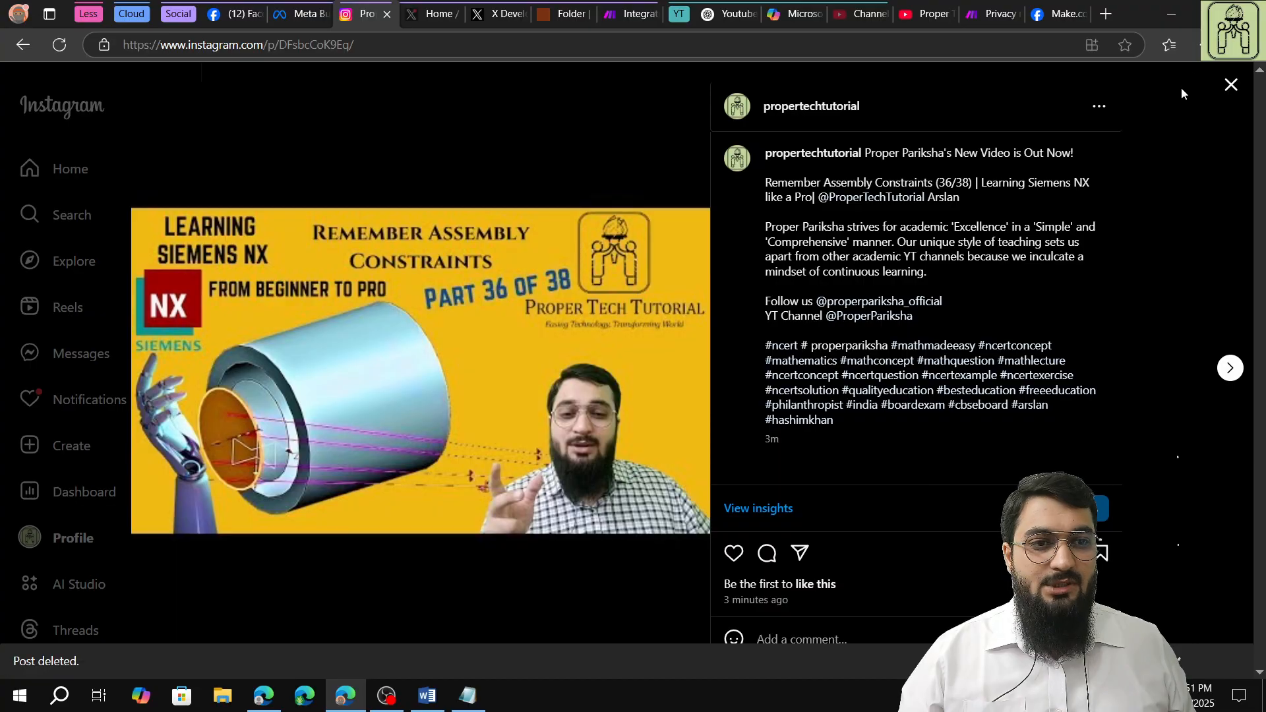
left_click(1101, 110)
left_click(615, 191)
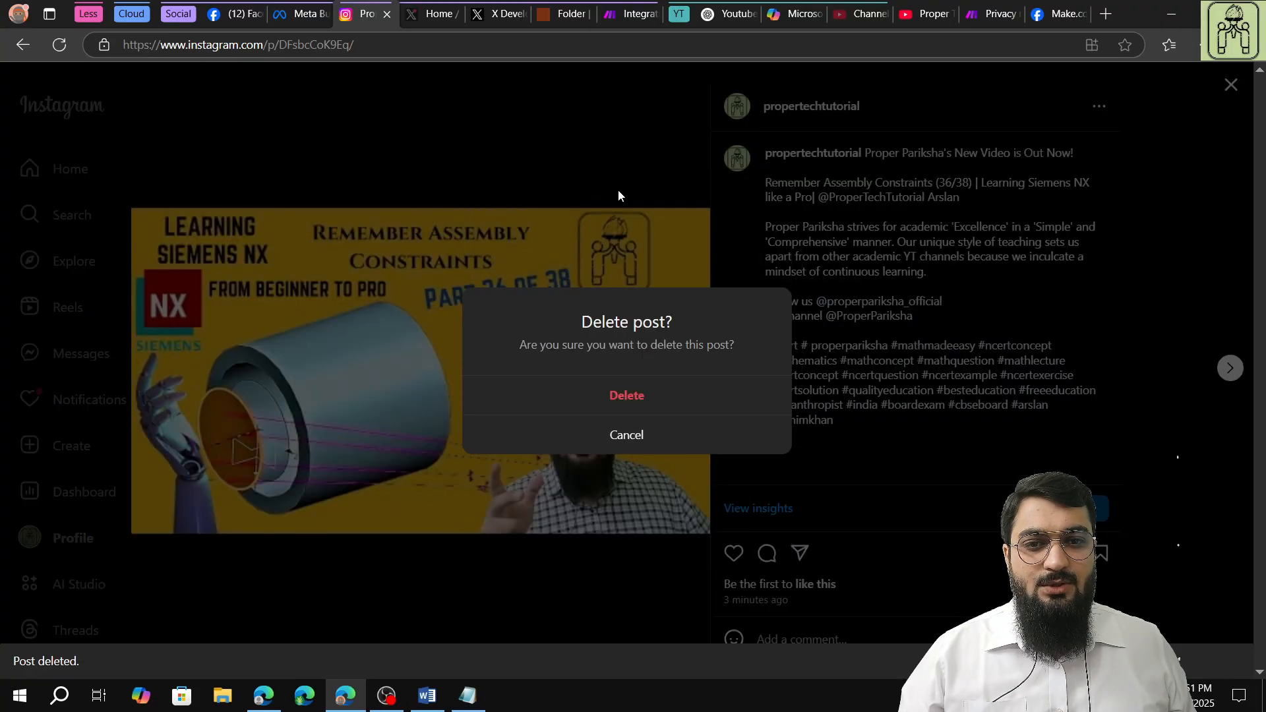
left_click(655, 389)
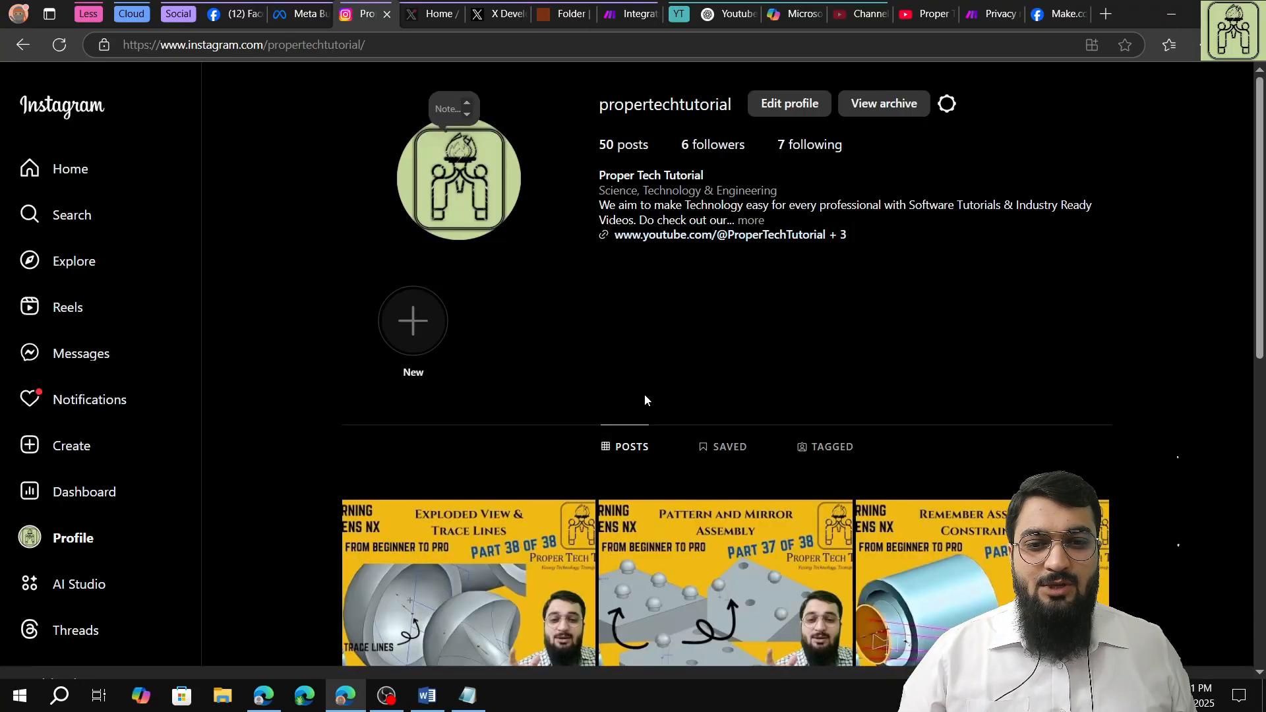
left_click(540, 549)
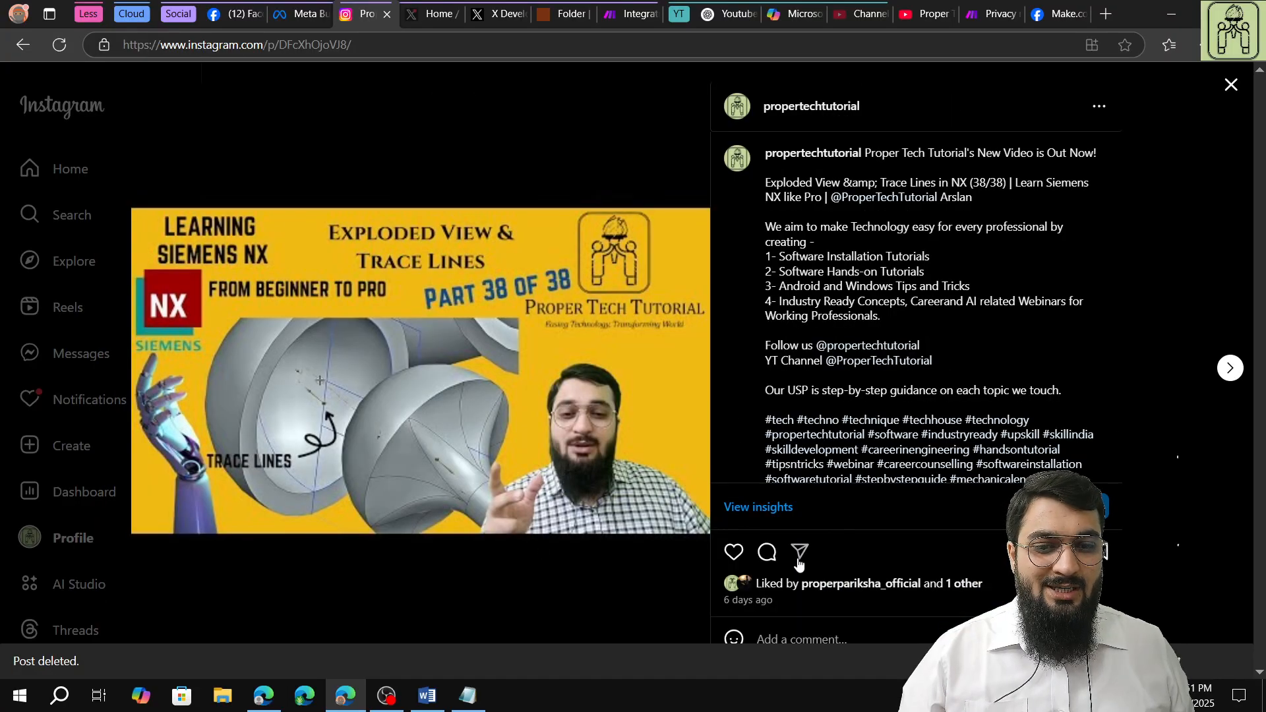
left_click(1230, 85)
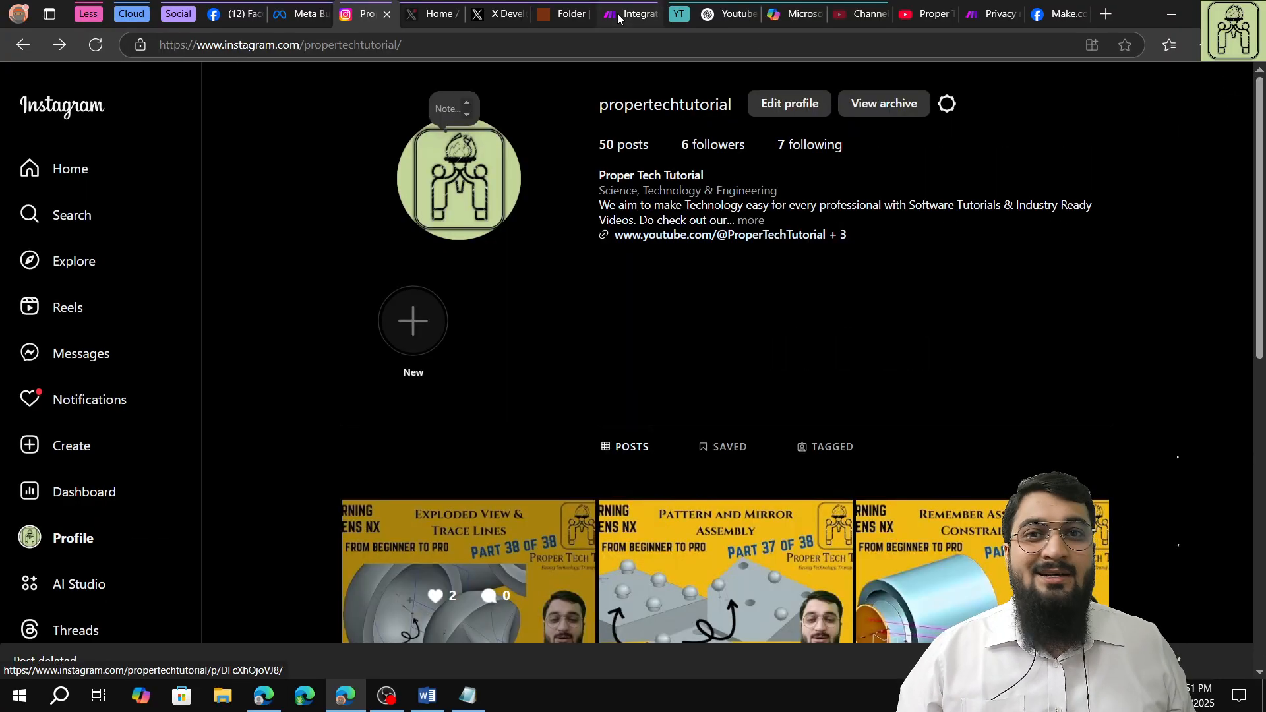
Return to the Make scenario and set its schedule to run at regular intervals of 60 minutes.
left_click(636, 14)
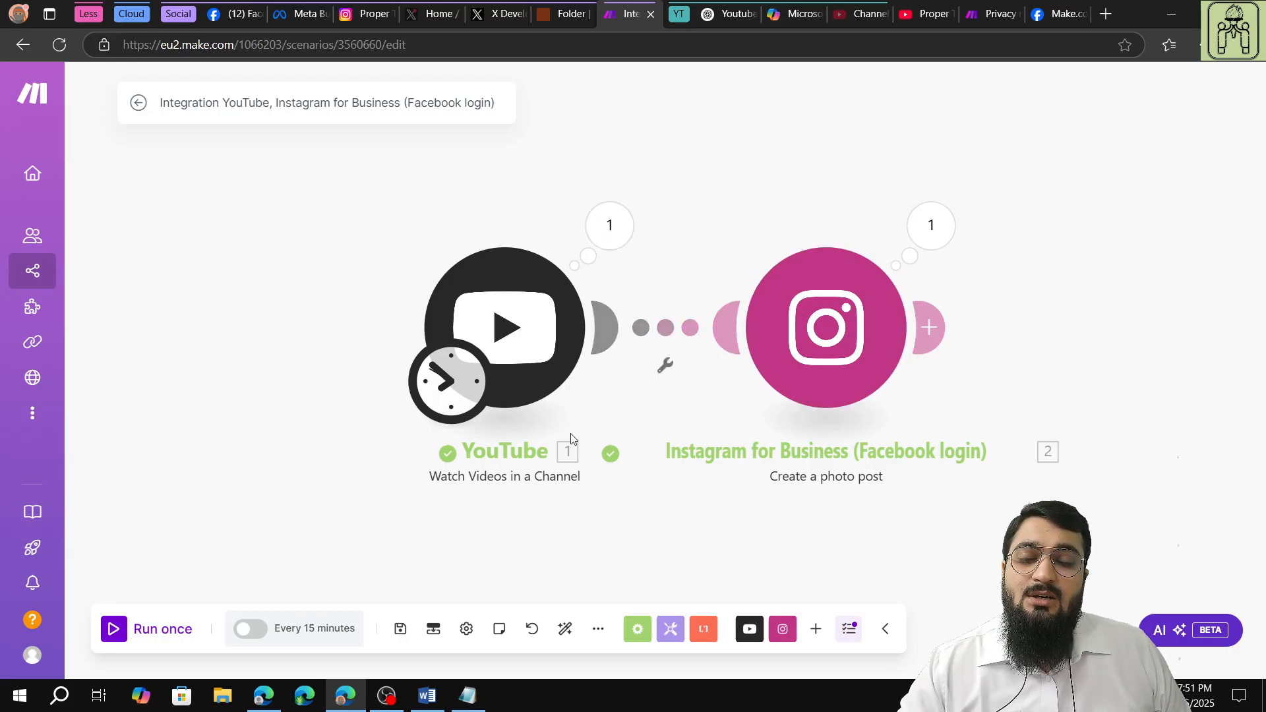
left_click(313, 631)
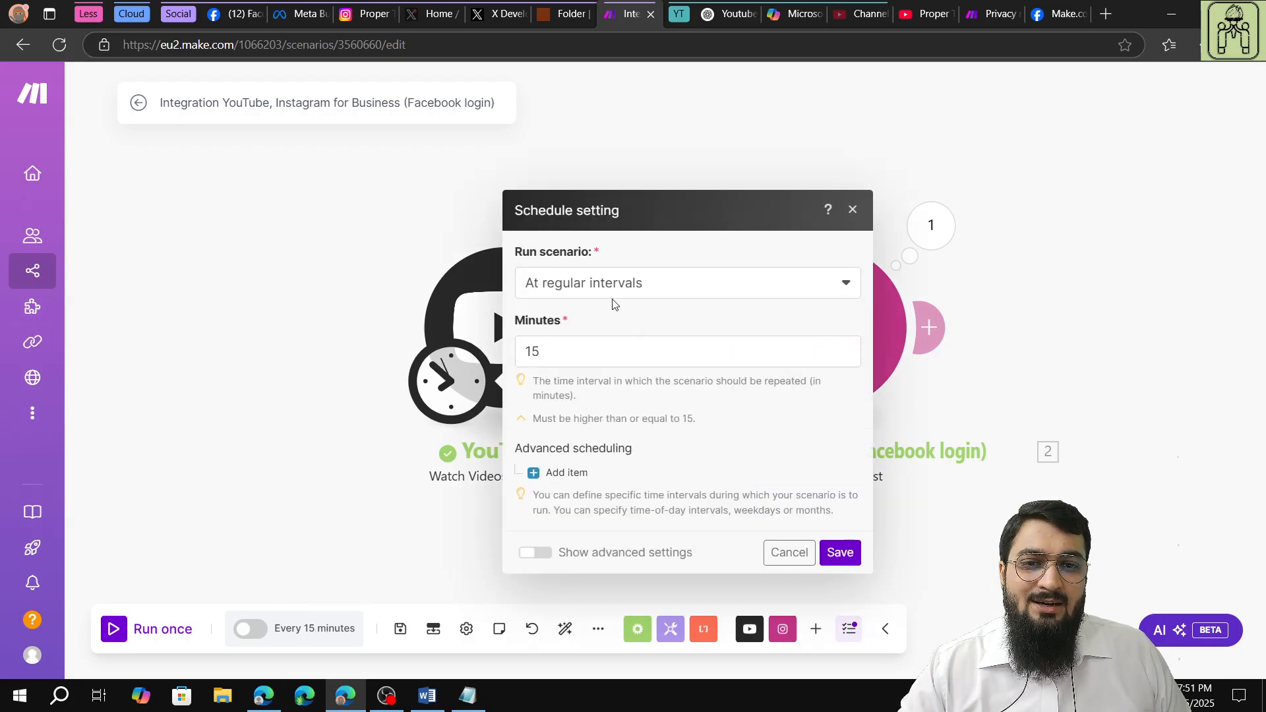
left_click(607, 350)
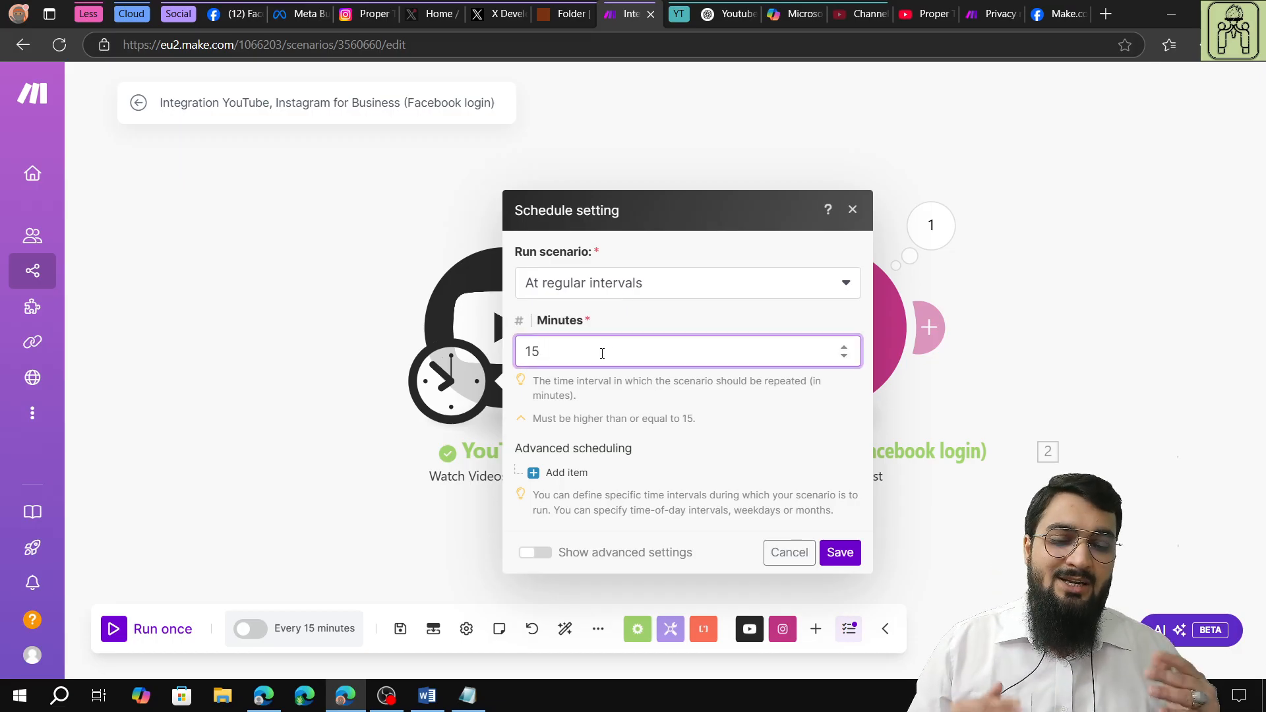
key("BackSpace")
key("BackSpace")
type("60")
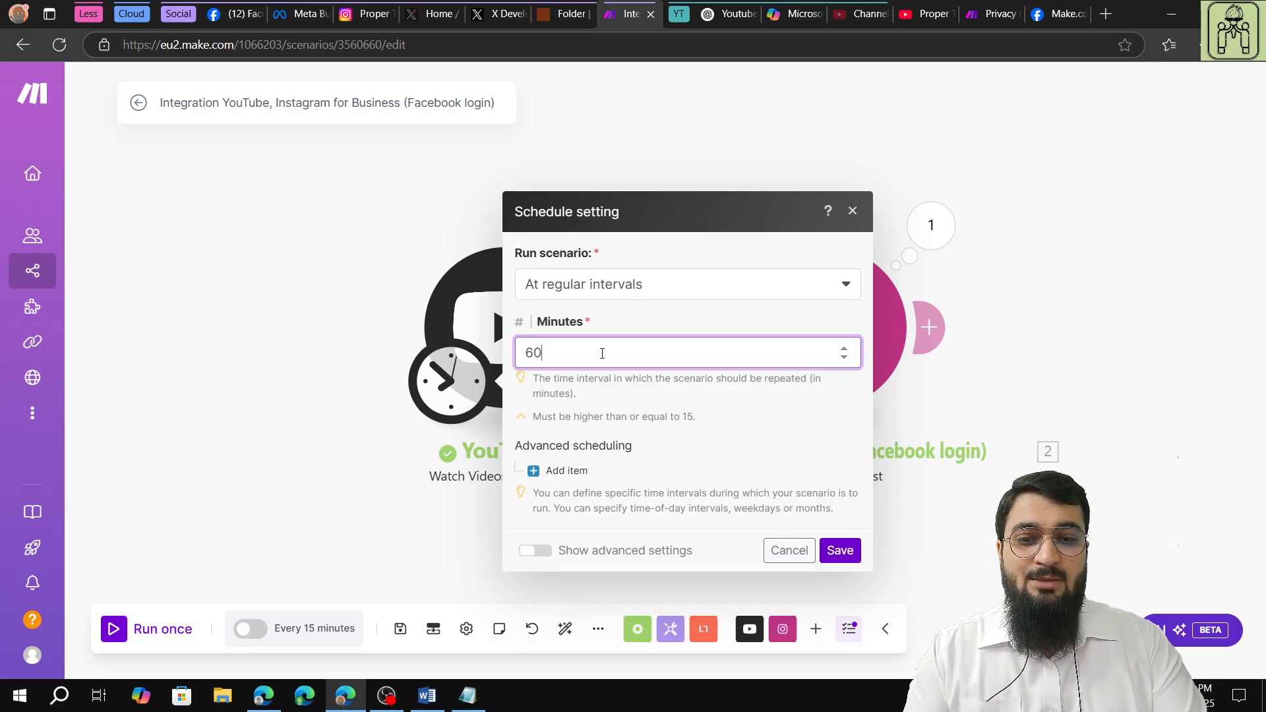
left_click(640, 430)
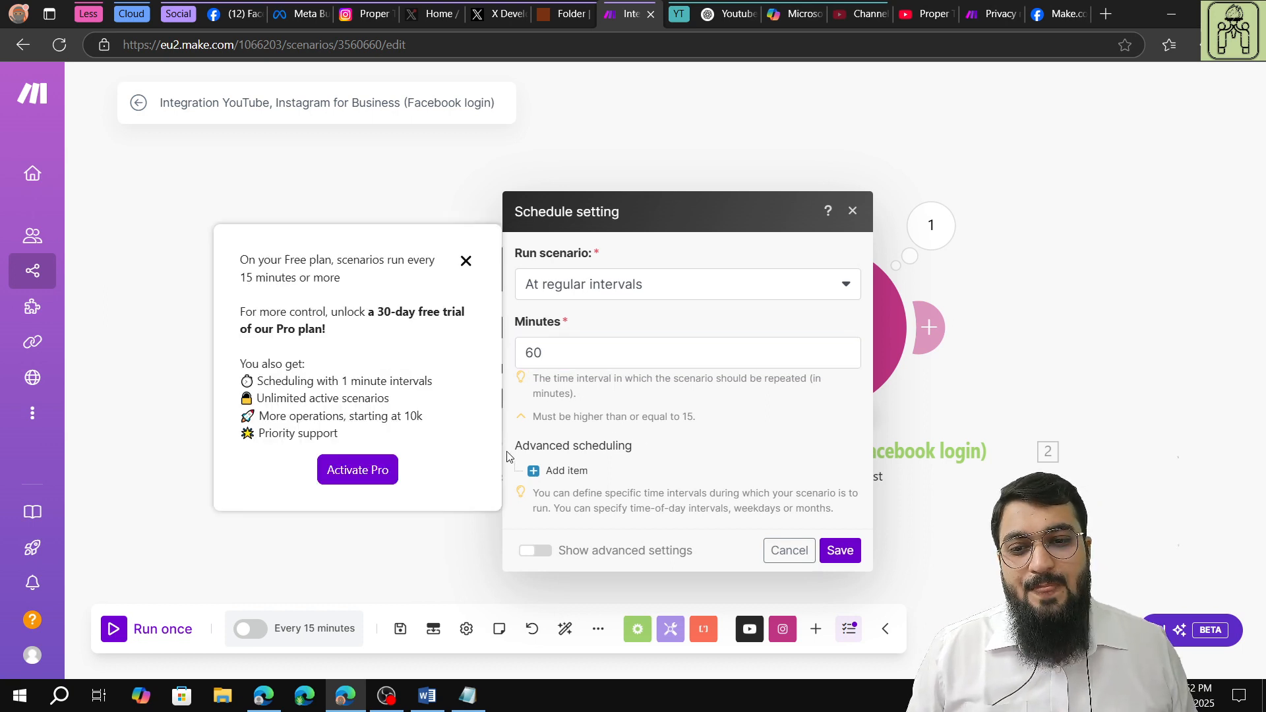
left_click(465, 261)
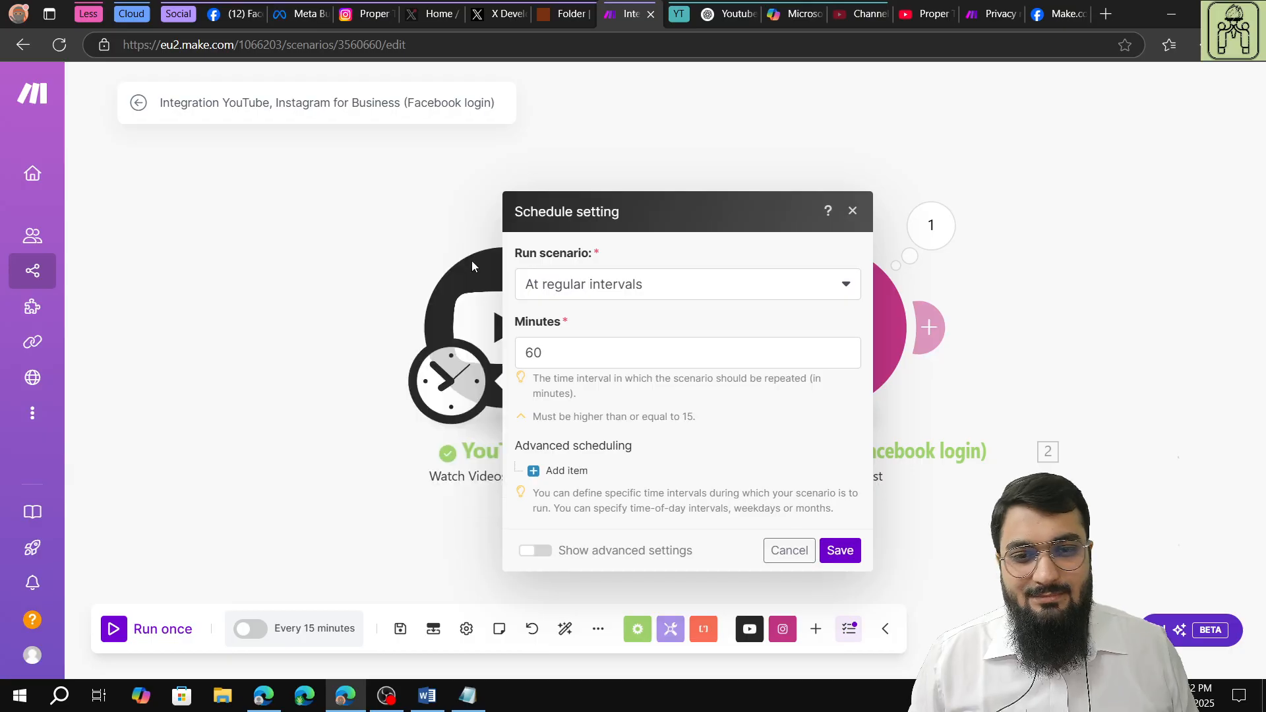
Add an advanced scheduling item limited to Monday, Wednesday and Friday, with all months selected.
left_click(528, 475)
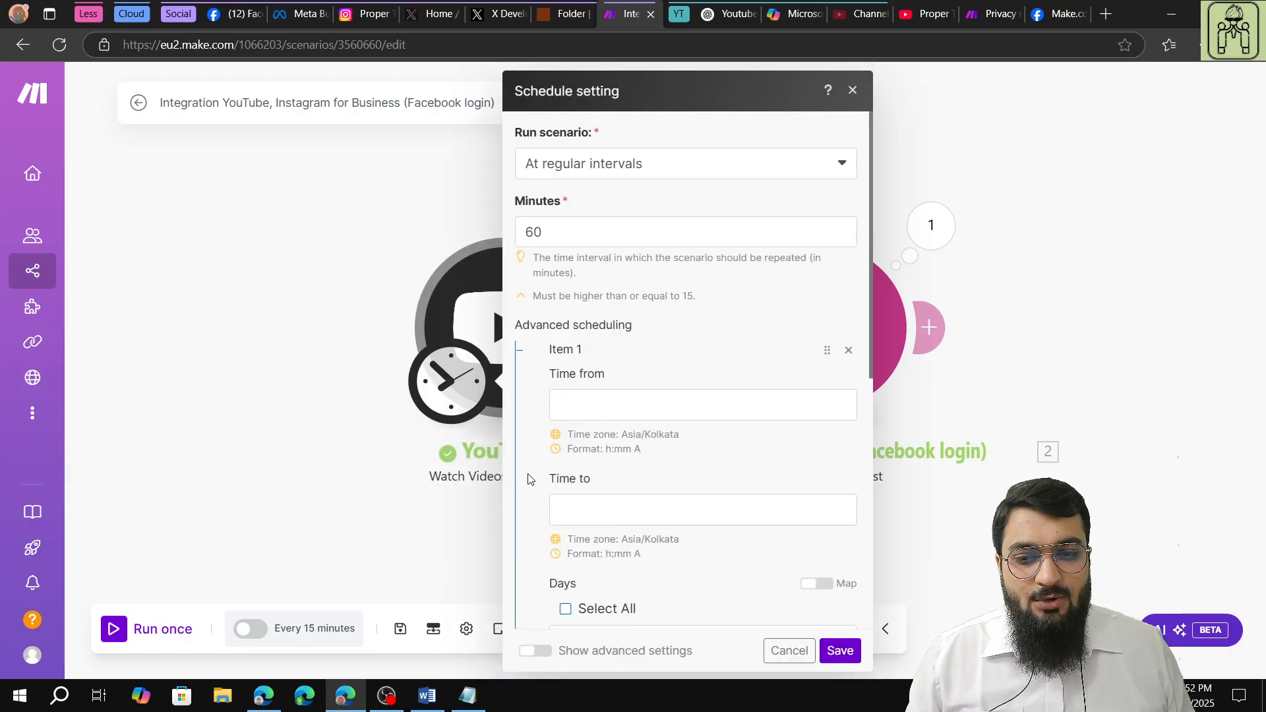
scroll(596, 268, "down", 2)
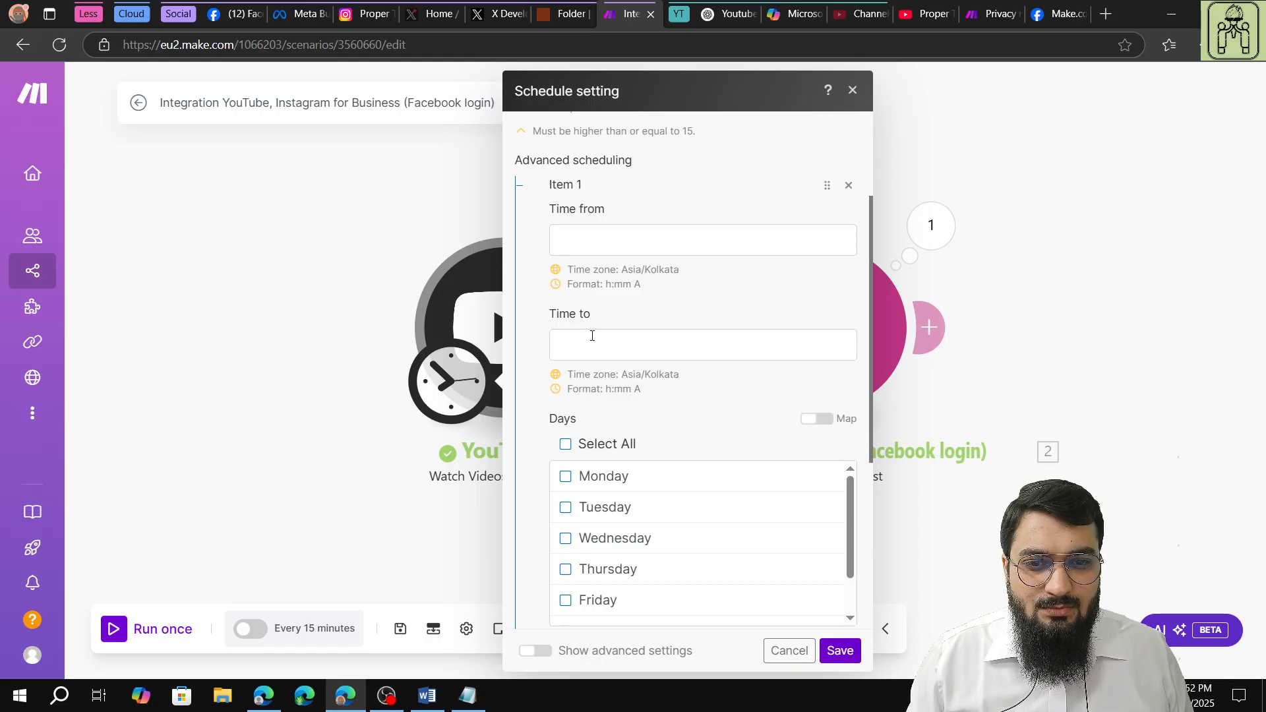
scroll(601, 382, "down", 2)
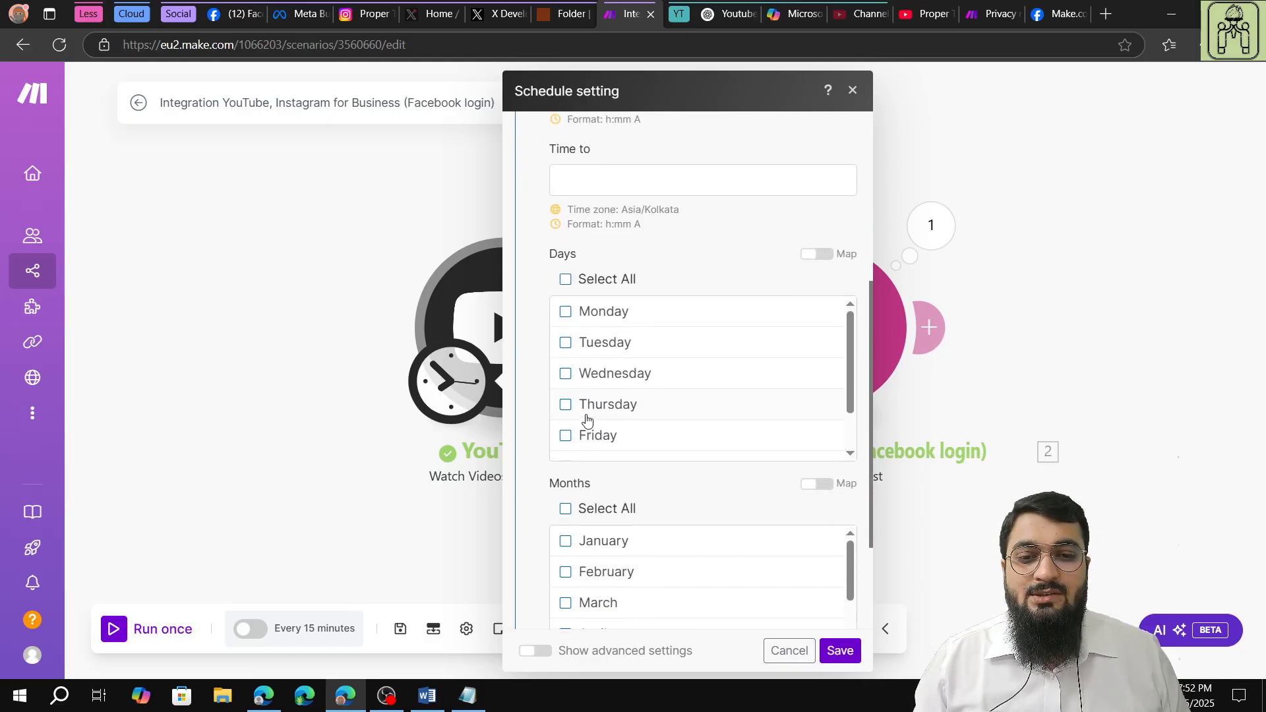
left_click(566, 312)
left_click(569, 373)
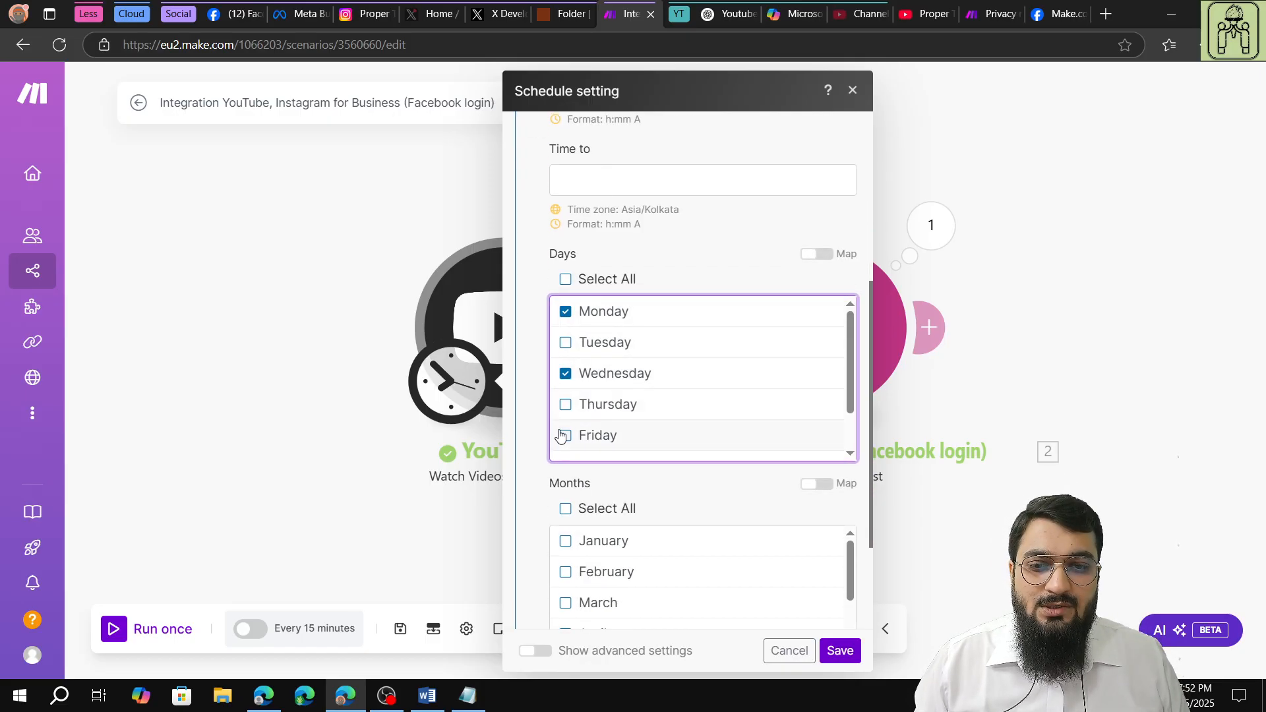
left_click(566, 435)
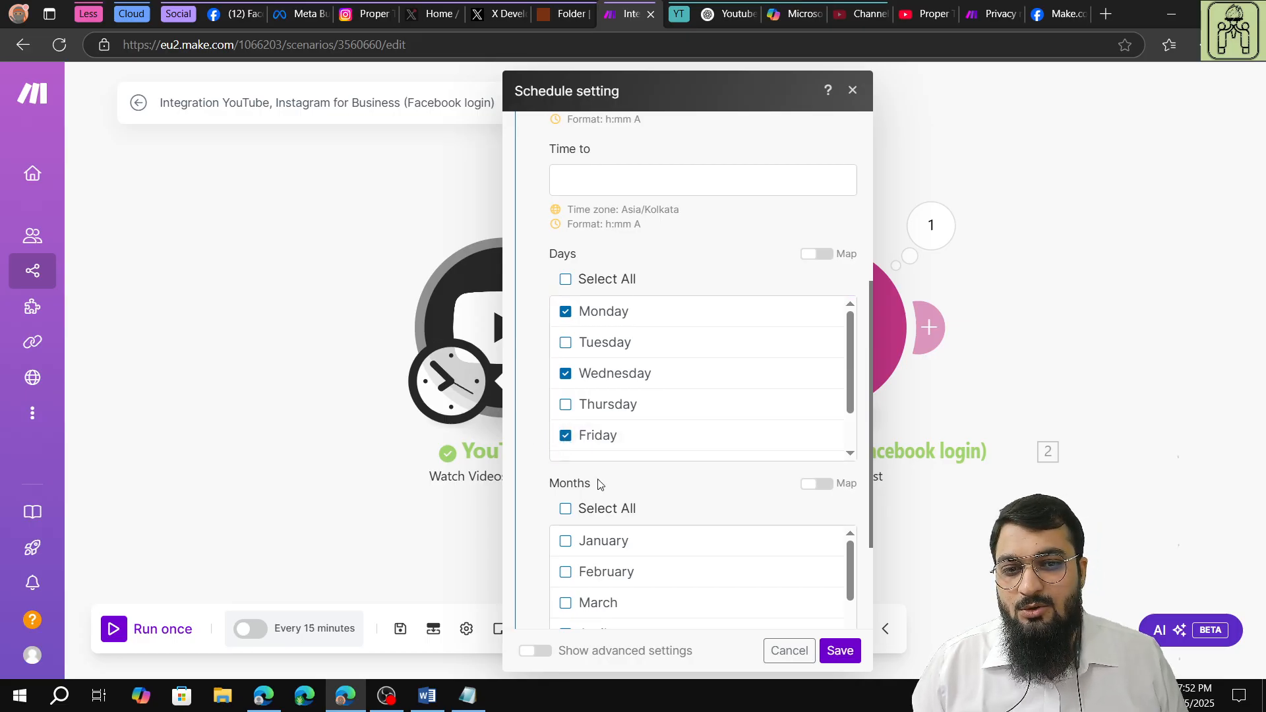
scroll(597, 481, "down", 2)
left_click(565, 354)
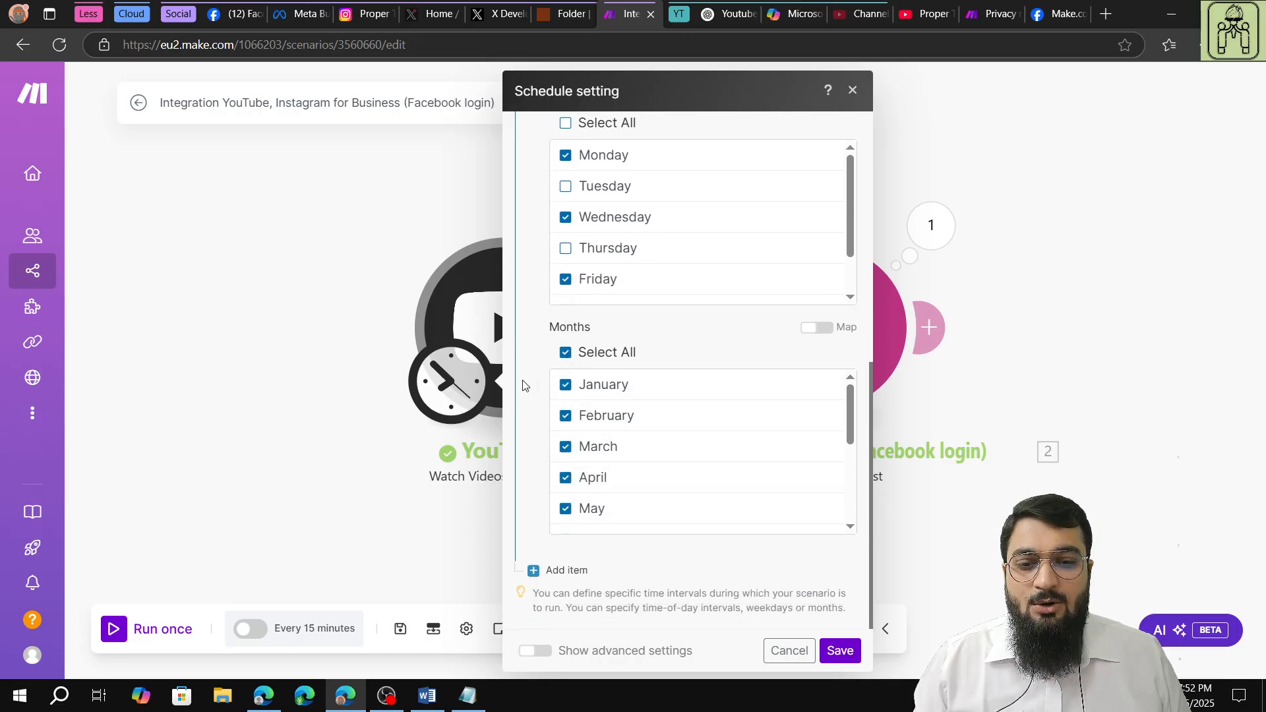
Set the advanced scheduling item's start time to 2:10.
scroll(532, 377, "up", 5)
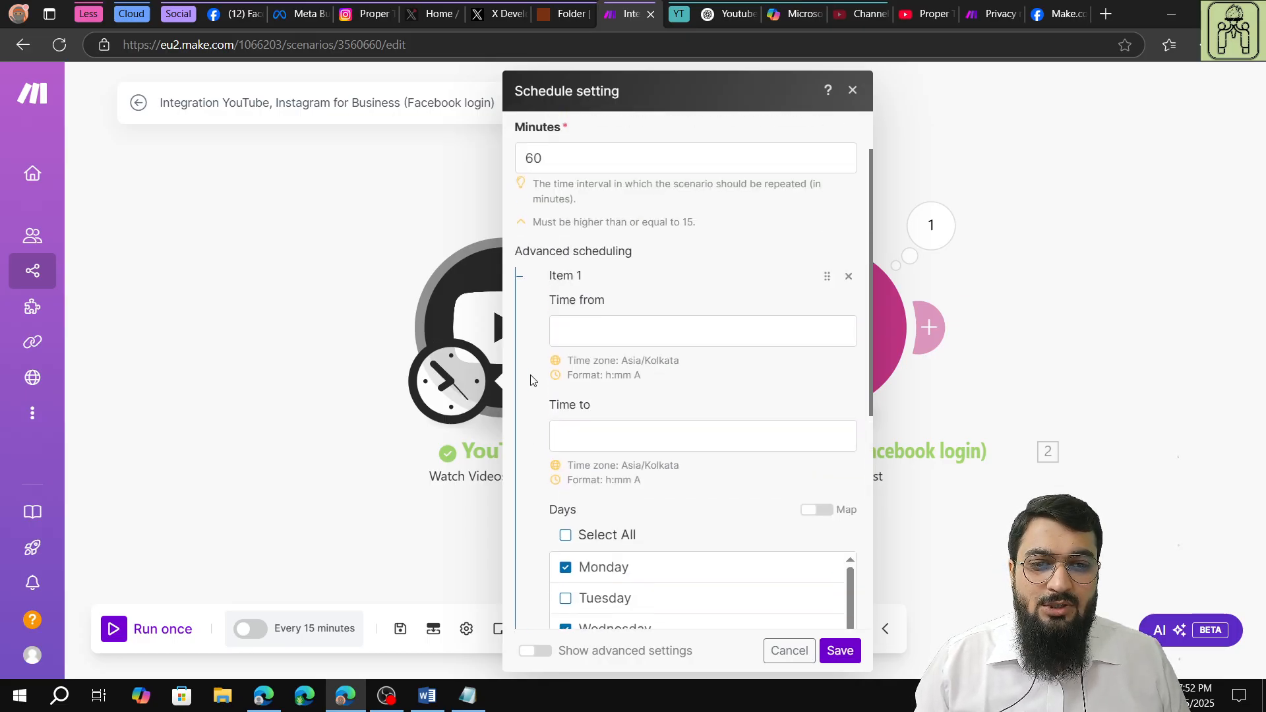
left_click(610, 325)
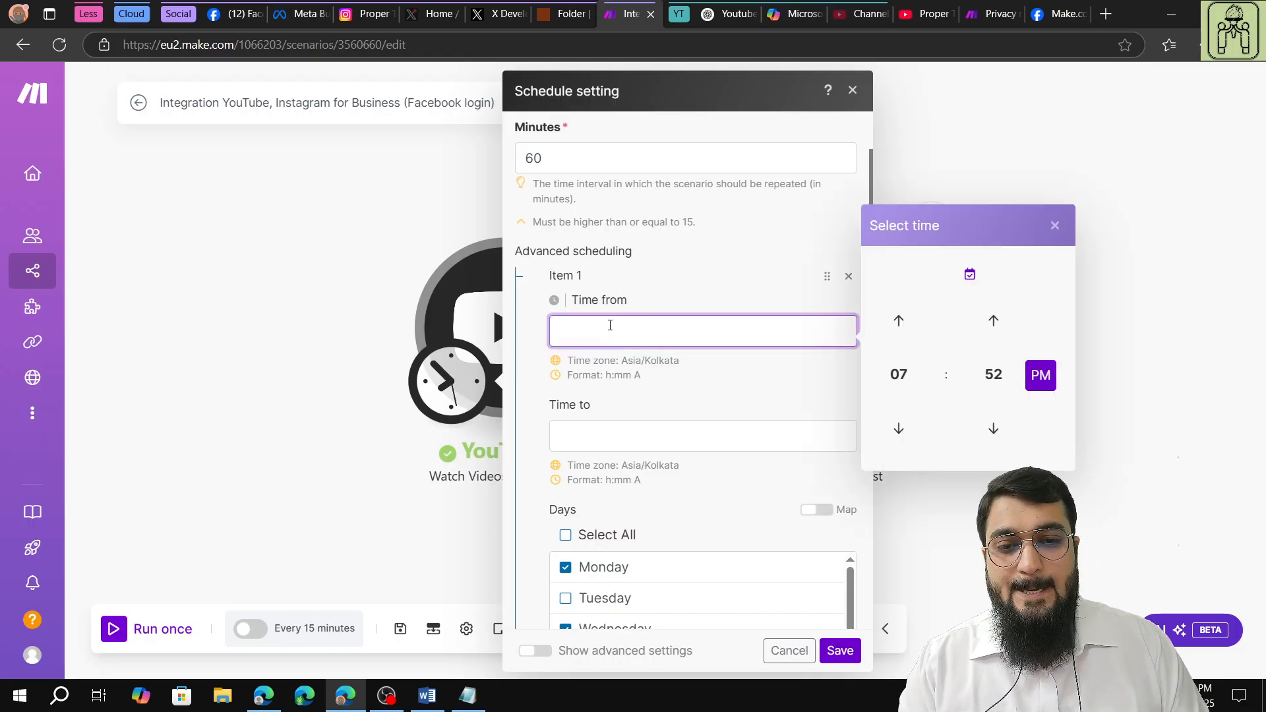
type("2")
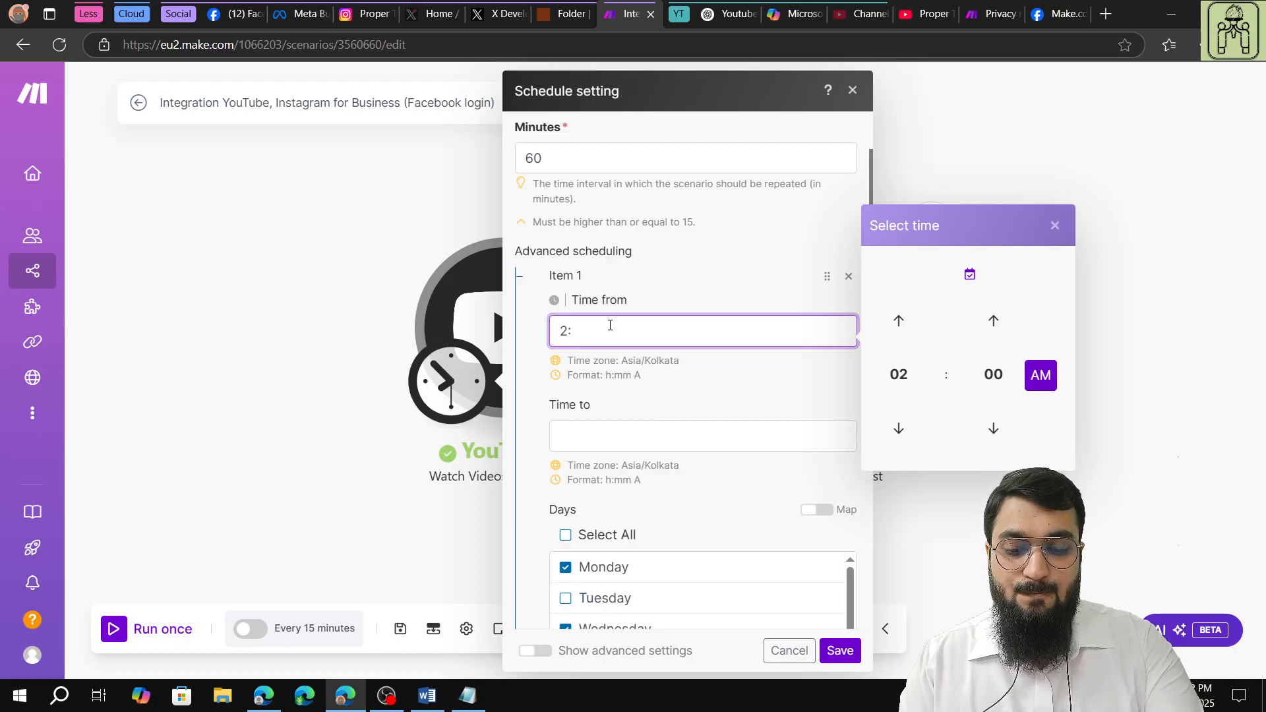
type(":05")
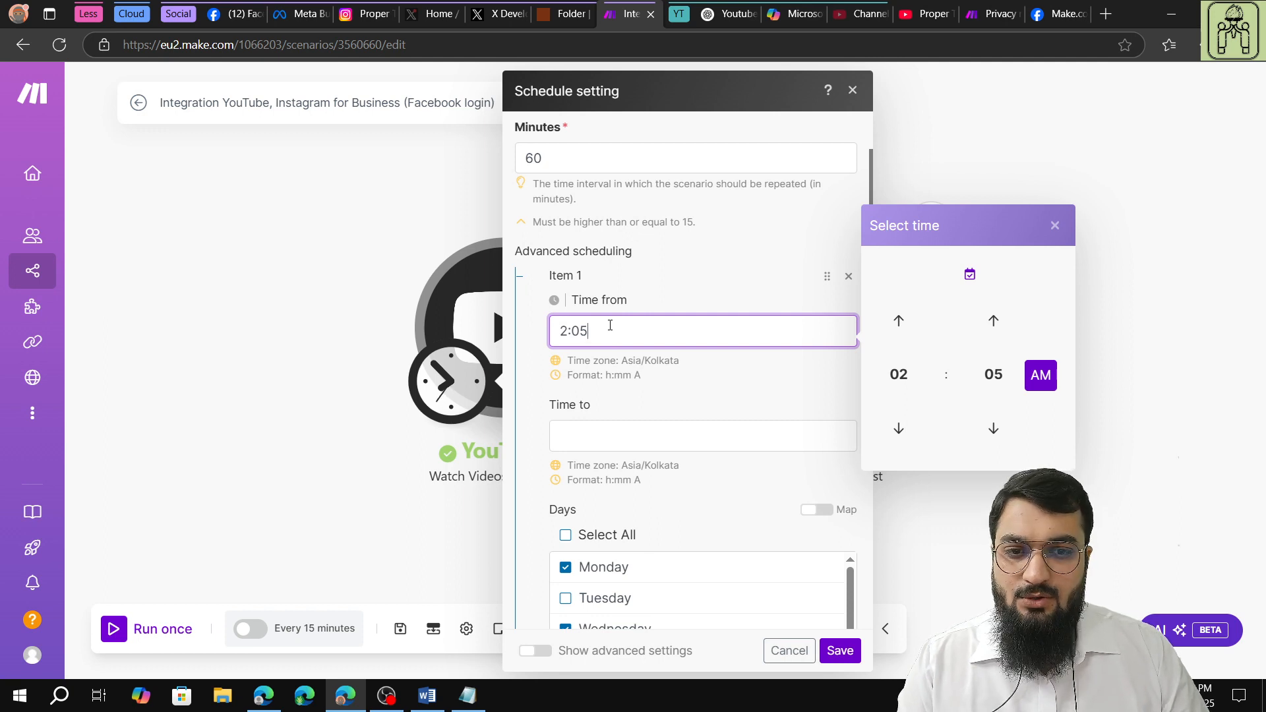
key("Tab")
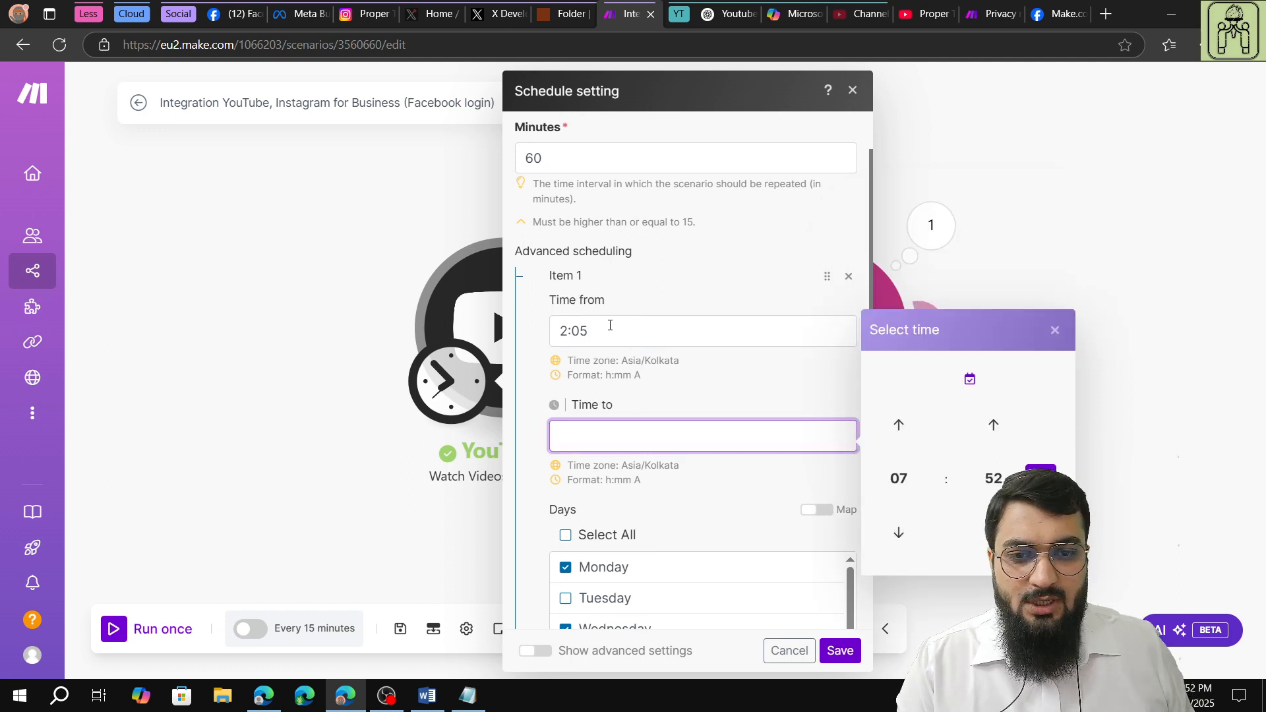
left_click(610, 324)
key("BackSpace")
key("BackSpace")
type("10")
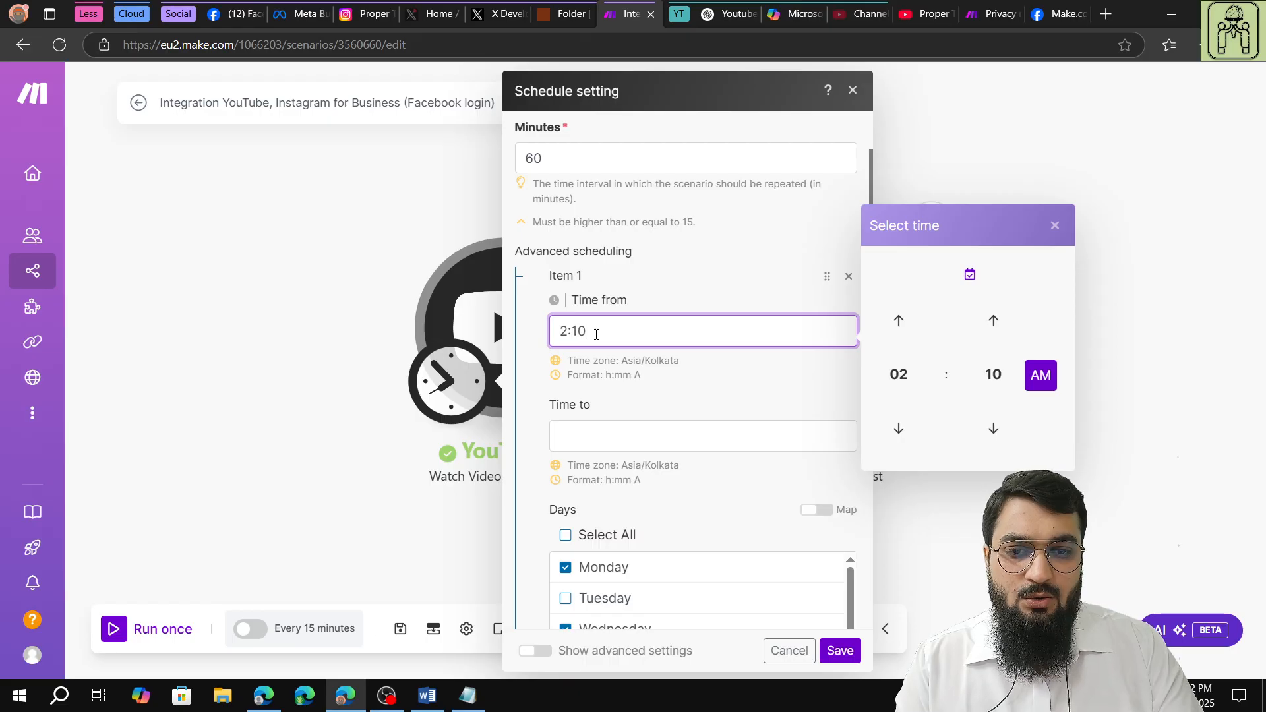
Set the advanced scheduling item's end time to 4:05.
key("Tab")
type("3")
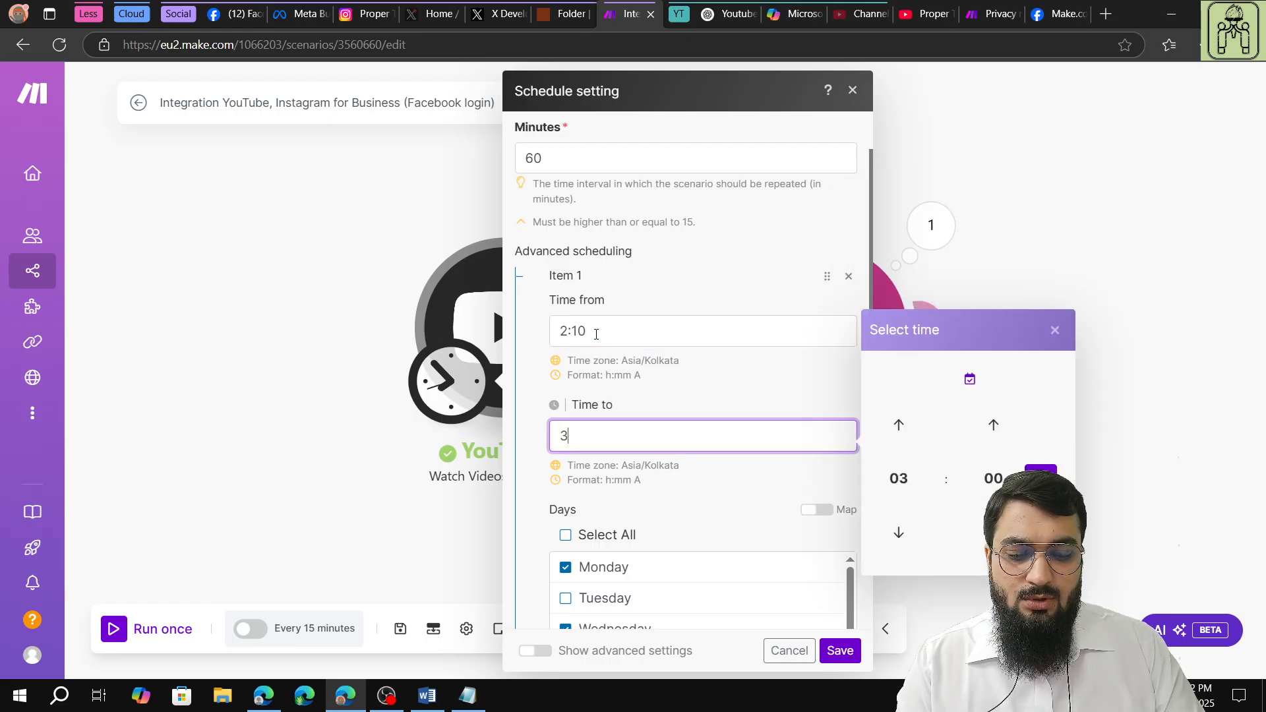
type(":05")
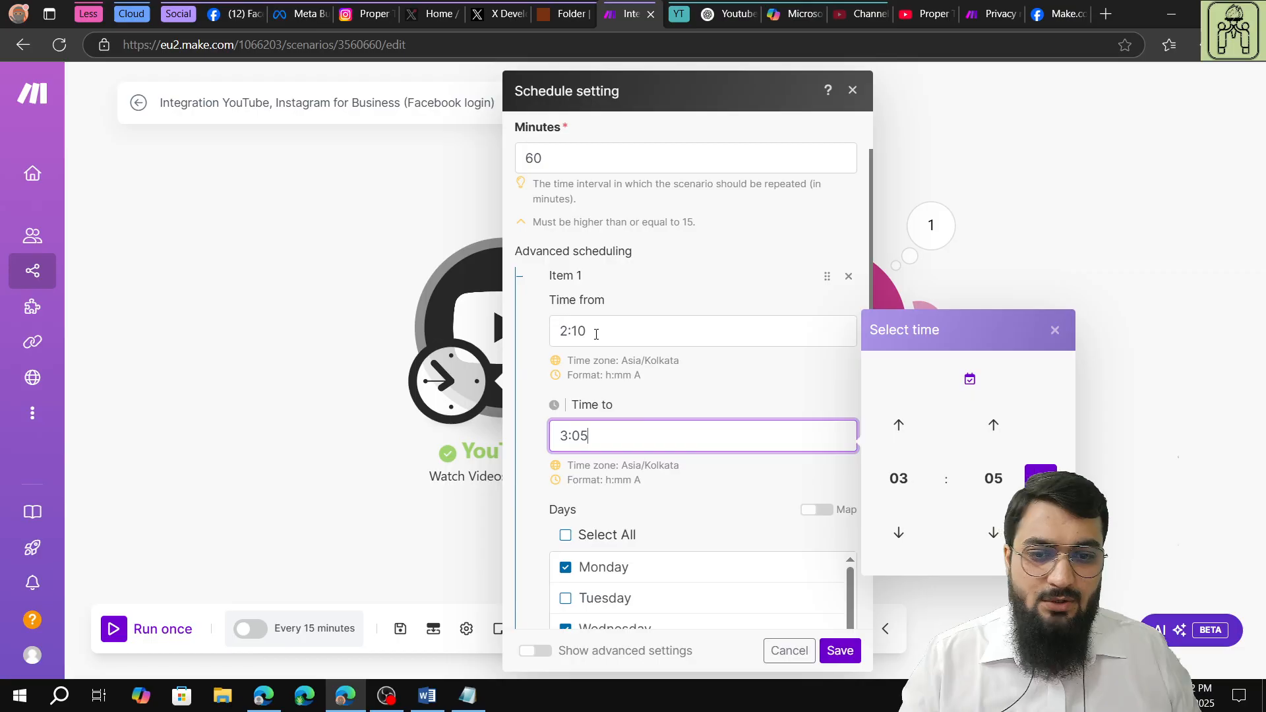
left_click(681, 384)
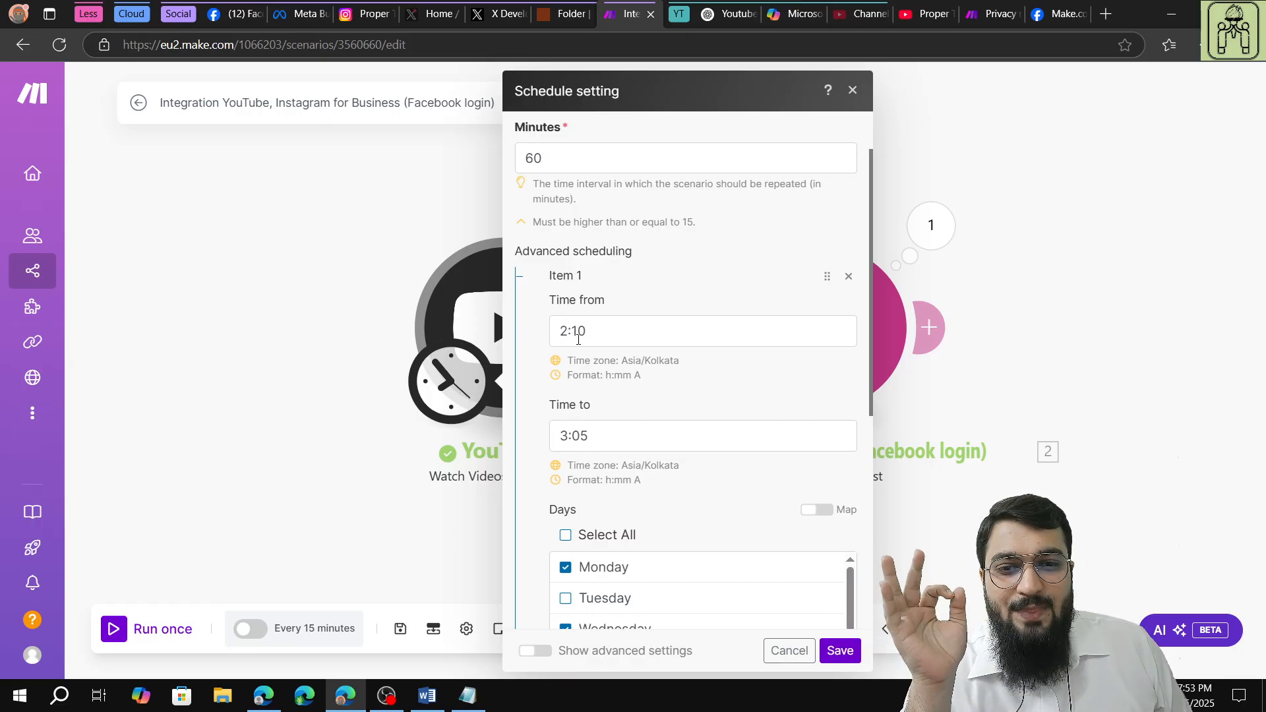
left_click(570, 435)
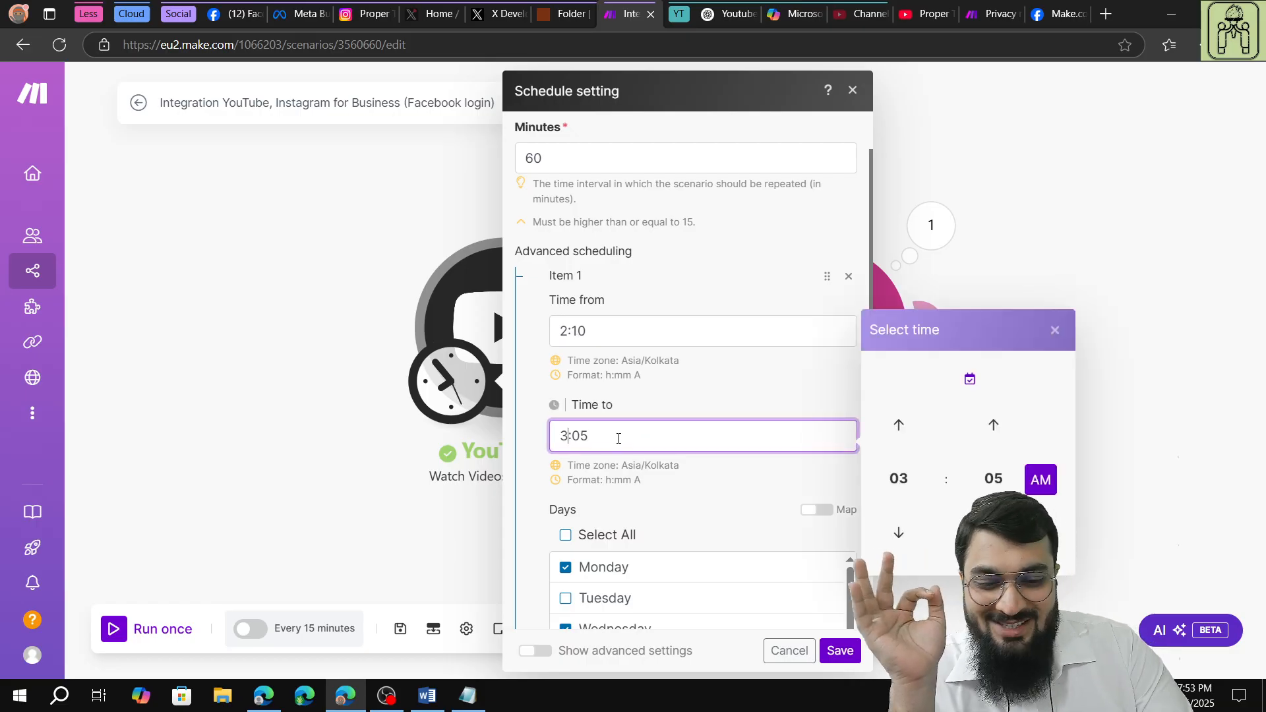
key("BackSpace")
type("4")
left_click(681, 390)
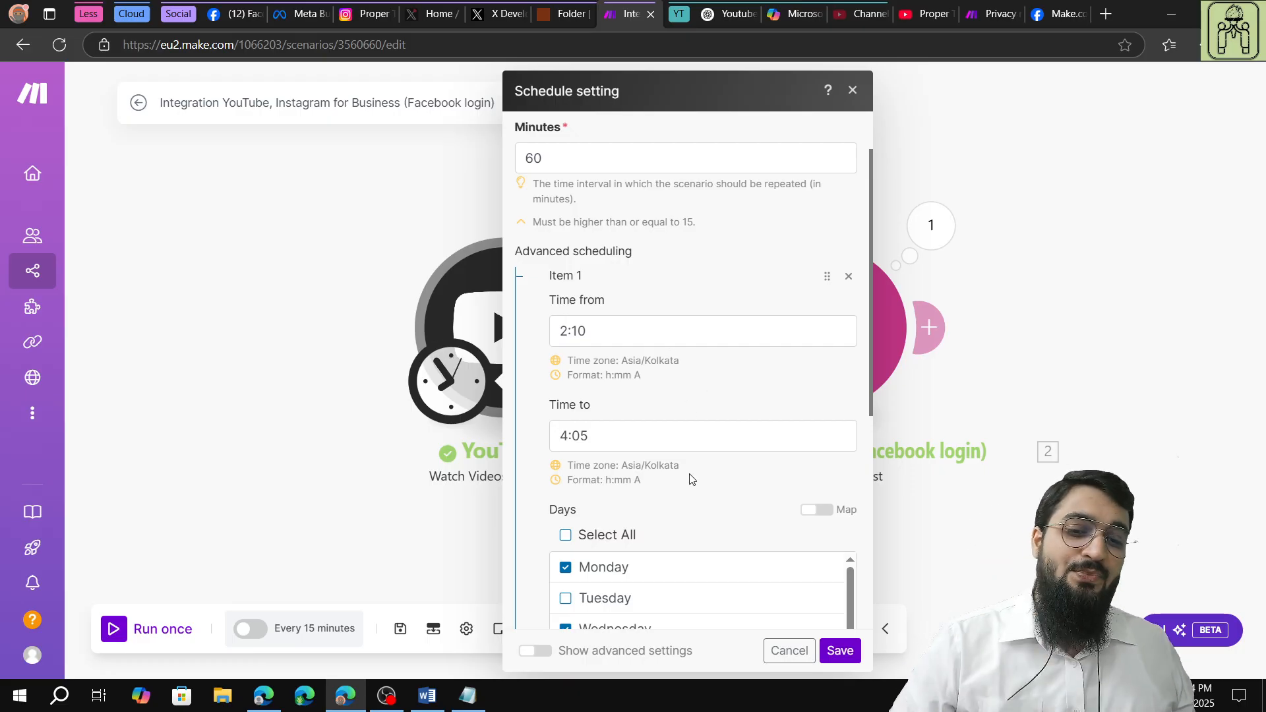
Review the selected days and months, save the schedule settings and postpone activating the scenario.
scroll(632, 332, "down", 3)
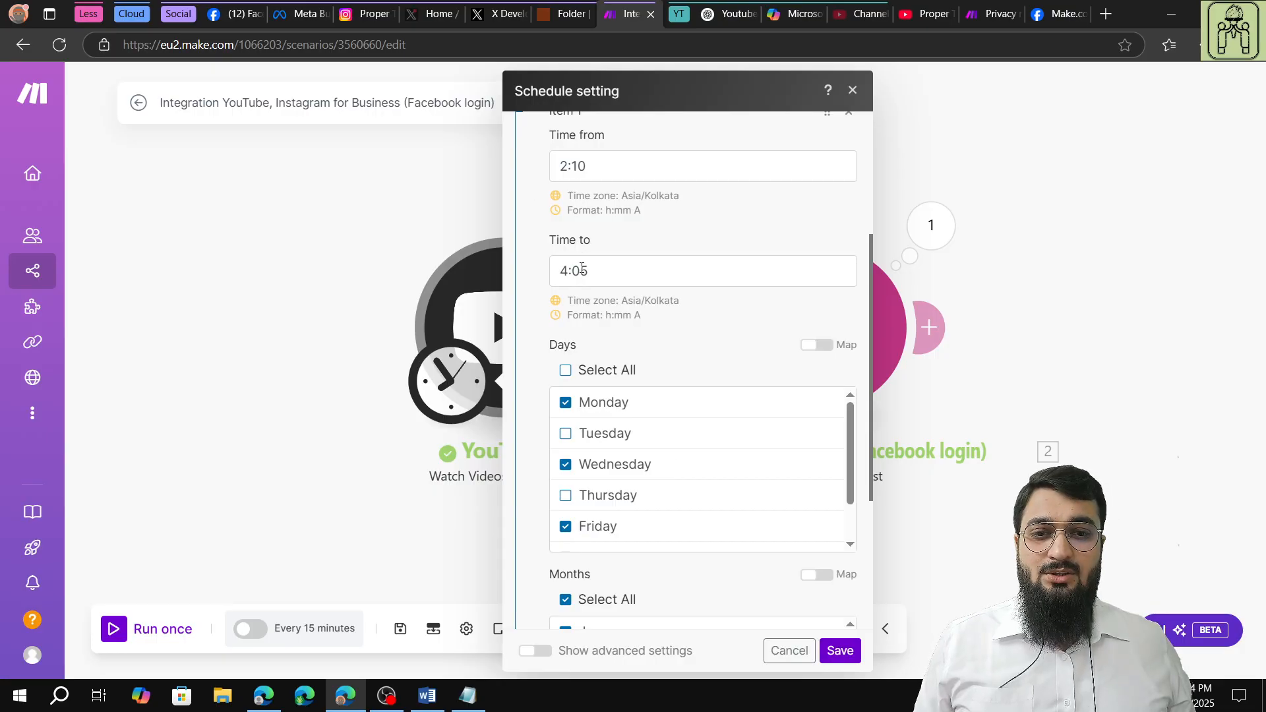
scroll(609, 326, "down", 3)
scroll(636, 429, "down", 4)
scroll(587, 490, "up", 4)
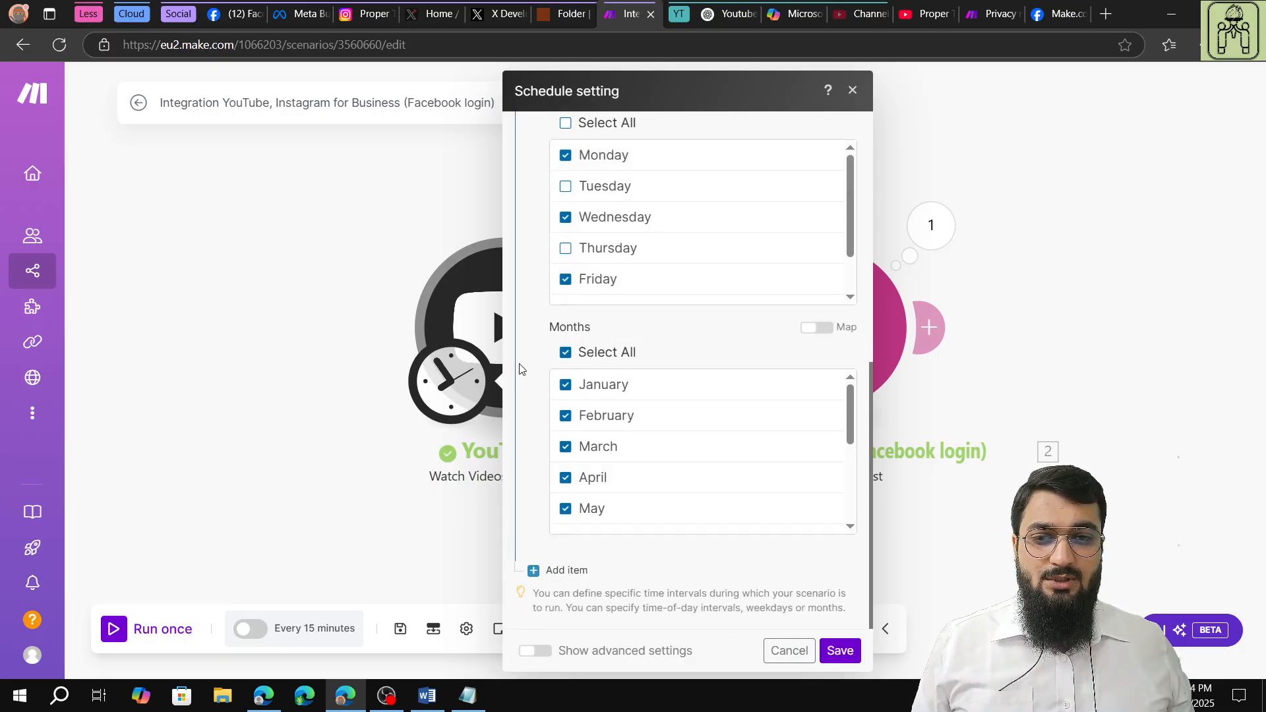
scroll(593, 367, "up", 6)
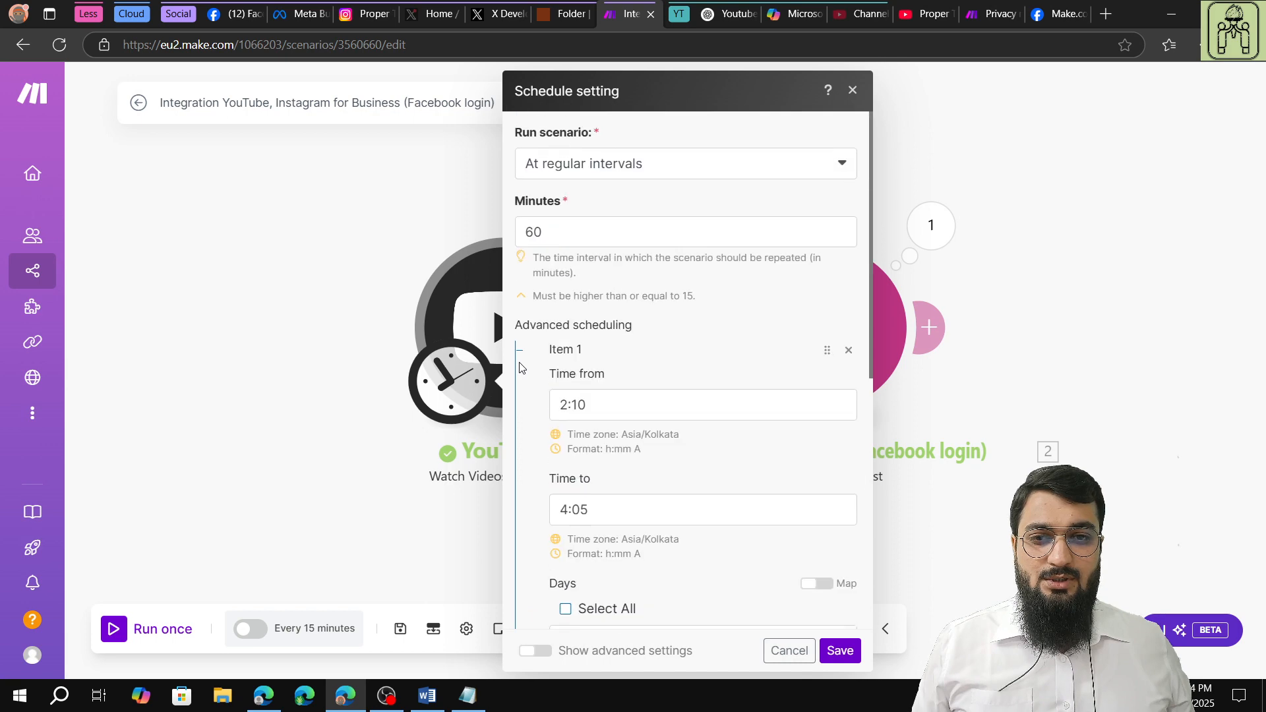
left_click(837, 650)
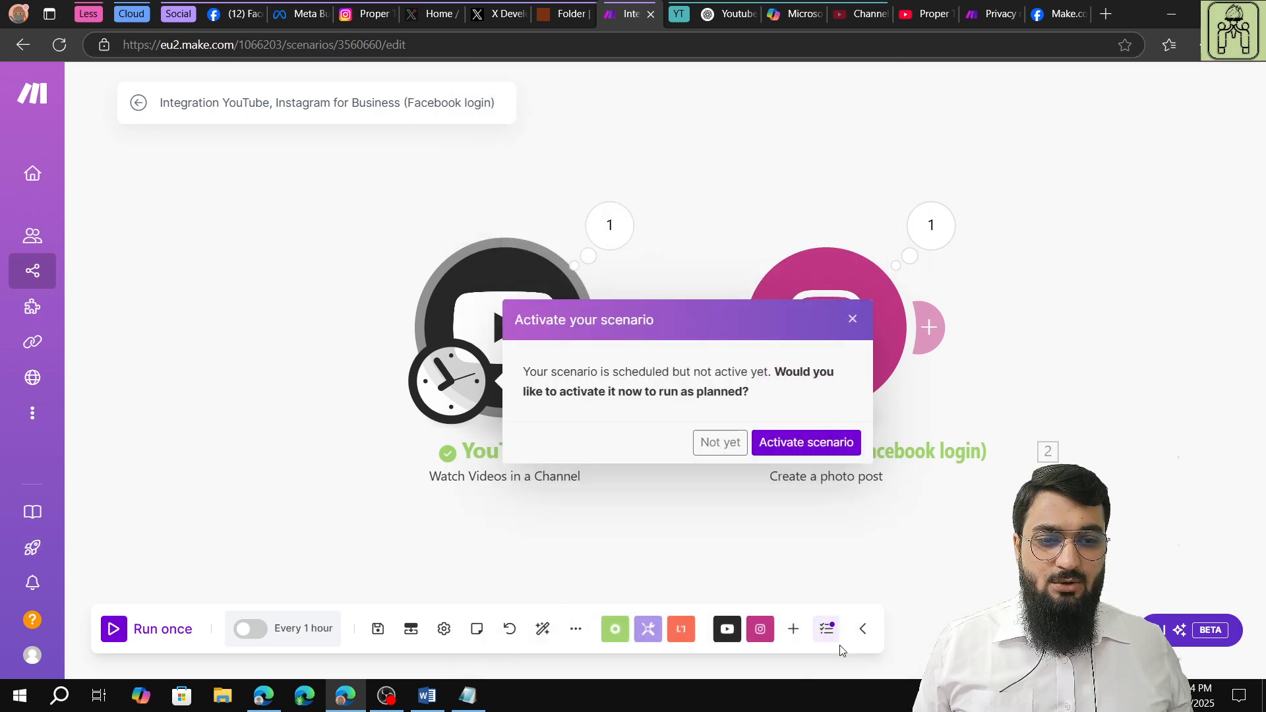
left_click(720, 443)
Set the YouTube module to start from now on and save the scenario.
right_click(538, 329)
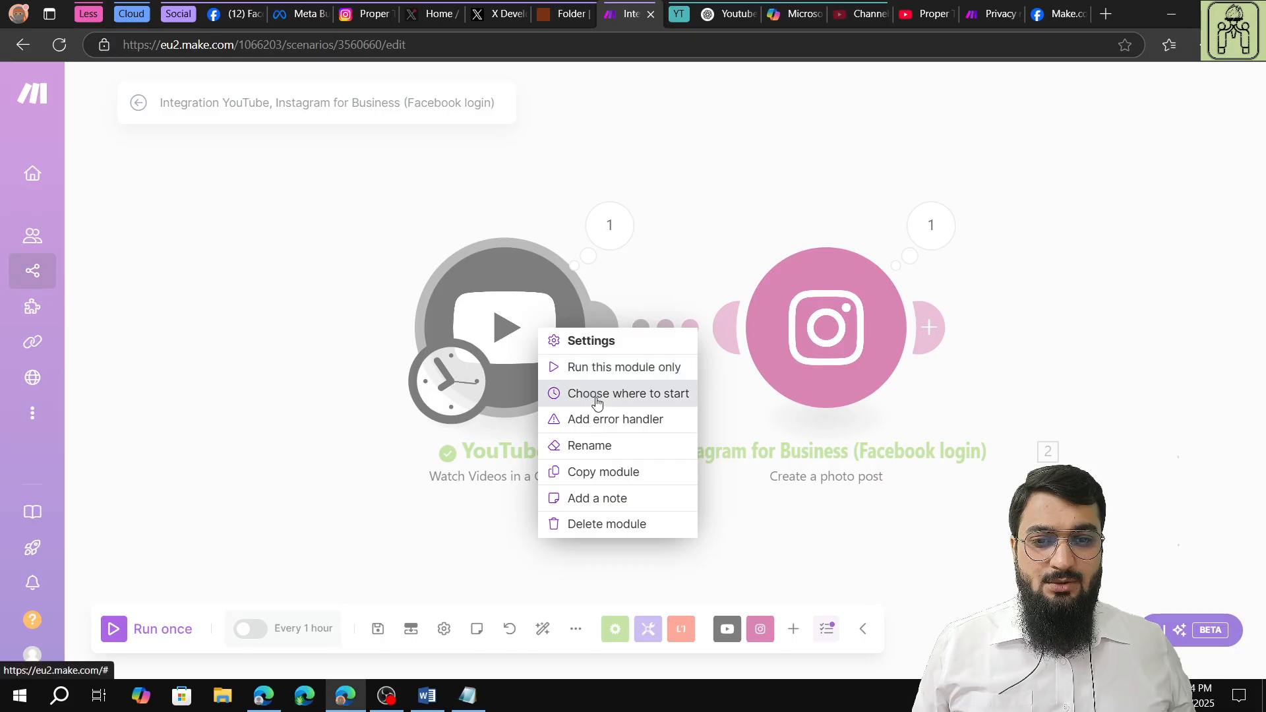
left_click(593, 394)
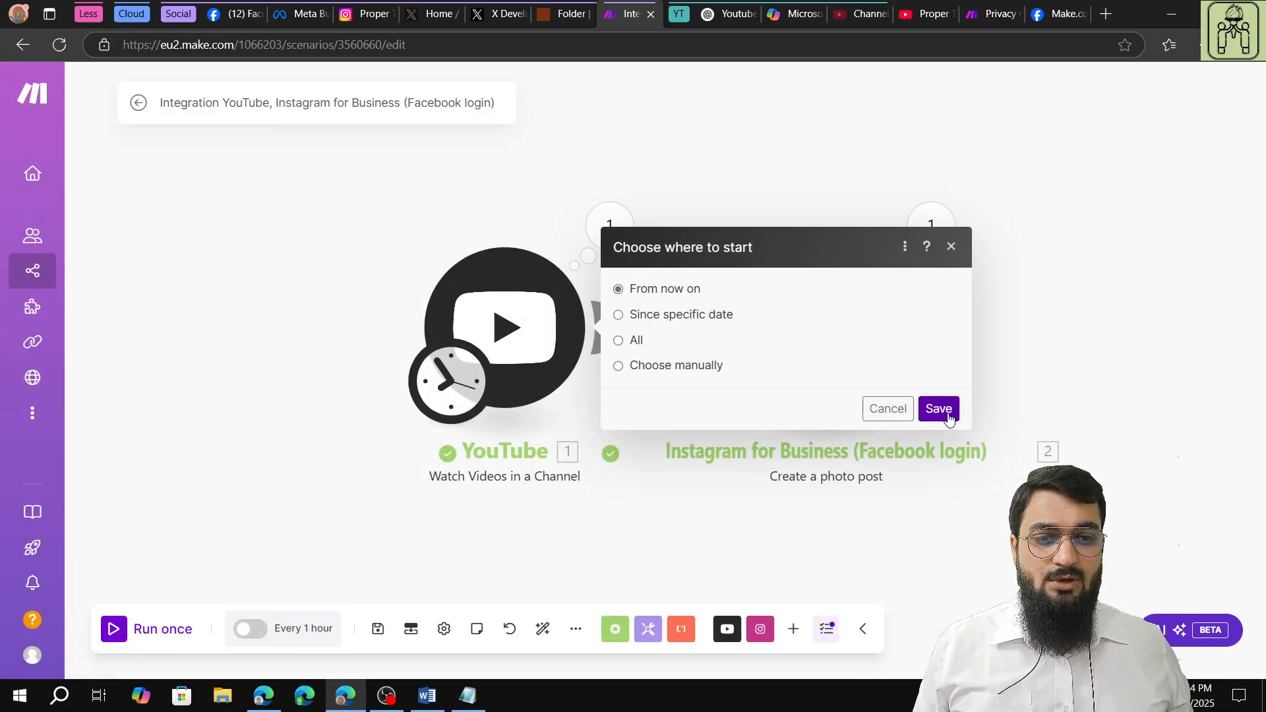
left_click(945, 410)
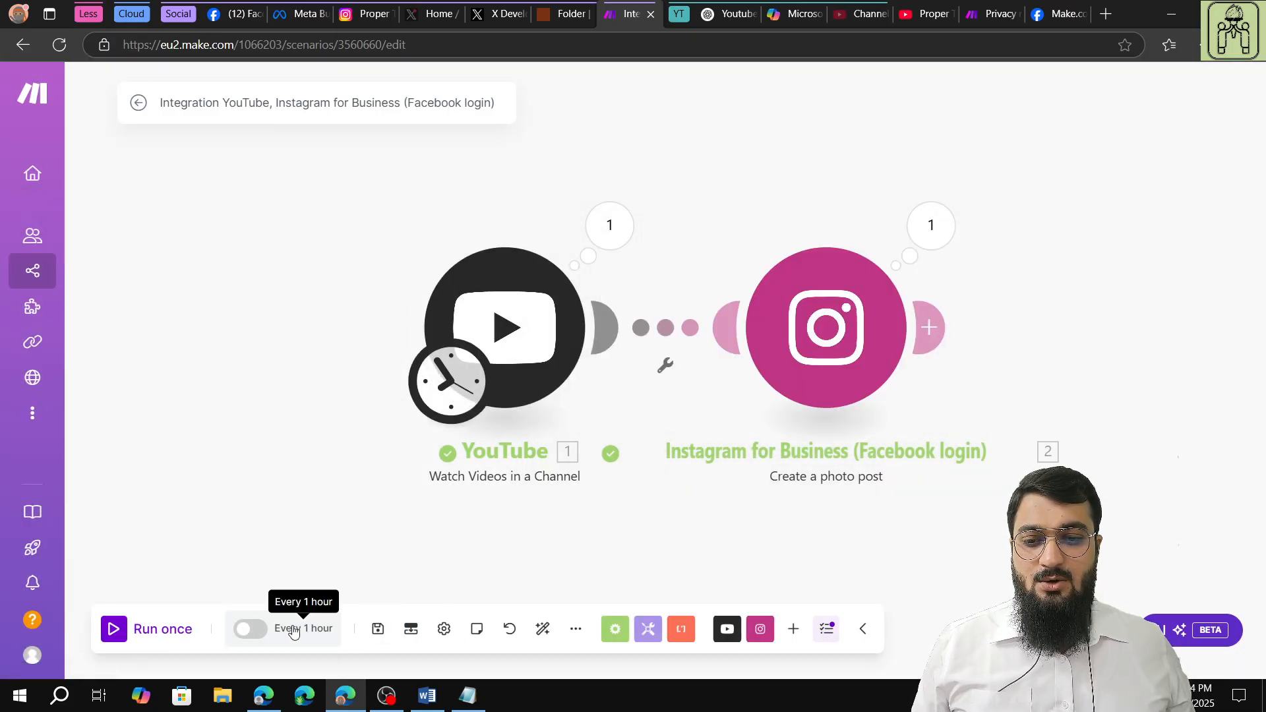
left_click(377, 630)
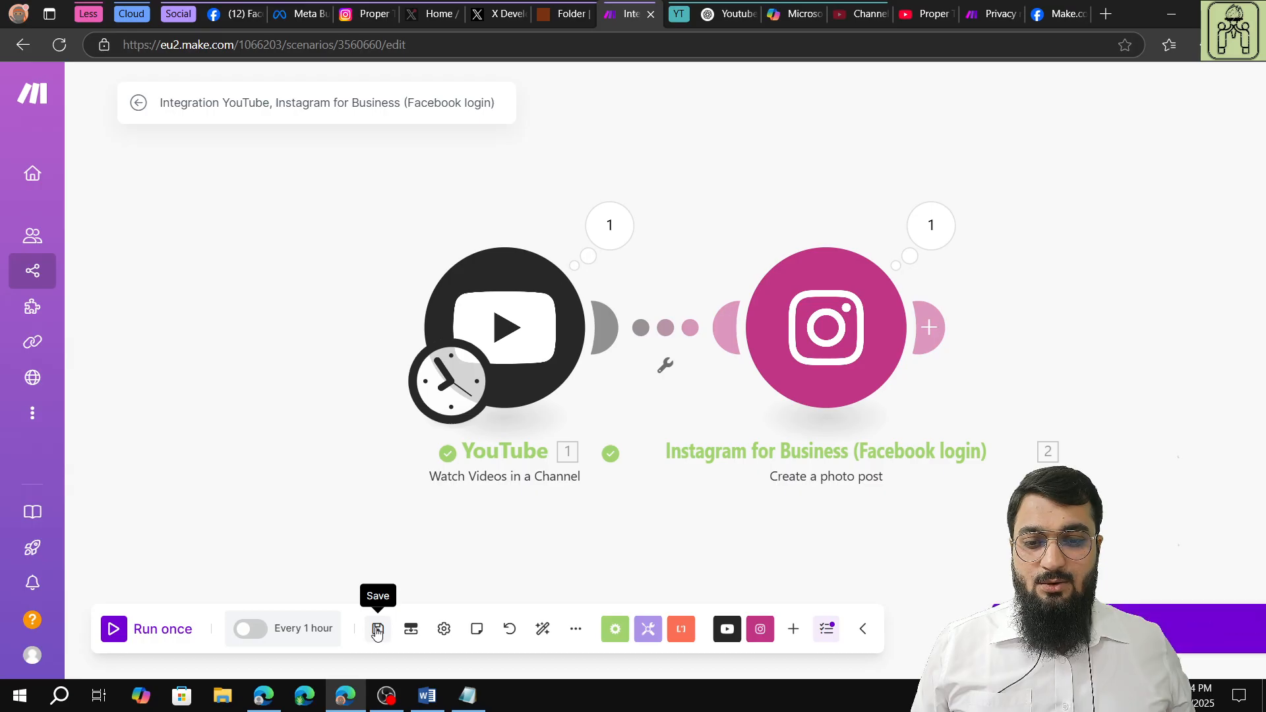
Activate the scenario with its existing schedule settings and go to the list of all scenarios.
left_click(254, 635)
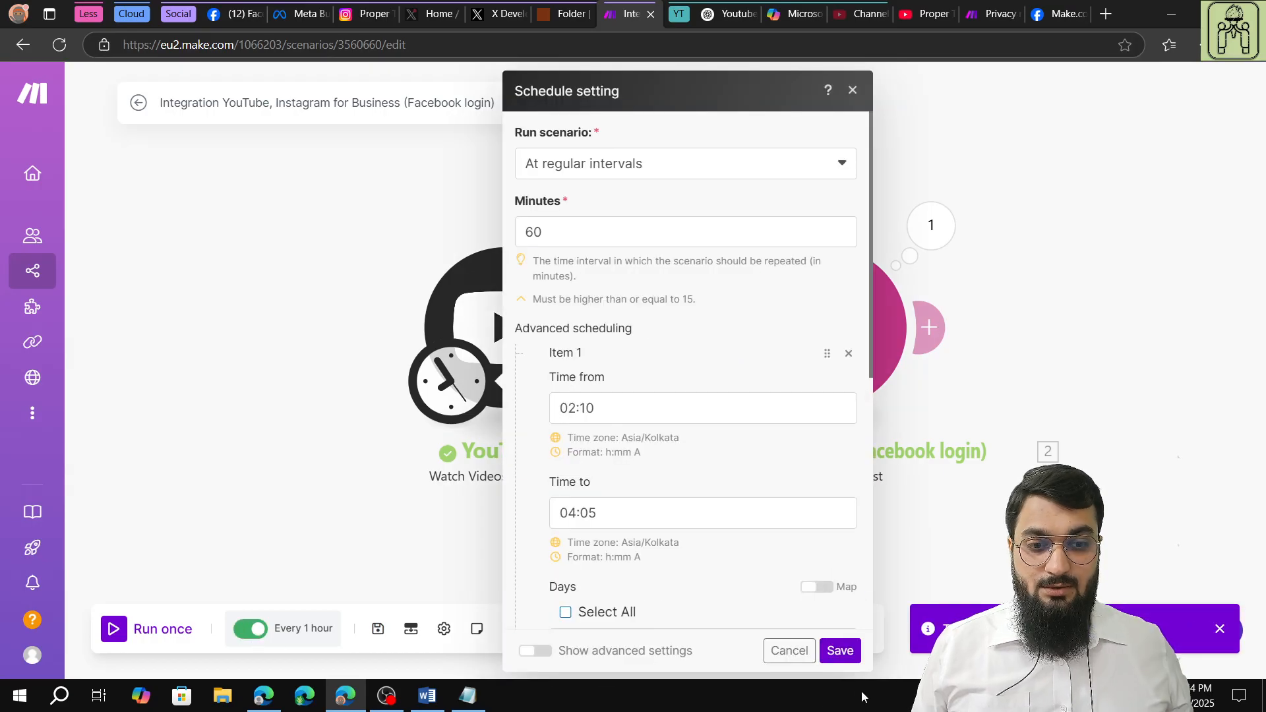
scroll(723, 517, "down", 6)
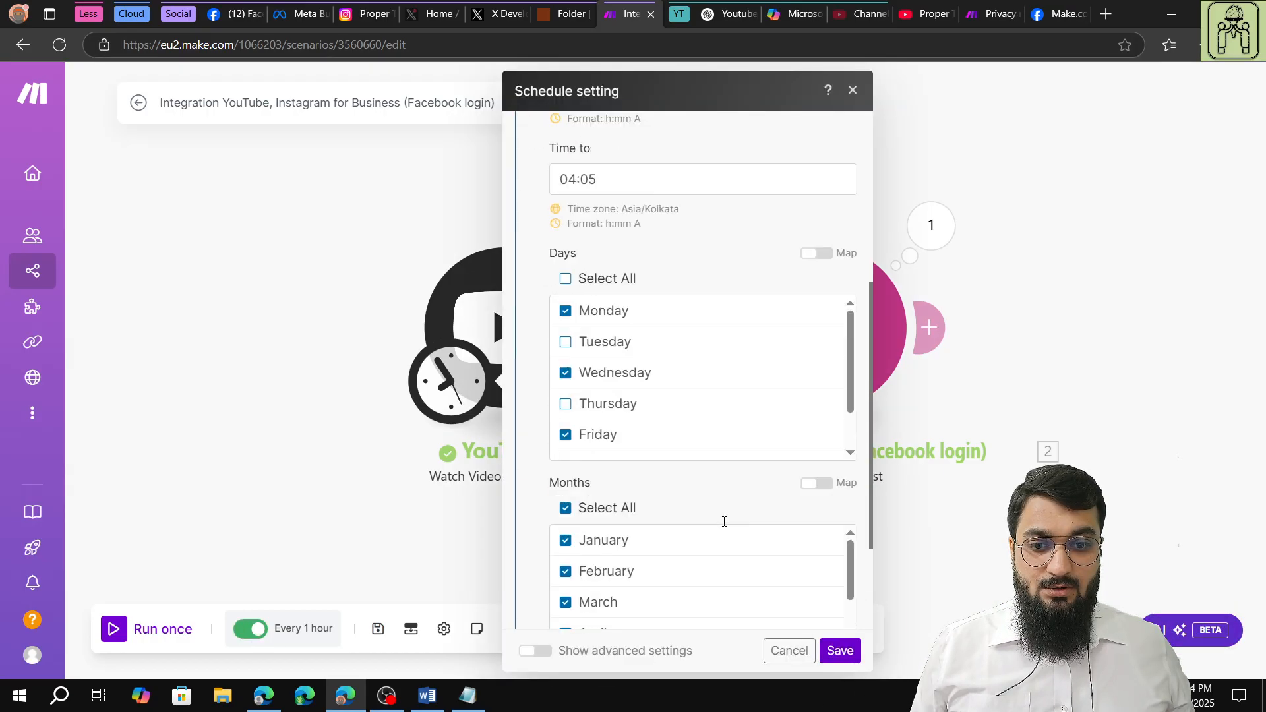
left_click(840, 651)
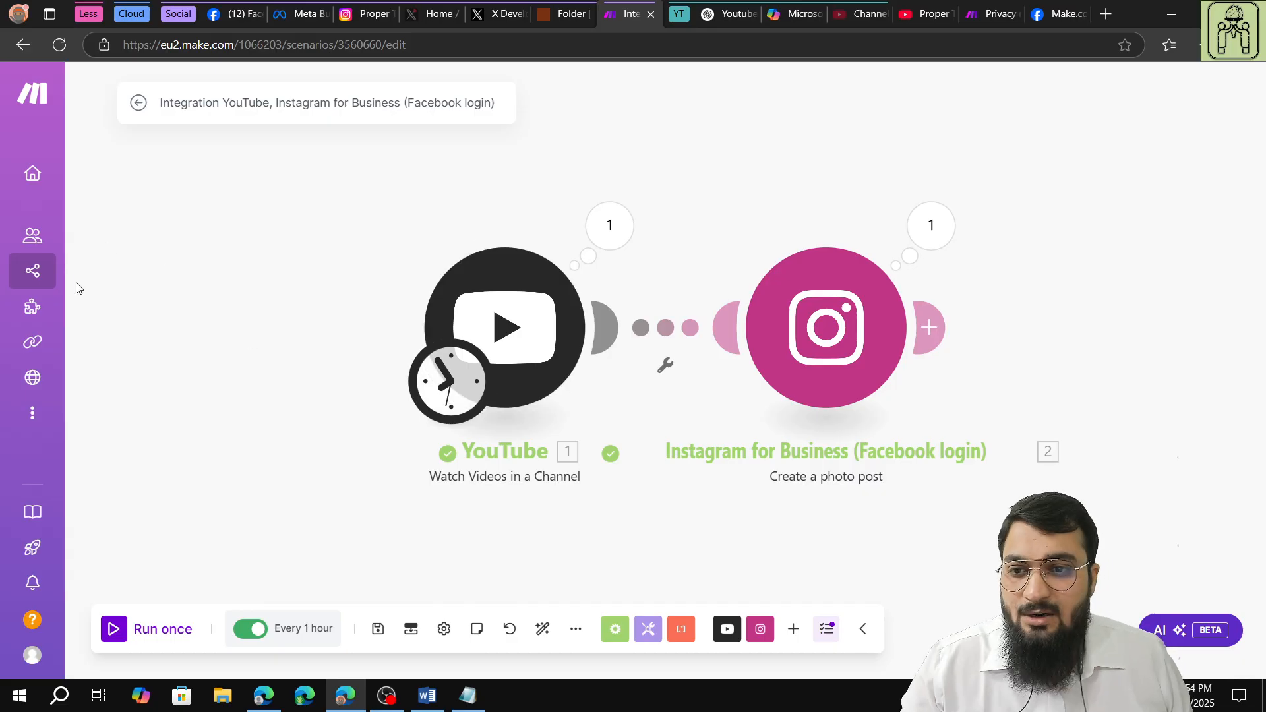
left_click(51, 269)
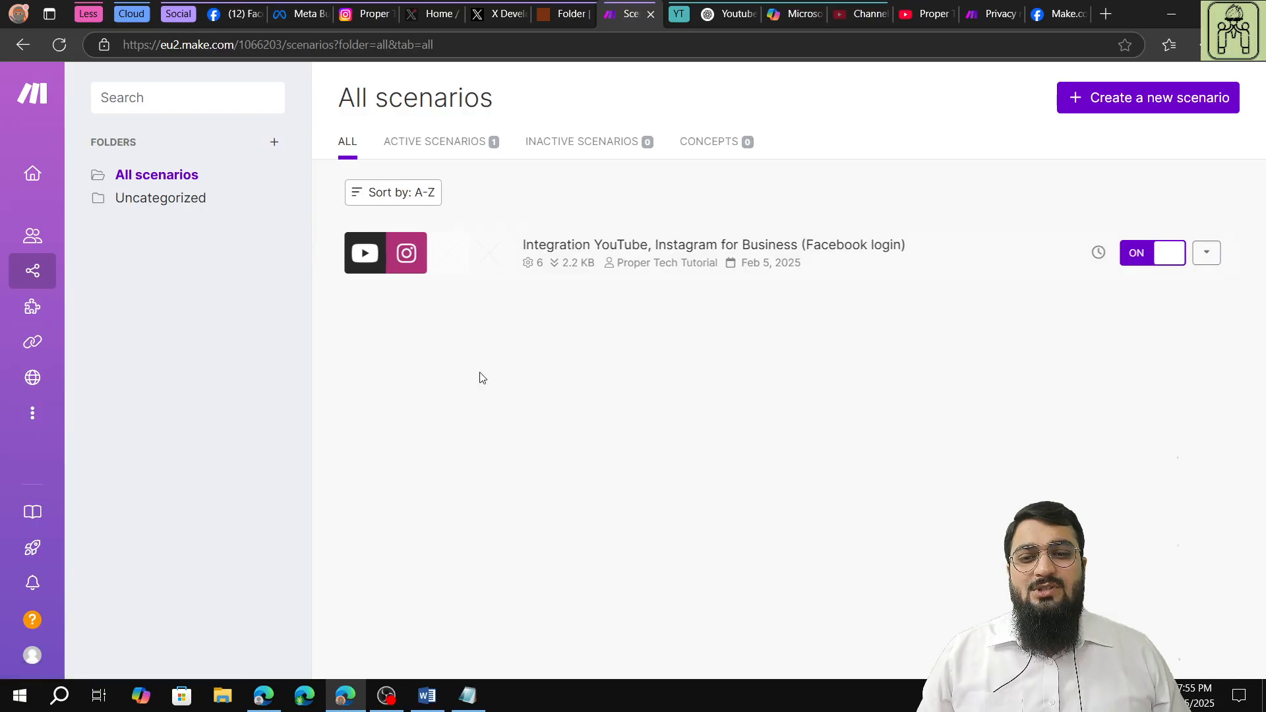
left_click(392, 706)
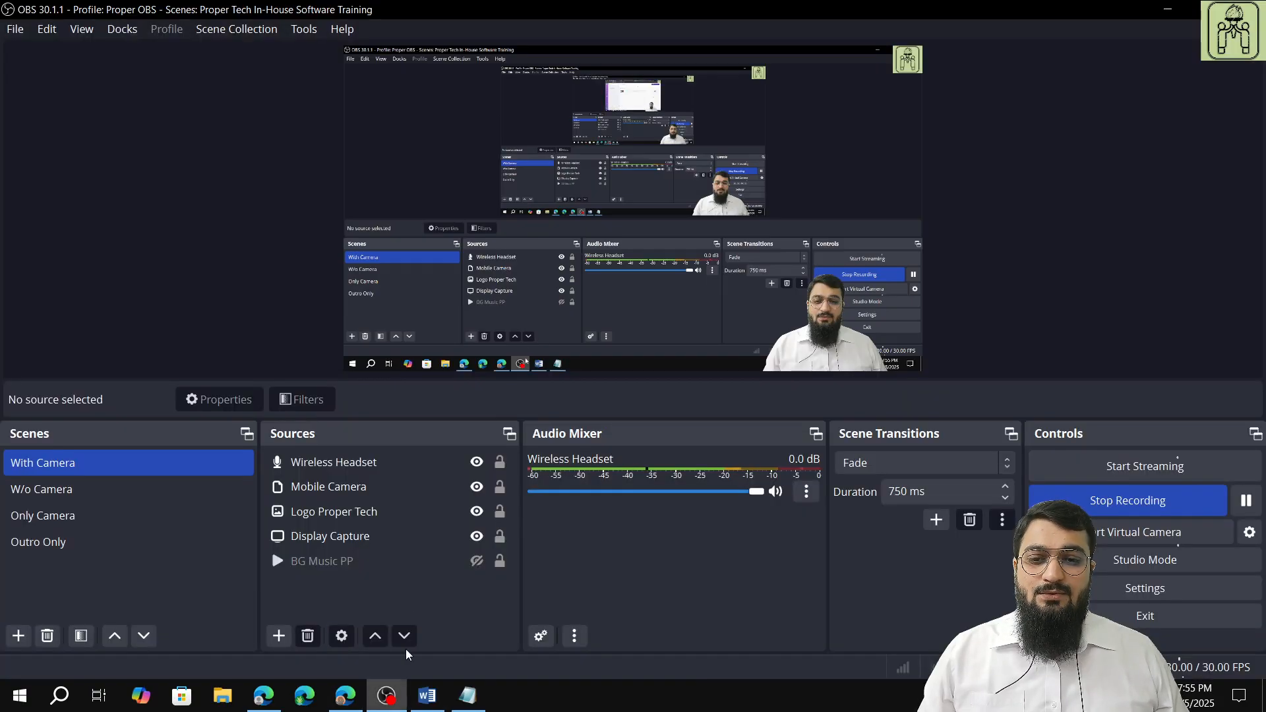
left_click(163, 525)
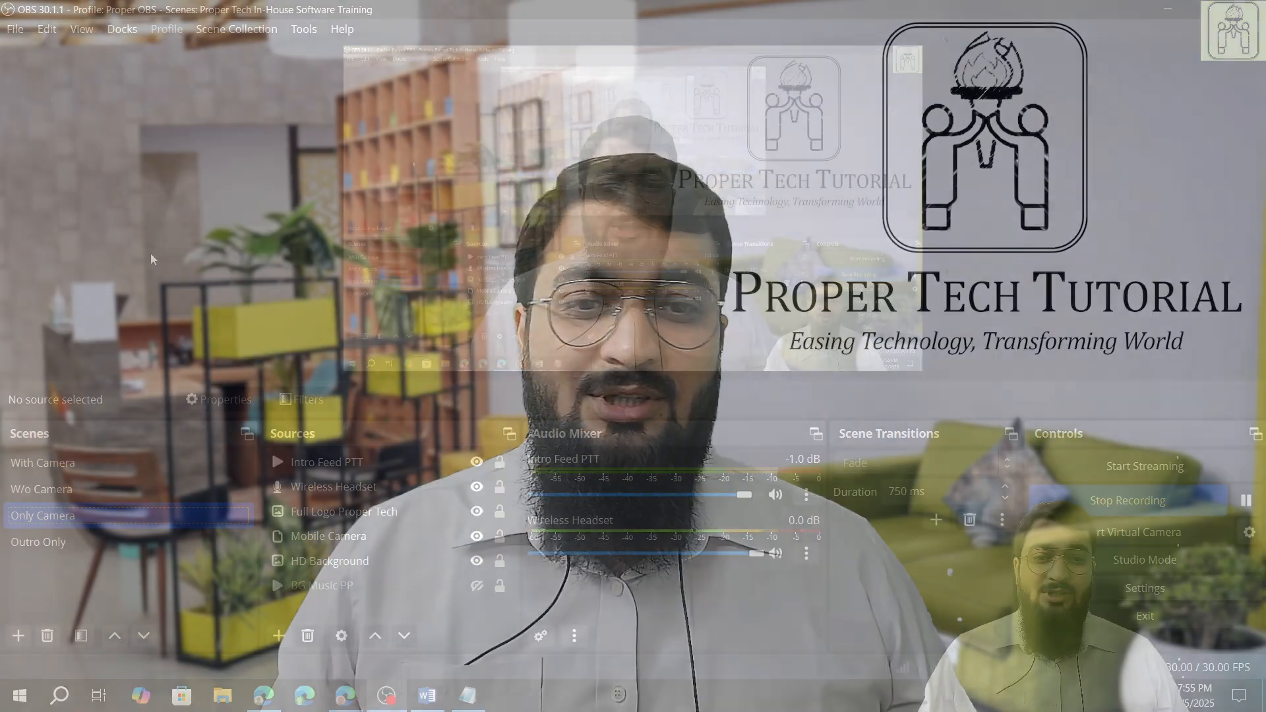